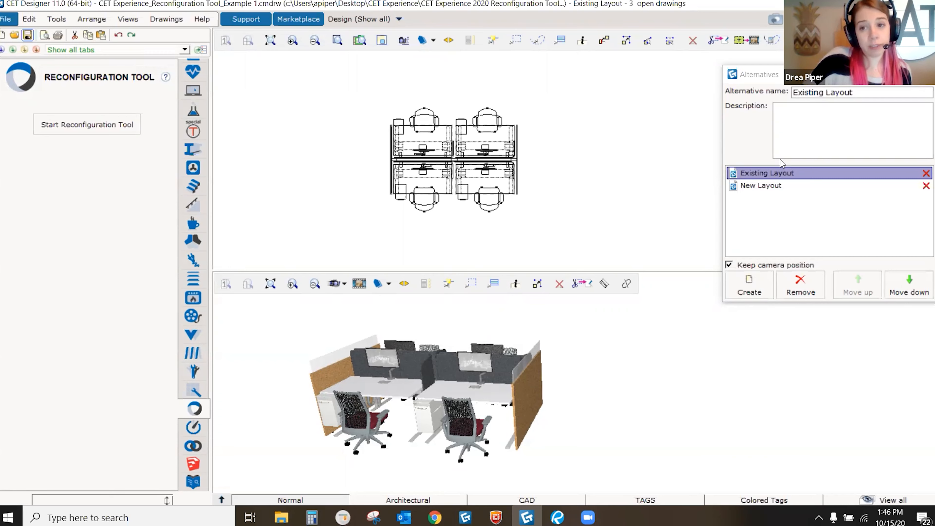
# Step: Preview New Layout, return to Existing Layout, recentre the plan, and save the drawing
pyautogui.click(781, 185)
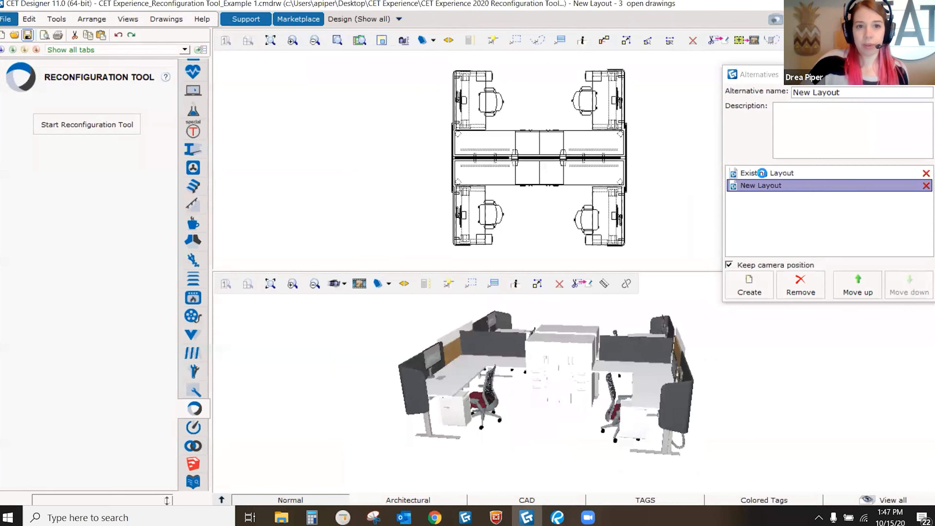
pyautogui.click(764, 173)
pyautogui.moveTo(464, 158); pyautogui.dragTo(494, 182, button='middle')
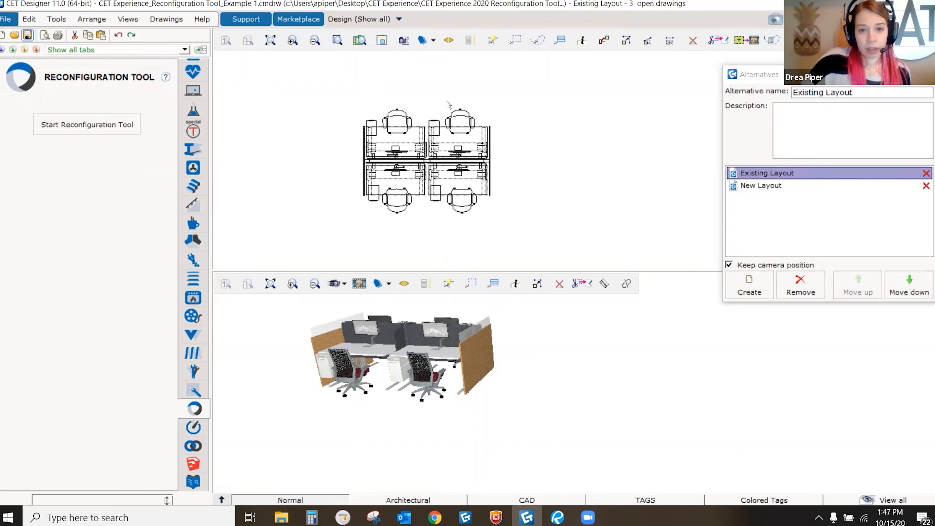
pyautogui.moveTo(444, 171); pyautogui.dragTo(457, 168, button='middle')
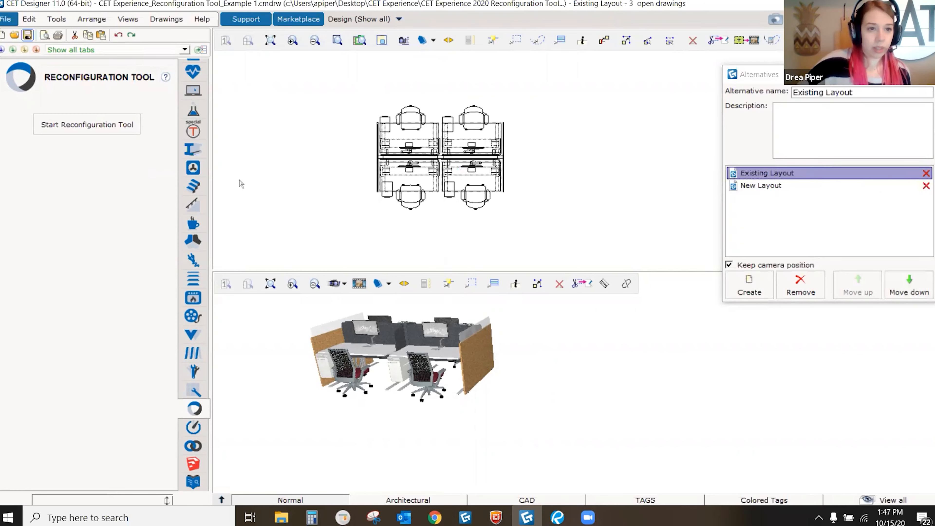
pyautogui.click(27, 36)
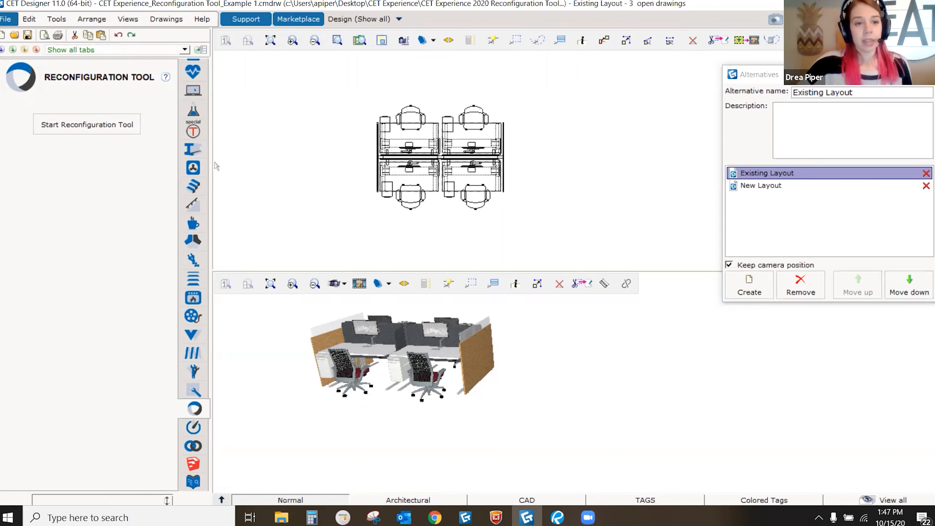
pyautogui.scroll(4, 195, 111)
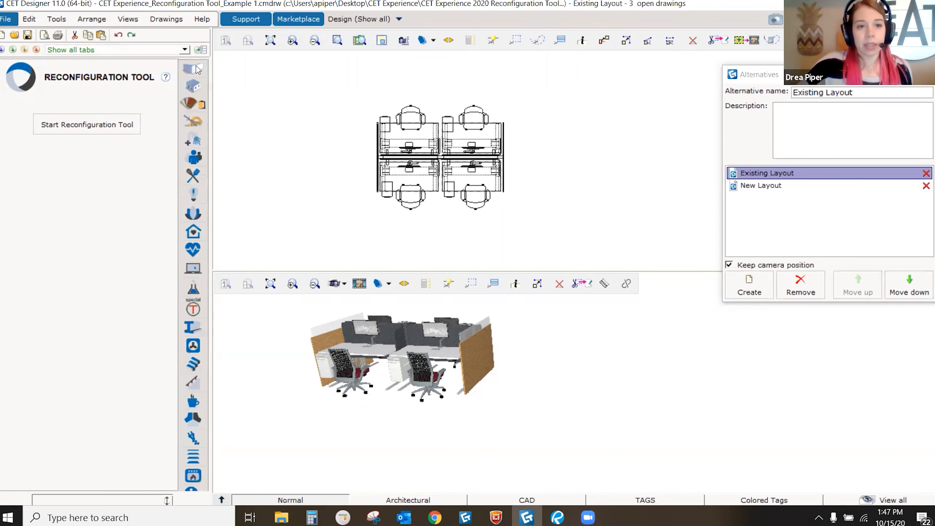
# Step: Find the Reconfiguration Tool tab in the extension strip and start the Reconfiguration Tool
pyautogui.click(193, 68)
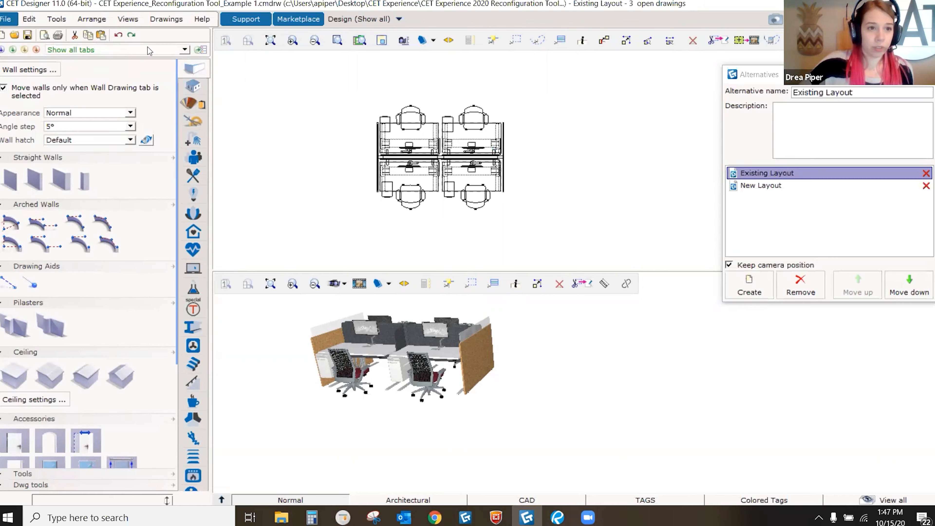
pyautogui.click(56, 20)
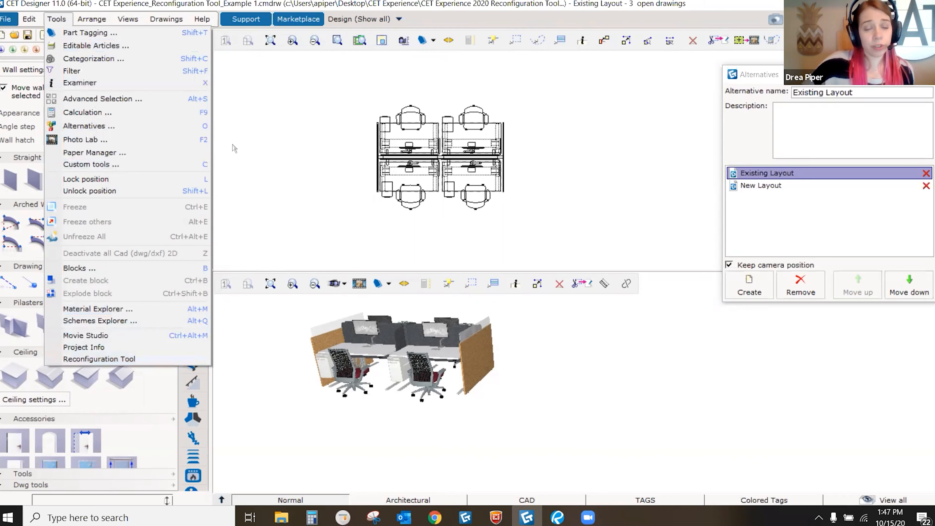
pyautogui.click(250, 131)
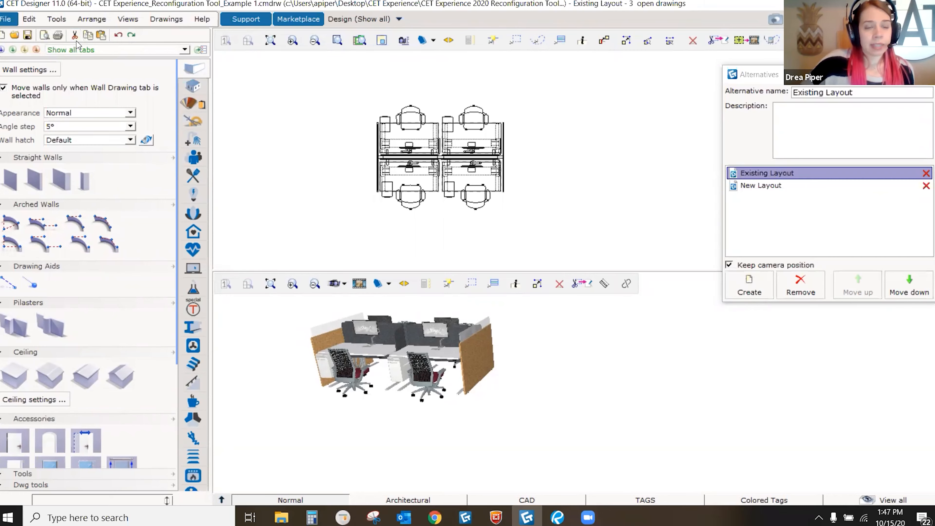
pyautogui.scroll(-6, 197, 150)
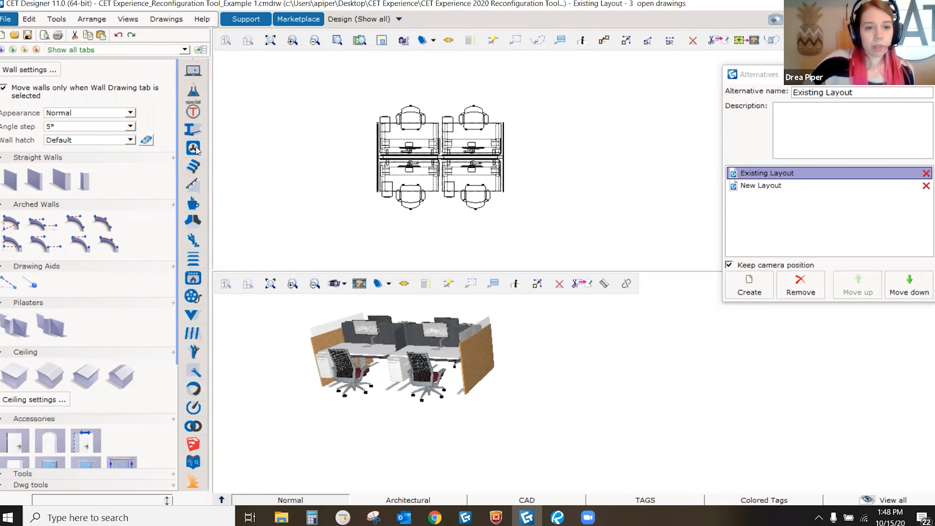
pyautogui.scroll(-2, 197, 150)
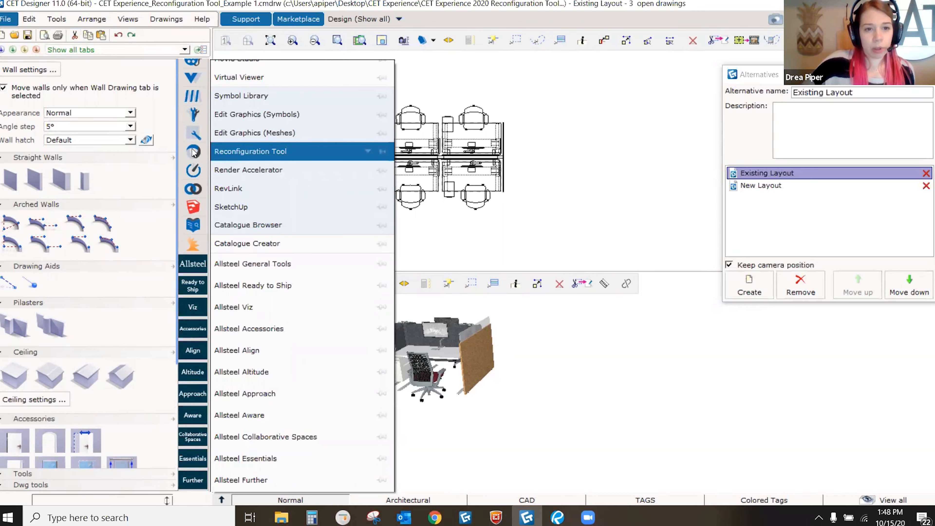
pyautogui.click(193, 151)
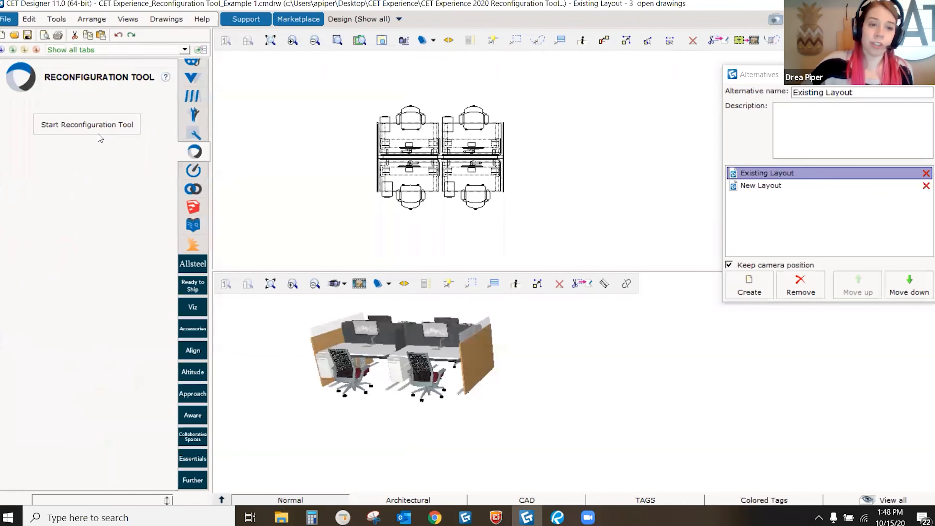
pyautogui.click(91, 127)
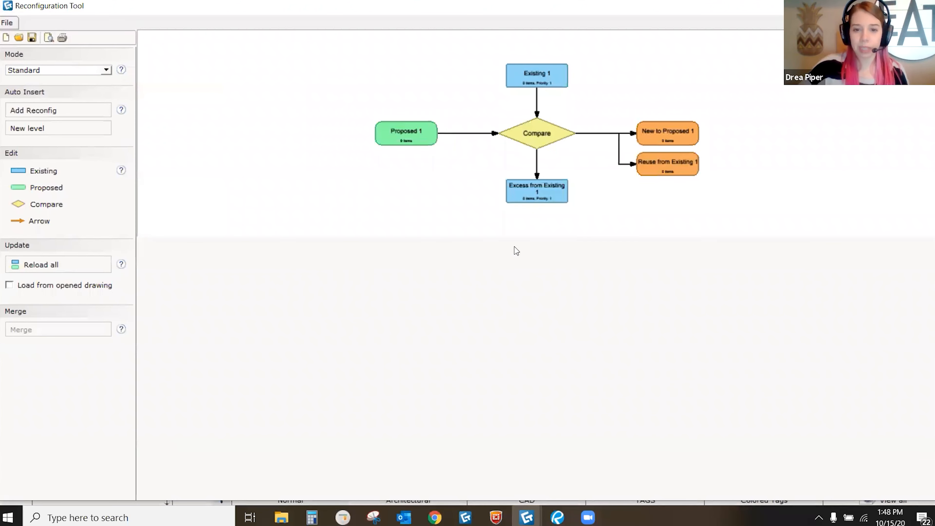
pyautogui.moveTo(513, 237); pyautogui.dragTo(524, 299)
pyautogui.scroll(5, 493, 192)
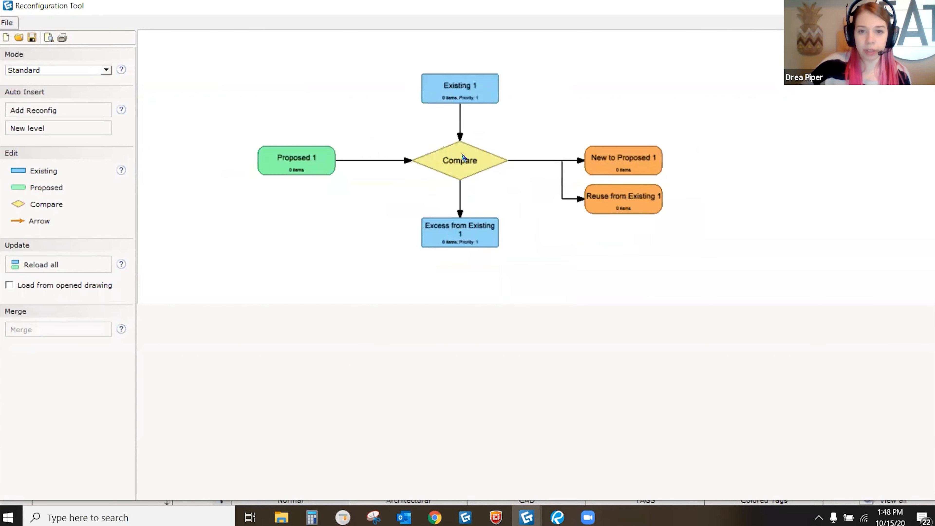
pyautogui.moveTo(474, 154); pyautogui.dragTo(473, 149, button='middle')
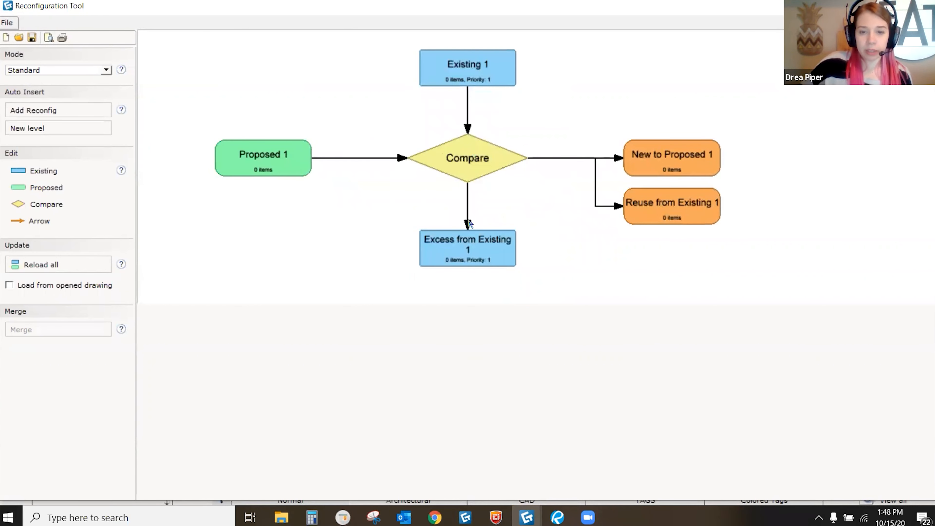
pyautogui.scroll(-4, 453, 195)
pyautogui.moveTo(466, 219); pyautogui.dragTo(490, 211, button='middle')
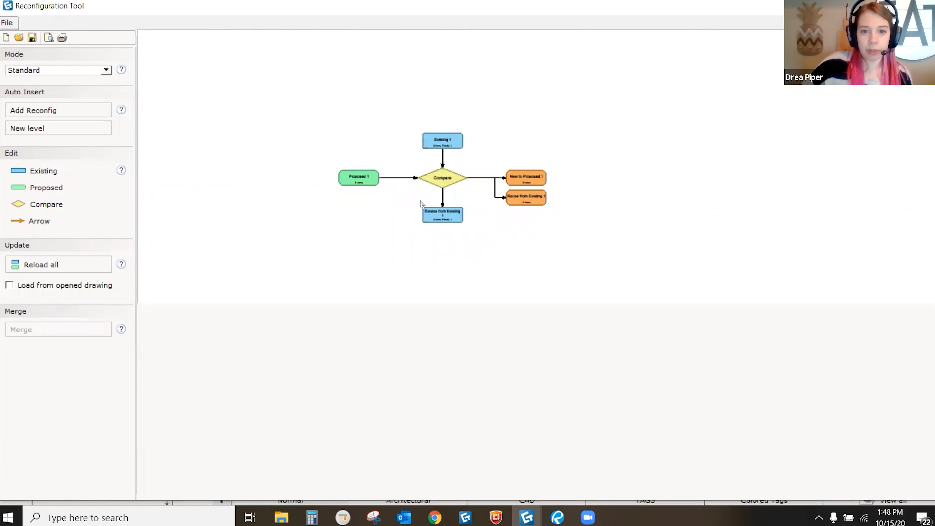
pyautogui.scroll(2, 450, 188)
pyautogui.scroll(-1, 449, 187)
pyautogui.moveTo(507, 168); pyautogui.dragTo(490, 181, button='middle')
pyautogui.scroll(2, 488, 167)
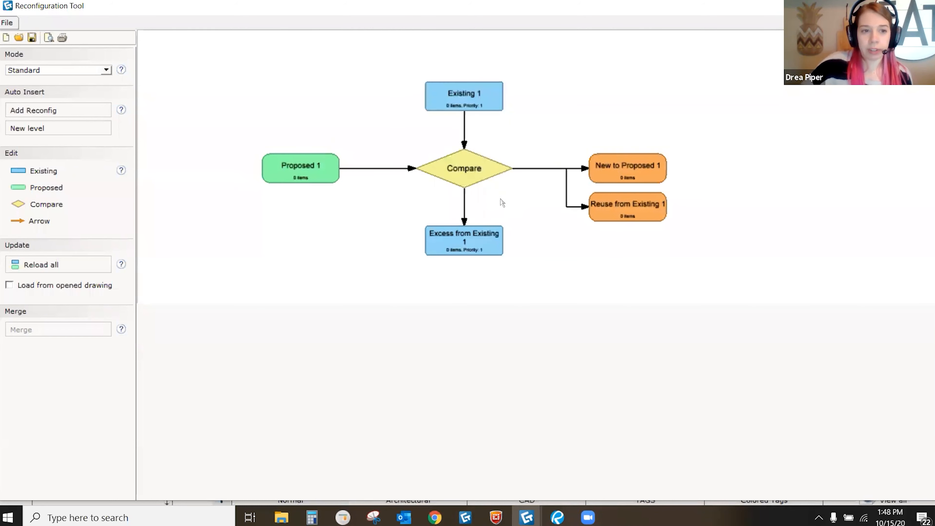
pyautogui.scroll(2, 450, 192)
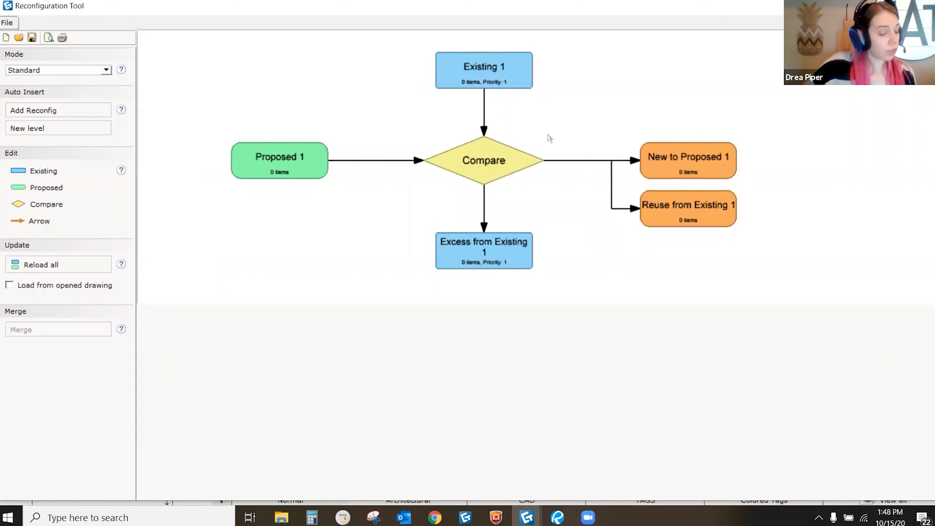
pyautogui.moveTo(496, 76); pyautogui.dragTo(503, 107, button='middle')
pyautogui.scroll(2, 496, 102)
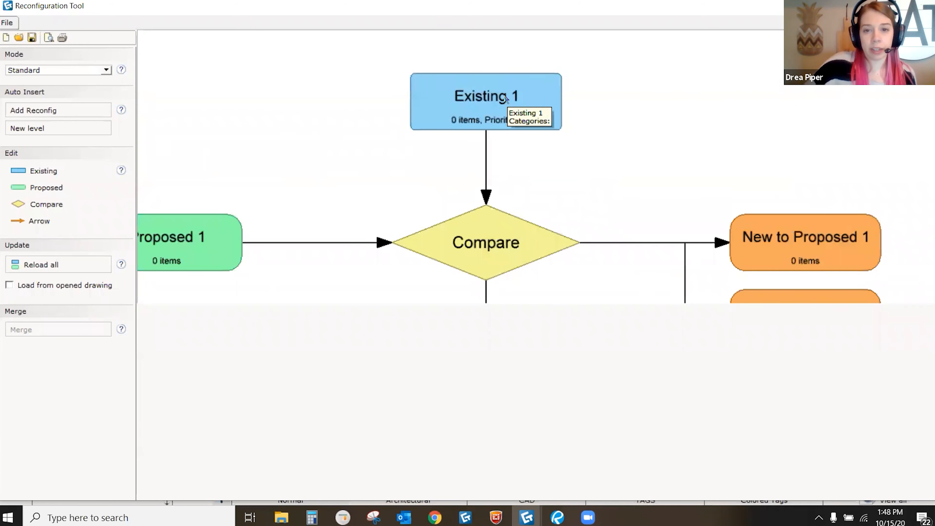
# Step: Load Existing 1 from the Example 1 drawing's Existing Layout alternative, giving 52 items
pyautogui.doubleClick(444, 93)
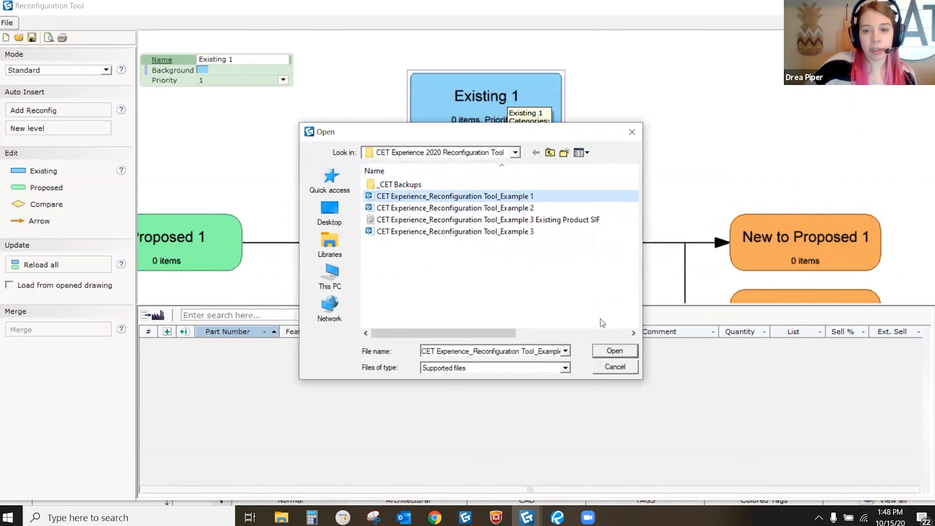
pyautogui.click(600, 350)
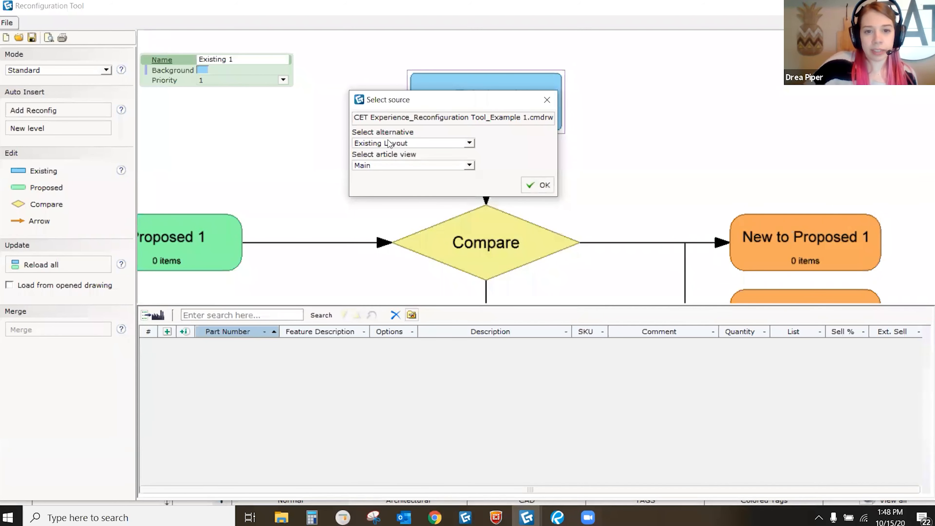
pyautogui.click(417, 144)
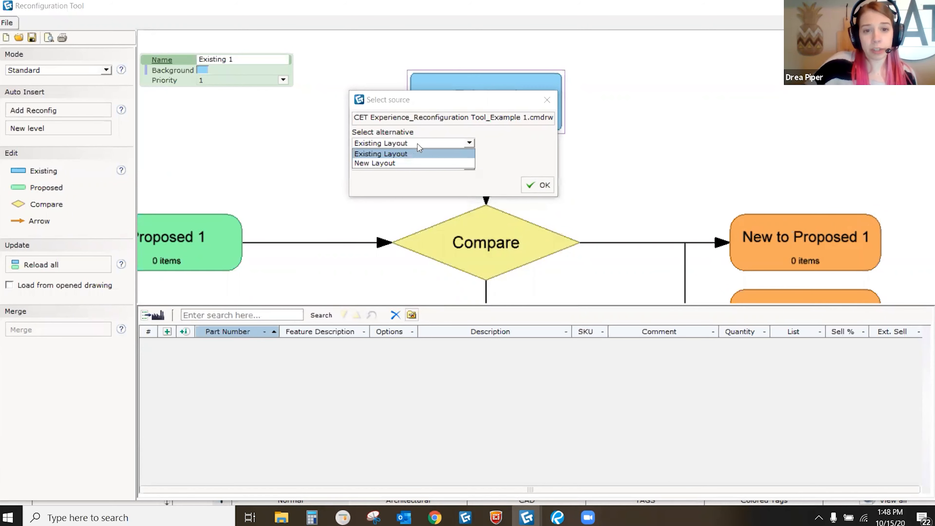
pyautogui.click(393, 155)
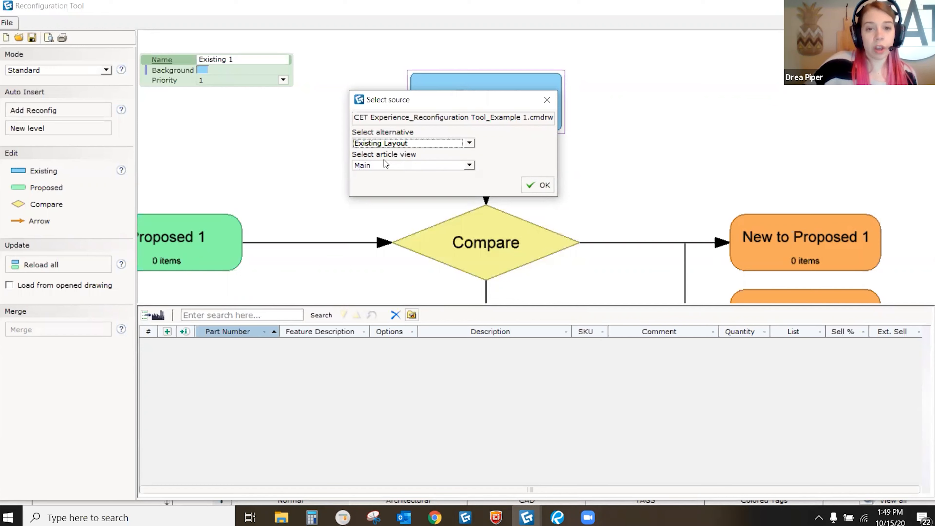
pyautogui.click(538, 185)
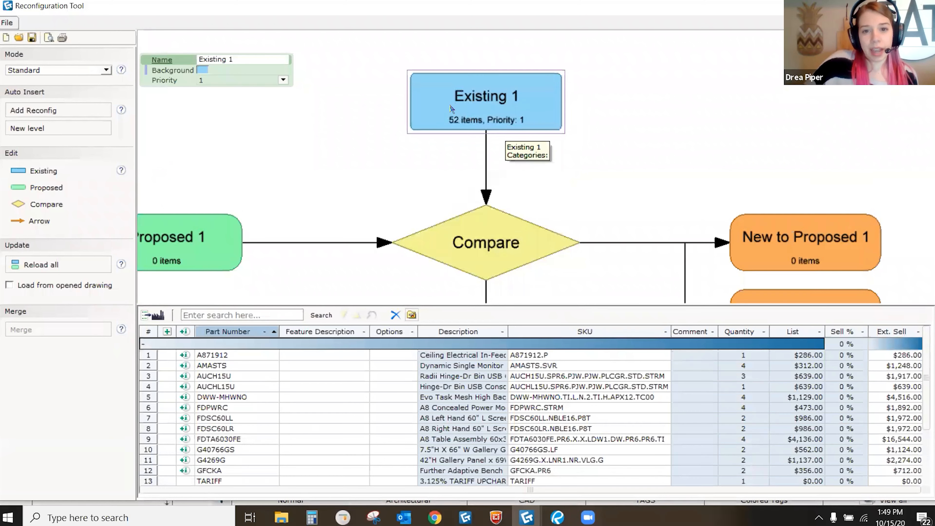
pyautogui.scroll(3, 468, 110)
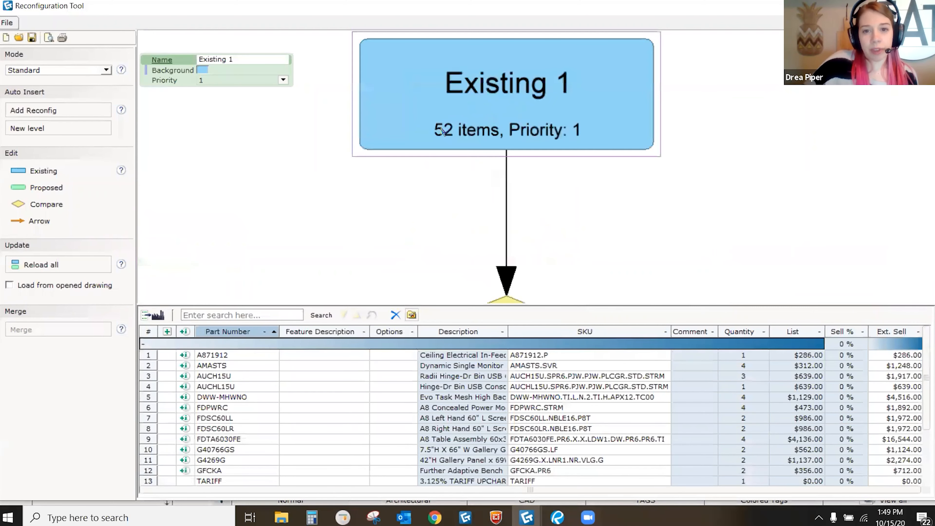
pyautogui.scroll(-4, 479, 135)
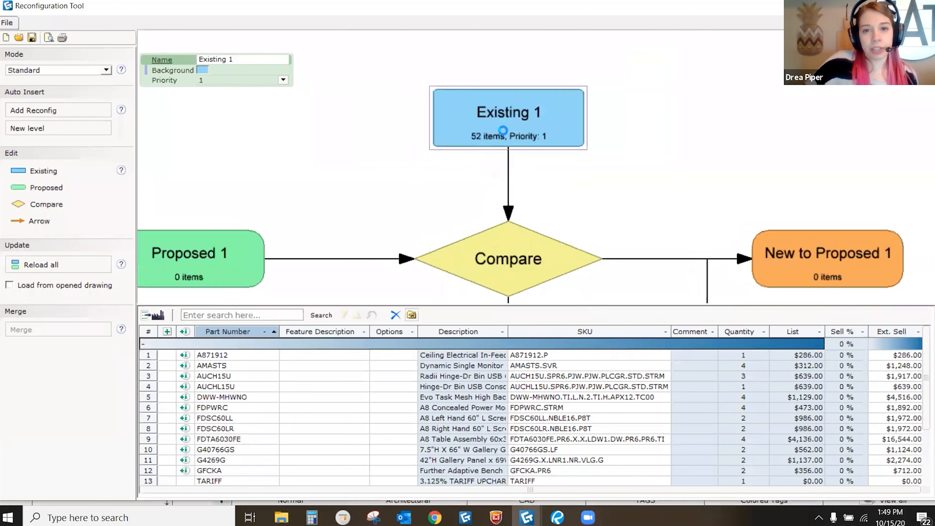
pyautogui.scroll(-1, 504, 124)
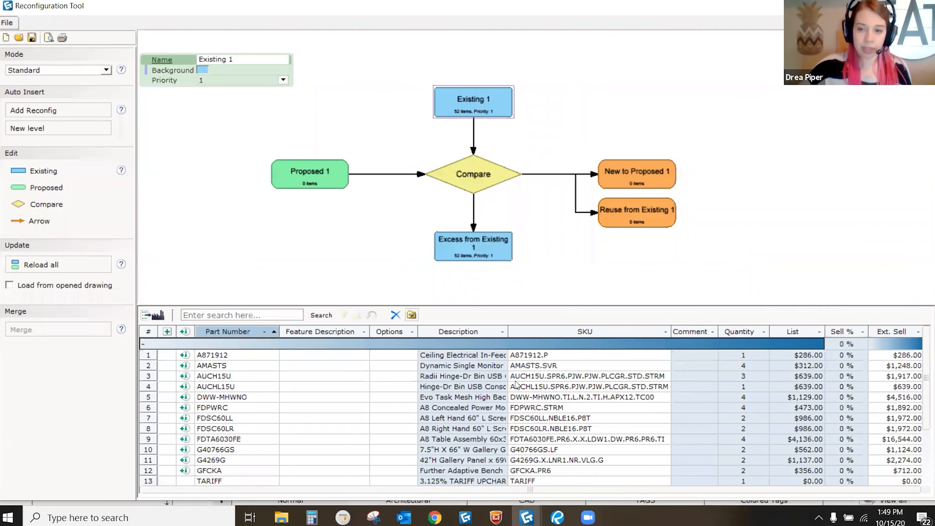
pyautogui.scroll(-2, 488, 355)
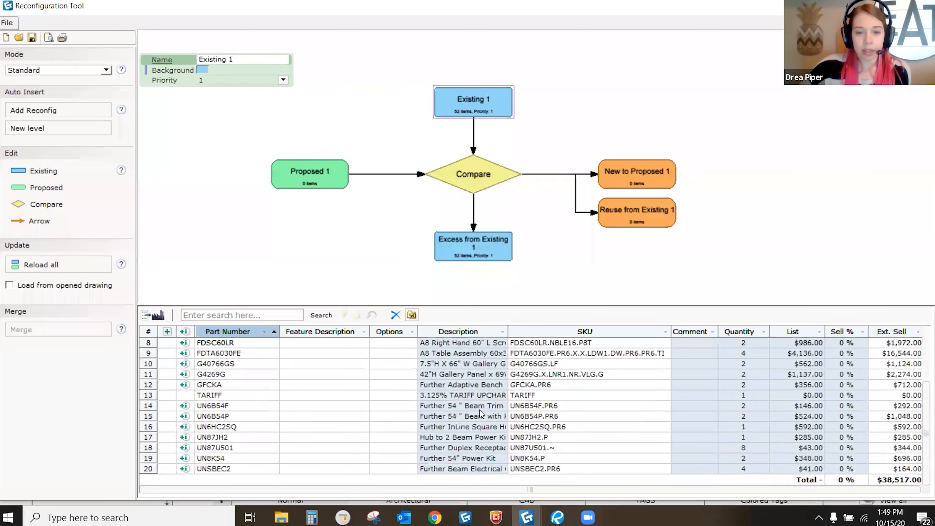
pyautogui.scroll(3, 493, 430)
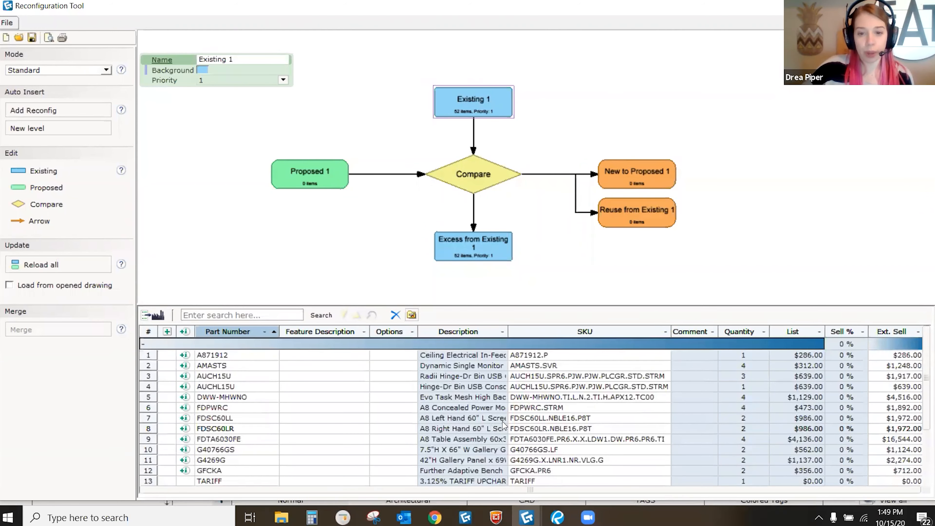
pyautogui.scroll(-2, 480, 363)
pyautogui.scroll(2, 481, 439)
pyautogui.scroll(1, 481, 438)
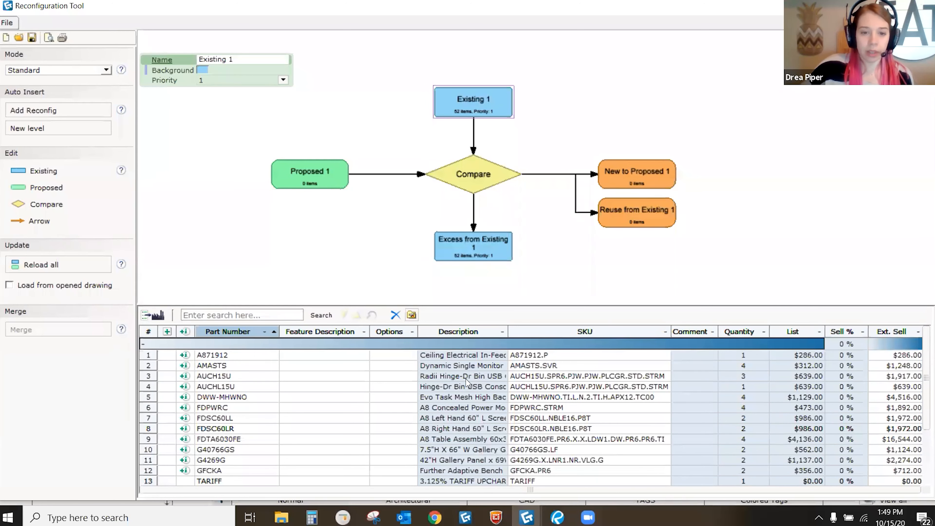
# Step: Review the grid columns in View Settings, close it, and recentre the flow diagram
pyautogui.click(411, 316)
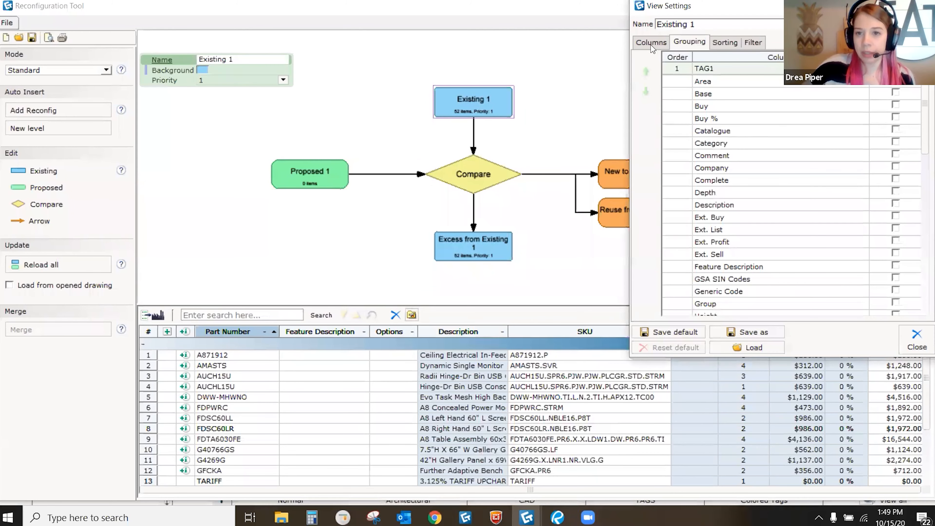
pyautogui.click(651, 42)
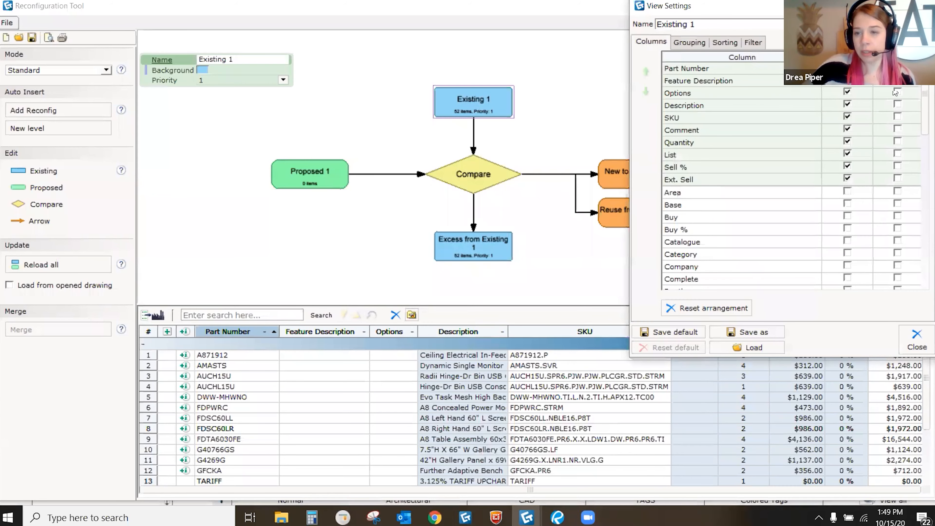
pyautogui.scroll(-7, 845, 199)
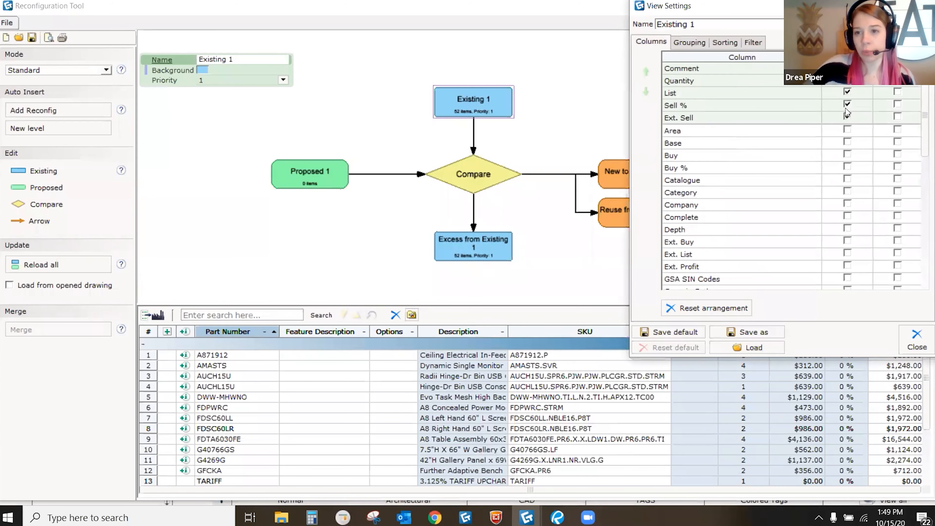
pyautogui.scroll(-3, 845, 199)
pyautogui.scroll(9, 846, 206)
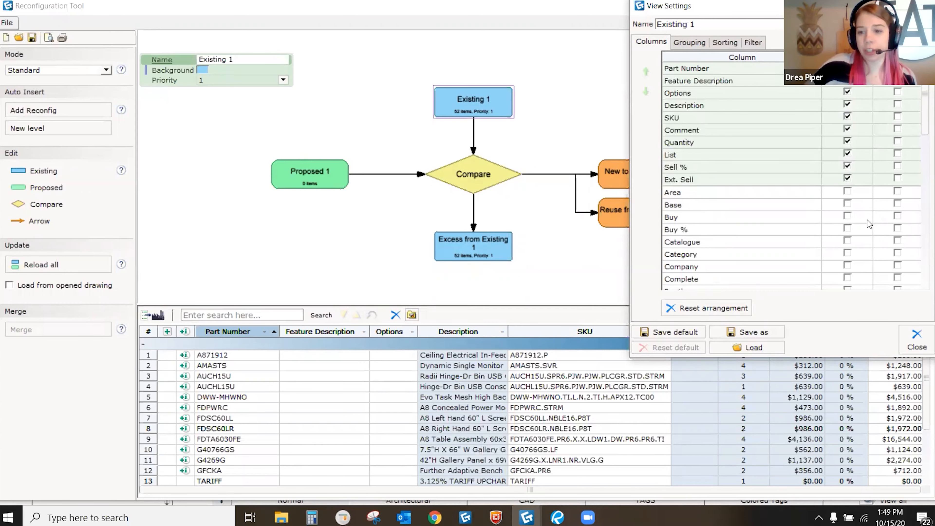
pyautogui.click(917, 344)
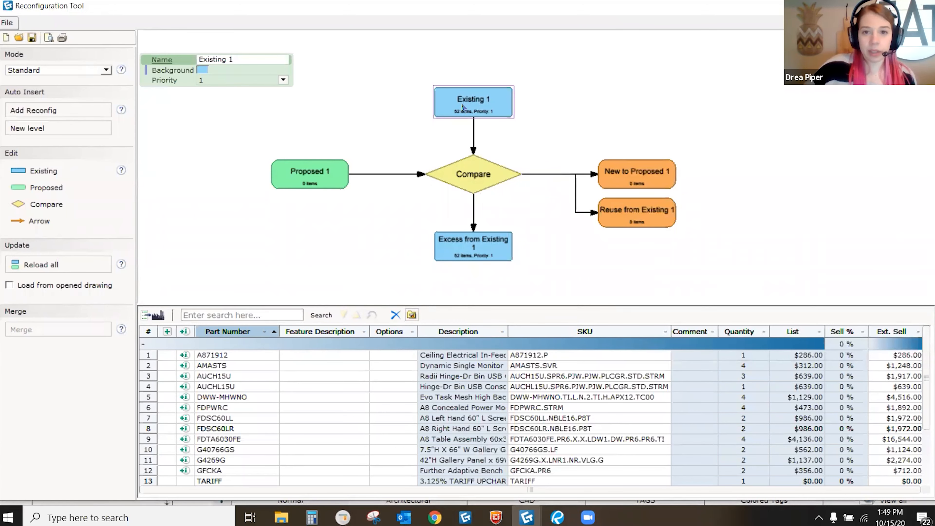
pyautogui.scroll(2, 479, 133)
pyautogui.moveTo(477, 134); pyautogui.dragTo(512, 122)
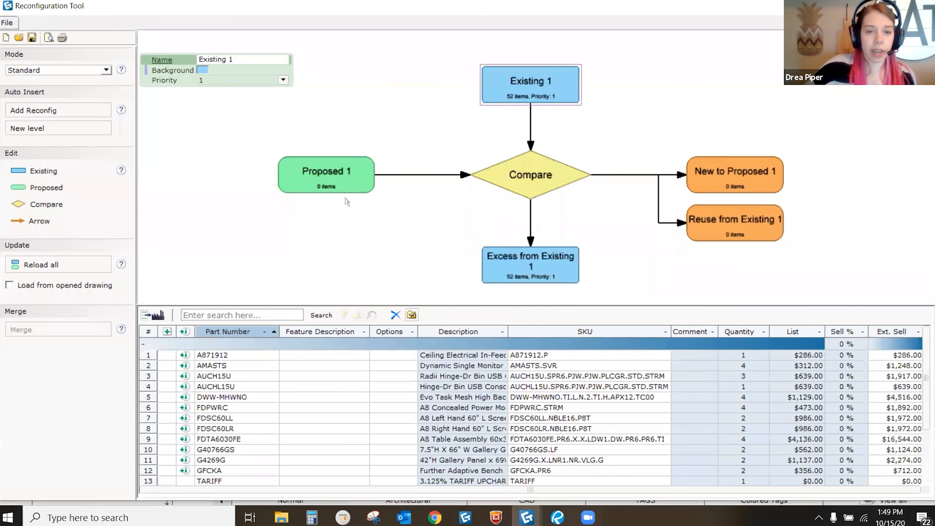
pyautogui.scroll(2, 345, 182)
pyautogui.scroll(1, 345, 182)
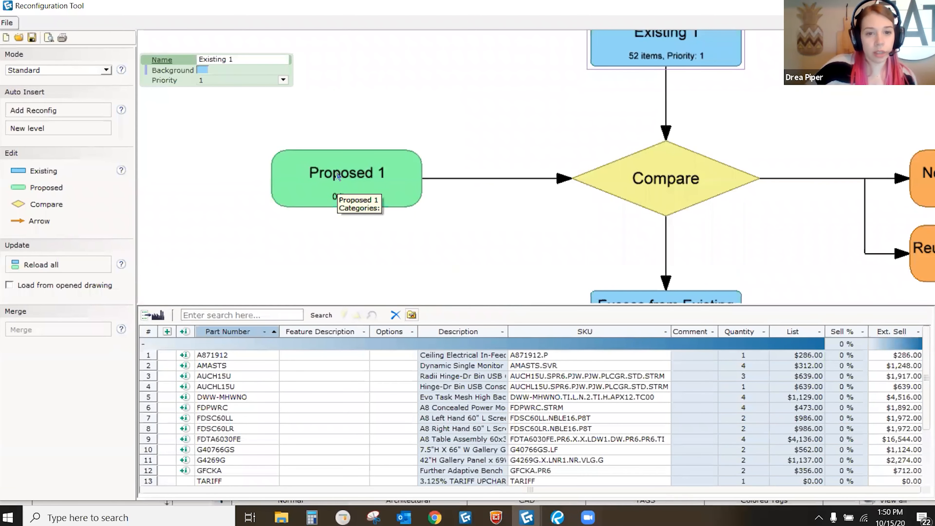
# Step: Source Proposed 1 from the Example 1 drawing's New Layout alternative
pyautogui.doubleClick(337, 176)
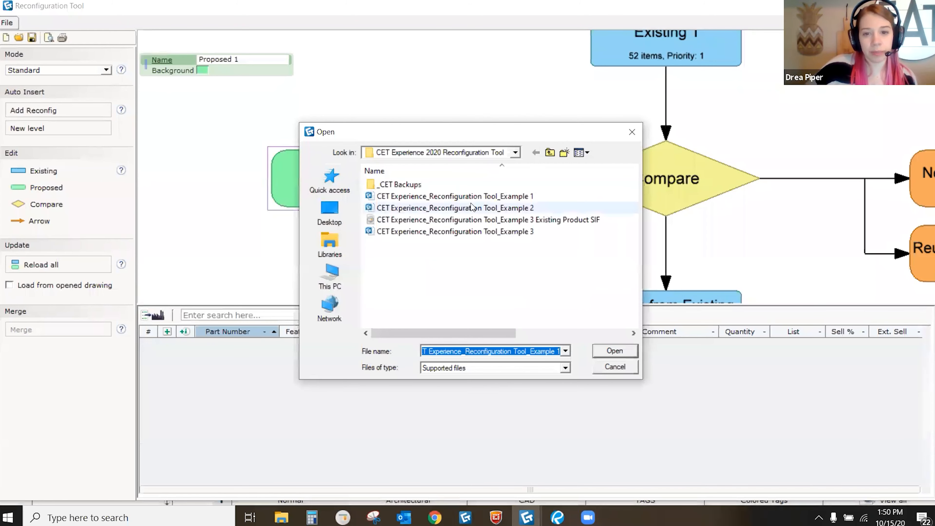
pyautogui.click(490, 197)
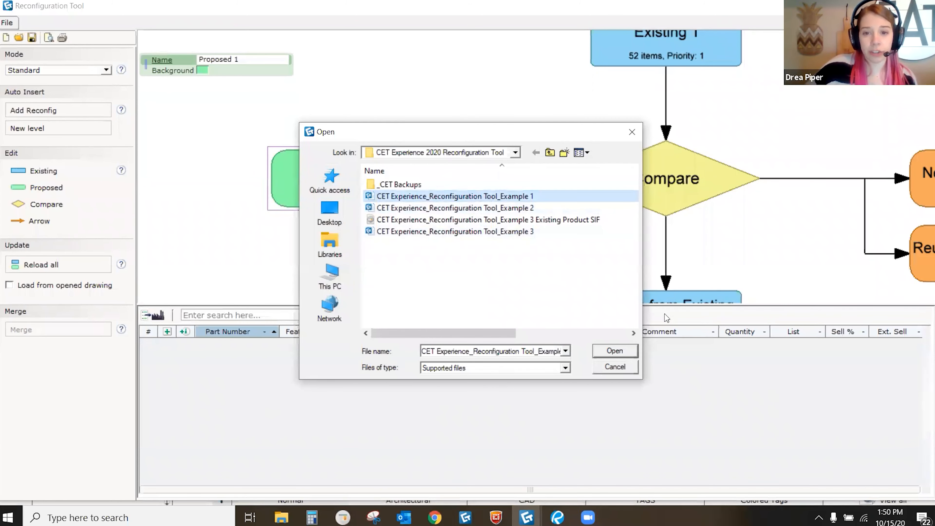
pyautogui.click(614, 350)
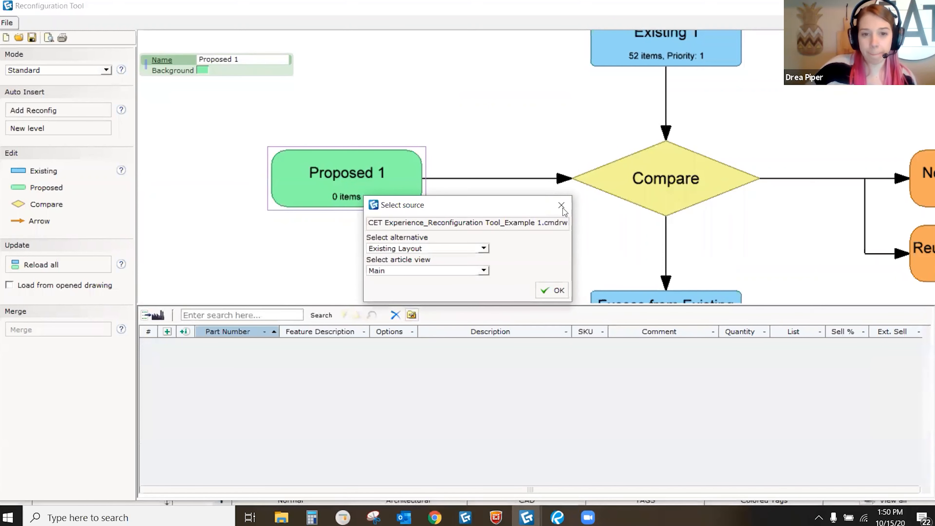
pyautogui.moveTo(463, 206); pyautogui.dragTo(449, 141)
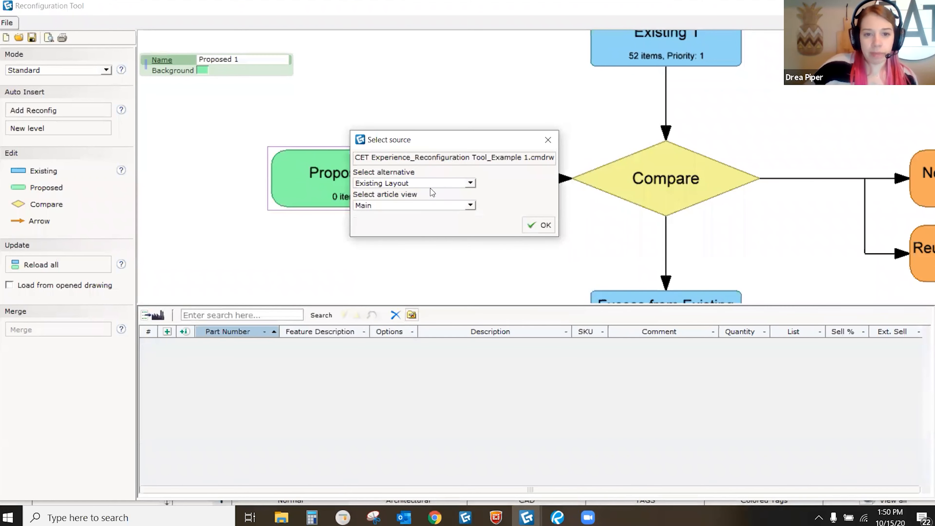
pyautogui.click(373, 186)
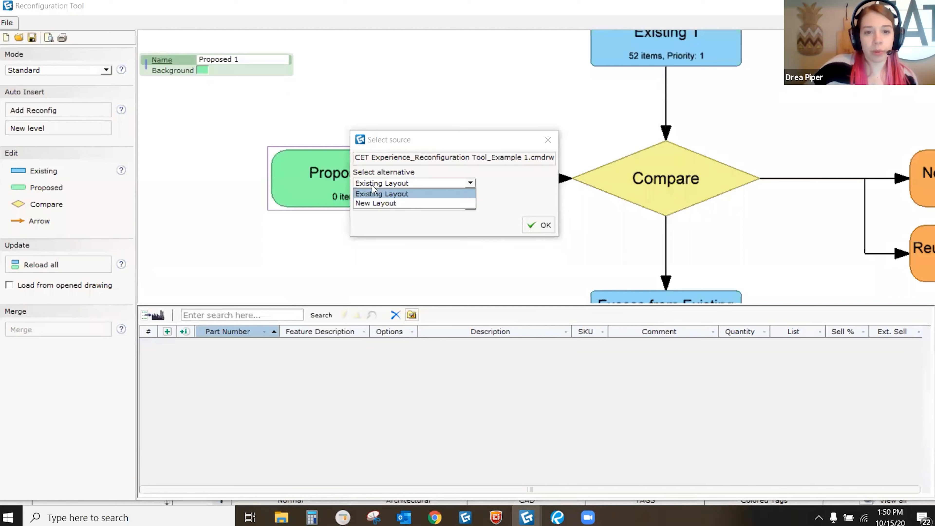
pyautogui.click(383, 204)
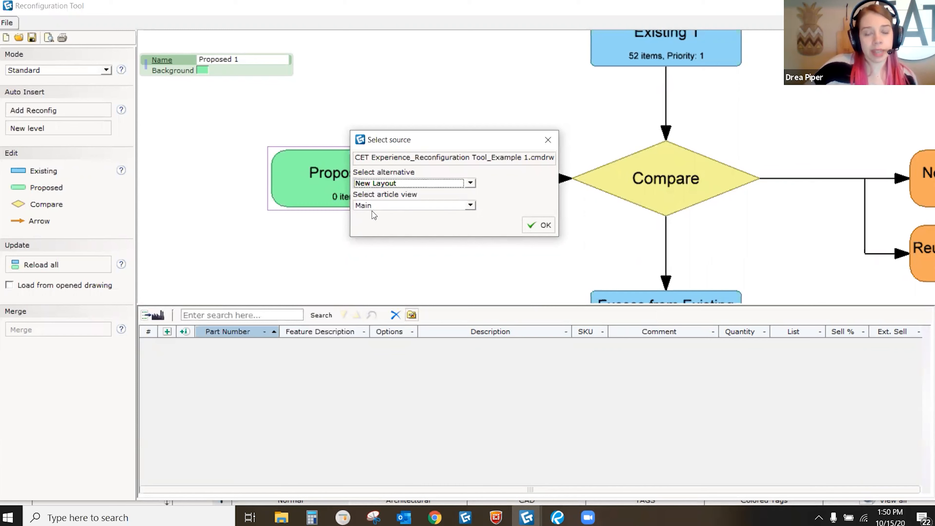
pyautogui.click(543, 232)
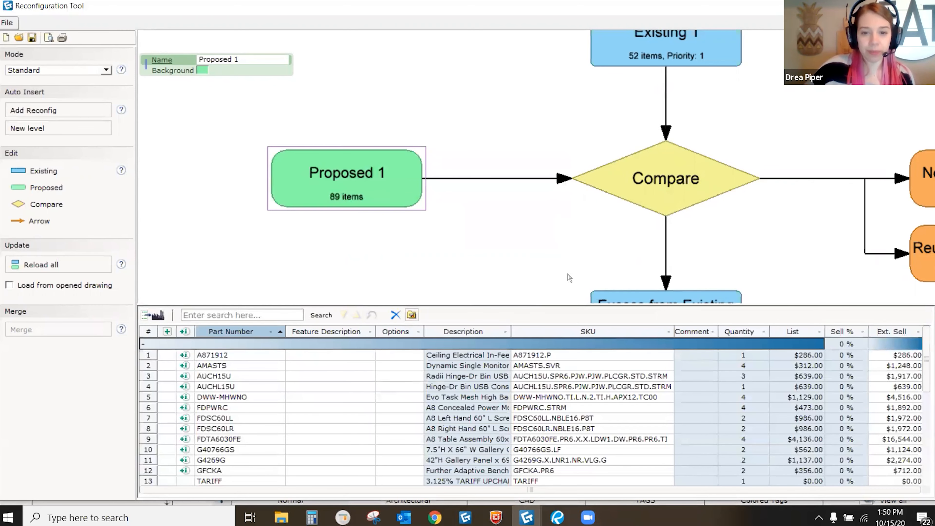
# Step: Scroll and recentre the flowchart to review Proposed 1's 89 items, 40 new and 49 reused
pyautogui.scroll(2, 346, 195)
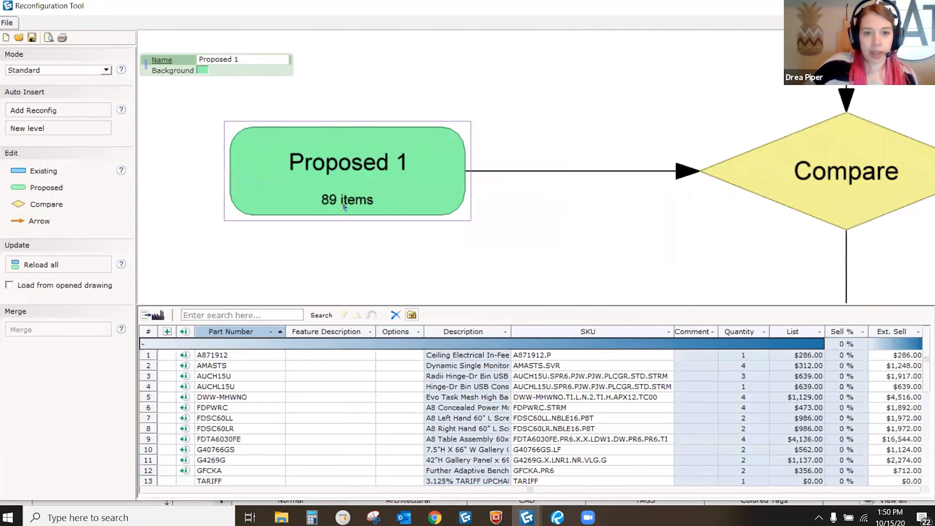
pyautogui.scroll(-3, 346, 196)
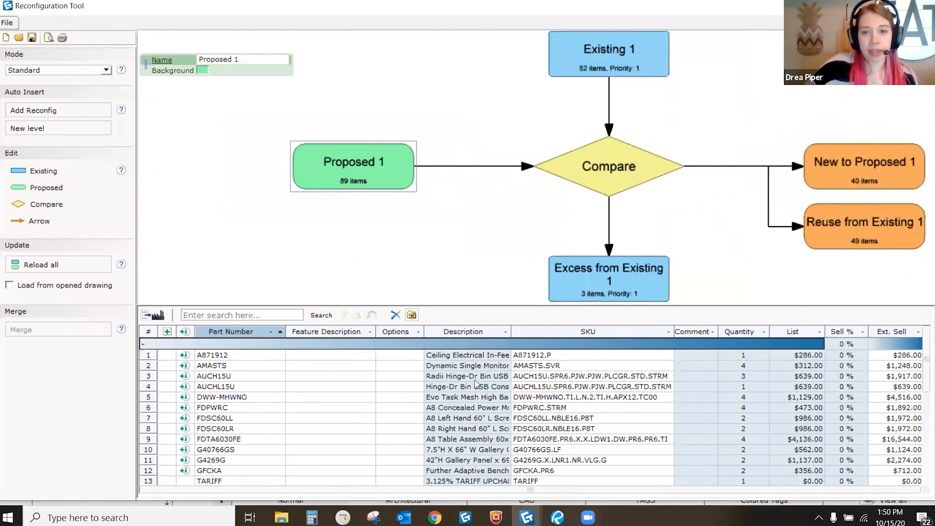
pyautogui.scroll(-7, 477, 384)
pyautogui.scroll(8, 485, 413)
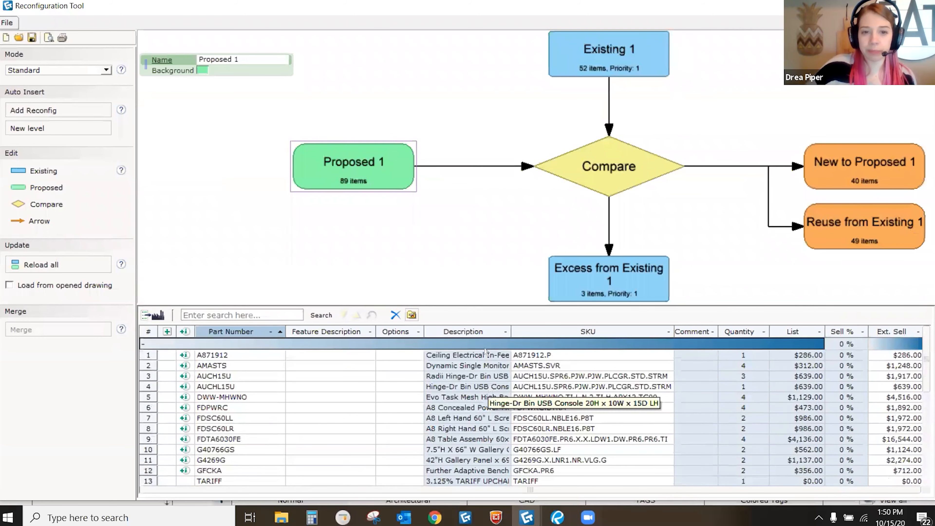
pyautogui.scroll(-4, 367, 221)
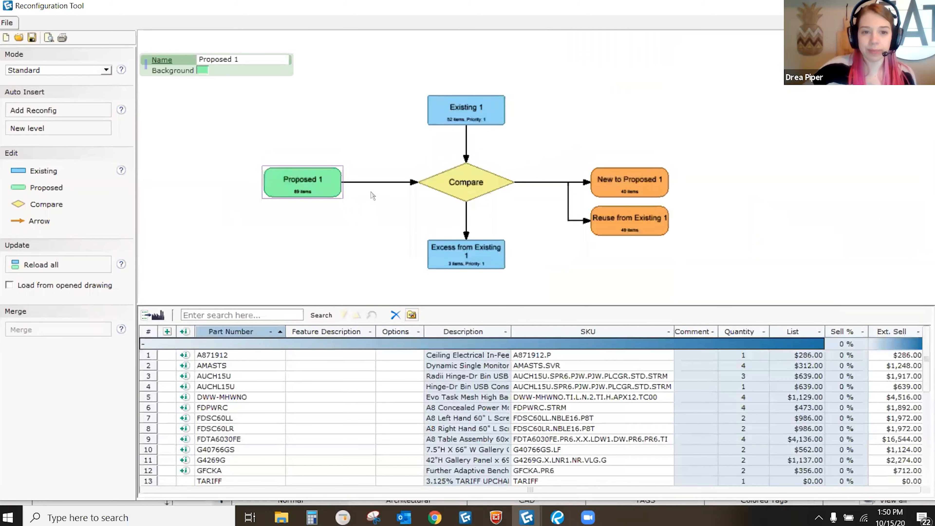
pyautogui.moveTo(416, 155); pyautogui.dragTo(420, 159)
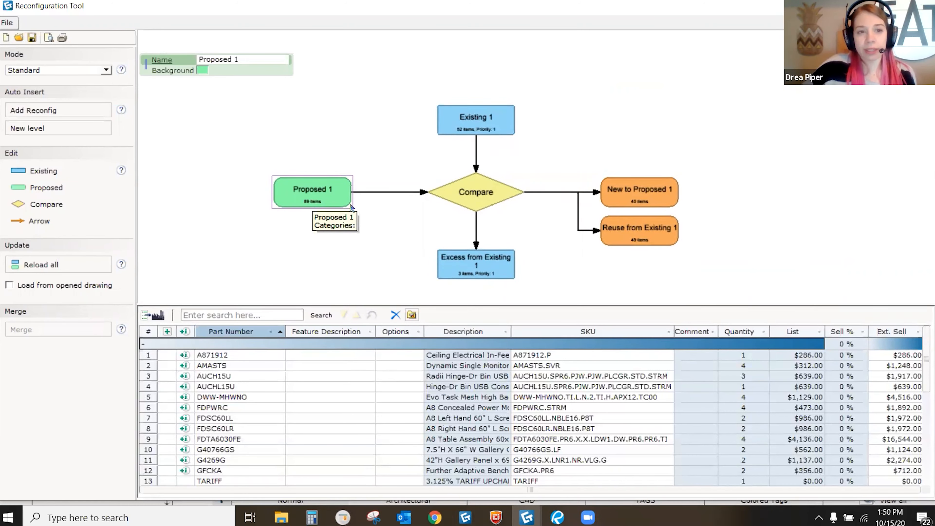
# Step: Show the Compare grid of Proposed 1 versus Existing 1, grouped by Company and category
pyautogui.click(472, 194)
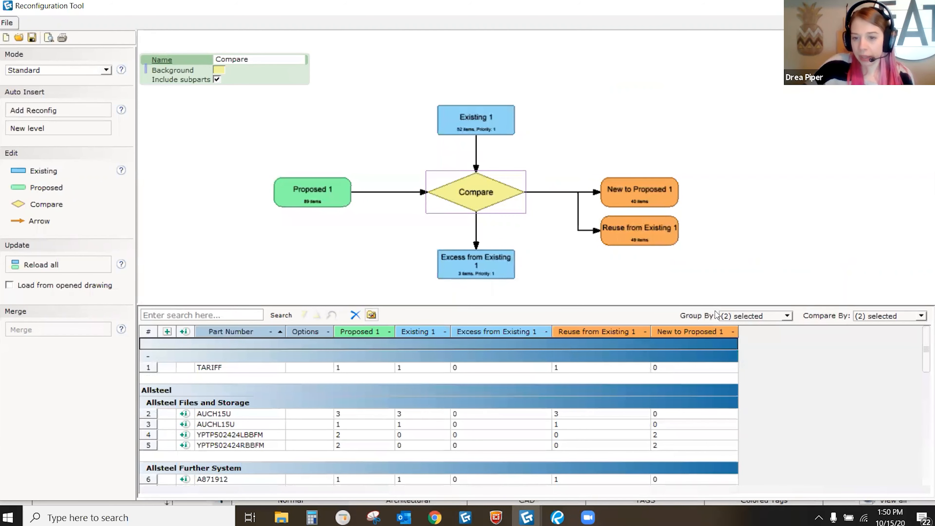
pyautogui.click(788, 318)
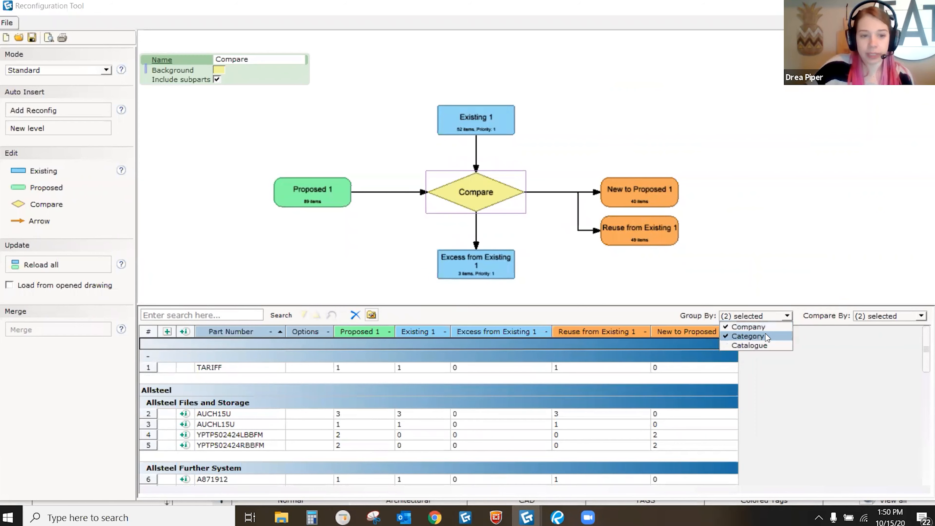
pyautogui.click(764, 327)
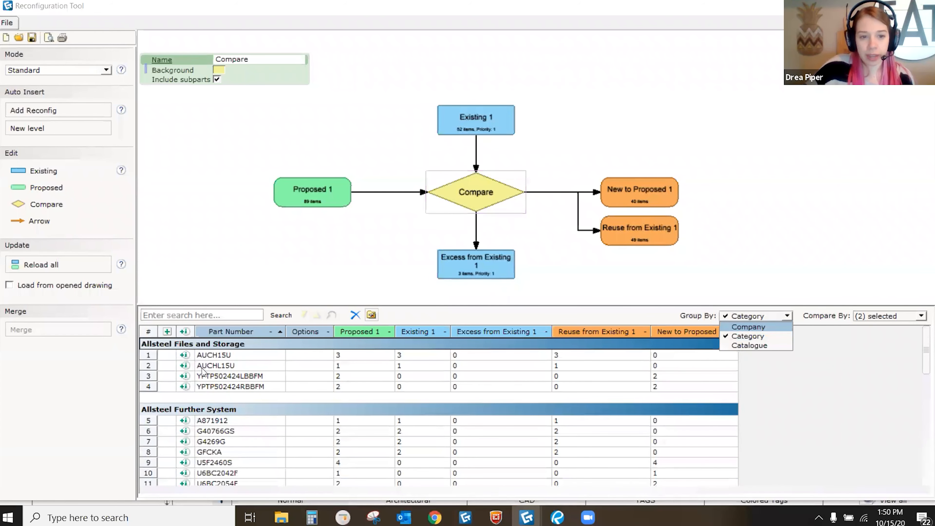
pyautogui.click(748, 327)
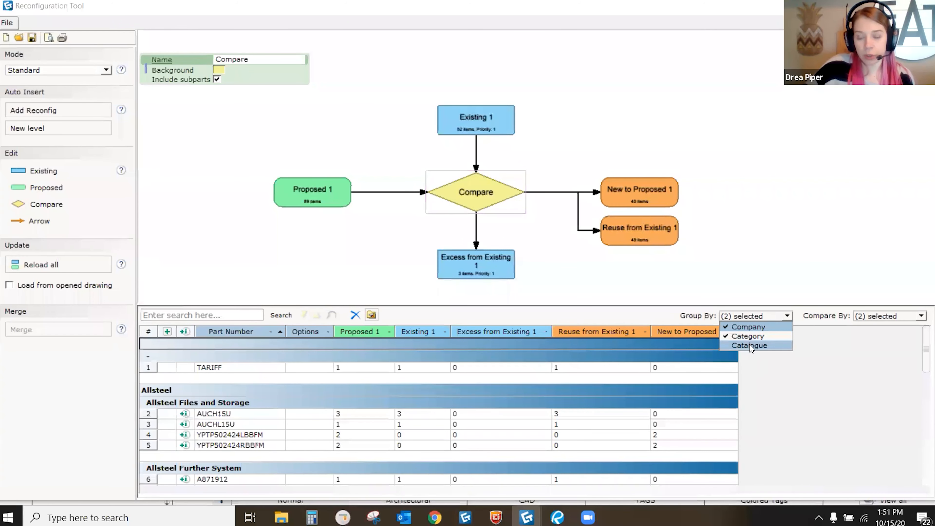
pyautogui.click(814, 393)
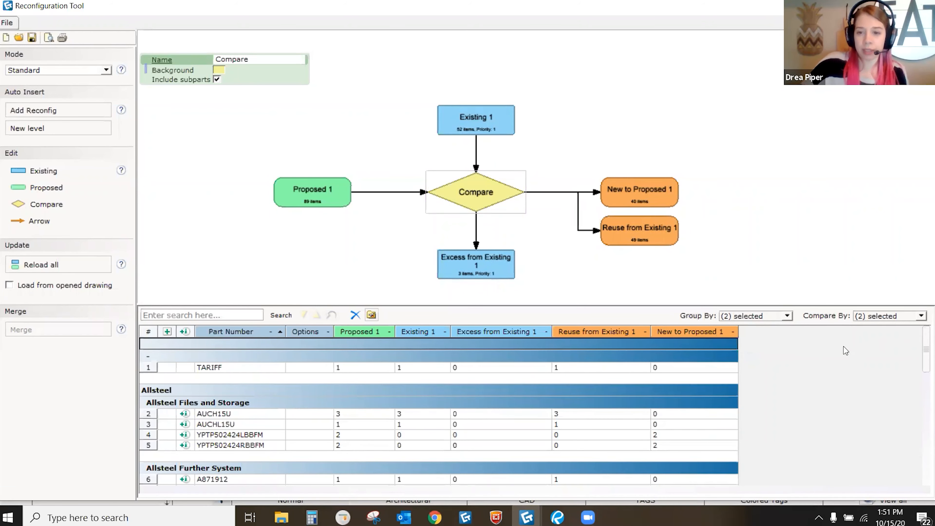
pyautogui.click(885, 317)
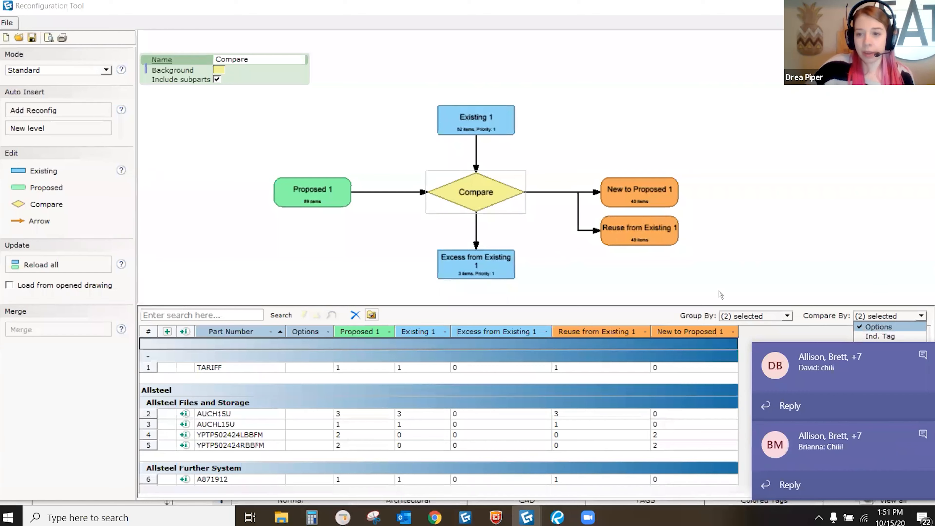
pyautogui.click(371, 315)
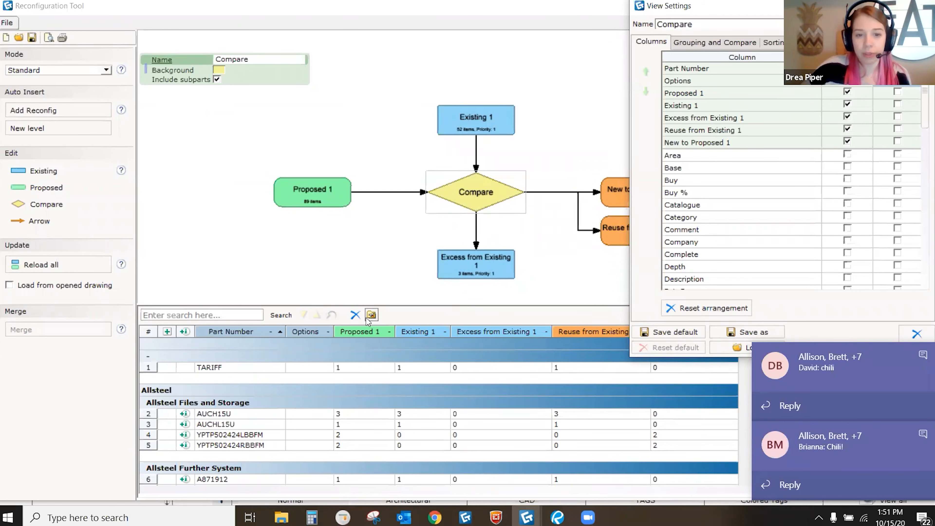
pyautogui.click(712, 46)
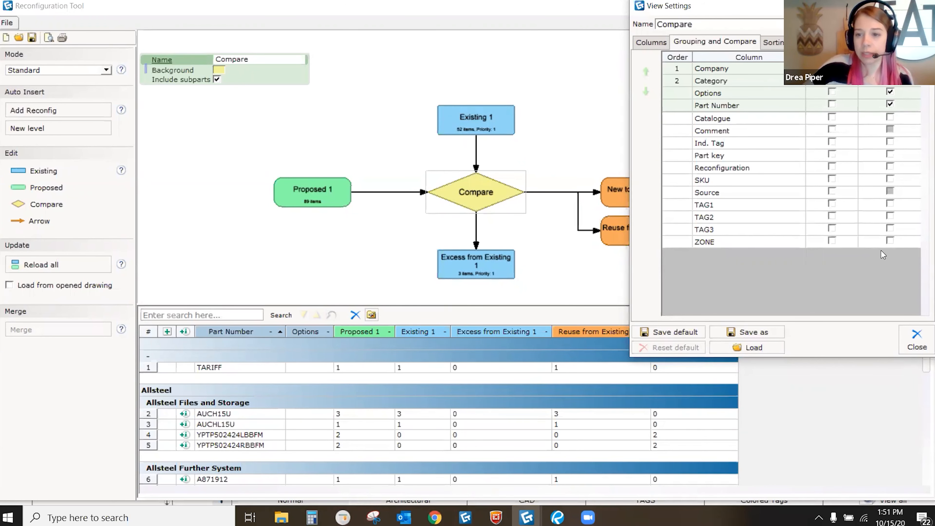
pyautogui.click(916, 339)
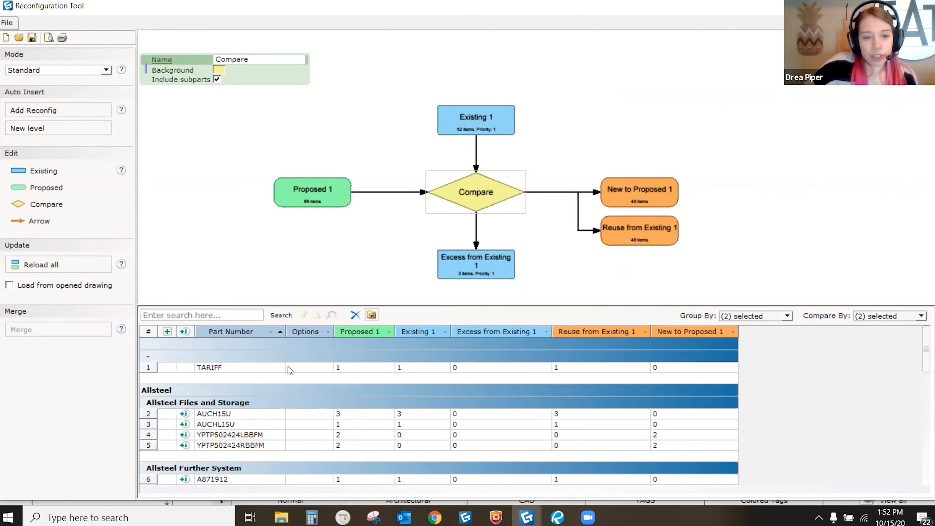
pyautogui.scroll(-2, 252, 363)
pyautogui.scroll(2, 284, 372)
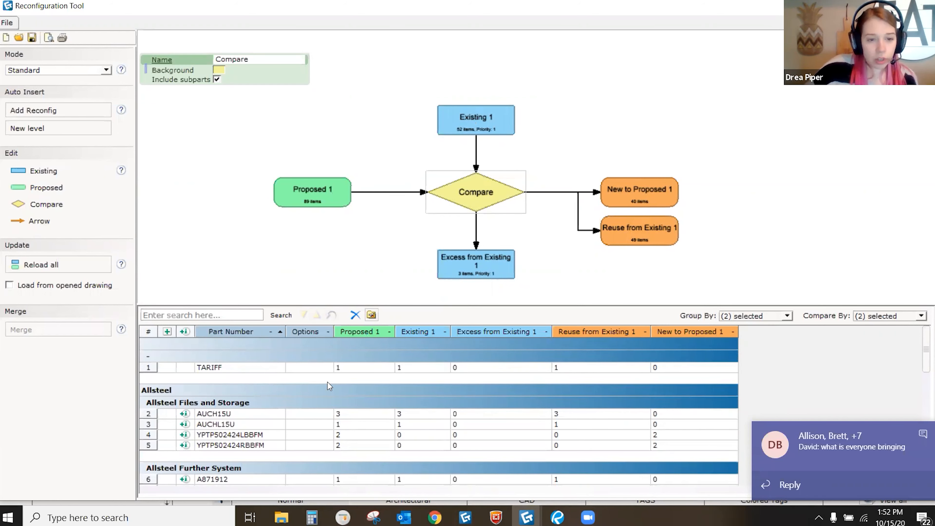
pyautogui.scroll(-1, 321, 390)
pyautogui.scroll(-2, 288, 390)
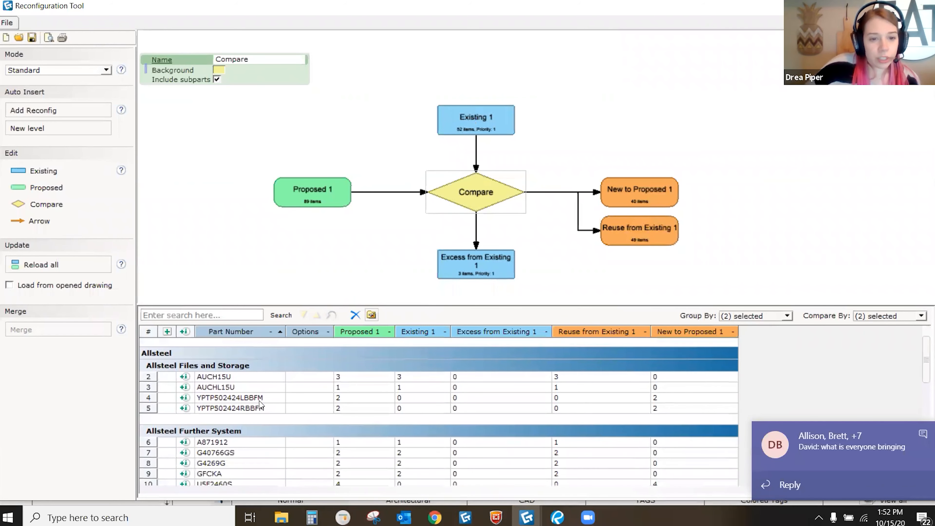
pyautogui.click(212, 378)
pyautogui.scroll(-1, 223, 379)
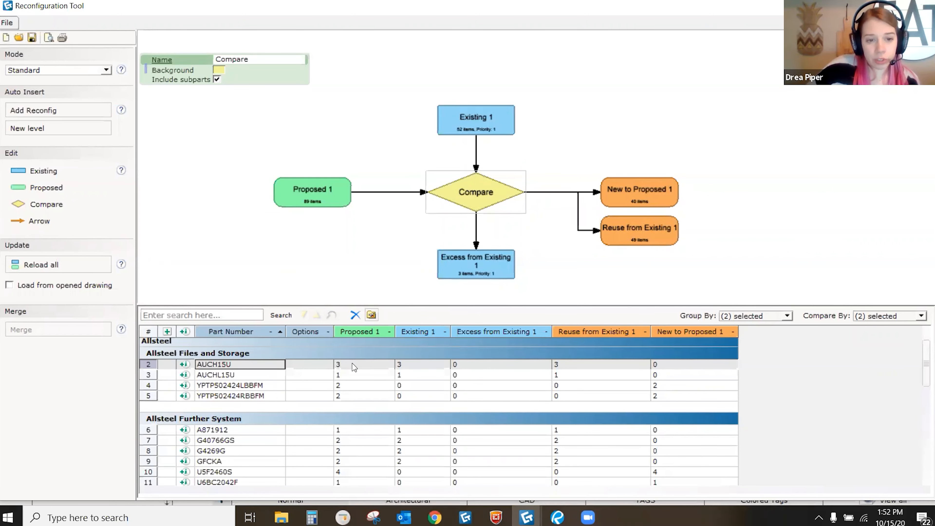
pyautogui.click(418, 367)
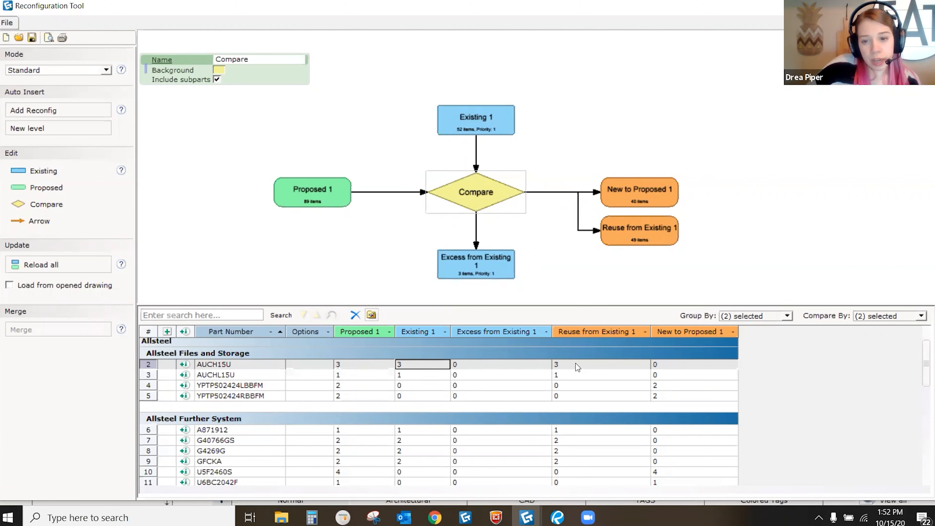
pyautogui.click(669, 365)
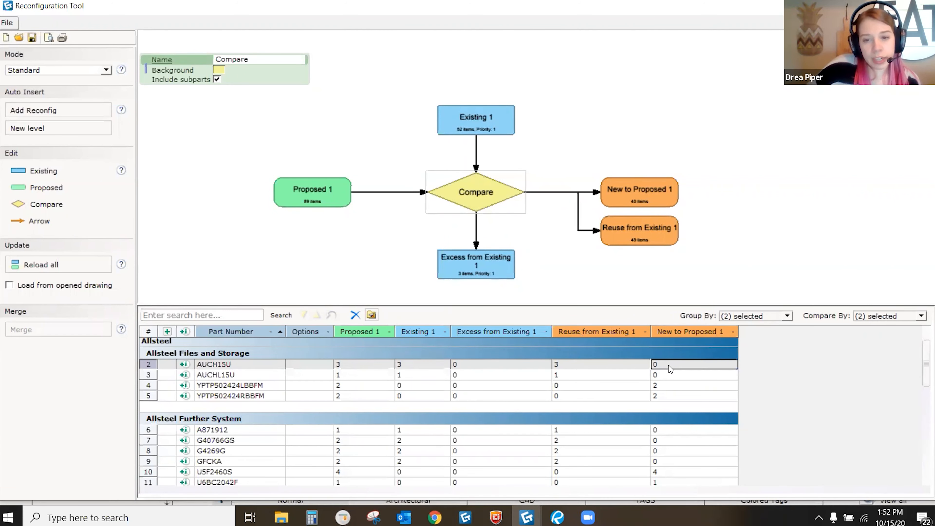
pyautogui.click(506, 366)
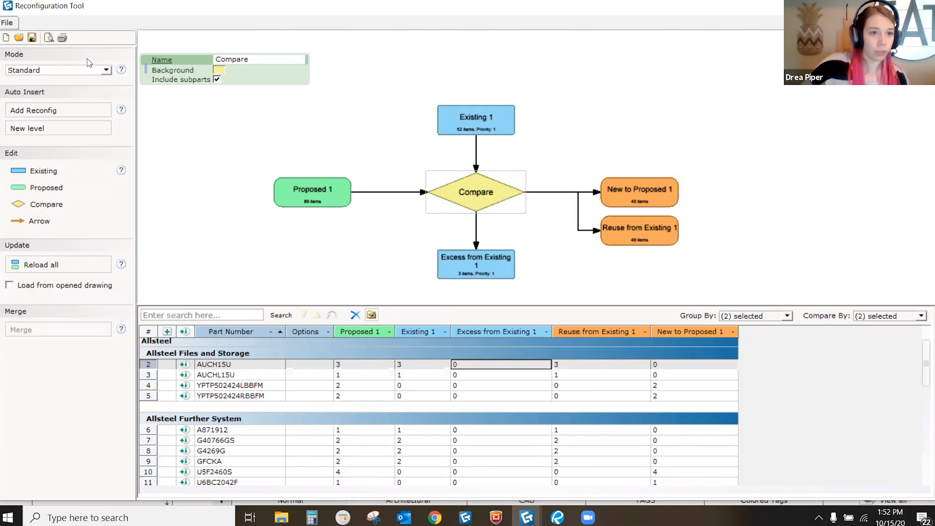
# Step: In Print Reports, include the Reconfig section without the Chart, with only the Compare article view
pyautogui.click(62, 38)
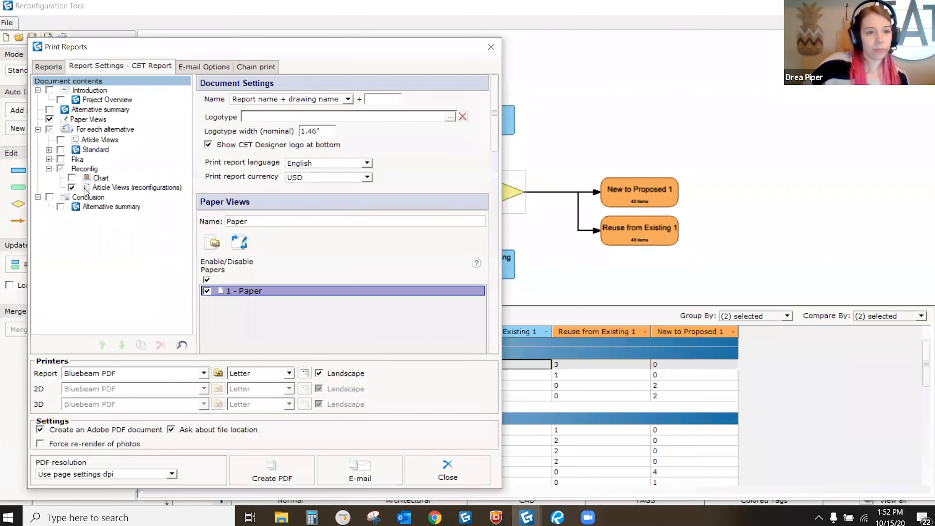
pyautogui.click(60, 169)
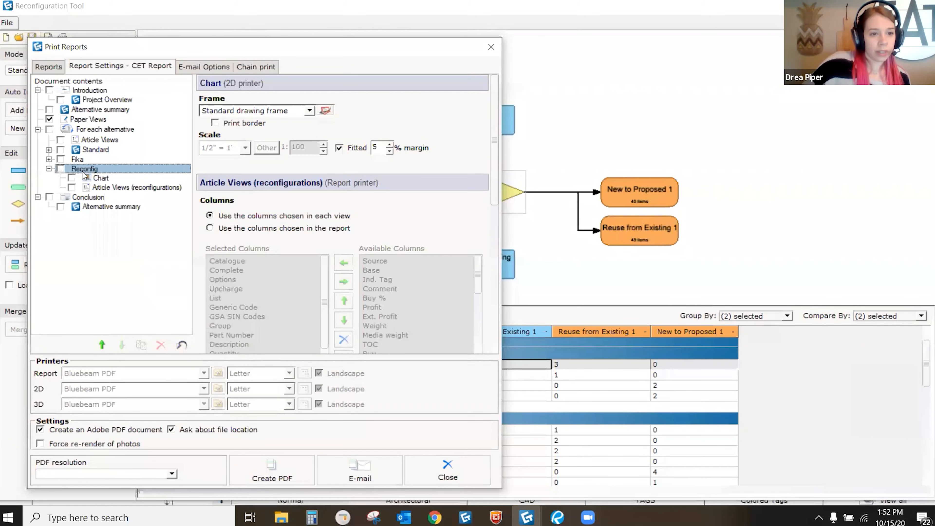
pyautogui.click(62, 171)
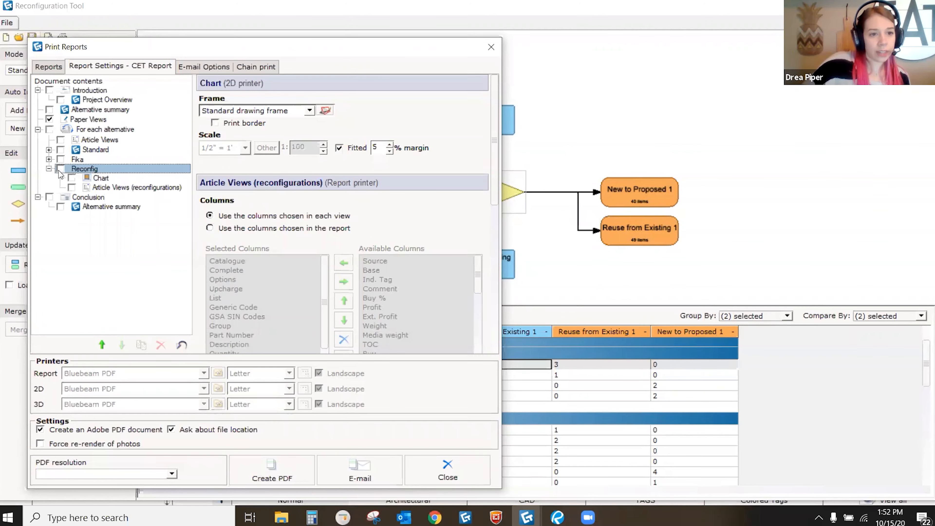
pyautogui.click(61, 170)
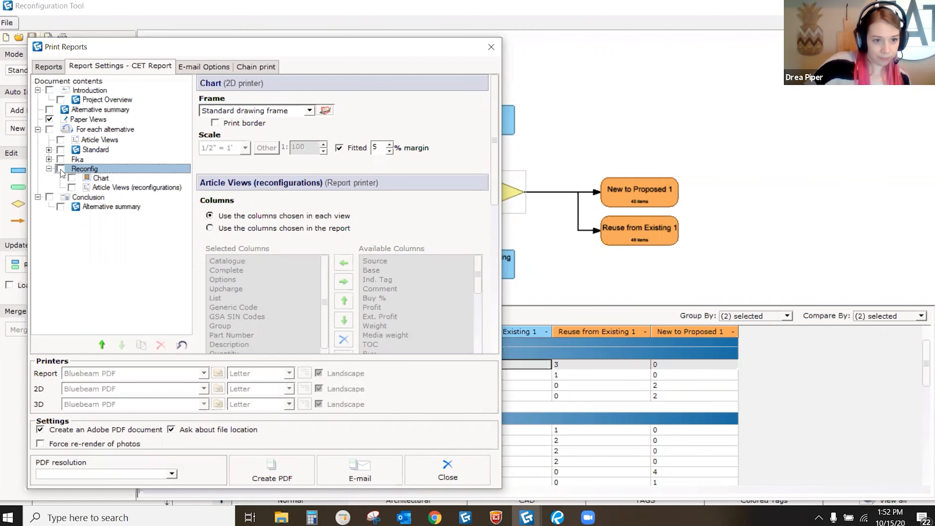
pyautogui.click(59, 171)
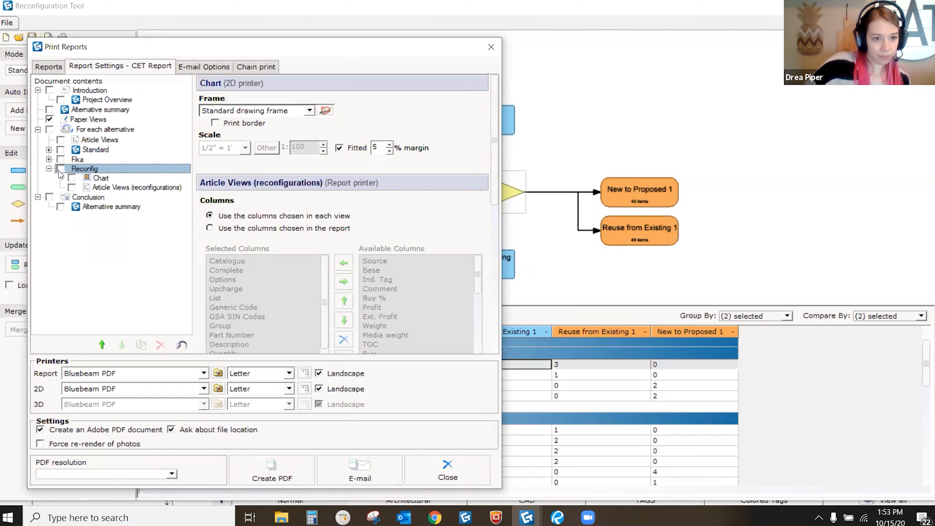
pyautogui.click(99, 180)
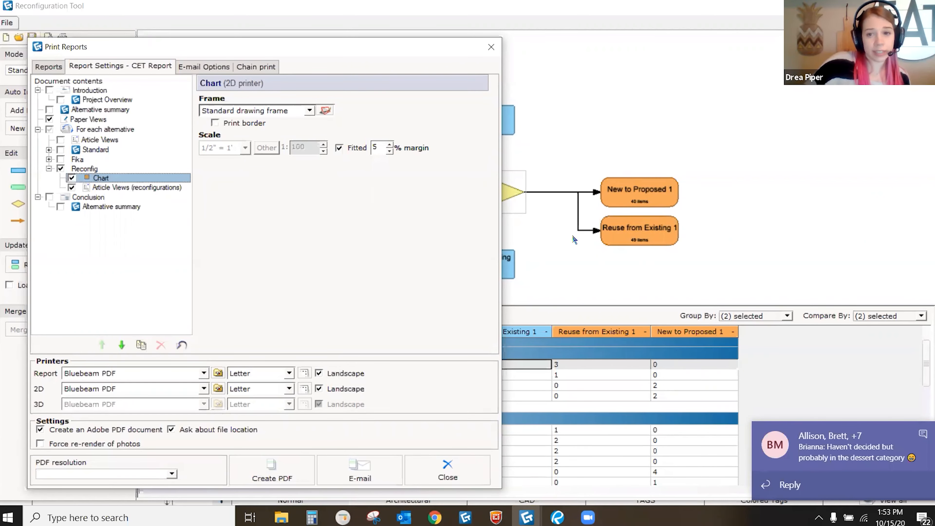
pyautogui.click(71, 178)
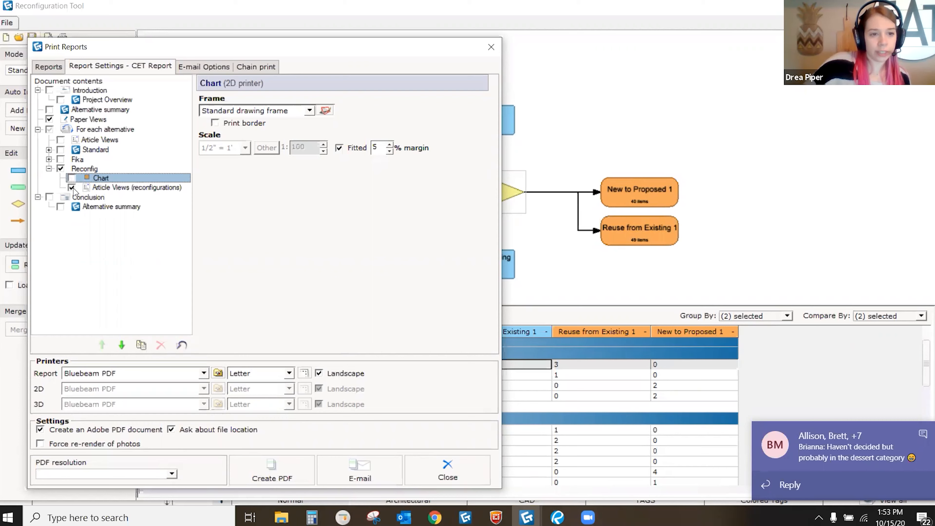
pyautogui.click(97, 189)
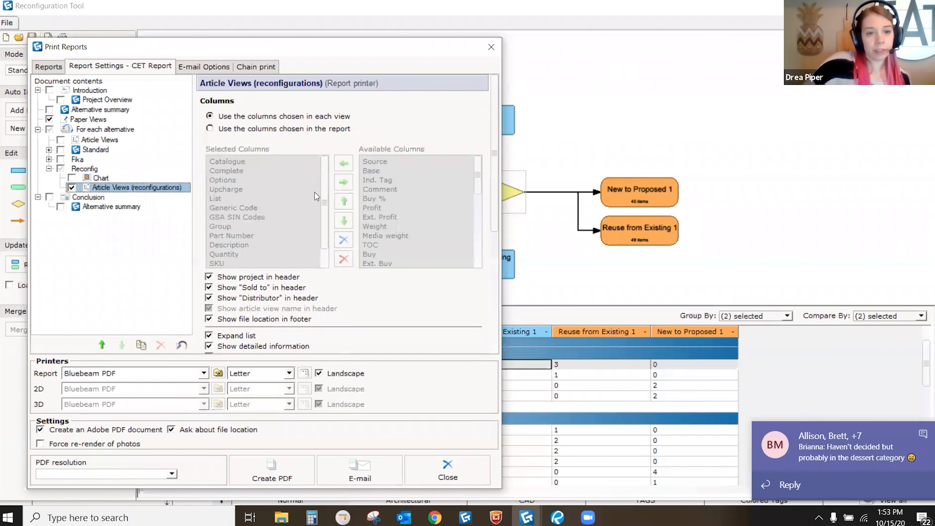
pyautogui.scroll(-6, 317, 199)
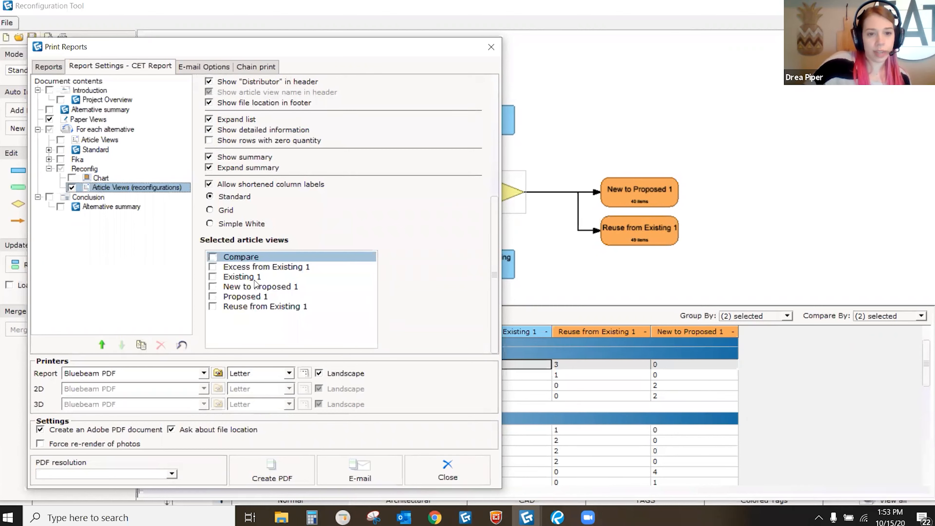
pyautogui.click(213, 258)
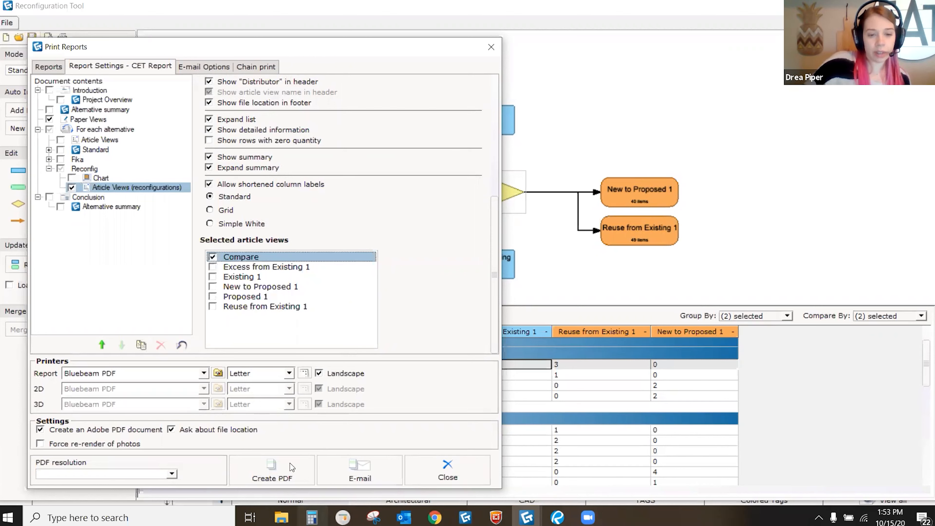
# Step: Create the PDF and save it as Reconfiguration Report, overwriting the existing file
pyautogui.click(282, 470)
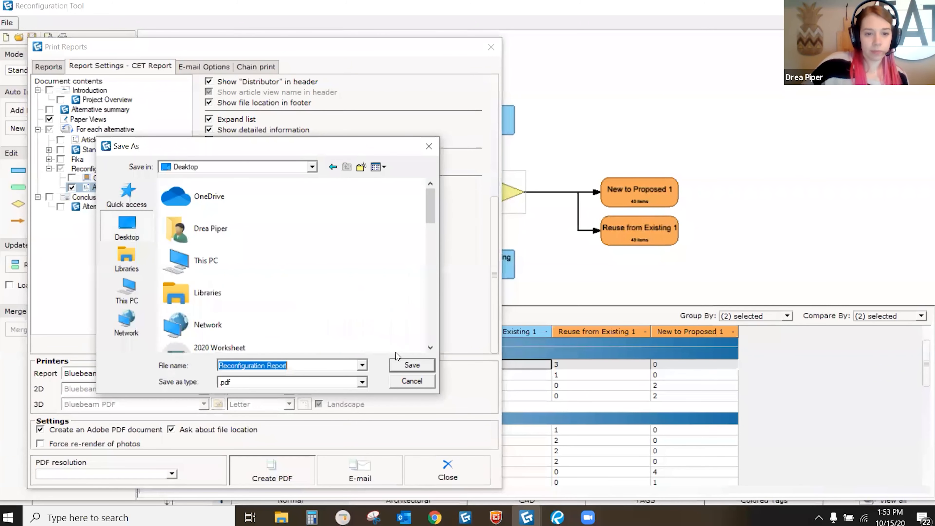
pyautogui.click(419, 368)
pyautogui.click(244, 286)
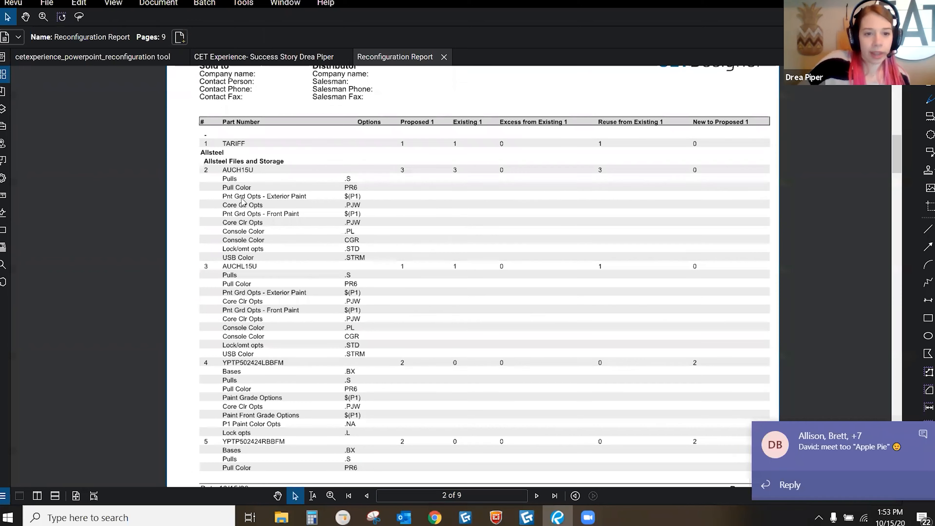
# Step: Scroll through the Reconfiguration Report PDF in Revu, close it, and switch back to CET Designer
pyautogui.scroll(-1, 242, 168)
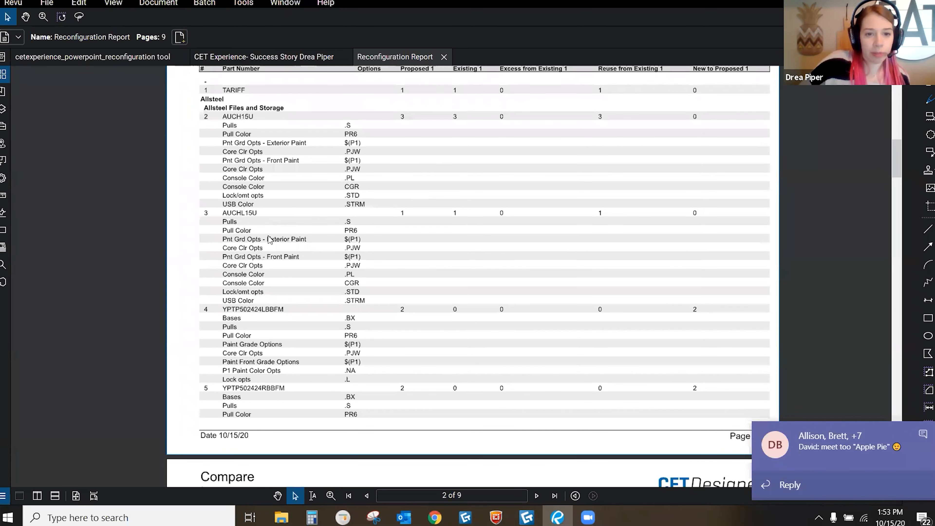
pyautogui.scroll(1, 271, 239)
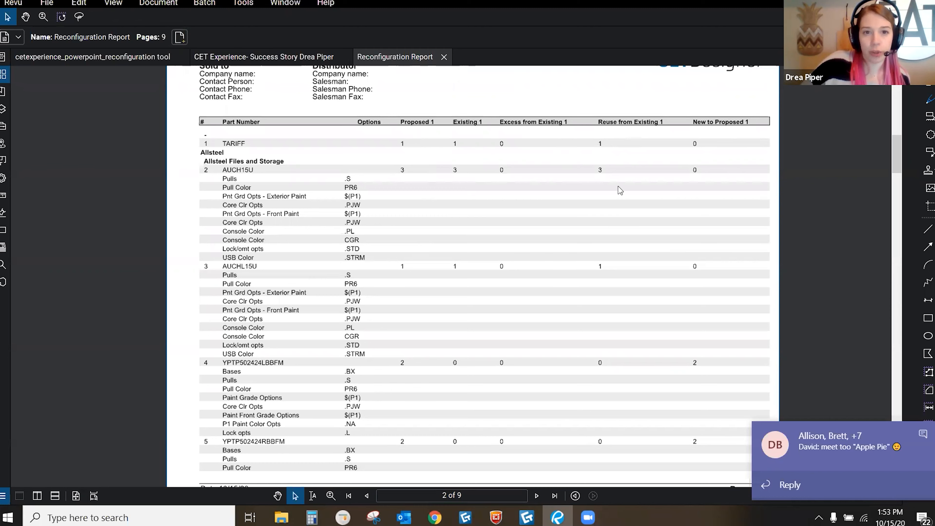
pyautogui.scroll(-3, 543, 304)
pyautogui.scroll(-10, 537, 333)
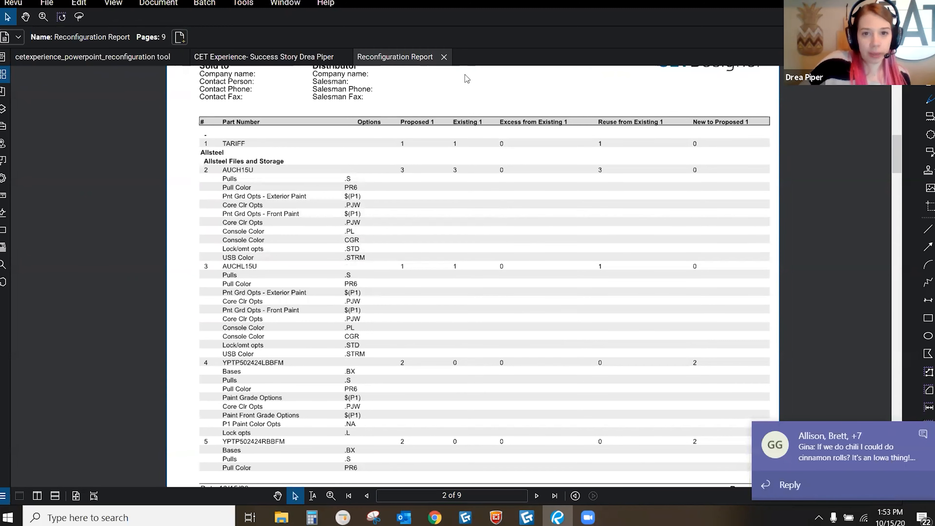
pyautogui.click(444, 57)
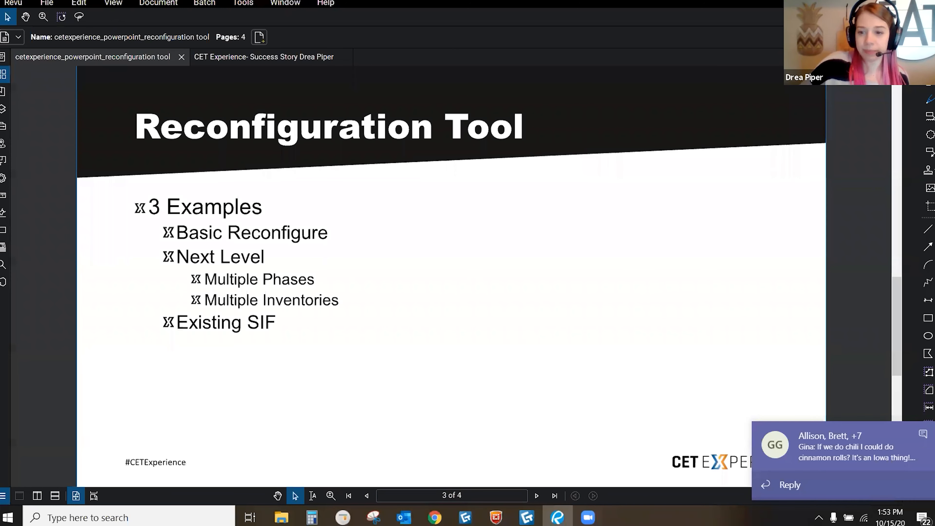
pyautogui.click(869, 3)
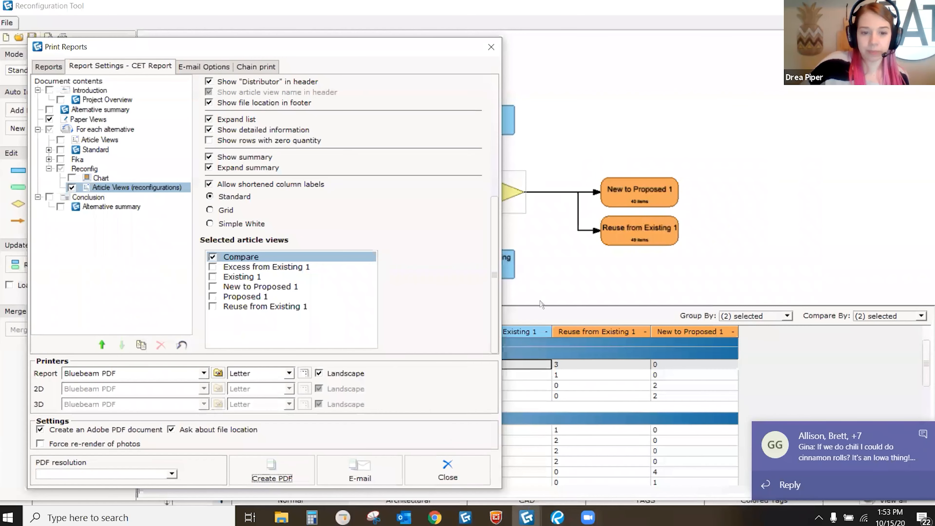
# Step: Close Print Reports, leave the Compare By criteria unchanged, and shift the diagram up
pyautogui.click(464, 472)
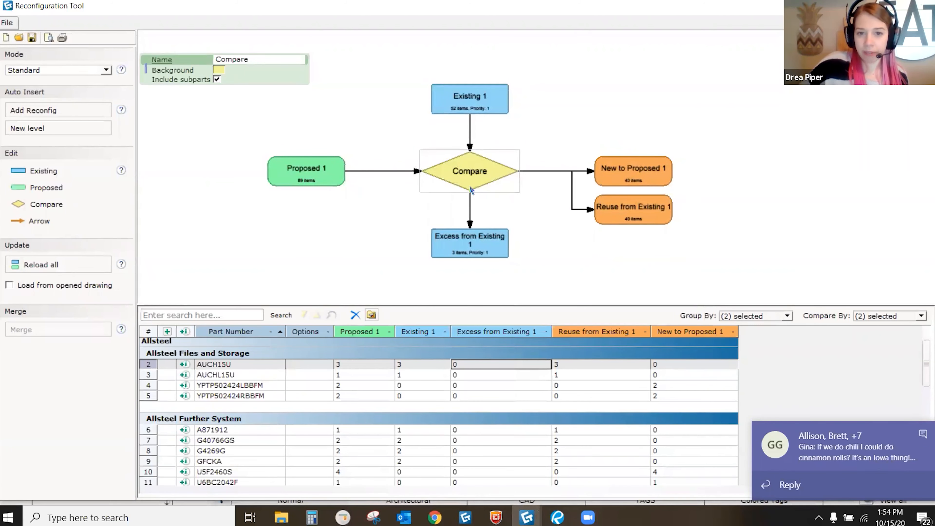
pyautogui.click(891, 316)
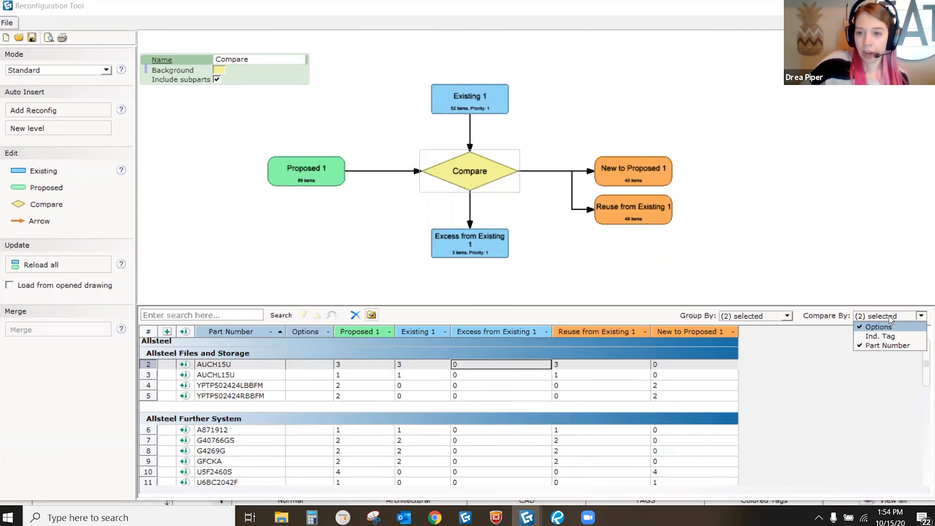
pyautogui.click(563, 227)
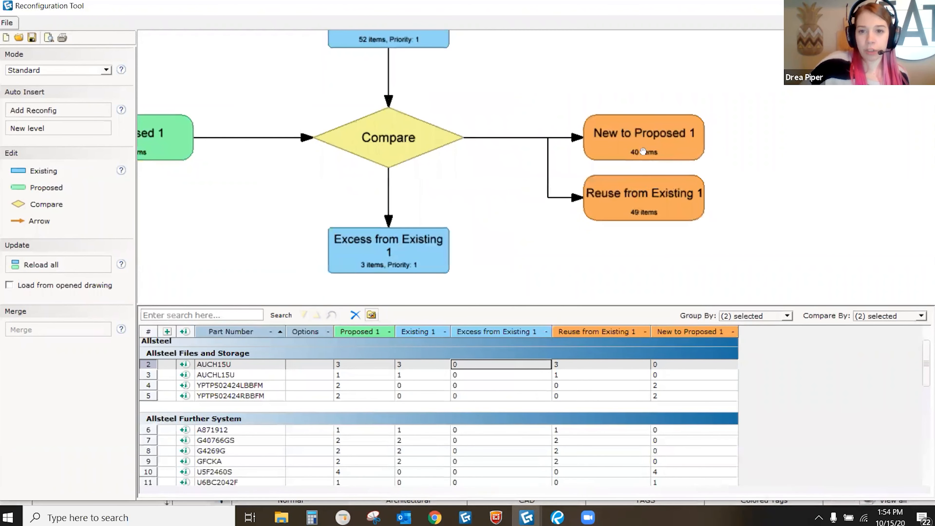
pyautogui.moveTo(643, 152); pyautogui.dragTo(643, 121, button='middle')
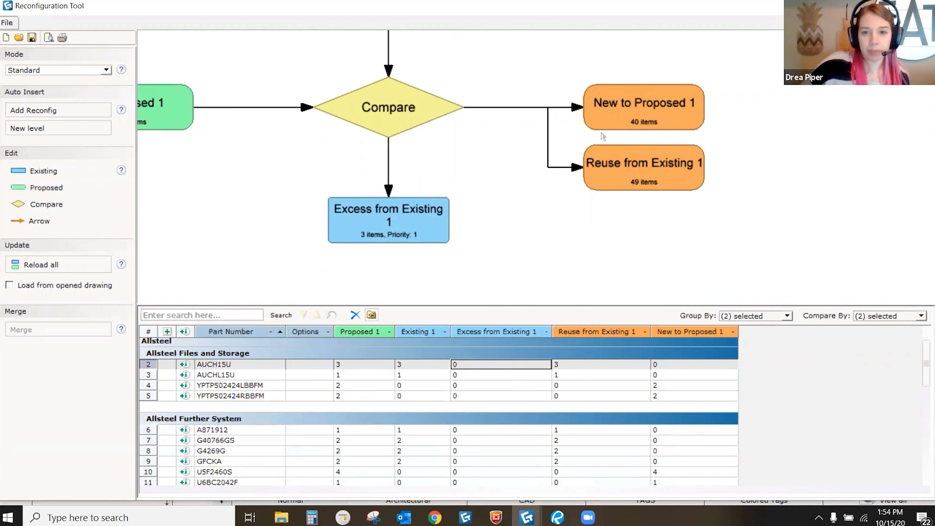
# Step: List items for New to Proposed 1, Reuse and Excess from Existing 1, then New again
pyautogui.click(604, 125)
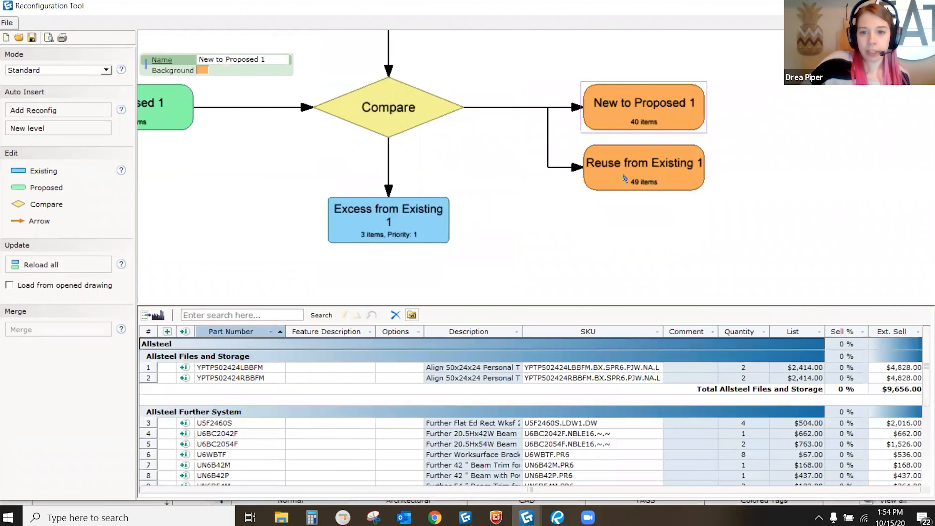
pyautogui.click(624, 172)
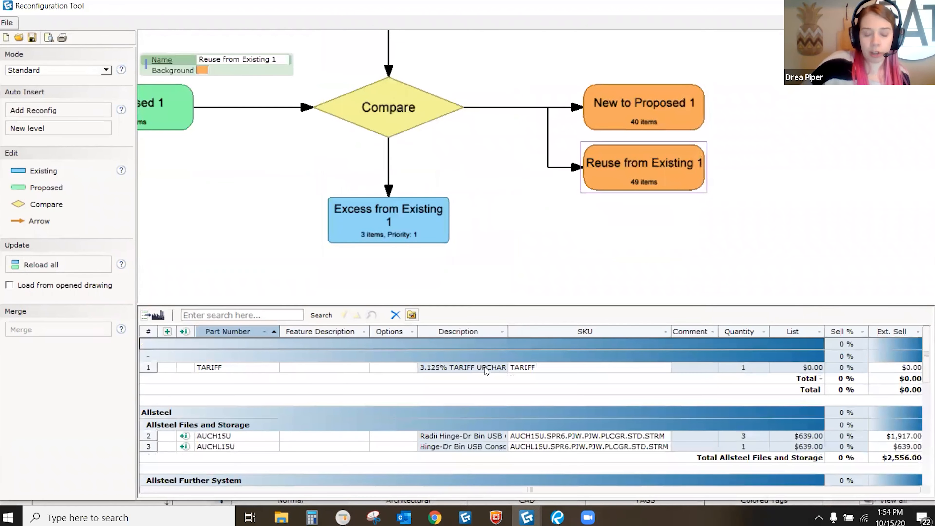
pyautogui.click(386, 223)
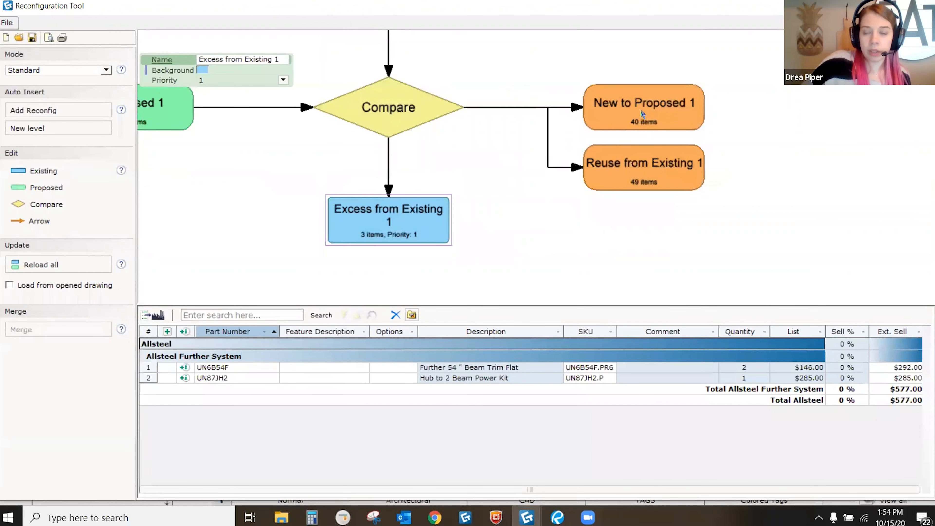
pyautogui.click(642, 114)
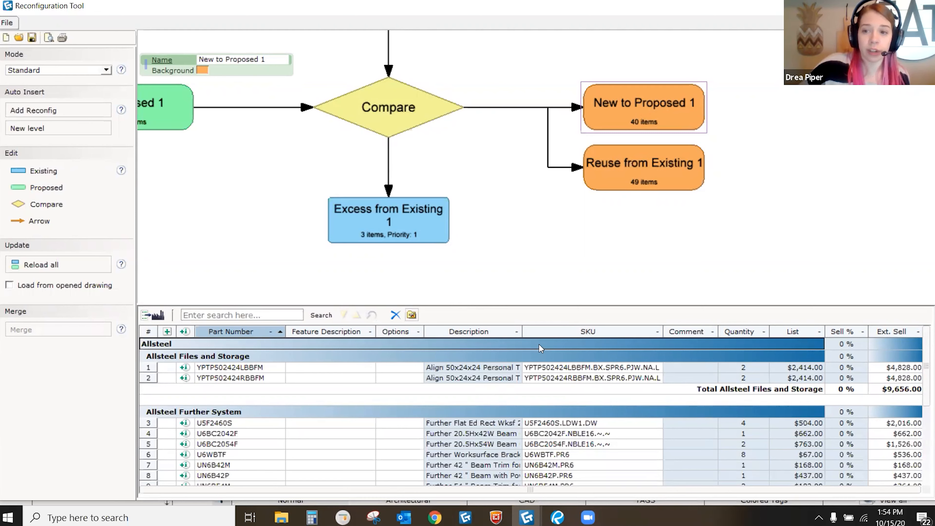
# Step: Load the Company Template view settings file into the item table
pyautogui.click(411, 314)
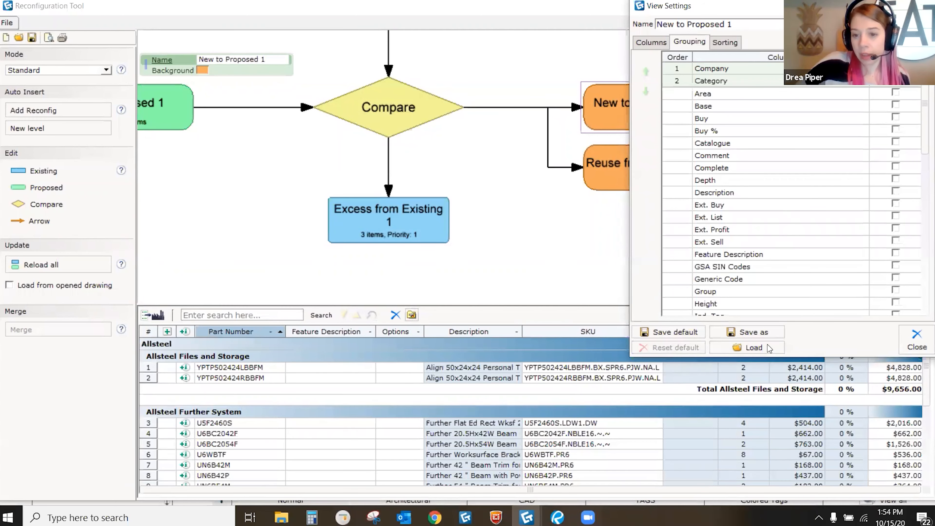
pyautogui.click(751, 347)
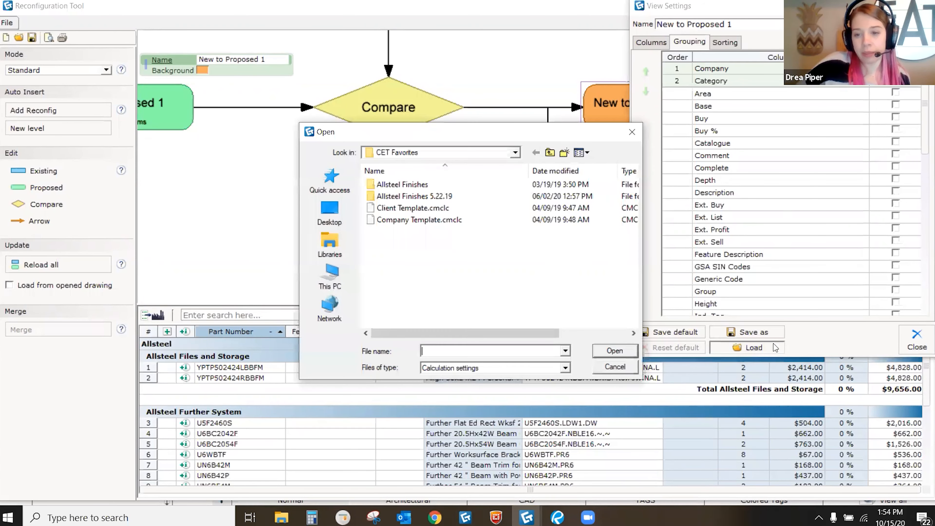
pyautogui.click(438, 221)
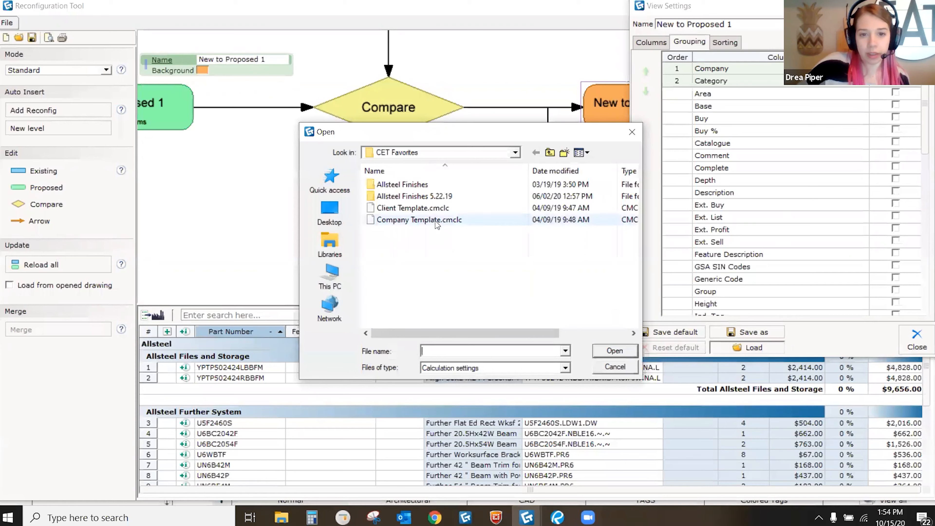
pyautogui.click(615, 351)
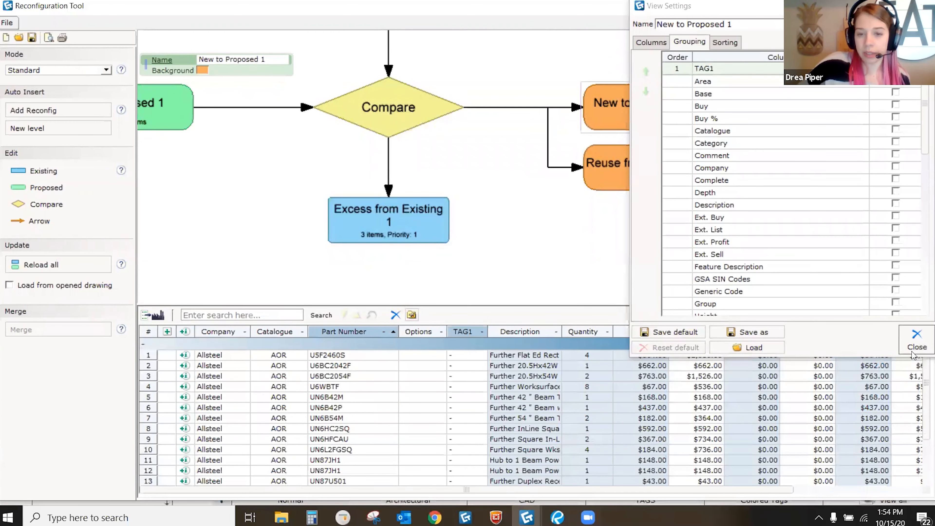
pyautogui.click(916, 339)
# Step: Set 70 % Buy % and 25 % Margin % on all rows, giving a 60 % sell discount
pyautogui.moveTo(706, 489); pyautogui.dragTo(838, 490)
pyautogui.click(852, 346)
pyautogui.write('70')
pyautogui.press('Return')
pyautogui.click(891, 344)
pyautogui.write('25')
pyautogui.press('Return')
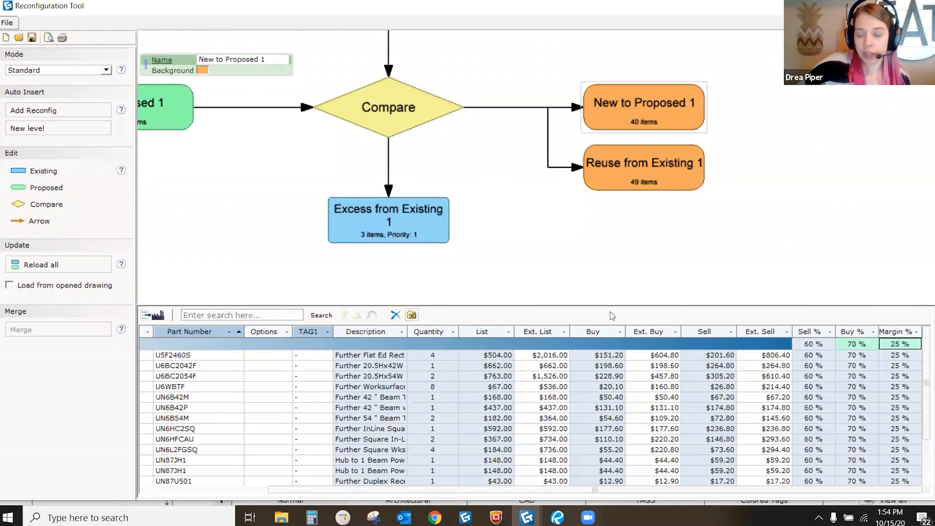
pyautogui.scroll(-3, 780, 378)
pyautogui.scroll(3, 779, 383)
pyautogui.moveTo(491, 491); pyautogui.dragTo(334, 477)
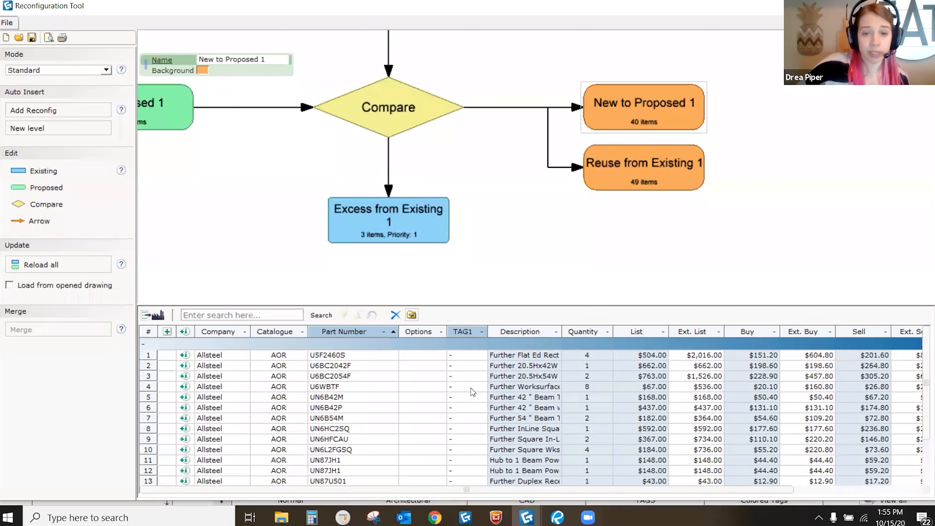
pyautogui.click(156, 316)
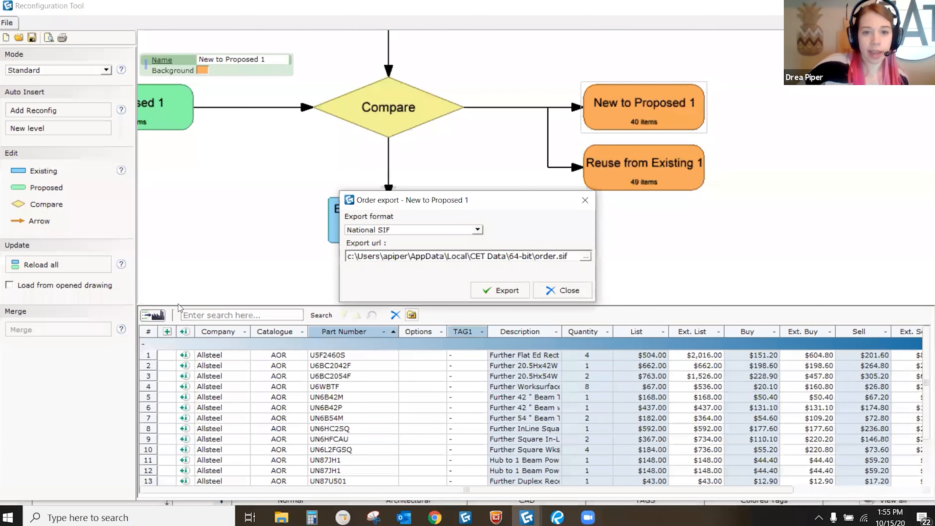
pyautogui.click(393, 234)
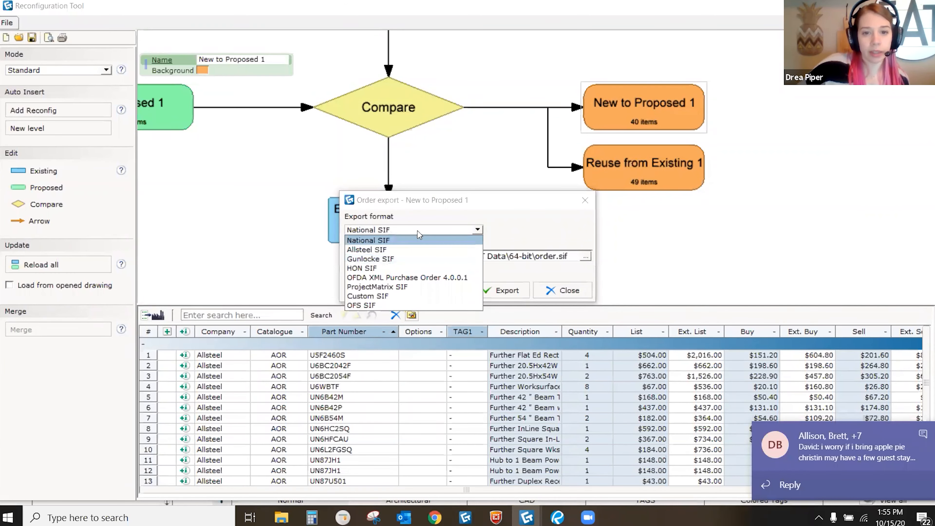
pyautogui.click(505, 233)
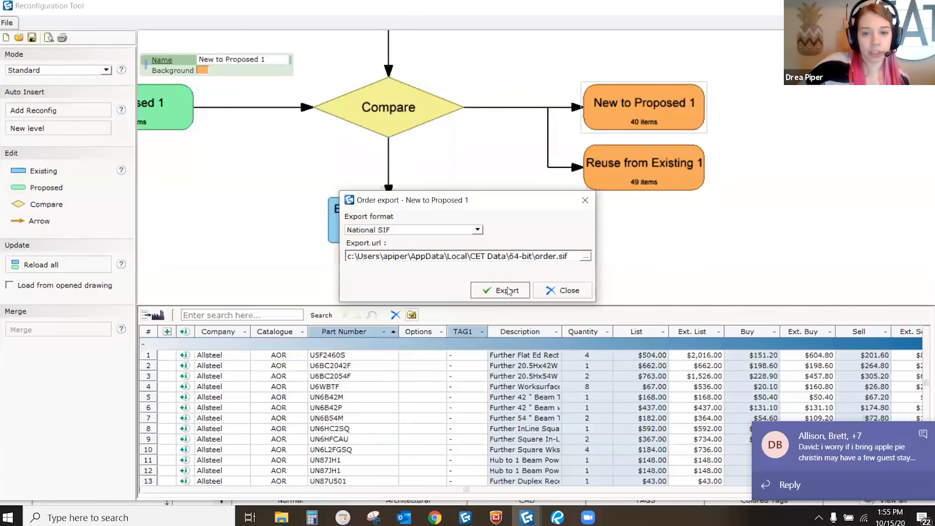
pyautogui.click(569, 290)
pyautogui.scroll(-3, 526, 220)
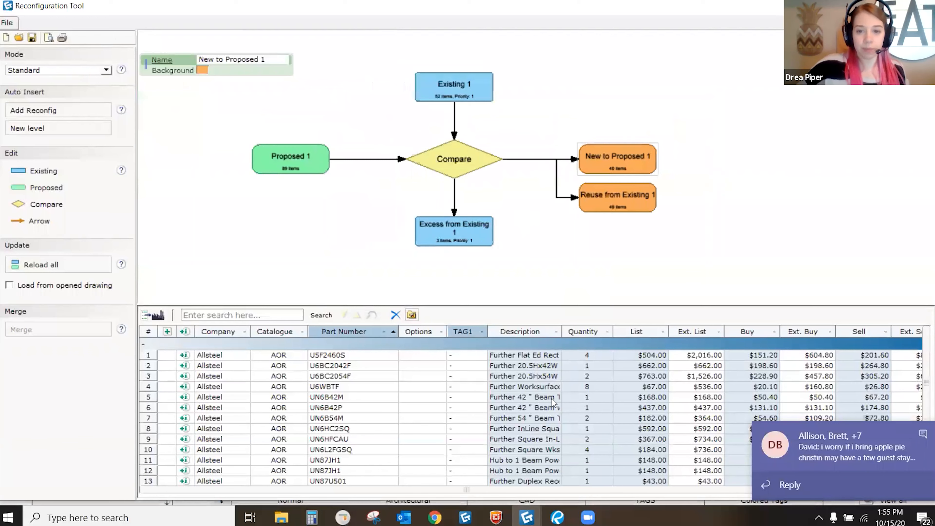
pyautogui.moveTo(464, 97); pyautogui.dragTo(491, 105, button='middle')
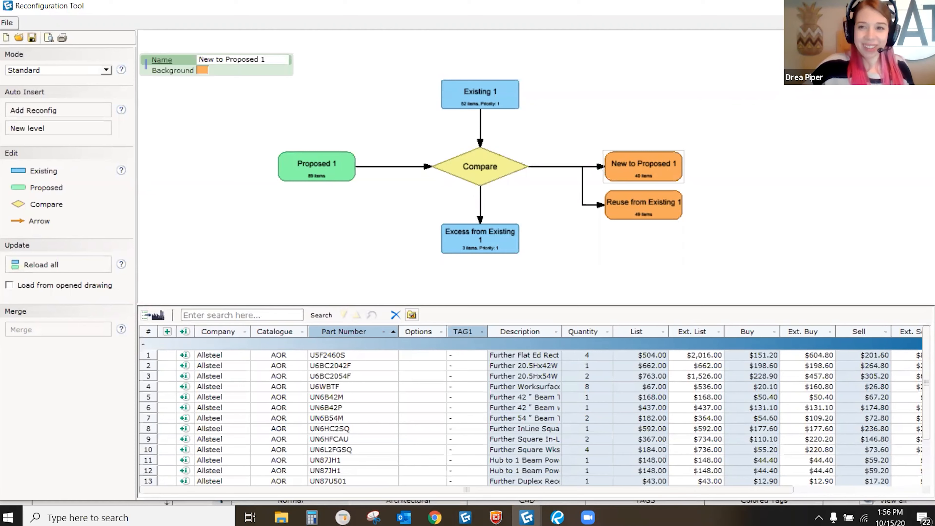
# Step: Close the reconfiguration diagram without saving, switch to Example 2.cmdrw, and dismiss System Validation
pyautogui.click(926, 6)
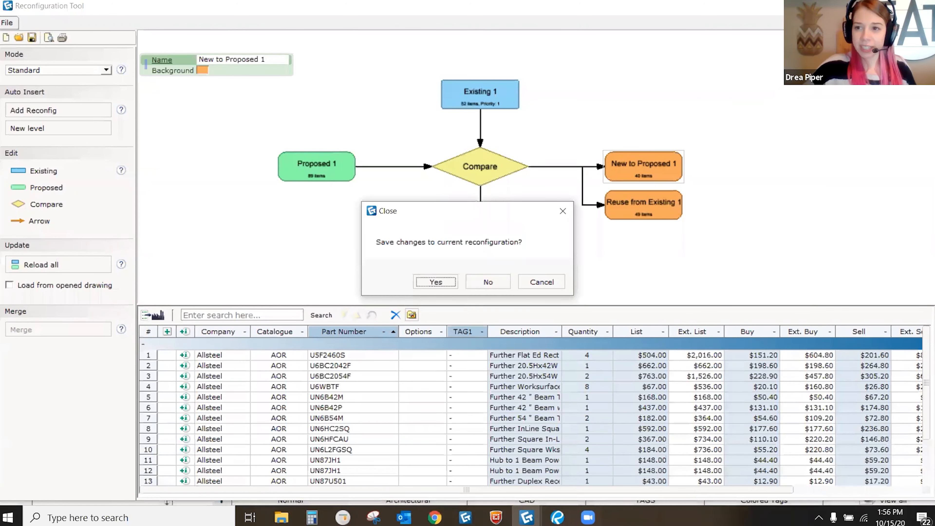
pyautogui.click(473, 277)
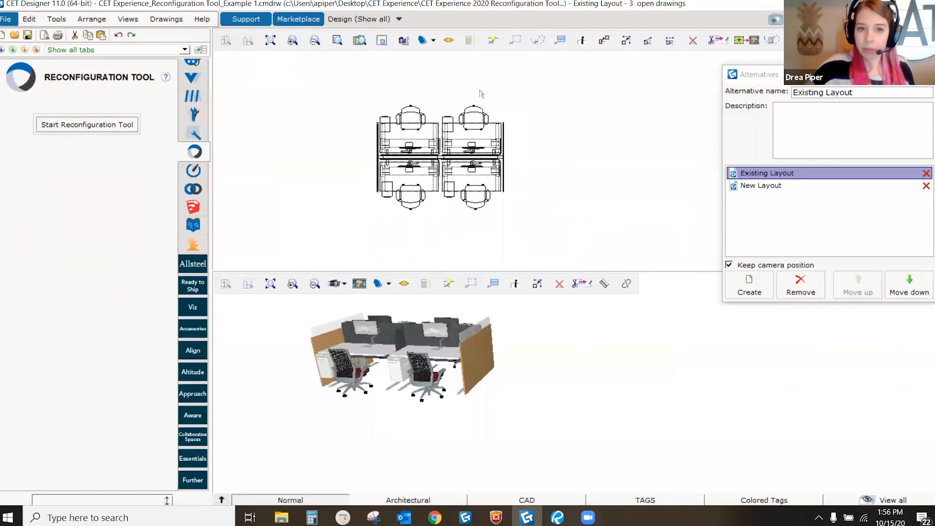
pyautogui.click(174, 20)
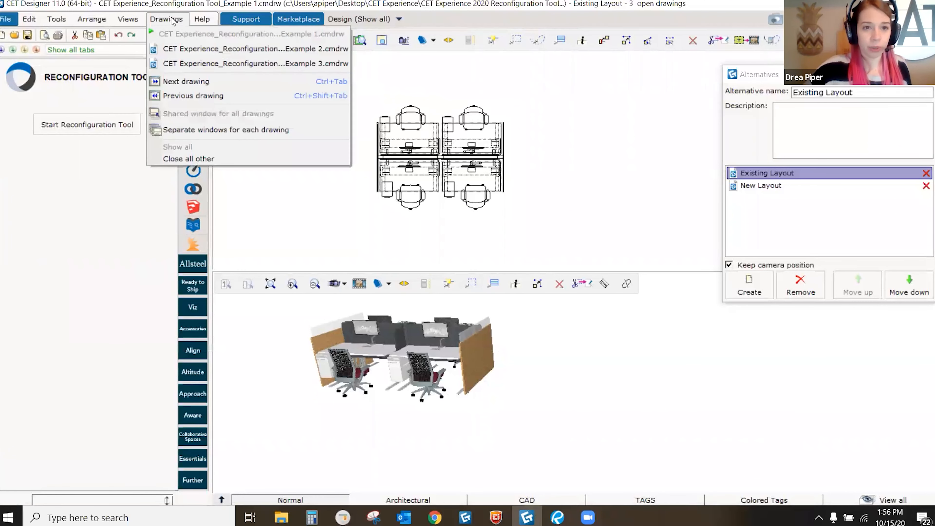
pyautogui.click(198, 46)
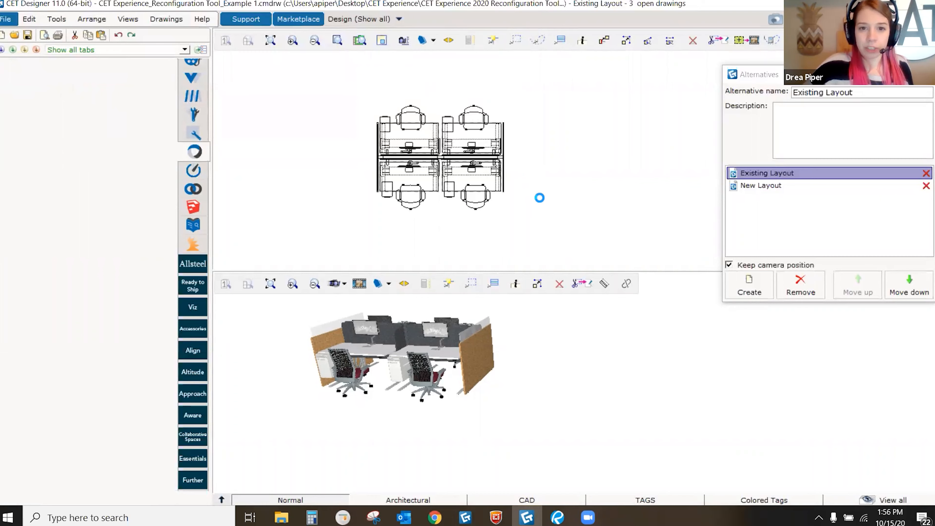
pyautogui.click(702, 171)
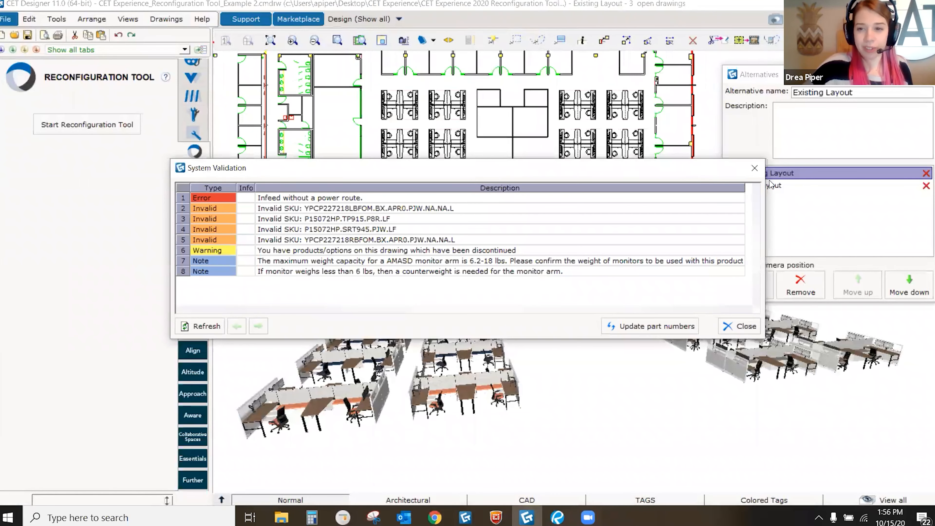
pyautogui.click(756, 168)
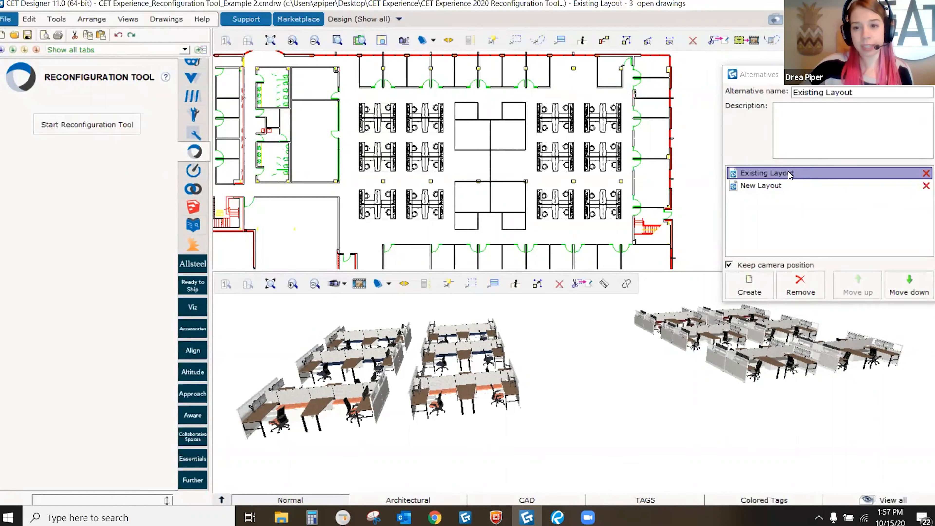
# Step: Switch to the New Layout alternative and show its Part Tagging department areas
pyautogui.click(789, 187)
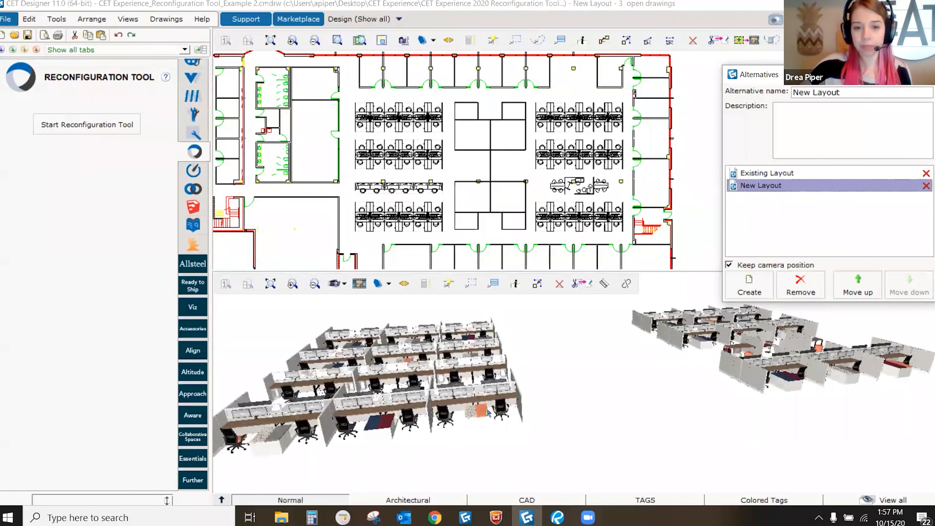
pyautogui.scroll(-2, 526, 392)
pyautogui.moveTo(472, 423); pyautogui.dragTo(479, 398, button='middle')
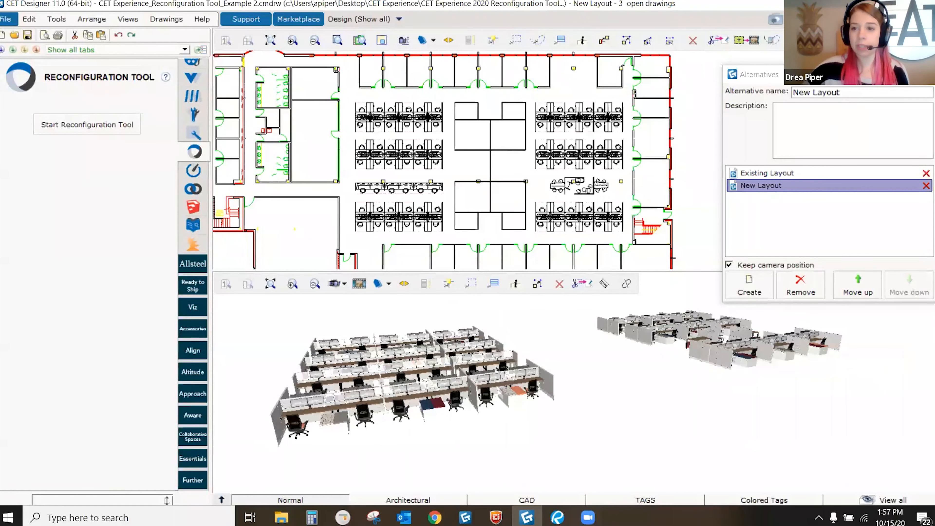
pyautogui.click(924, 75)
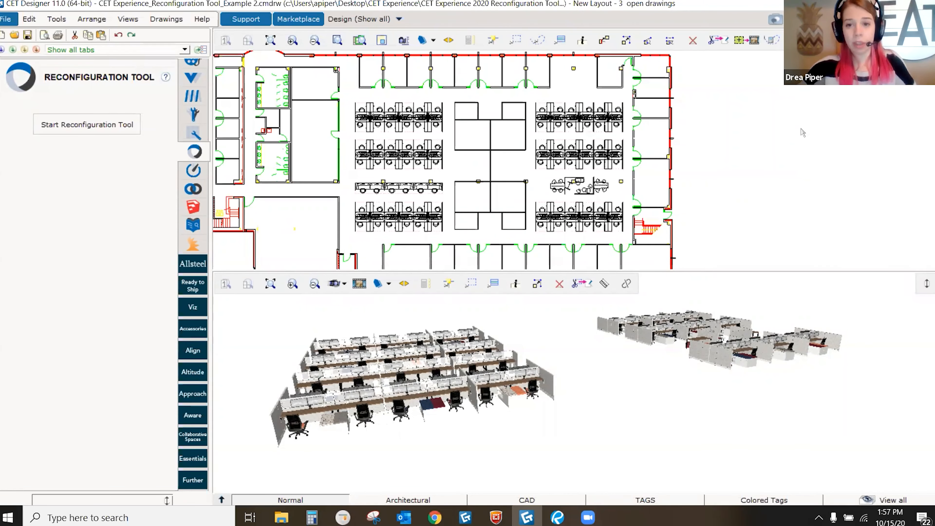
pyautogui.hotkey('ctrl', 't')
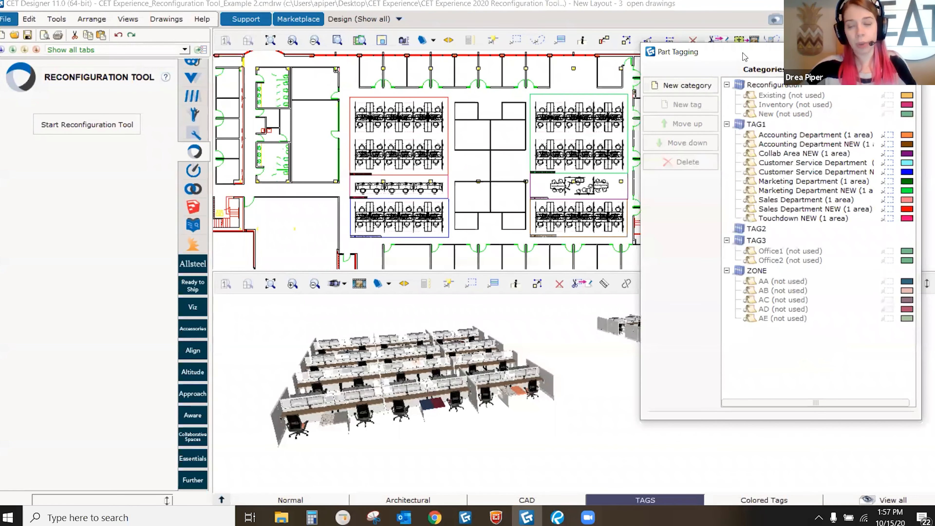
# Step: Move the tagging panel aside and zoom the plan to the Touchdown NEW area
pyautogui.moveTo(744, 56); pyautogui.dragTo(760, 60)
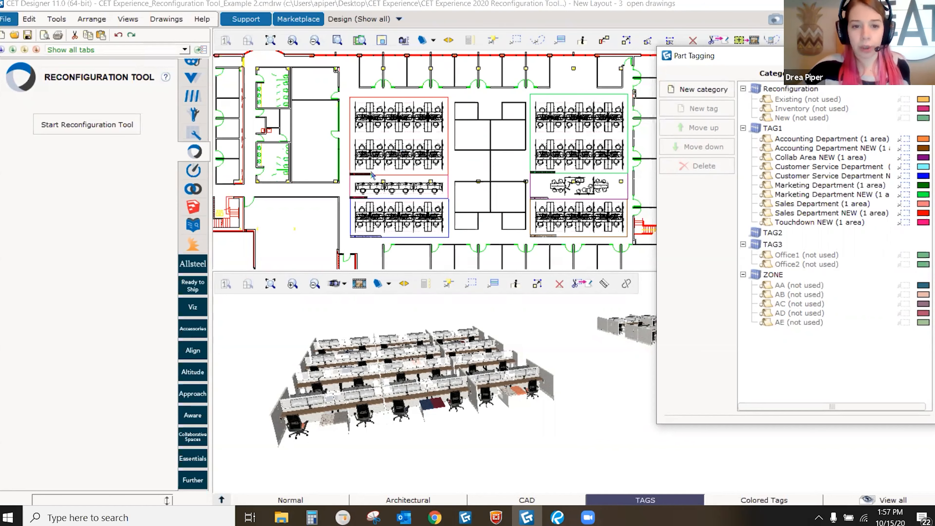
pyautogui.scroll(2, 374, 177)
pyautogui.scroll(3, 374, 178)
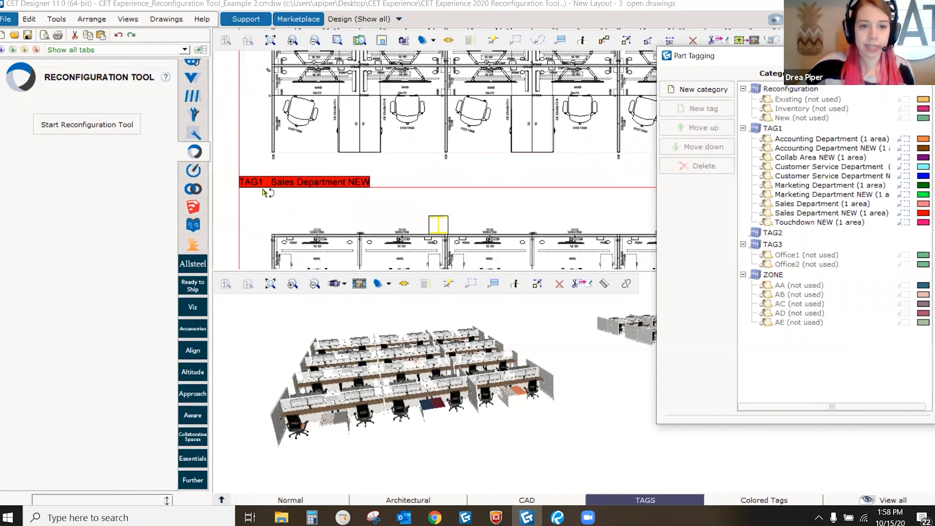
pyautogui.scroll(-1, 316, 150)
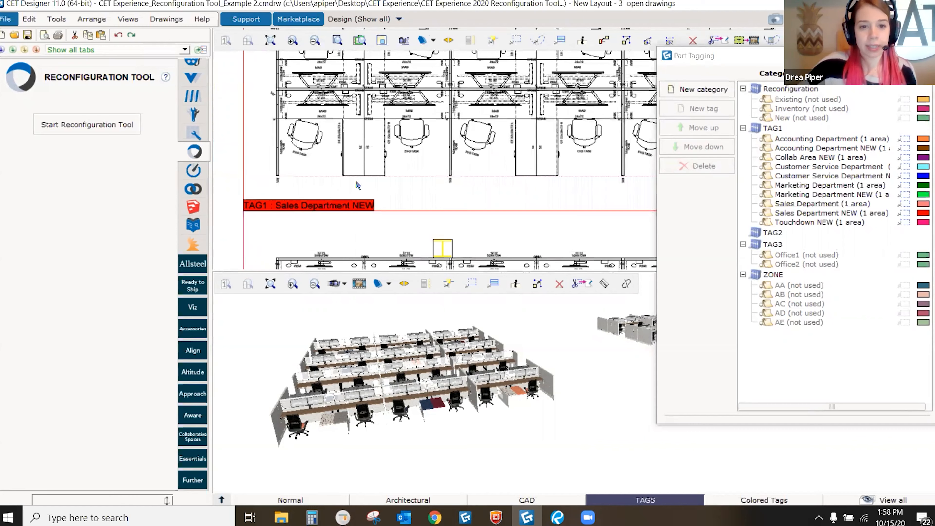
pyautogui.scroll(-1, 377, 194)
pyautogui.scroll(-1, 376, 192)
pyautogui.moveTo(354, 262); pyautogui.dragTo(372, 175, button='middle')
pyautogui.scroll(4, 370, 173)
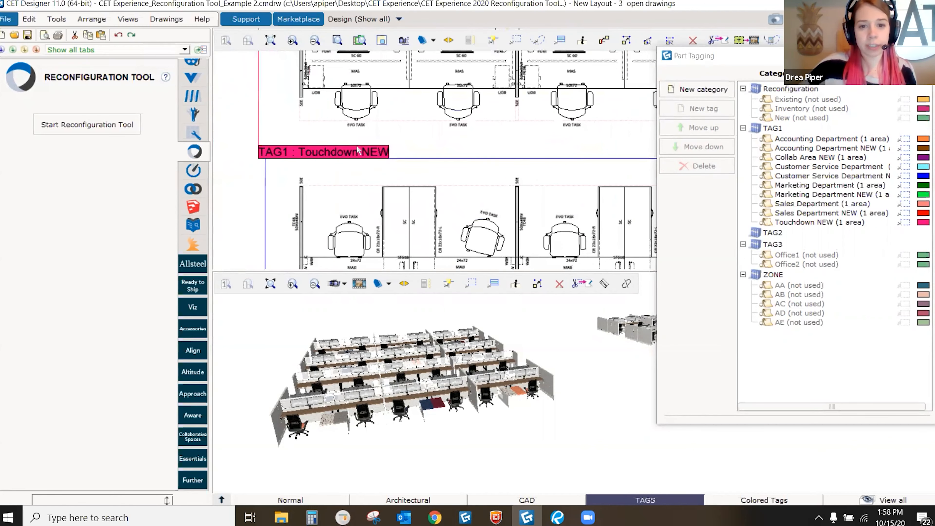
pyautogui.scroll(-4, 356, 147)
# Step: Review the Customer Service Department NEW area, close Part Tagging, and reopen Alternatives
pyautogui.moveTo(426, 138); pyautogui.dragTo(406, 87, button='middle')
pyautogui.scroll(4, 354, 222)
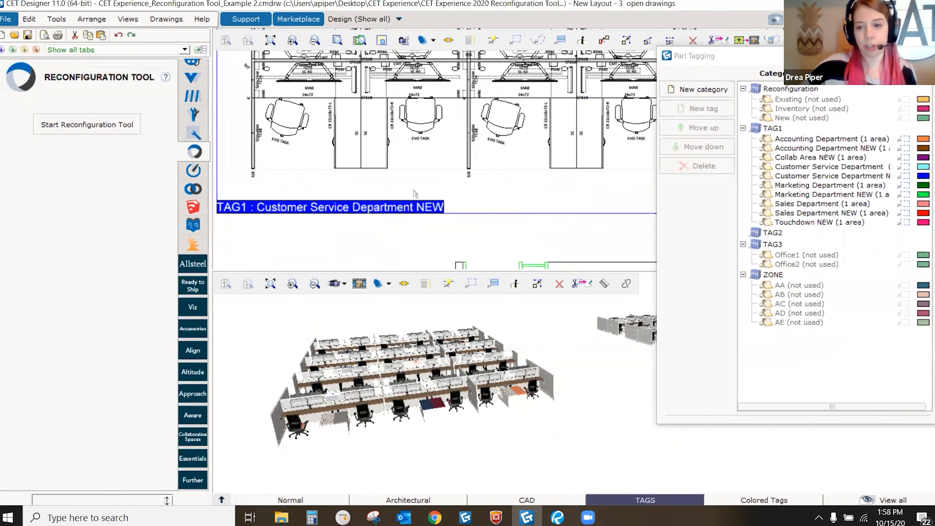
pyautogui.scroll(-3, 386, 210)
pyautogui.scroll(-3, 441, 189)
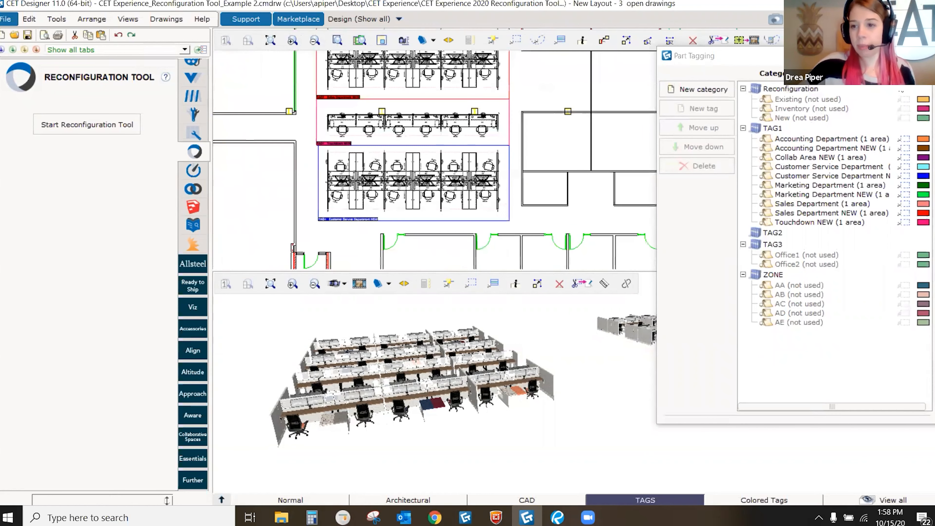
pyautogui.click(924, 56)
pyautogui.click(846, 19)
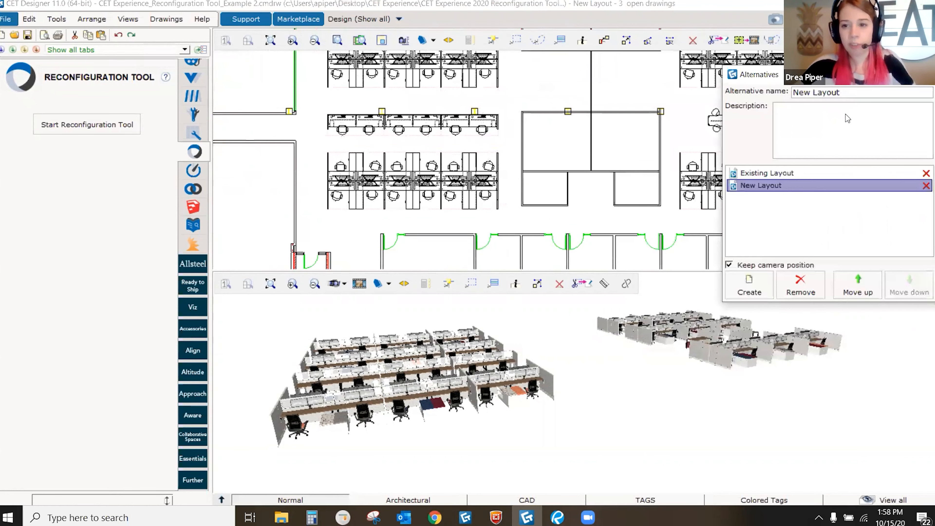
# Step: Switch to the Existing Layout alternative and center the Sales Department area in the plan
pyautogui.click(771, 173)
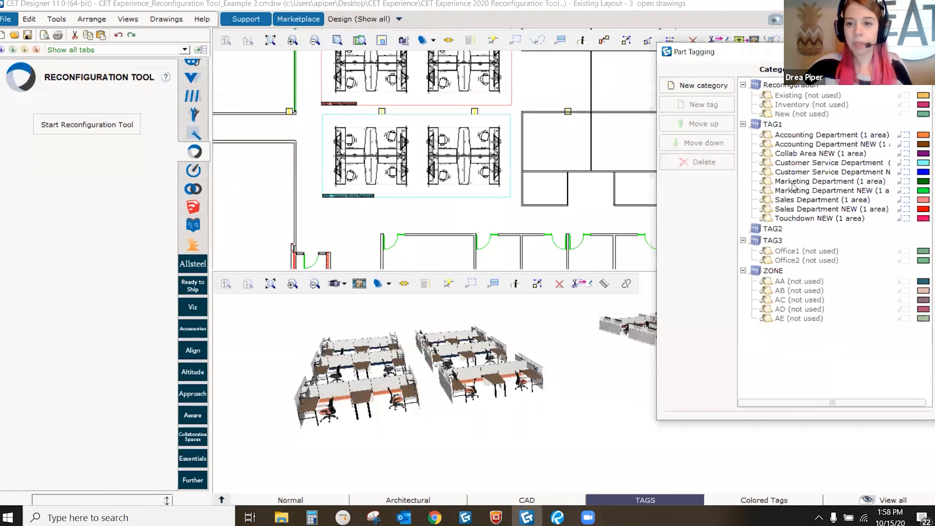
pyautogui.scroll(4, 332, 188)
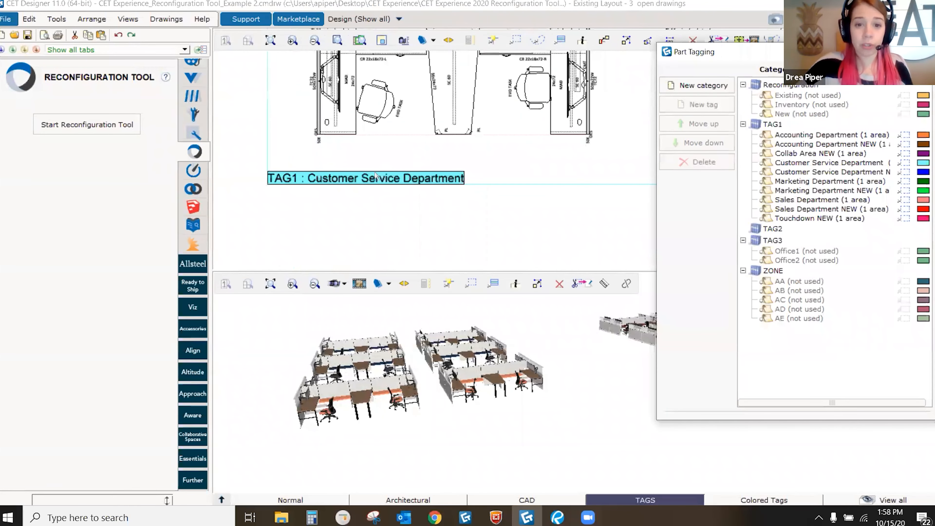
pyautogui.scroll(-3, 376, 177)
pyautogui.scroll(-3, 407, 175)
pyautogui.moveTo(407, 175); pyautogui.dragTo(363, 216, button='middle')
pyautogui.moveTo(549, 159); pyautogui.dragTo(496, 160, button='middle')
pyautogui.scroll(1, 511, 188)
pyautogui.scroll(4, 532, 127)
pyautogui.scroll(-3, 408, 156)
pyautogui.moveTo(394, 147); pyautogui.dragTo(588, 123, button='middle')
pyautogui.scroll(3, 345, 176)
pyautogui.moveTo(360, 157); pyautogui.dragTo(371, 198, button='middle')
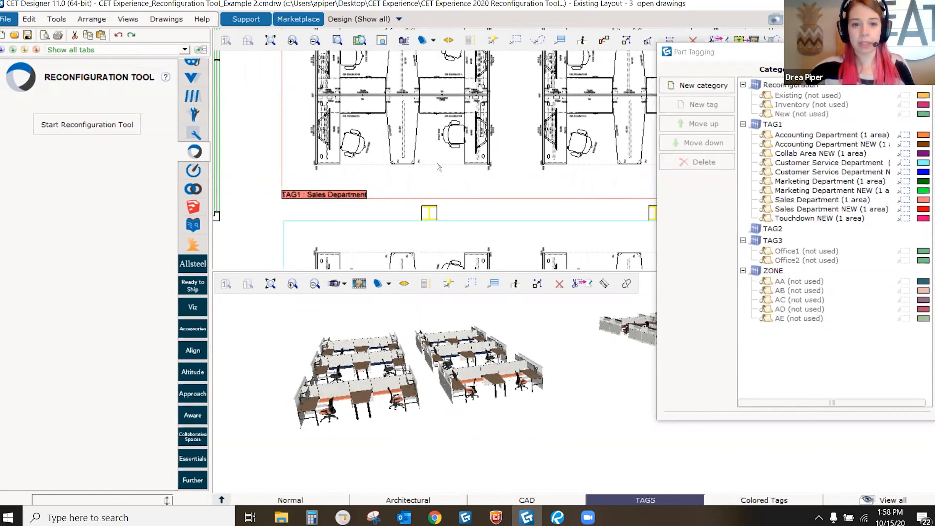
# Step: Highlight the parts tagged Sales Department, then Sales Department NEW
pyautogui.click(813, 201)
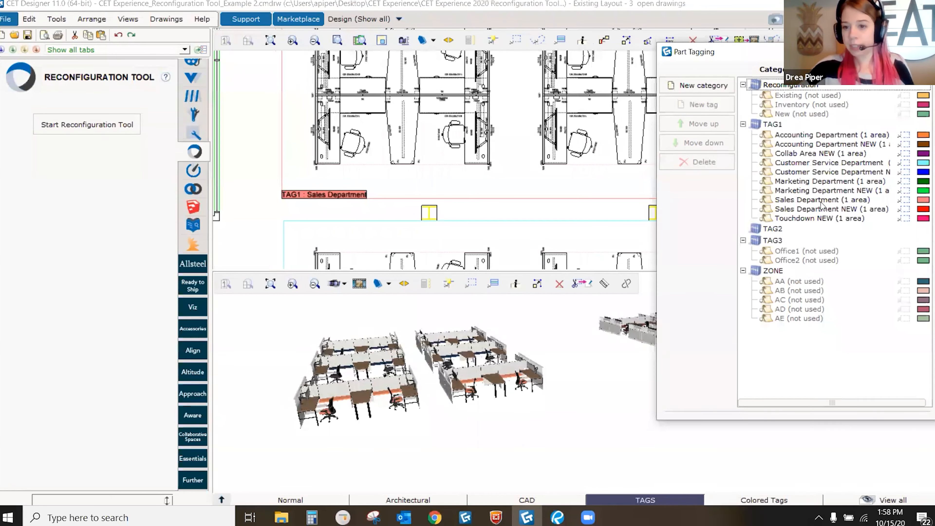
pyautogui.click(802, 213)
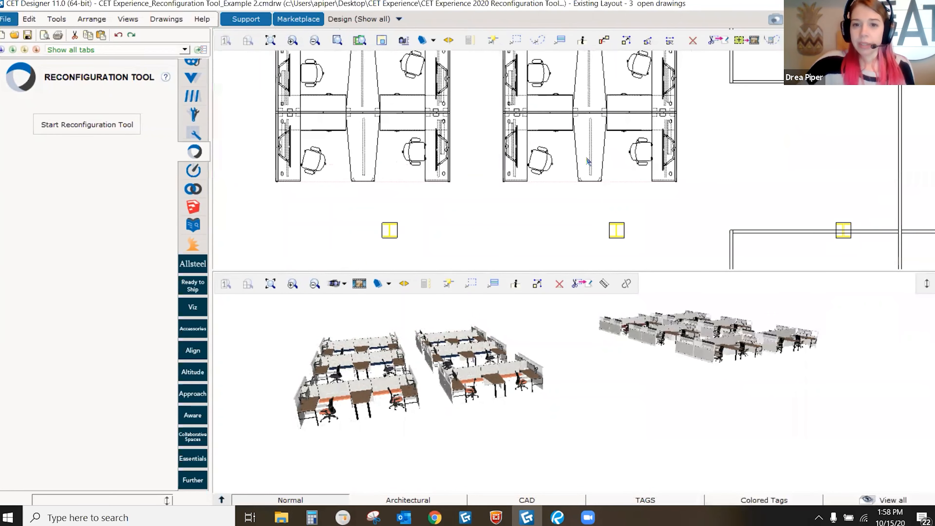
pyautogui.scroll(-5, 588, 161)
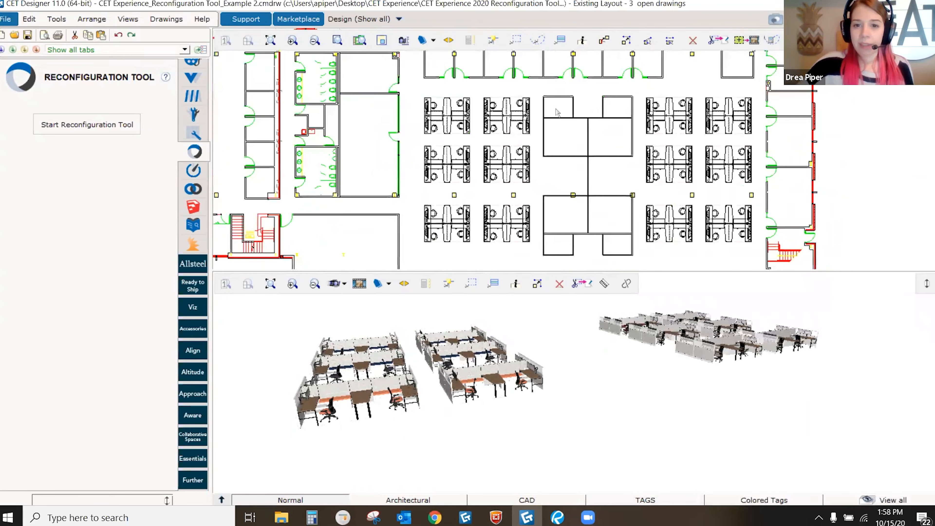
pyautogui.moveTo(545, 141); pyautogui.dragTo(544, 141)
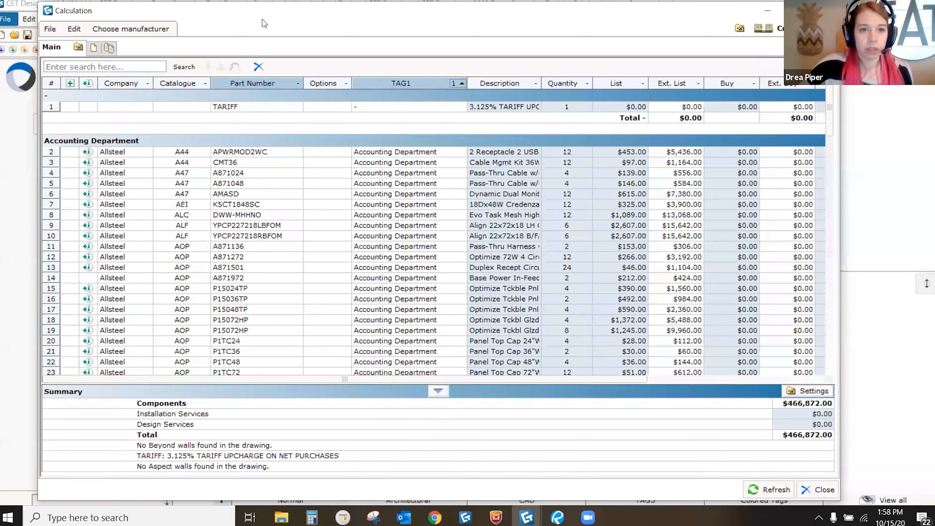
pyautogui.moveTo(261, 19); pyautogui.dragTo(310, 24)
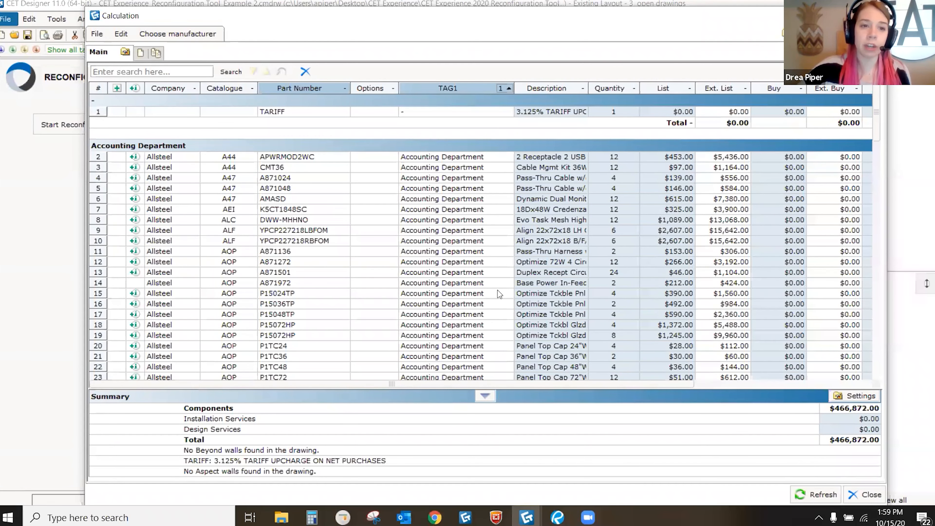
pyautogui.scroll(-3, 457, 244)
pyautogui.scroll(-10, 457, 244)
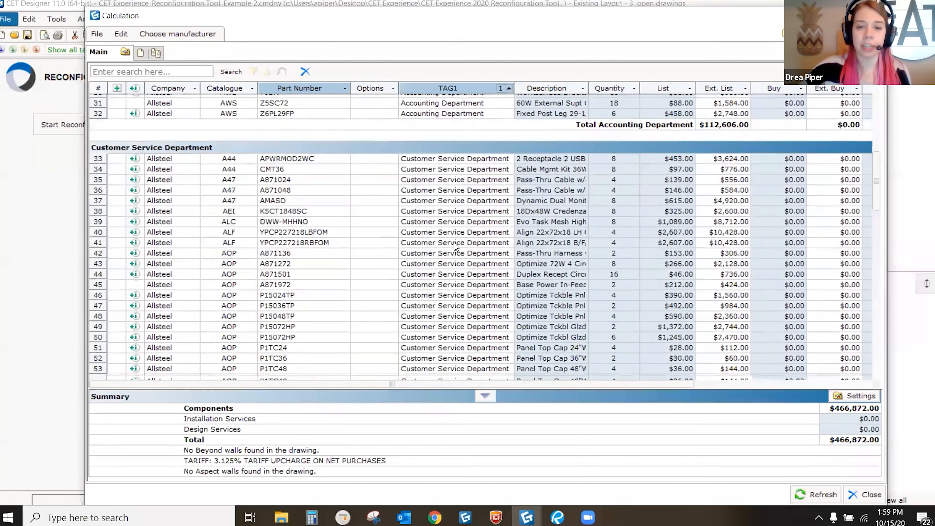
pyautogui.scroll(8, 454, 246)
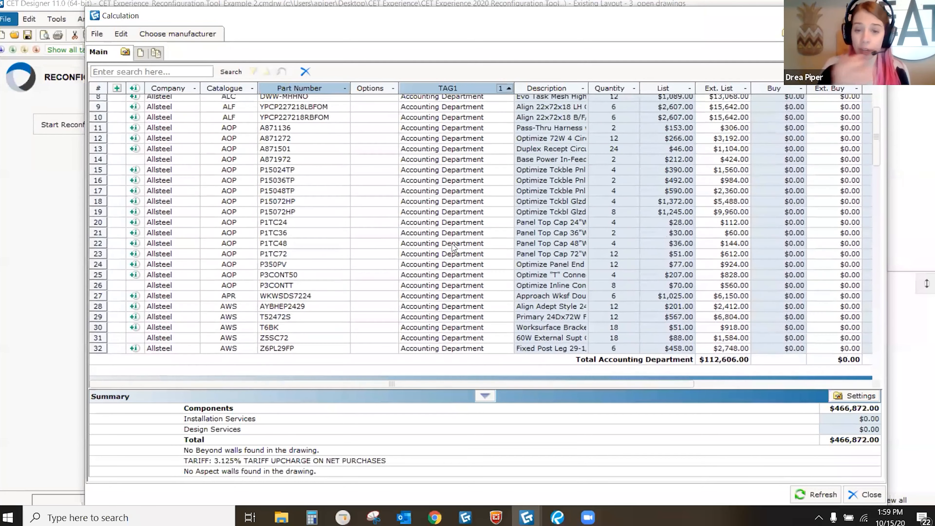
pyautogui.scroll(4, 454, 246)
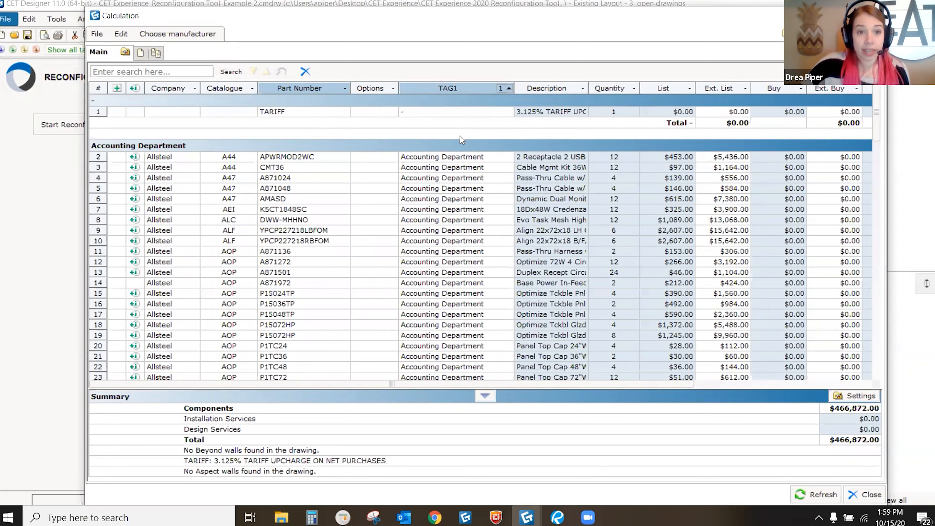
pyautogui.scroll(-3, 461, 147)
pyautogui.scroll(-3, 462, 146)
pyautogui.scroll(6, 462, 149)
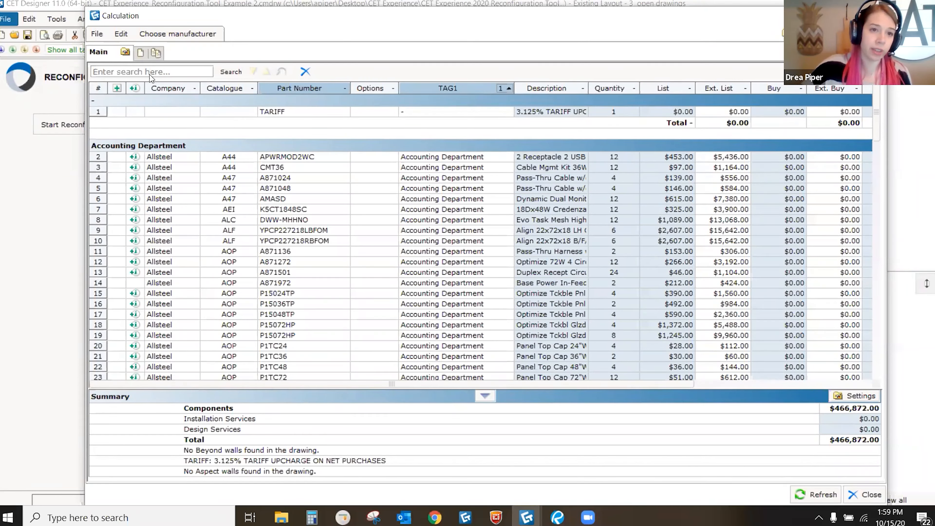
# Step: Create a new parts-list view filtered on TAG1 to Accounting Department only
pyautogui.click(140, 53)
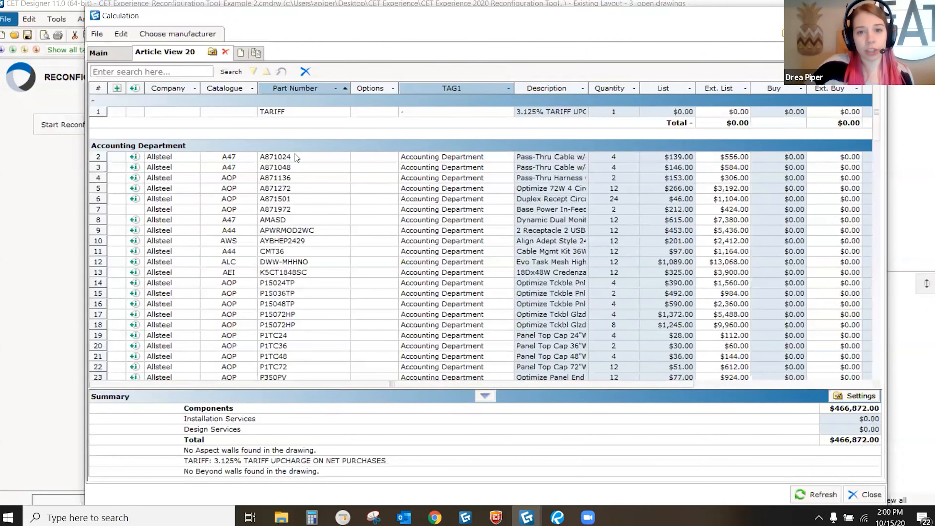
pyautogui.scroll(-2, 296, 156)
pyautogui.scroll(2, 296, 156)
pyautogui.scroll(-2, 297, 155)
pyautogui.scroll(2, 299, 156)
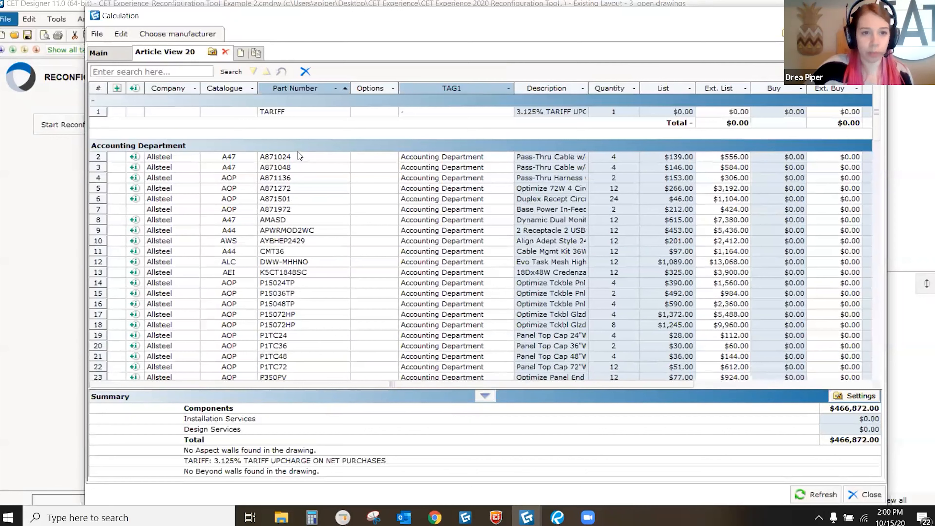
pyautogui.click(213, 52)
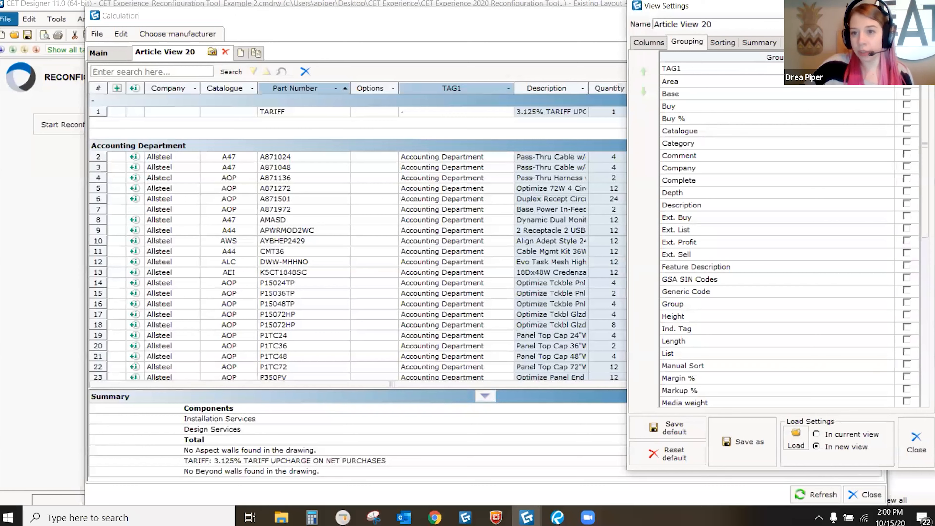
pyautogui.click(793, 43)
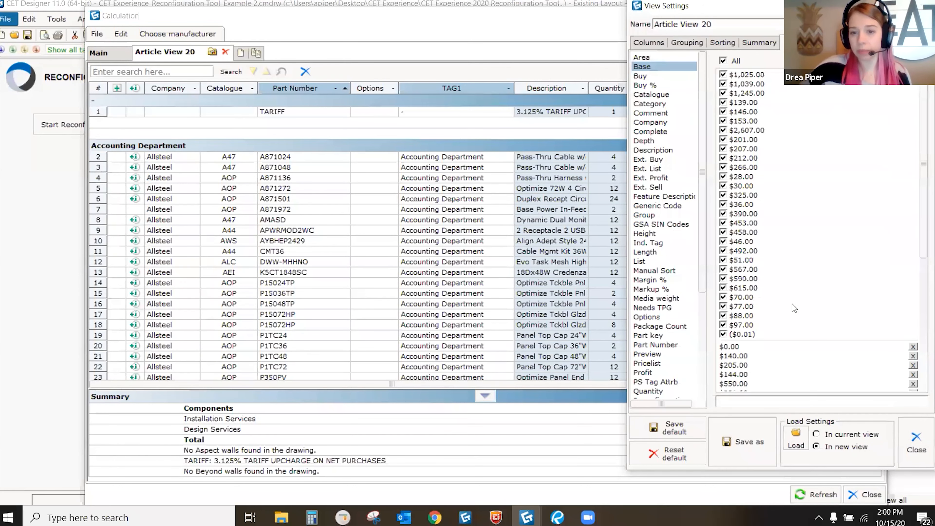
pyautogui.scroll(-6, 658, 306)
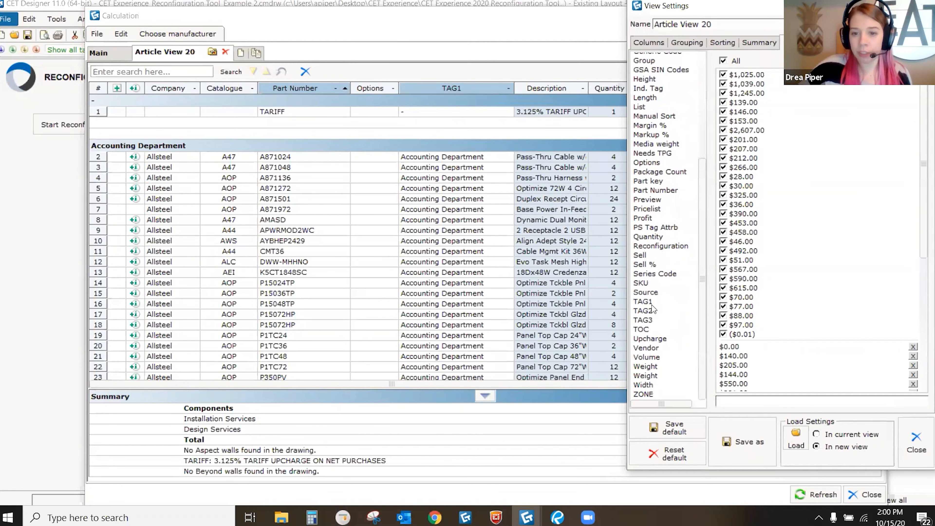
pyautogui.click(651, 302)
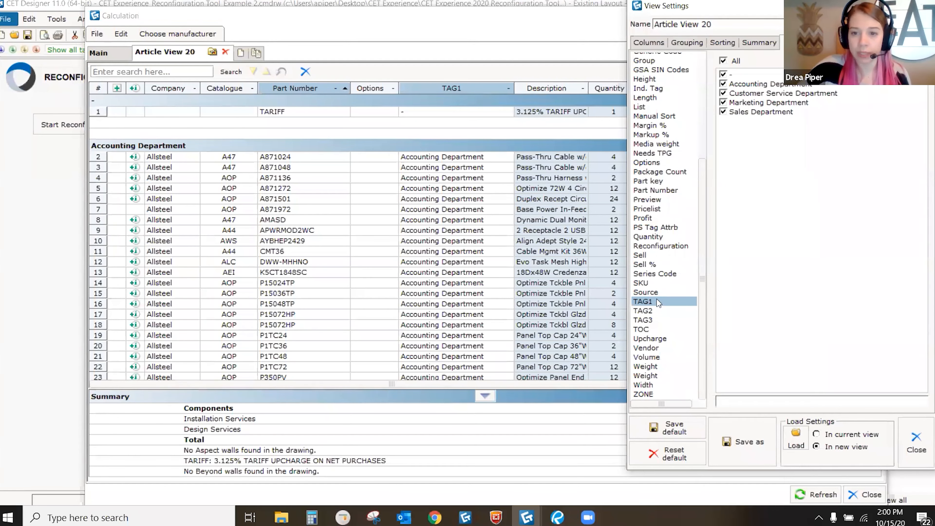
pyautogui.click(723, 62)
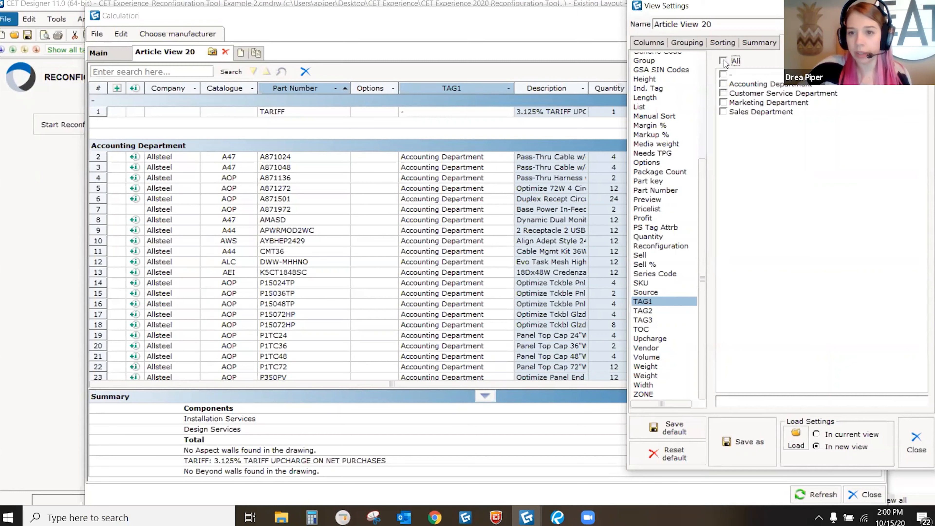
pyautogui.click(724, 84)
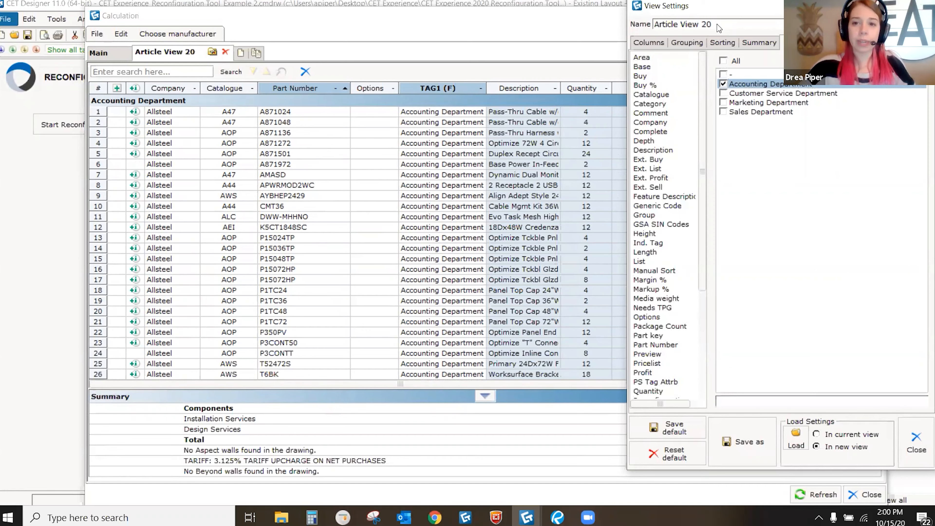
# Step: Name the view 'Accounting Department' and review its $112,606.00 parts list
pyautogui.moveTo(714, 23); pyautogui.dragTo(651, 29)
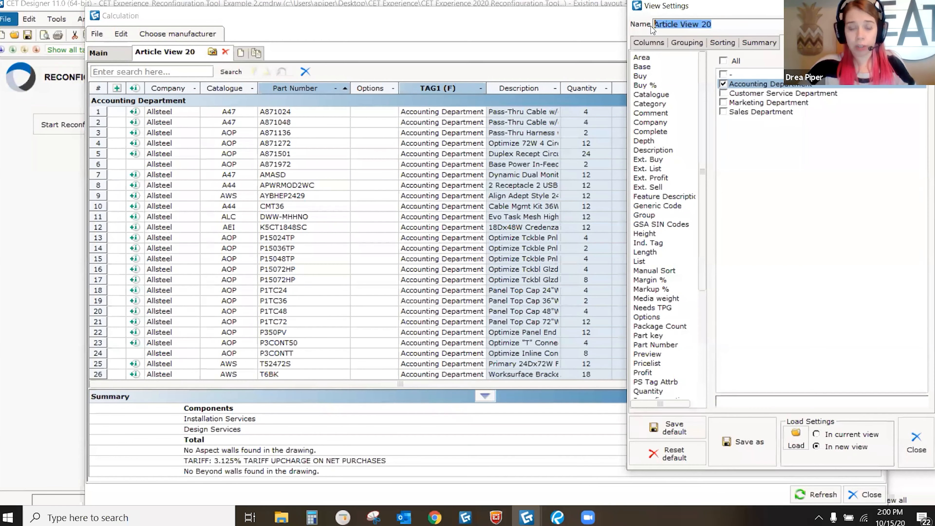
pyautogui.write('Recc')
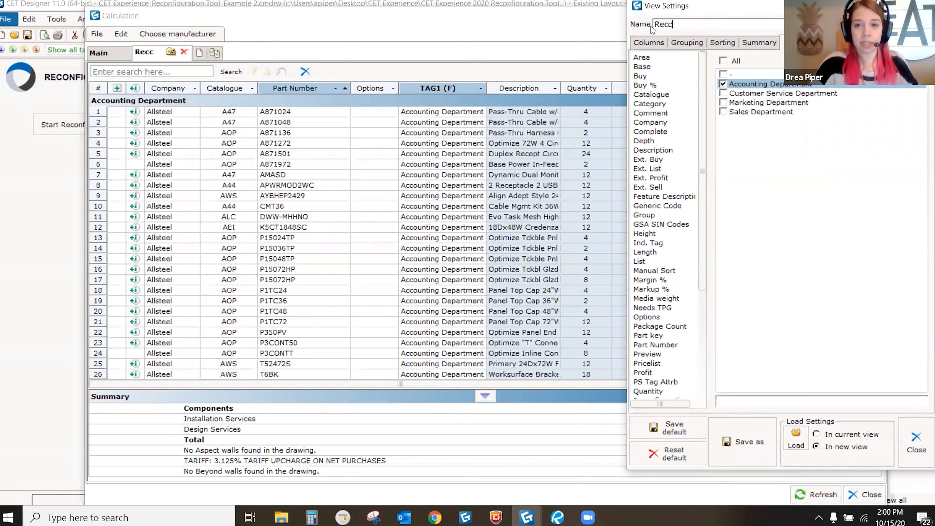
pyautogui.press('BackSpace')
pyautogui.press('BackSpace')
pyautogui.press('BackSpace')
pyautogui.press('BackSpace')
pyautogui.write('Accou')
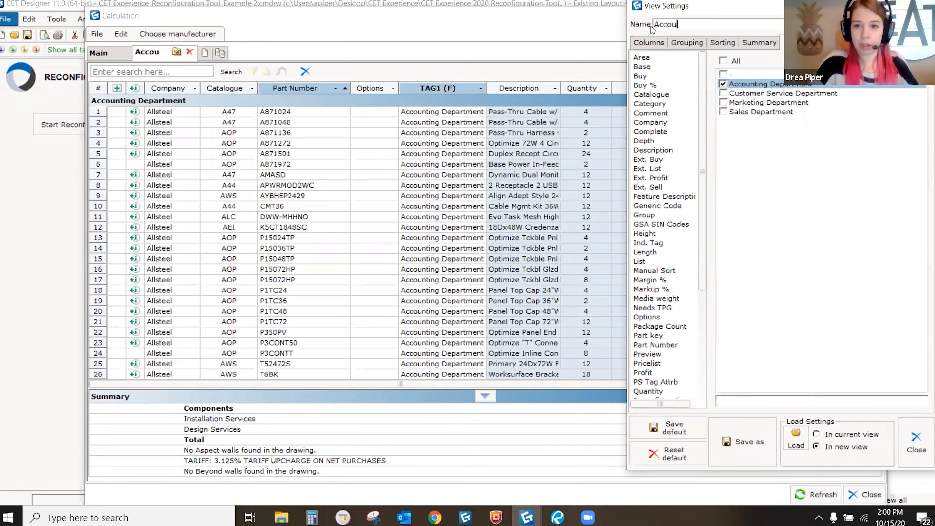
pyautogui.write('nting Dep')
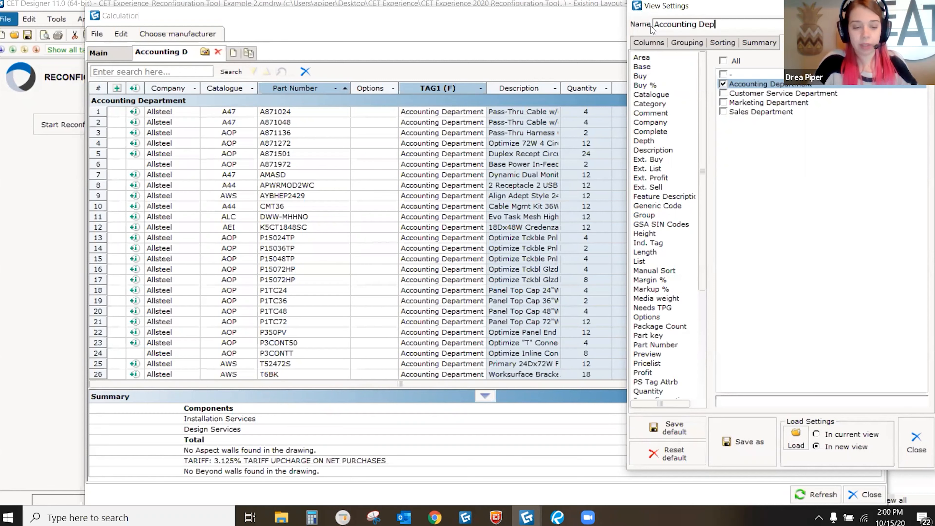
pyautogui.write('artment')
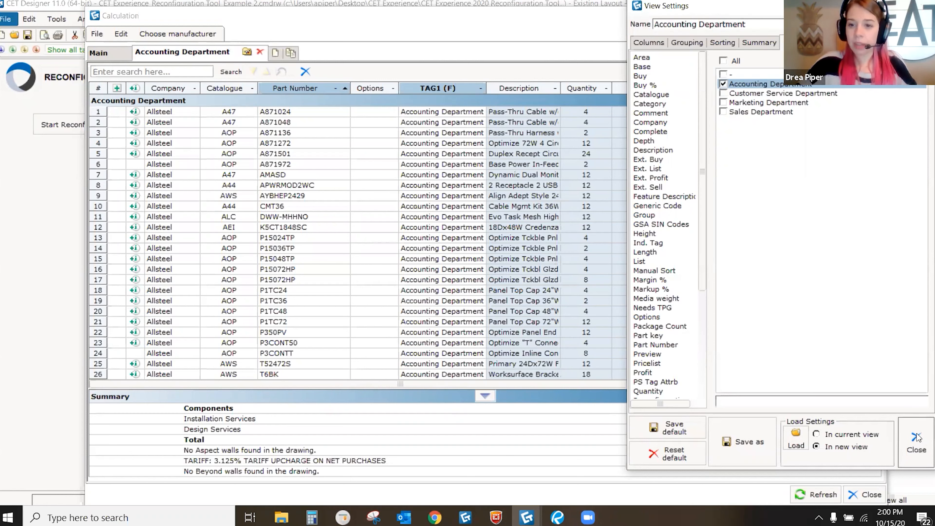
pyautogui.click(916, 444)
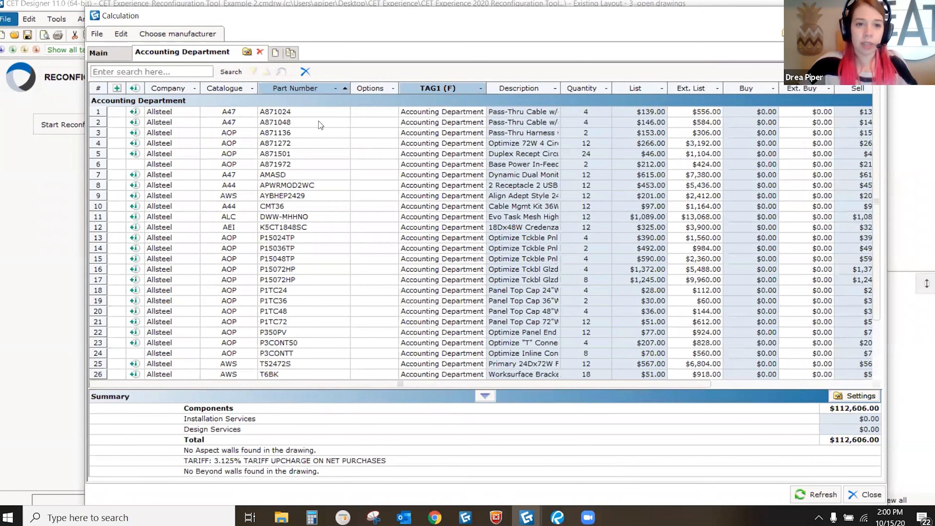
pyautogui.scroll(-1, 447, 202)
pyautogui.click(448, 205)
pyautogui.scroll(-5, 448, 204)
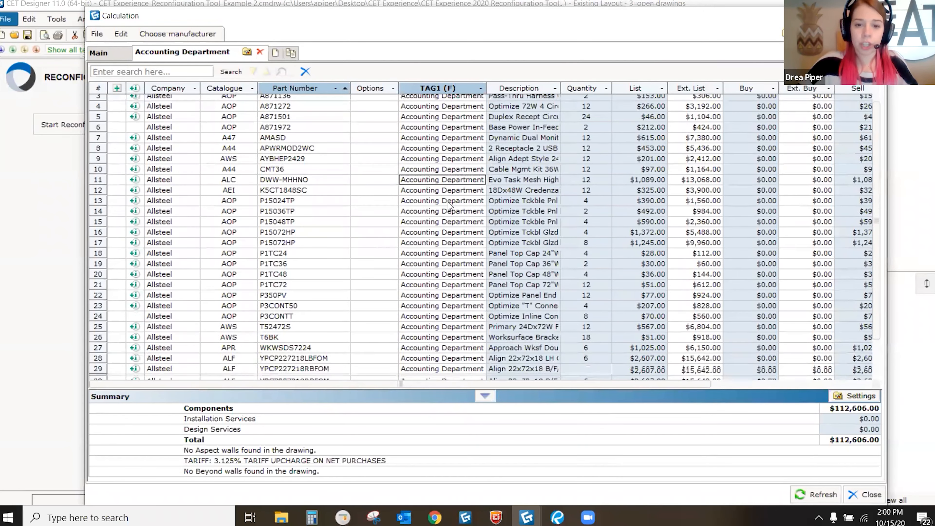
pyautogui.scroll(3, 453, 177)
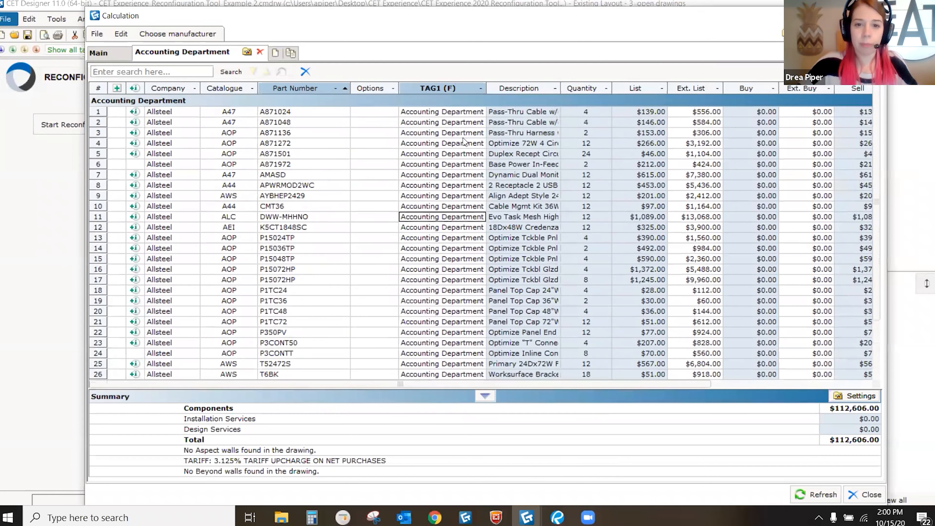
pyautogui.scroll(-3, 449, 192)
pyautogui.scroll(3, 442, 265)
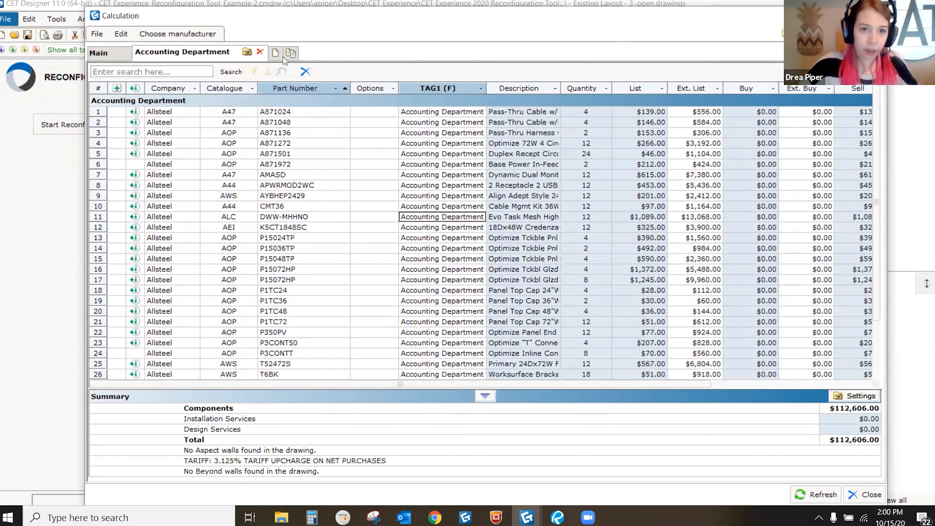
# Step: Create another view filtered on TAG1 to Customer Service Department only
pyautogui.click(275, 54)
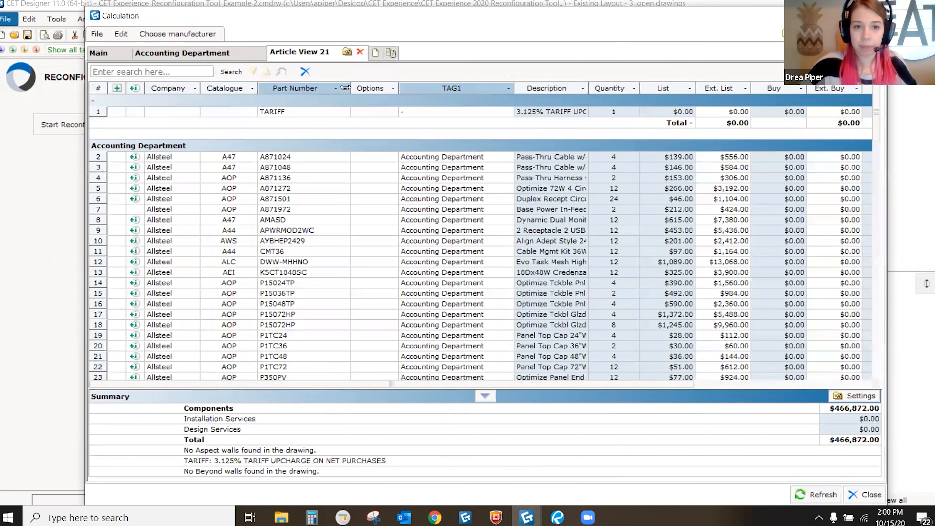
pyautogui.click(347, 52)
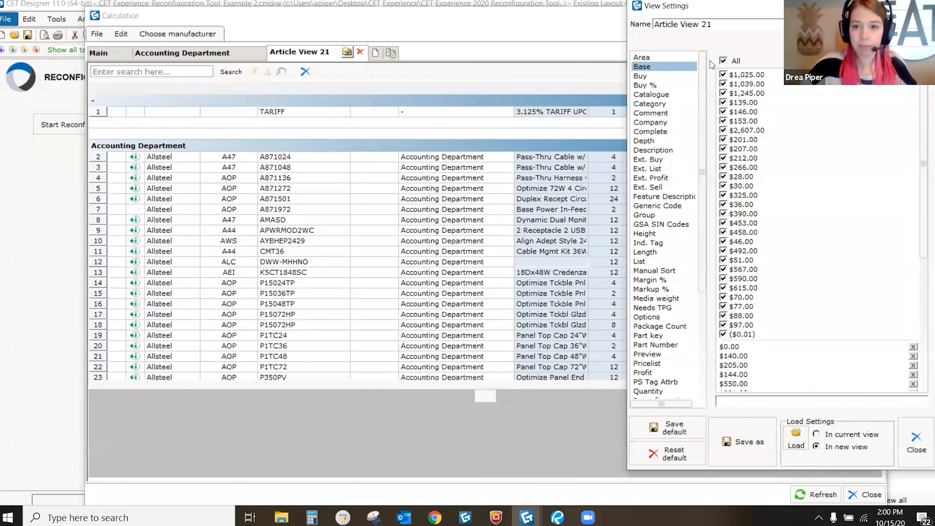
pyautogui.scroll(-3, 635, 226)
pyautogui.click(646, 338)
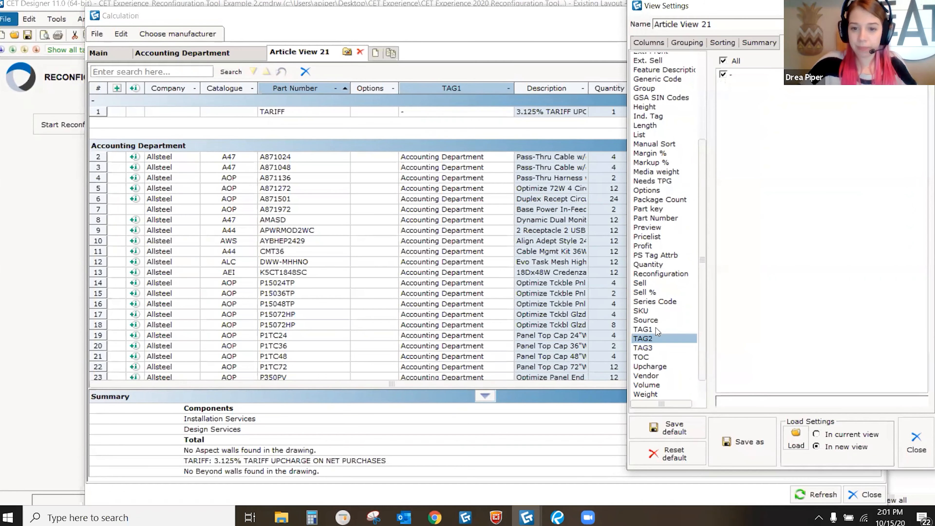
pyautogui.click(650, 329)
pyautogui.click(723, 61)
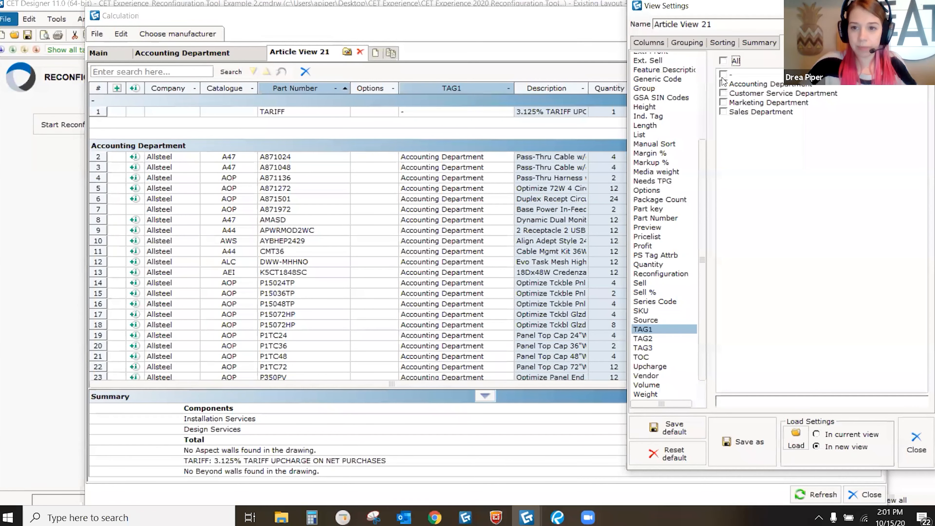
pyautogui.click(723, 93)
# Step: Name the view 'Customer Serevice Department' and close its settings
pyautogui.moveTo(714, 24); pyautogui.dragTo(648, 25)
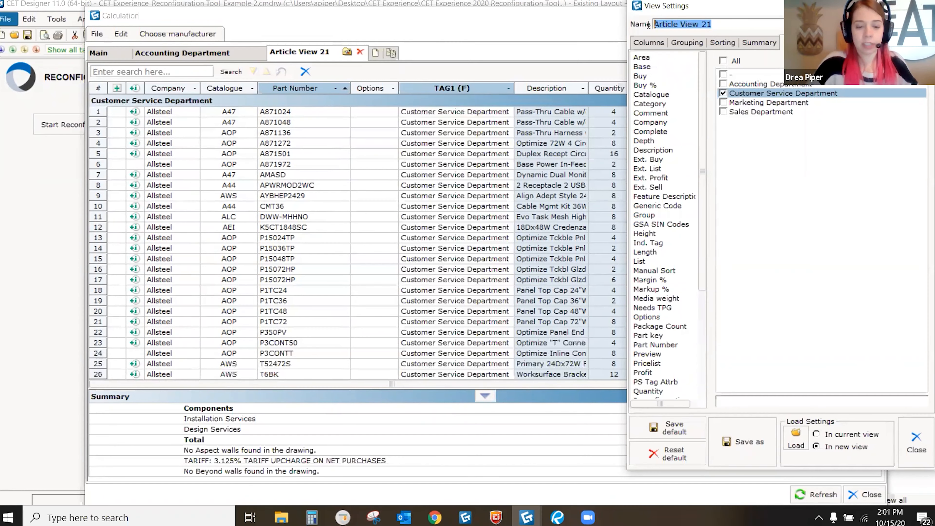
pyautogui.write('Customer Serevice Department')
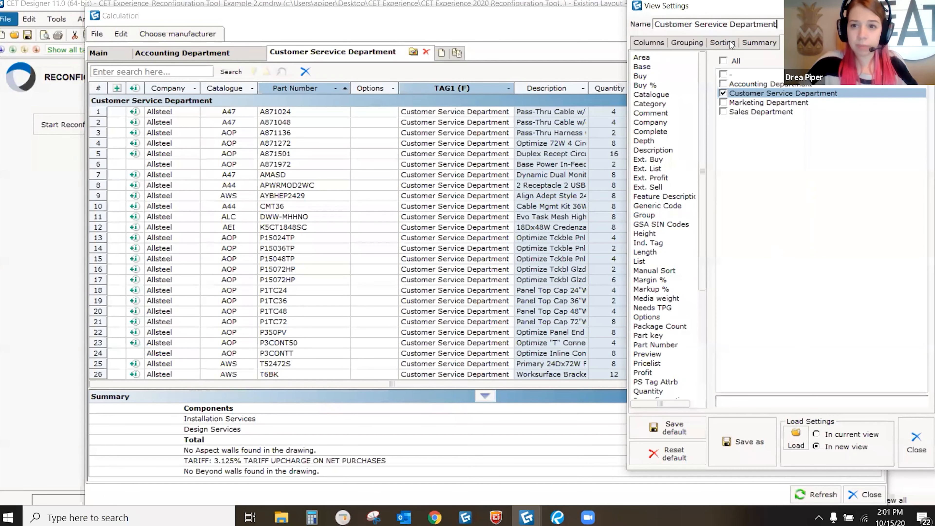
pyautogui.press('BackSpace')
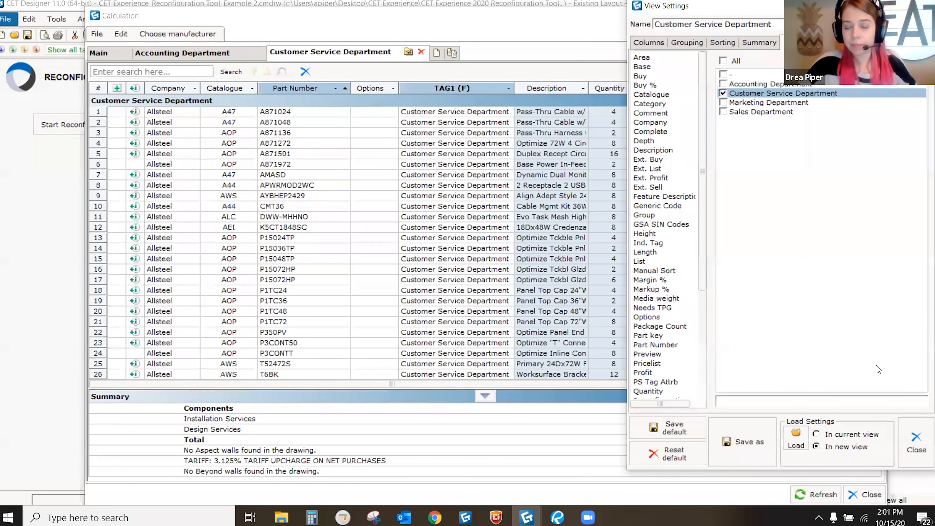
pyautogui.click(915, 441)
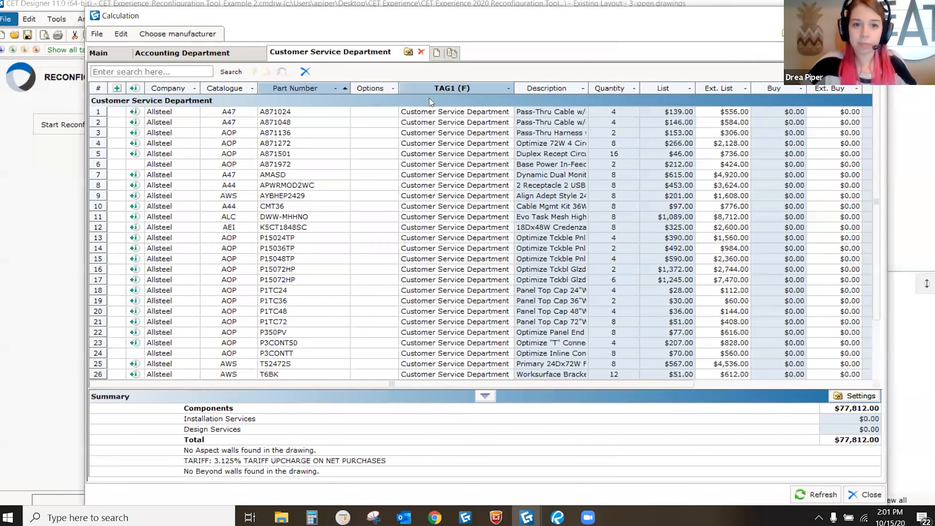
pyautogui.click(438, 52)
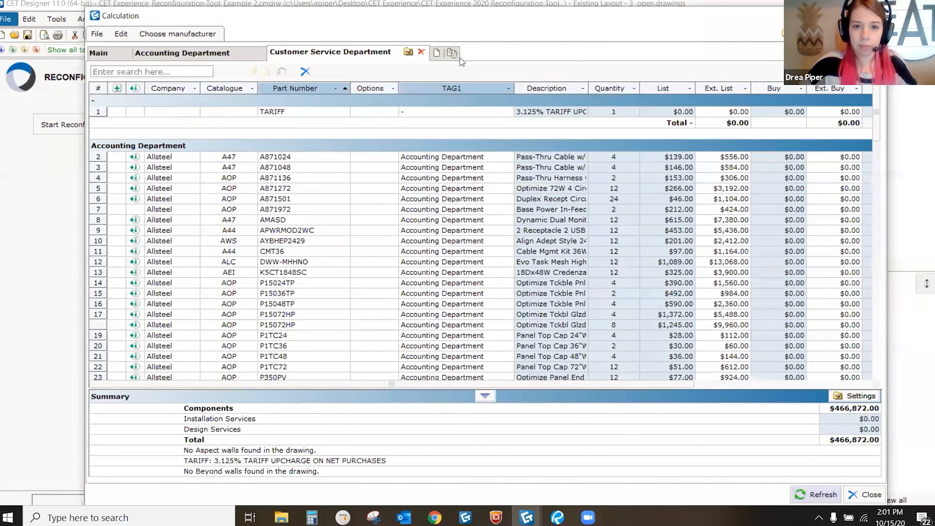
# Step: Filter Article View 22 on TAG1 to Marketing Department and rename it 'Marketing Department'
pyautogui.click(509, 52)
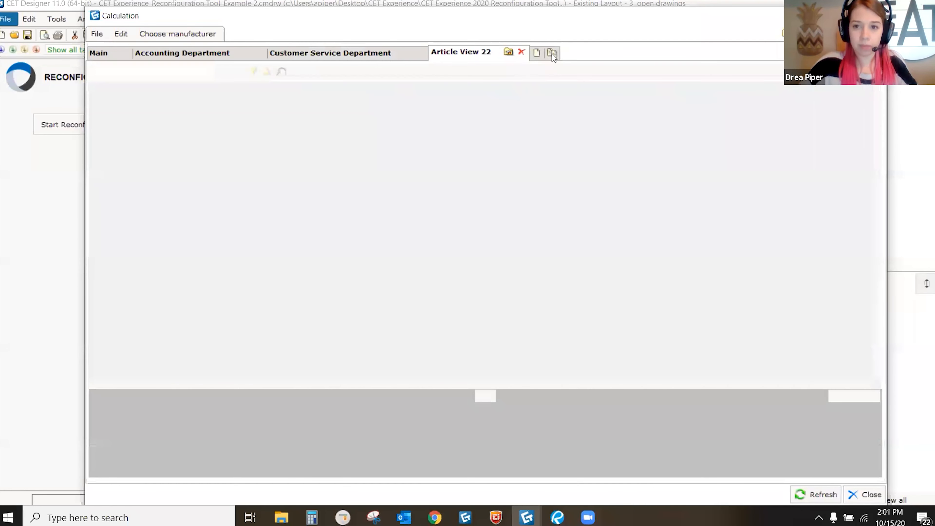
pyautogui.scroll(-5, 659, 258)
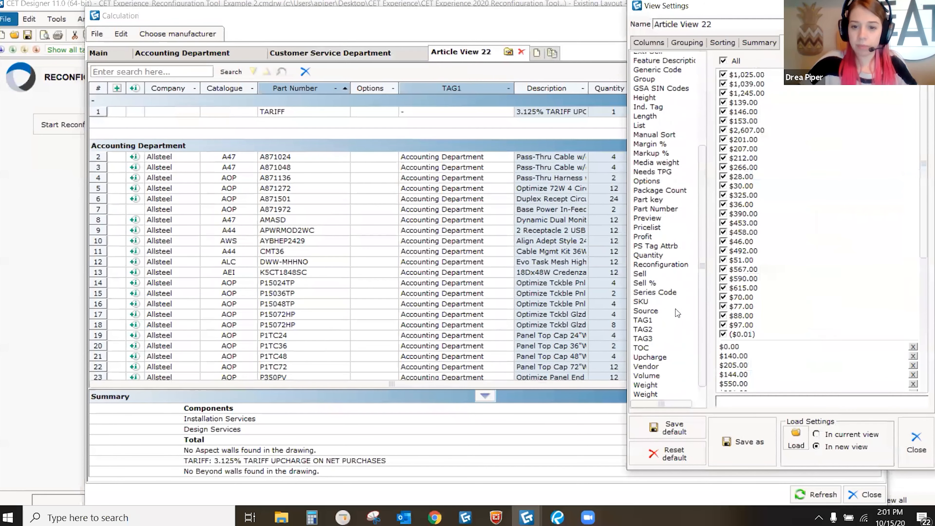
pyautogui.click(643, 311)
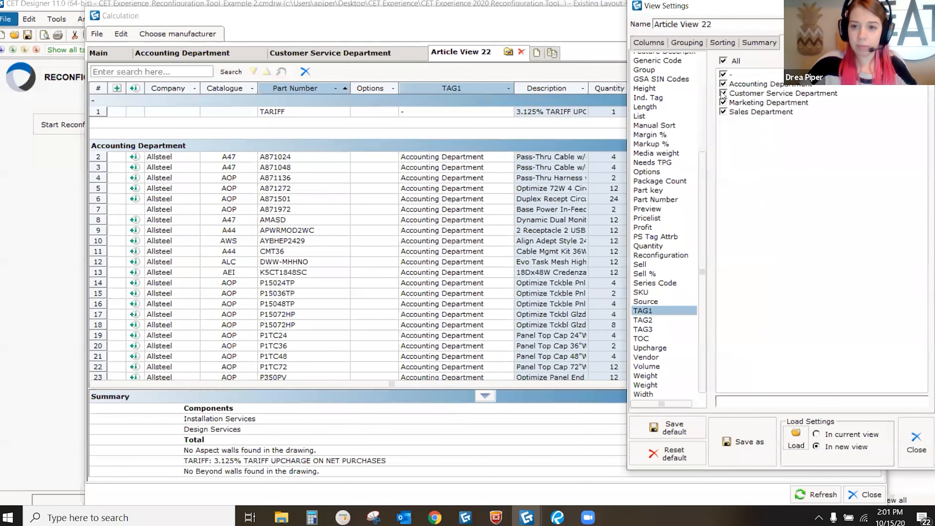
pyautogui.click(723, 61)
pyautogui.click(723, 102)
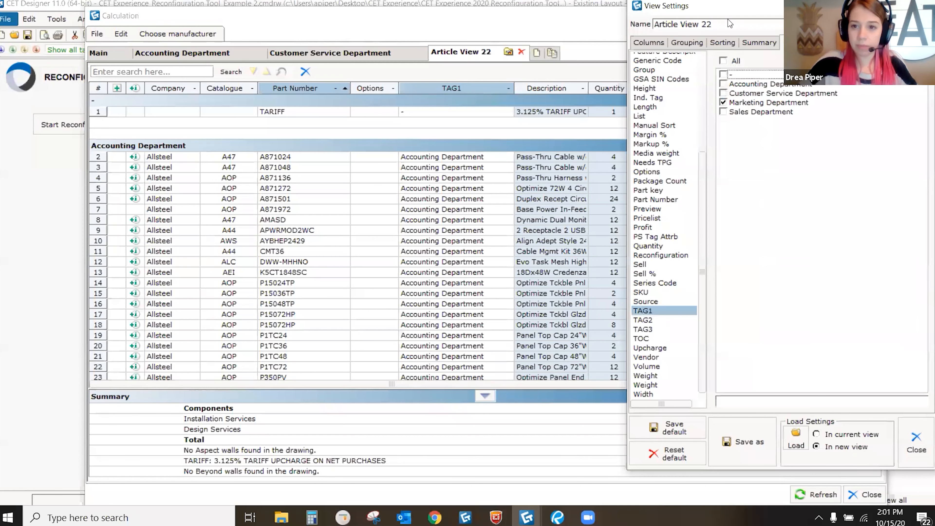
pyautogui.moveTo(715, 25); pyautogui.dragTo(649, 27)
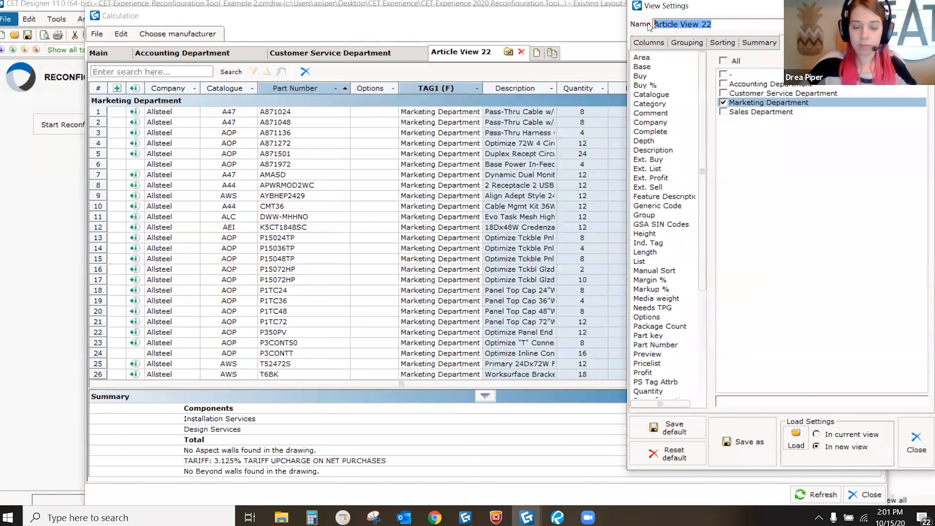
pyautogui.write('Marketing ')
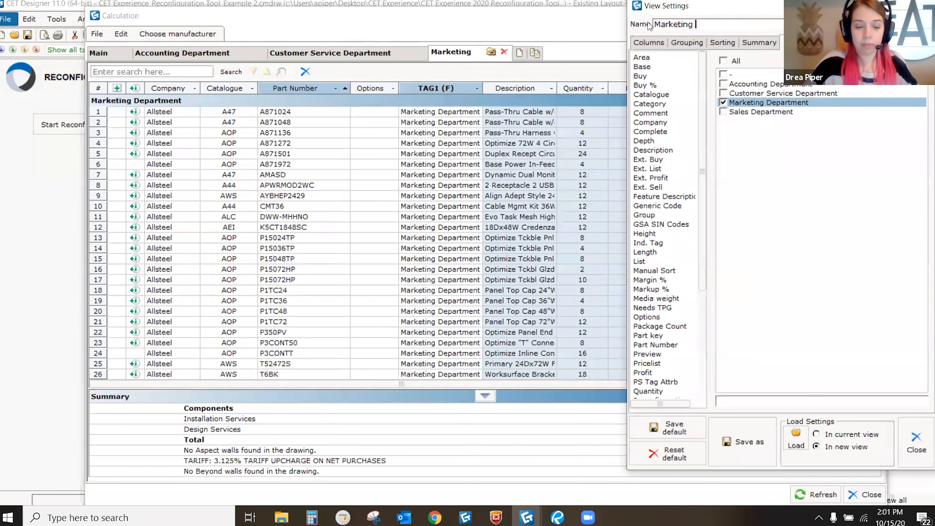
pyautogui.write('Department')
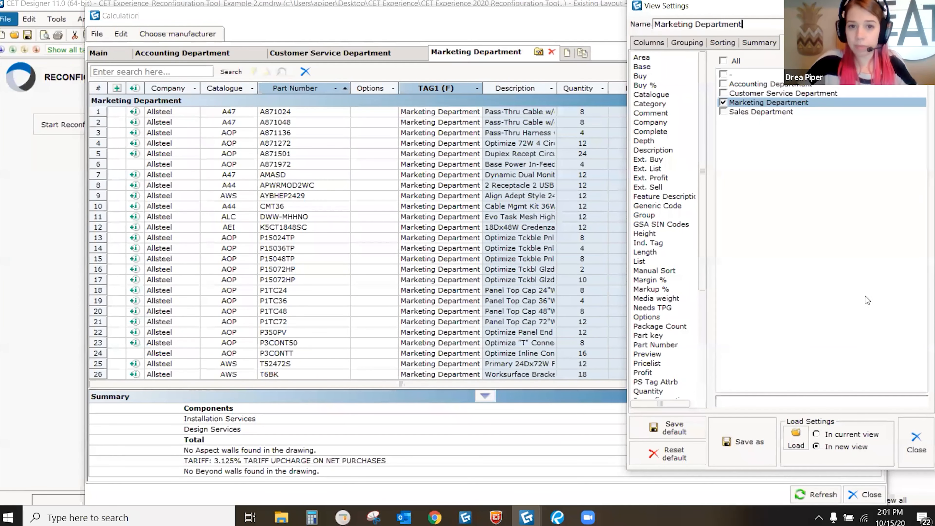
pyautogui.click(915, 443)
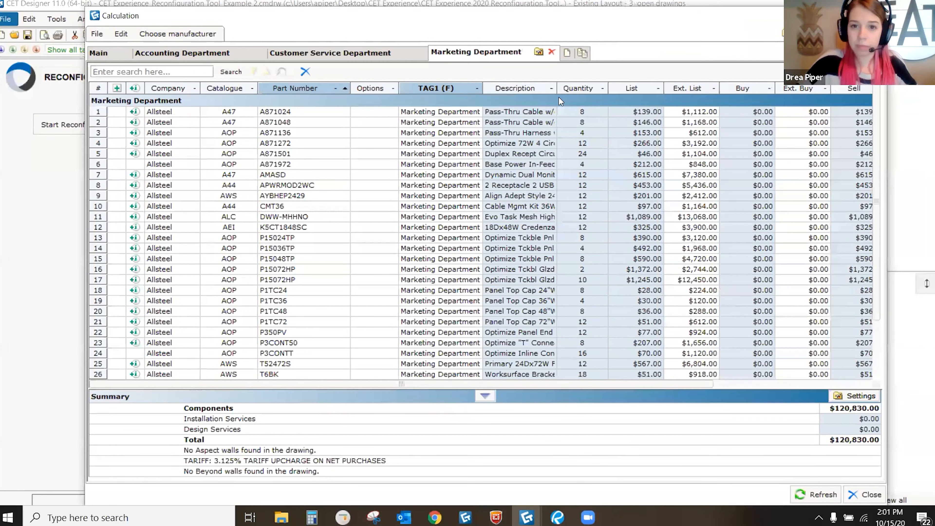
# Step: Add a view filtered on TAG1 to Sales Department, named 'Sales Department'
pyautogui.click(566, 53)
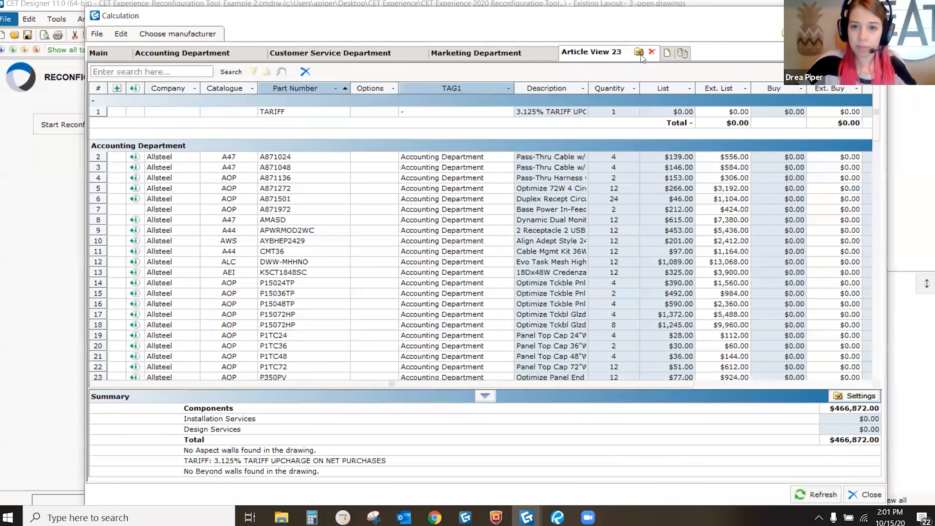
pyautogui.click(639, 53)
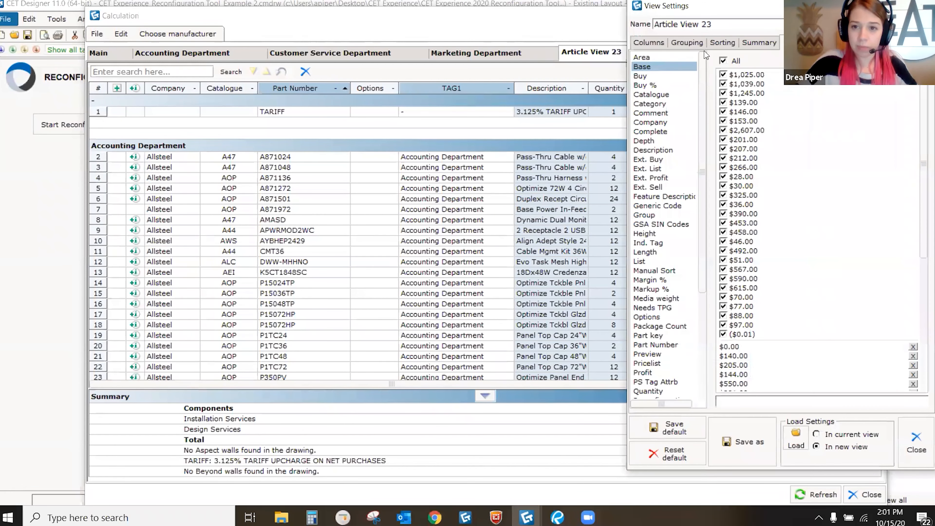
pyautogui.scroll(-3, 659, 174)
pyautogui.scroll(-3, 658, 173)
pyautogui.click(648, 301)
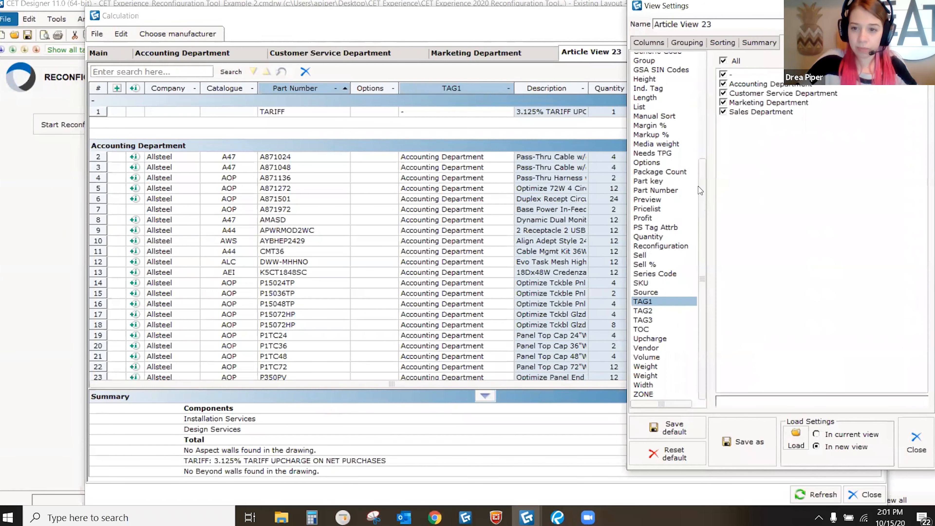
pyautogui.click(723, 60)
pyautogui.click(723, 112)
pyautogui.doubleClick(734, 23)
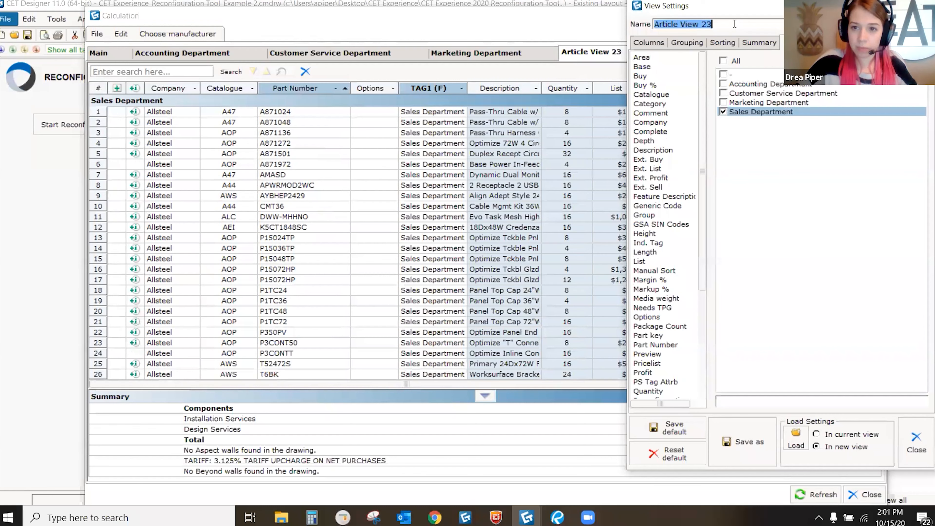
pyautogui.write('Sales Department')
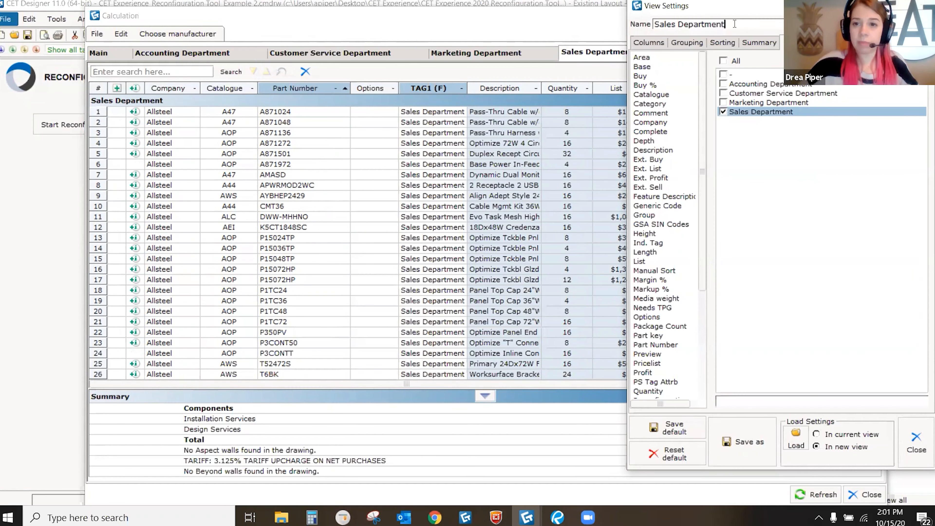
pyautogui.click(912, 442)
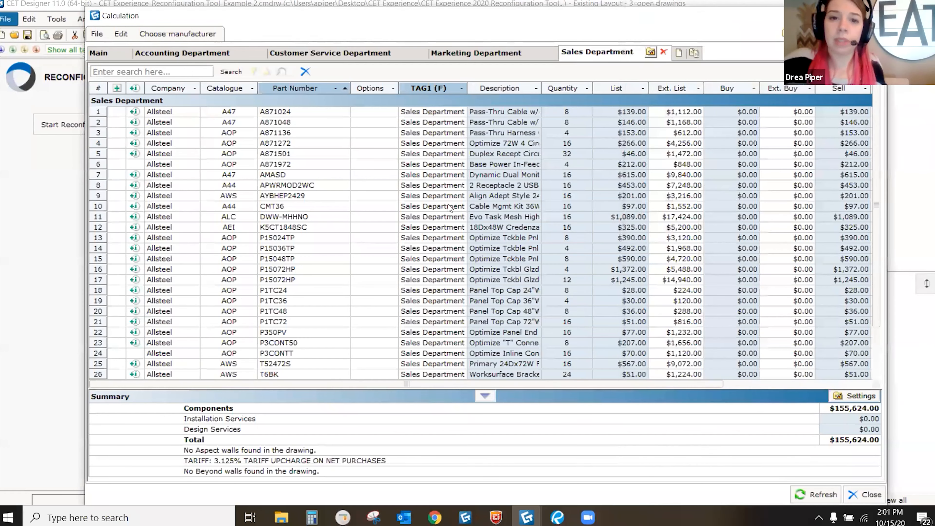
# Step: Check the Marketing, Customer Service and Accounting views, then close the Calculation window
pyautogui.scroll(-2, 449, 207)
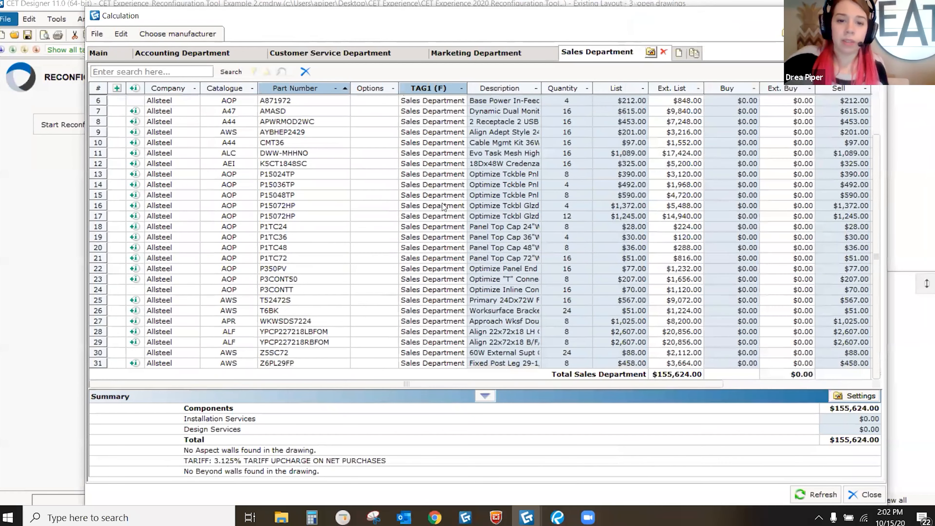
pyautogui.click(495, 52)
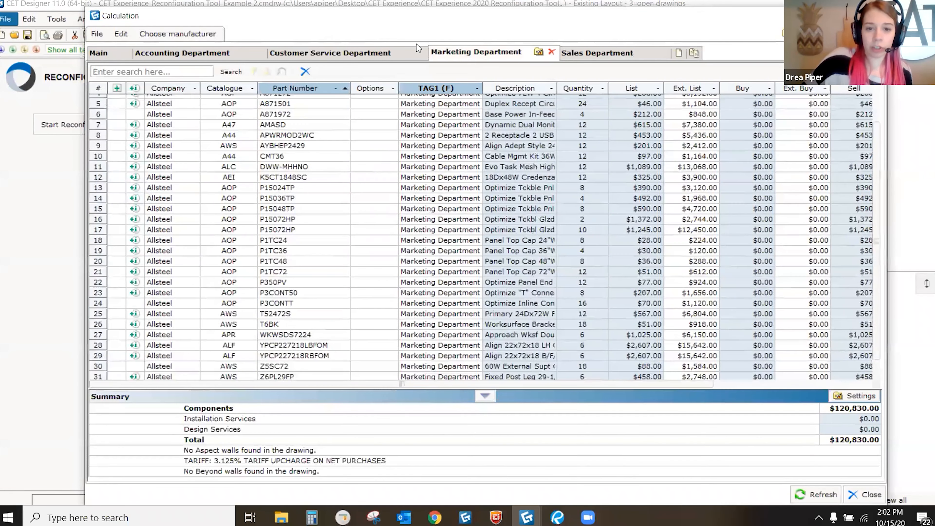
pyautogui.click(346, 55)
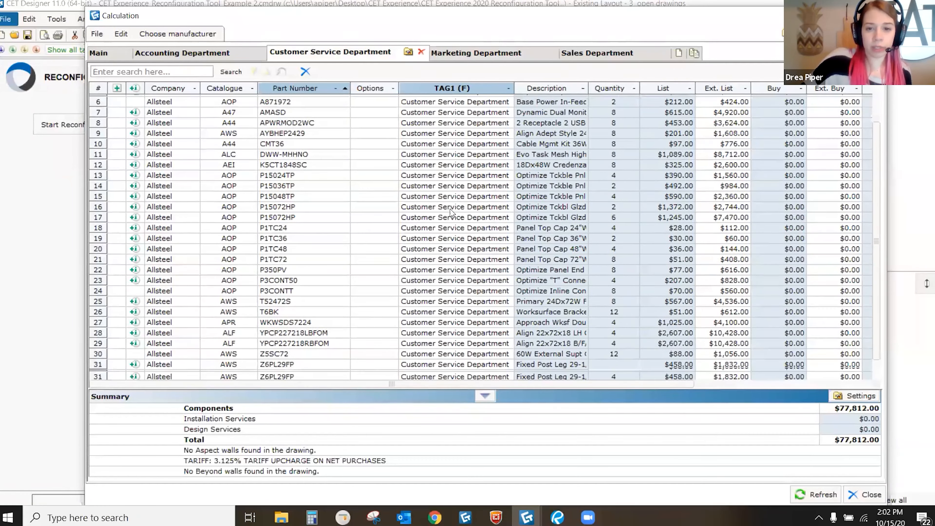
pyautogui.click(212, 58)
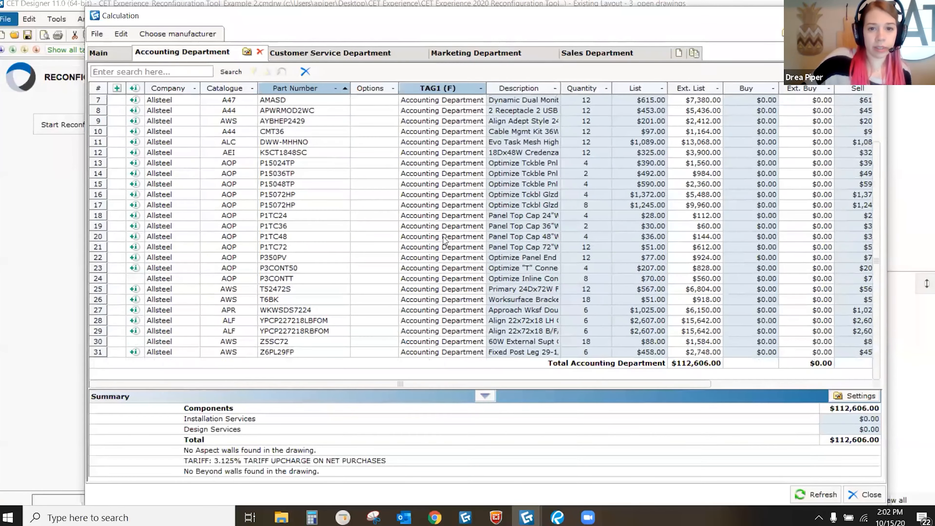
pyautogui.click(875, 16)
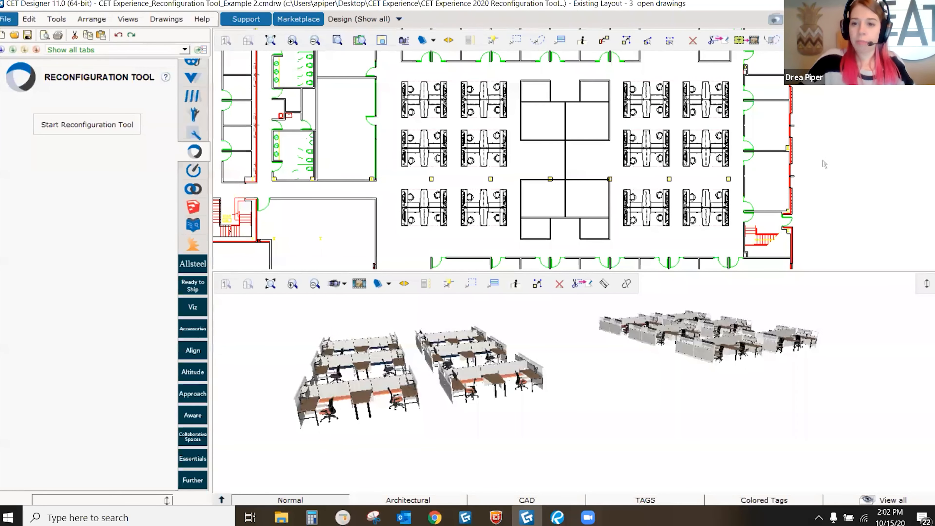
# Step: Switch the drawing to the New Layout alternative
pyautogui.press('F9')
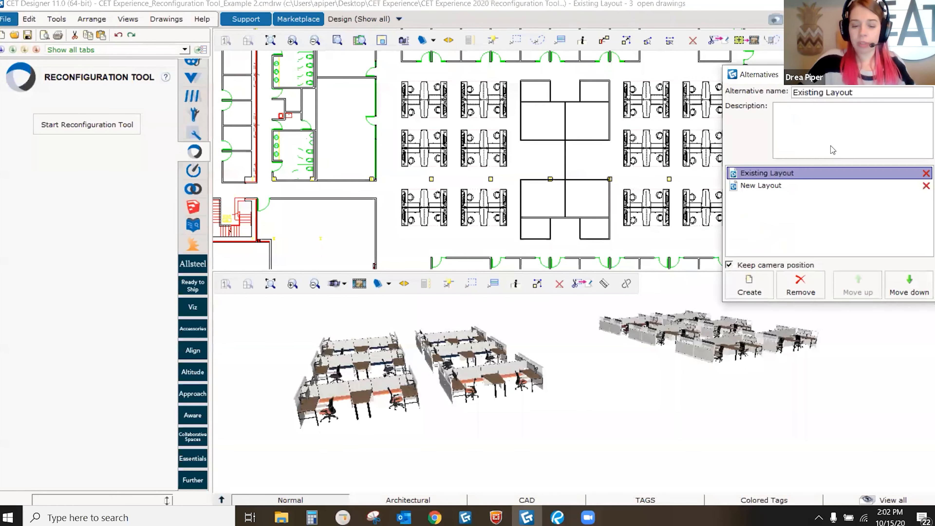
pyautogui.click(765, 186)
pyautogui.click(925, 74)
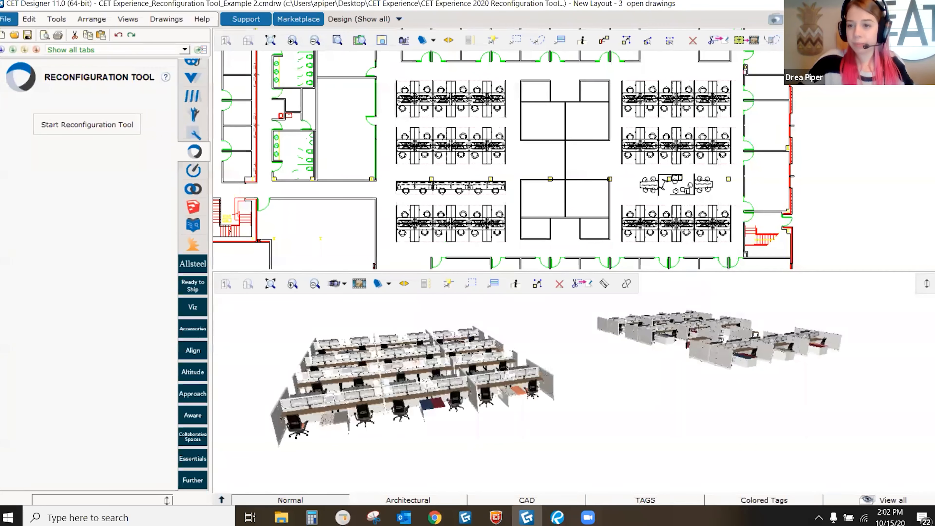
# Step: Review the Collab Area NEW parts list in Calculation, then save the drawing
pyautogui.hotkey('ctrl', 'k')
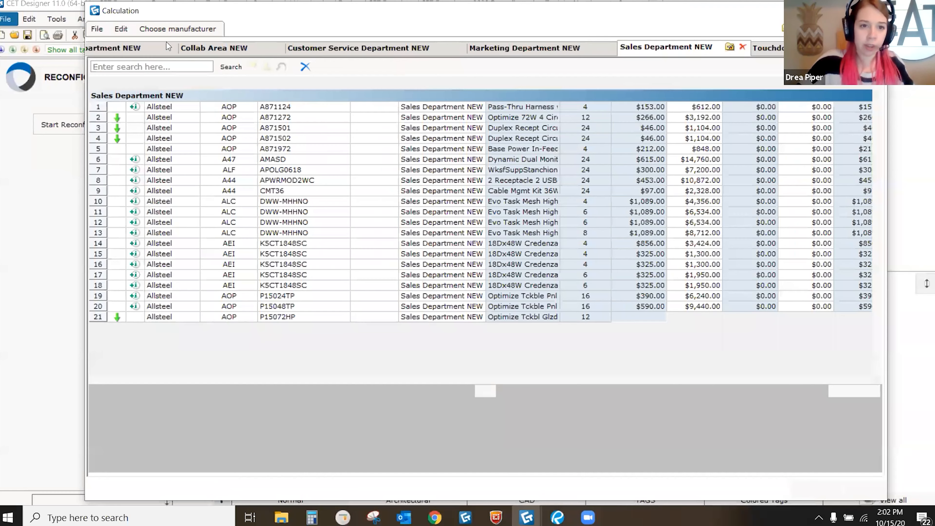
pyautogui.click(254, 48)
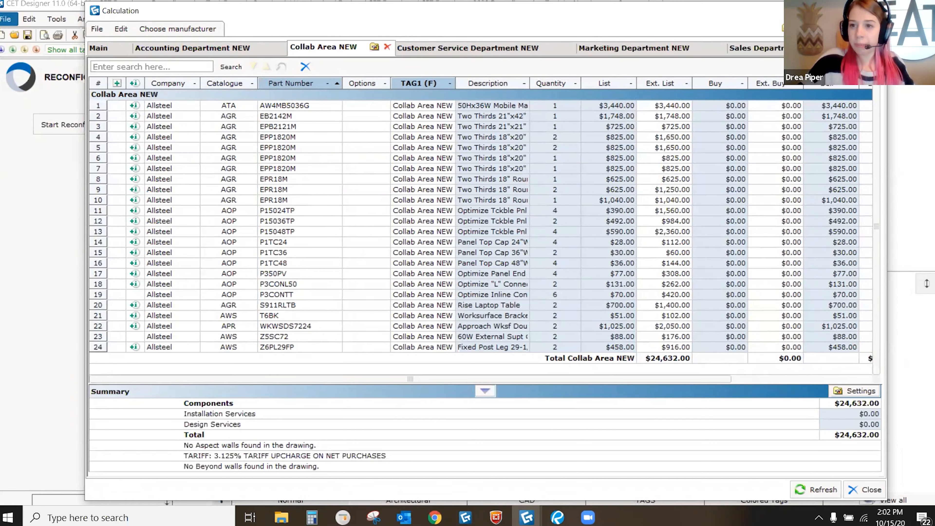
pyautogui.press('Escape')
pyautogui.scroll(-2, 570, 111)
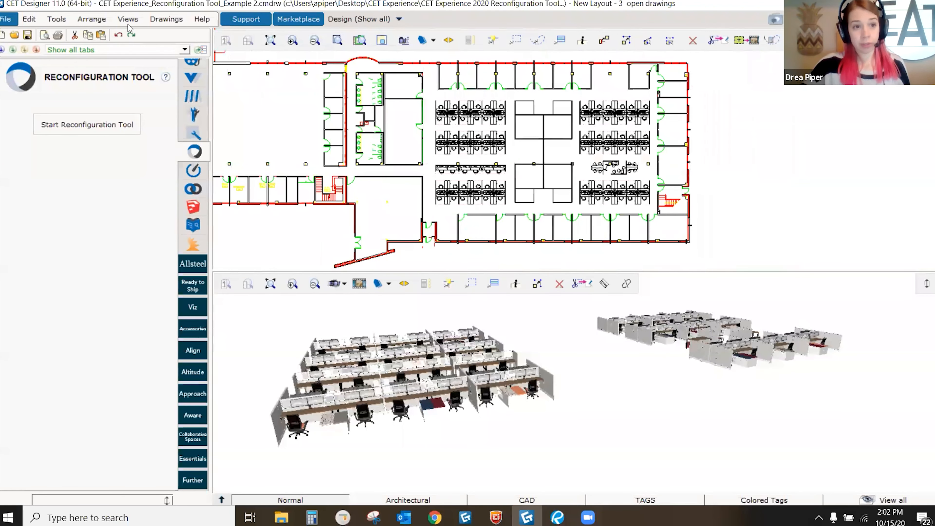
pyautogui.click(27, 35)
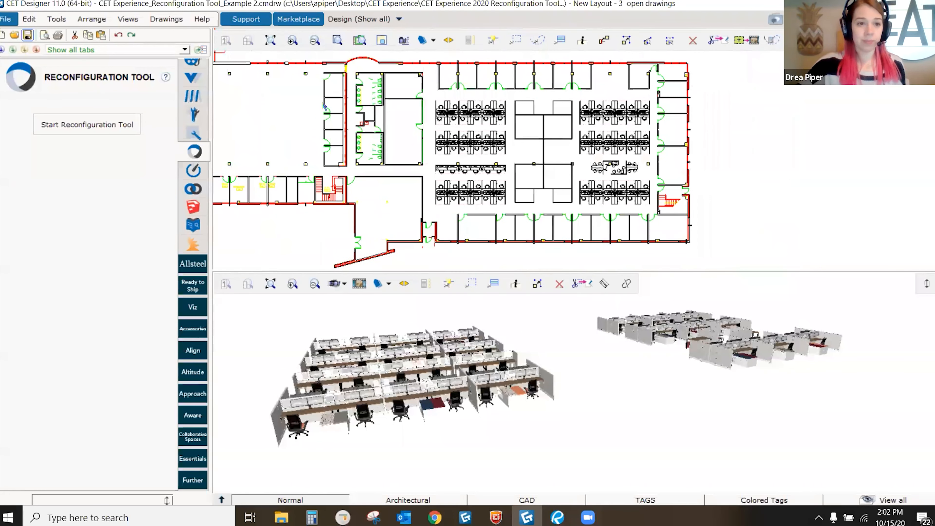
# Step: Reopen the Reconfiguration Tool and enlarge the flowchart area
pyautogui.click(92, 125)
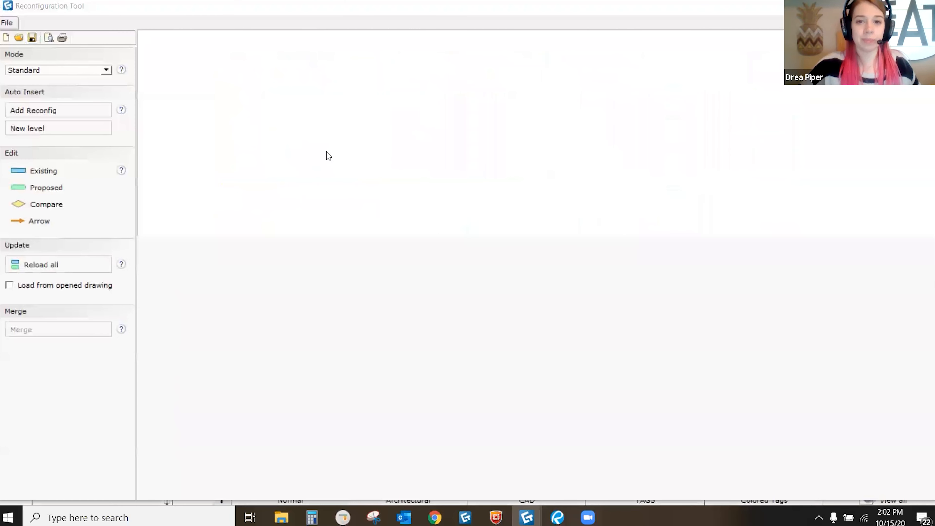
pyautogui.moveTo(530, 238); pyautogui.dragTo(534, 297)
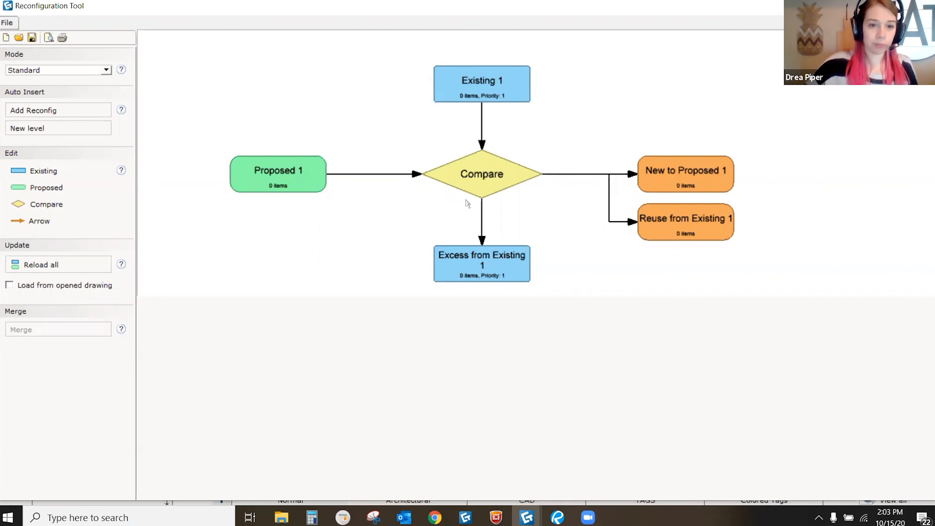
pyautogui.scroll(4, 375, 187)
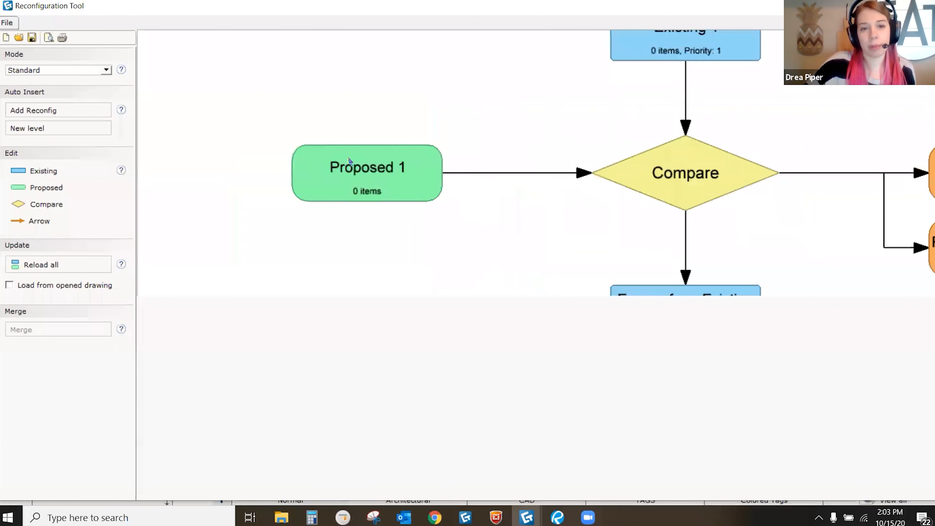
# Step: Source Proposed 1 from Example 2's New Layout alternative, Sales Department NEW view
pyautogui.doubleClick(384, 182)
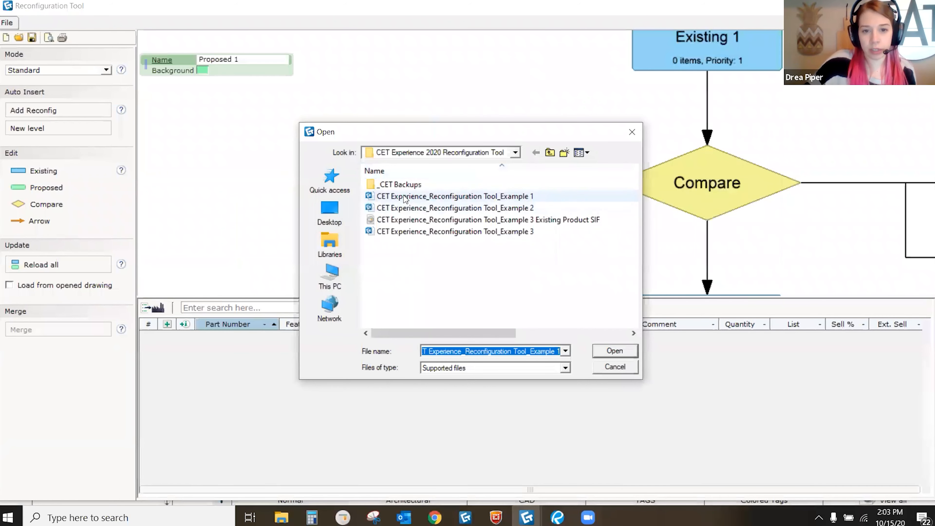
pyautogui.click(412, 208)
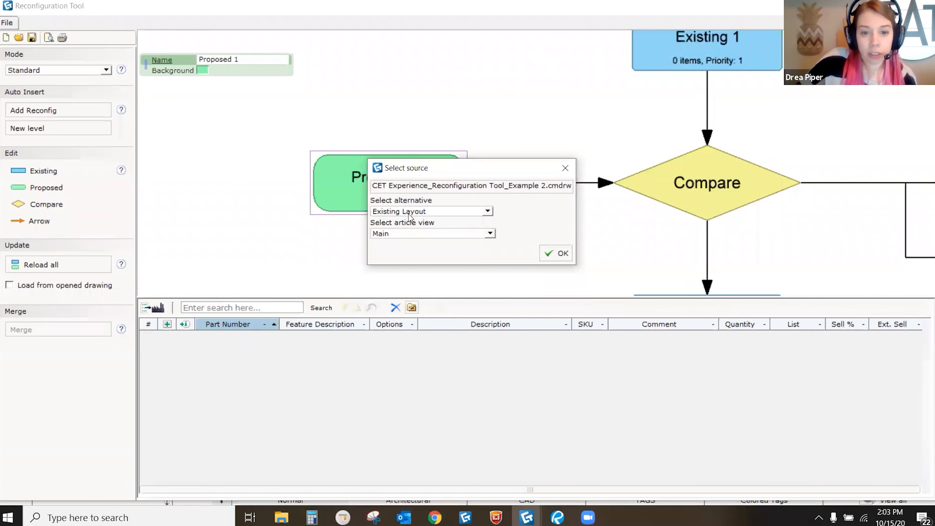
pyautogui.click(409, 213)
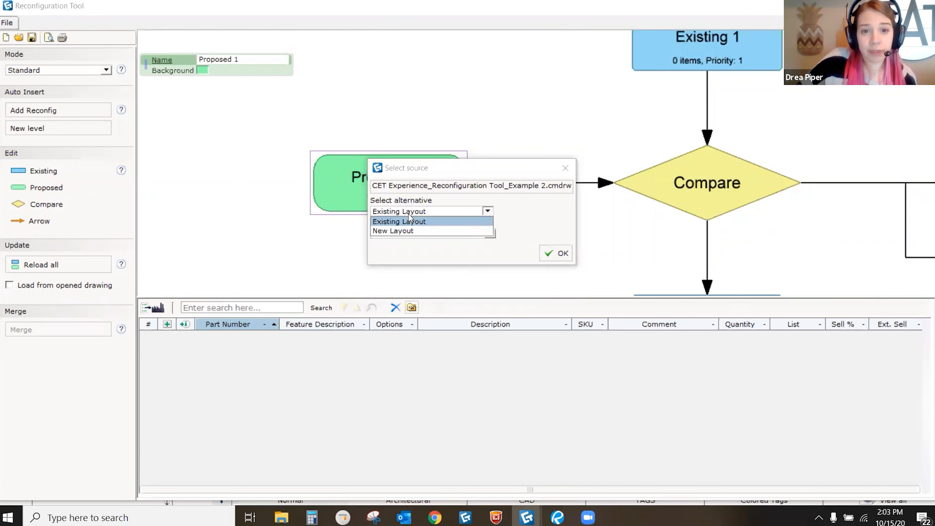
pyautogui.click(407, 231)
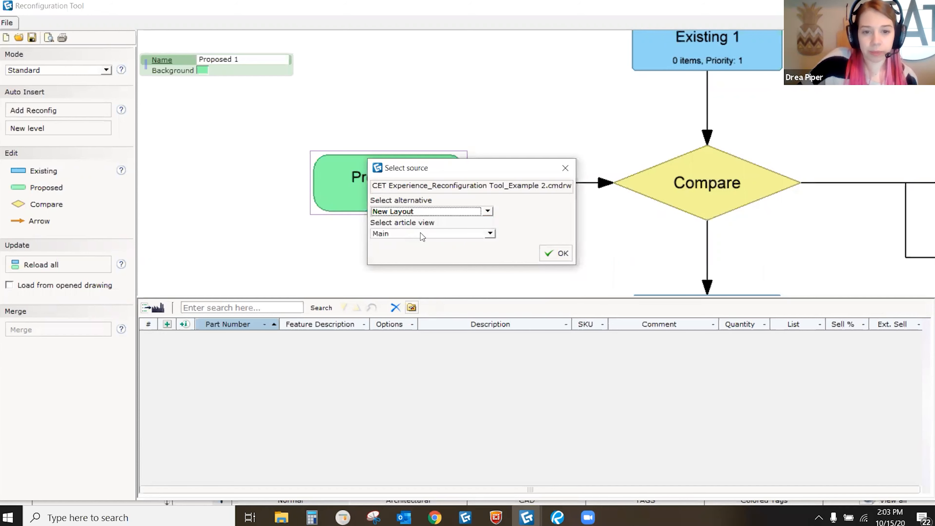
pyautogui.click(459, 235)
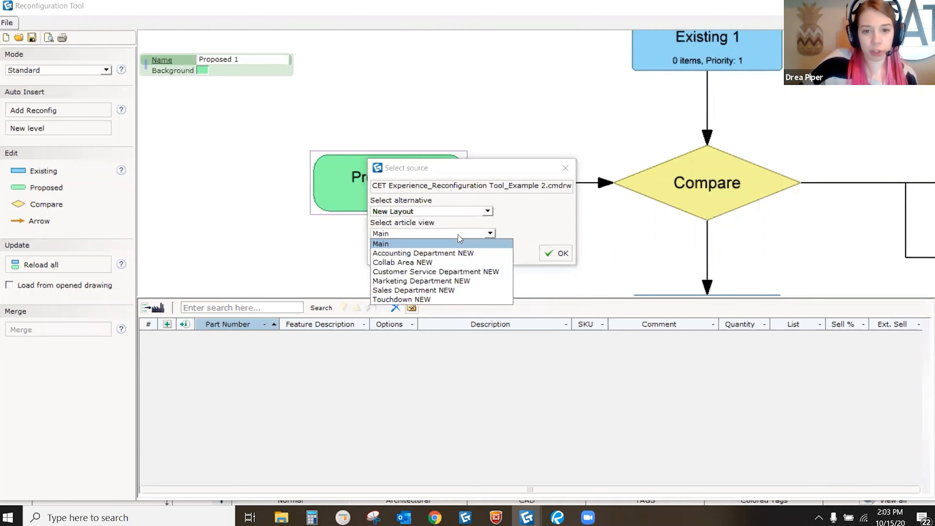
pyautogui.click(426, 290)
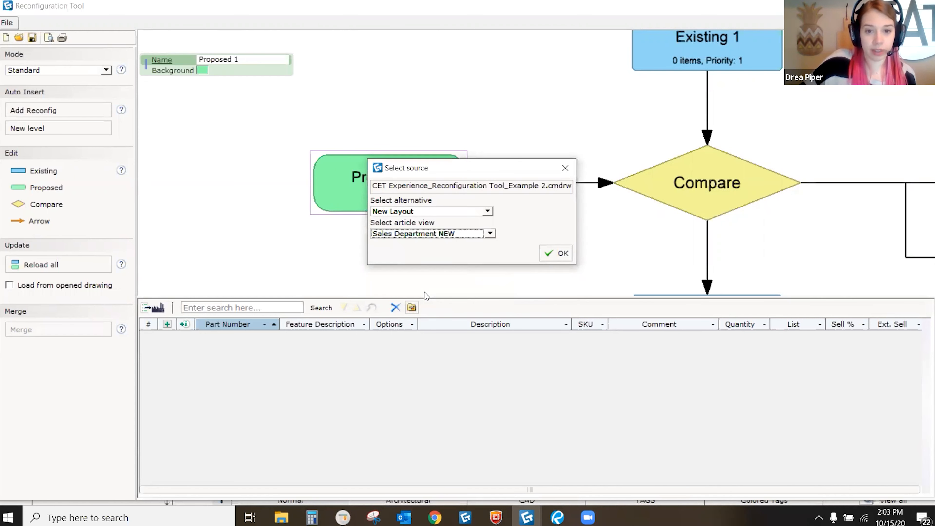
pyautogui.click(556, 253)
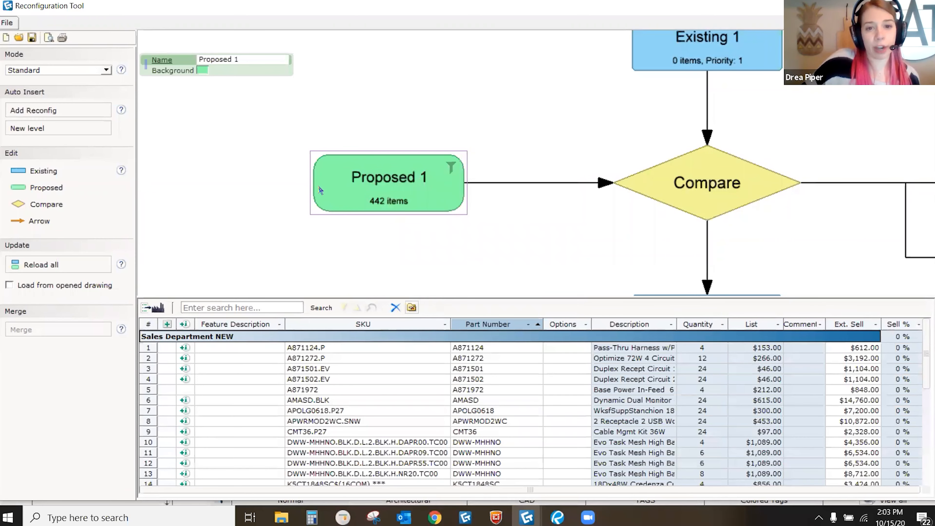
# Step: Rename Proposed 1 to 'Sales Department New', leaving its green background unchanged
pyautogui.click(237, 59)
pyautogui.moveTo(242, 59); pyautogui.dragTo(192, 67)
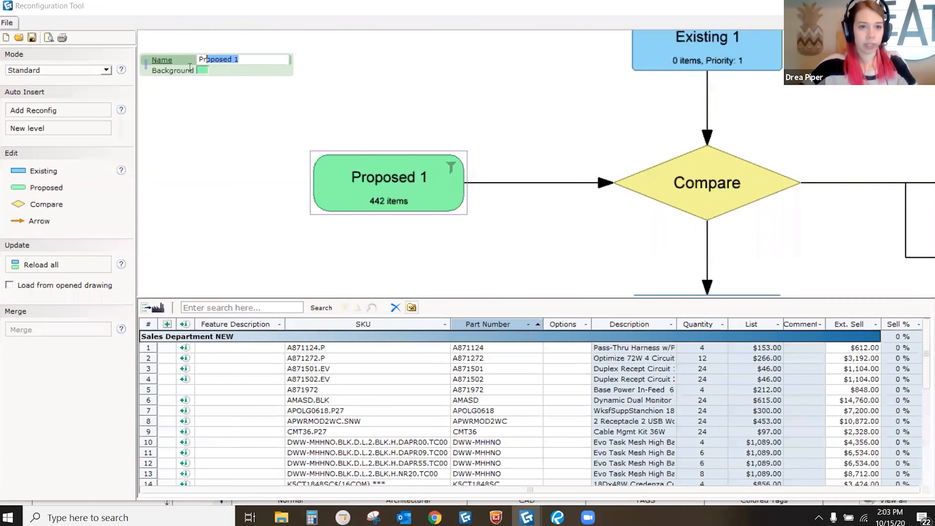
pyautogui.write('Sales Department New')
pyautogui.click(191, 72)
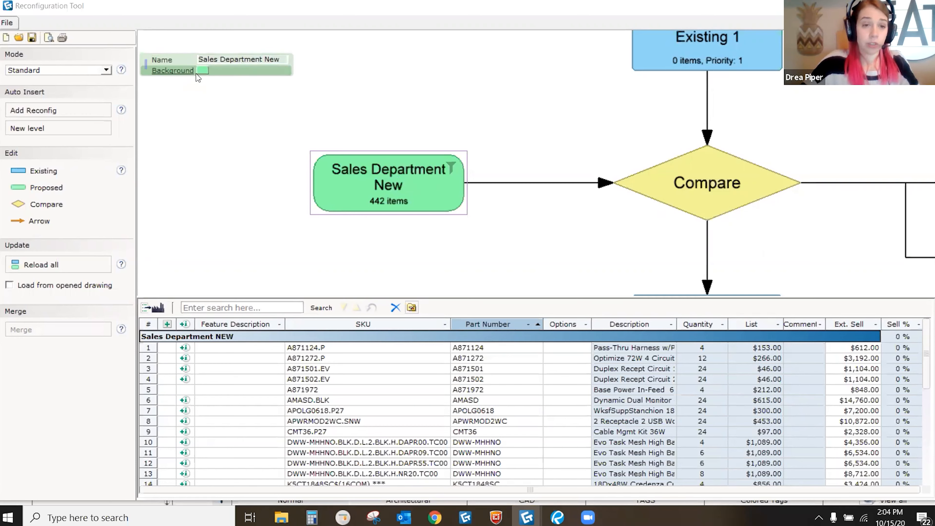
pyautogui.click(202, 70)
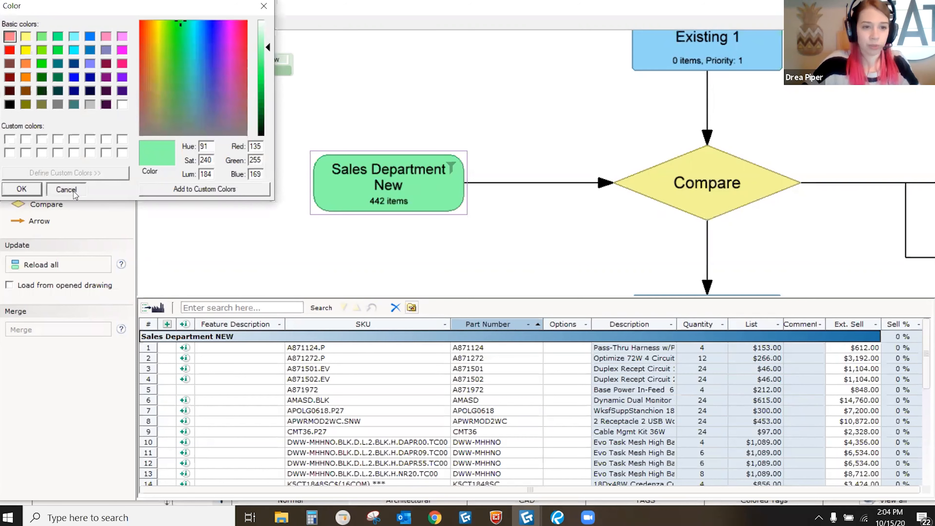
pyautogui.click(66, 189)
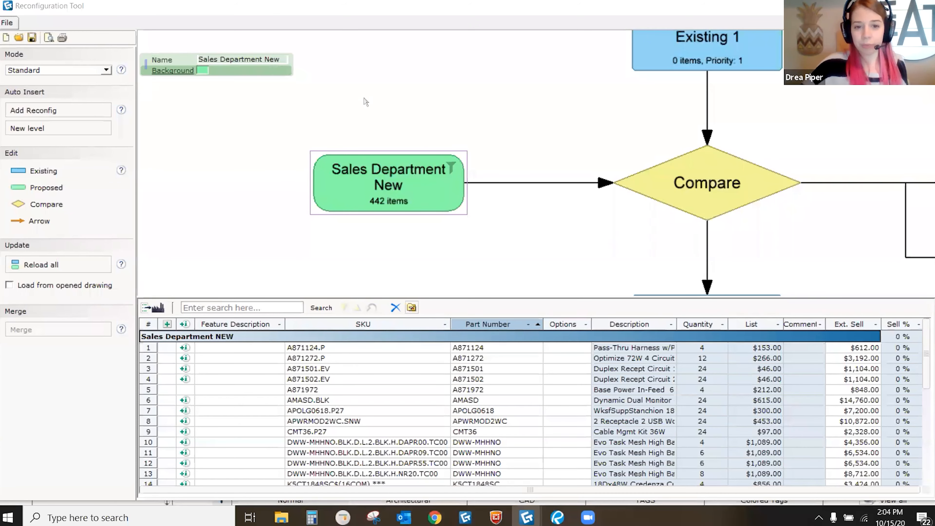
pyautogui.scroll(-2, 441, 186)
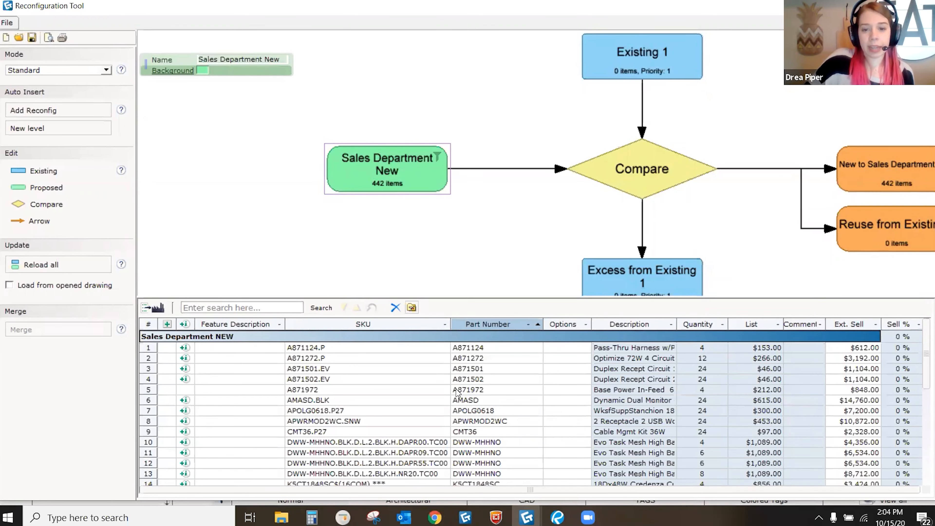
# Step: Zoom out and pan the flowchart, then scroll the parts grid to the $194,276.00 total
pyautogui.moveTo(405, 164); pyautogui.dragTo(414, 182, button='middle')
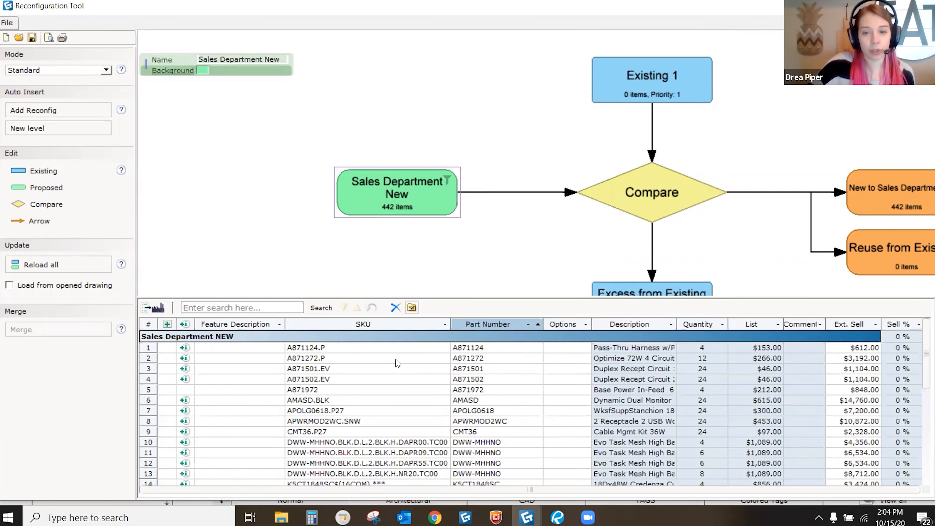
pyautogui.scroll(-1, 394, 372)
pyautogui.scroll(1, 440, 400)
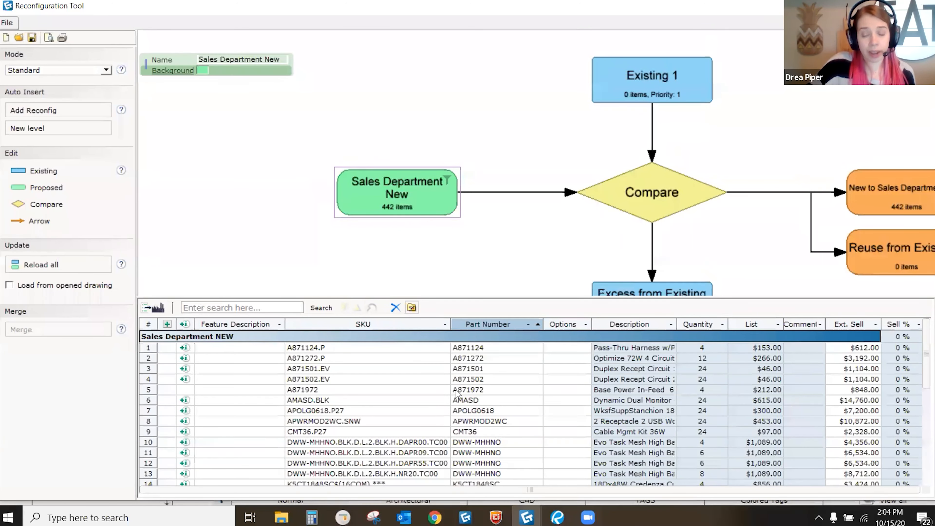
pyautogui.scroll(-2, 457, 224)
pyautogui.moveTo(467, 226); pyautogui.dragTo(478, 159, button='middle')
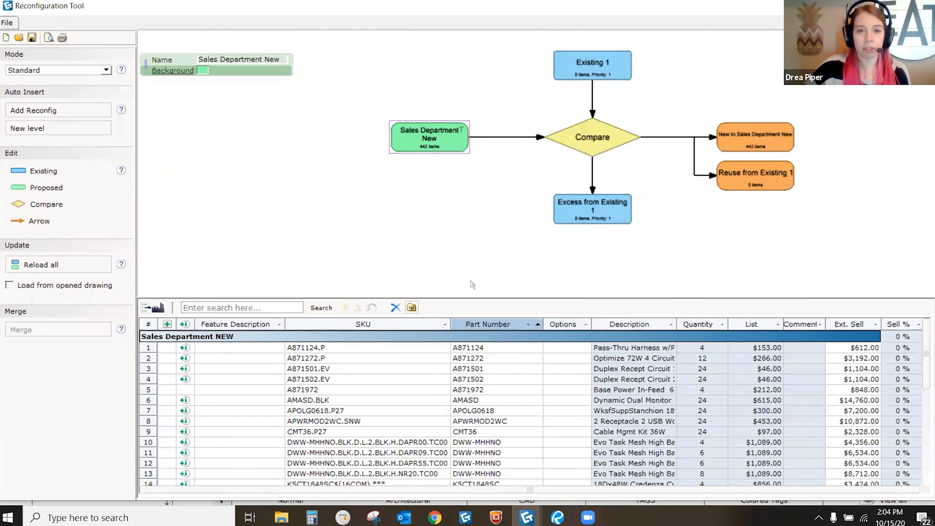
pyautogui.scroll(-7, 560, 387)
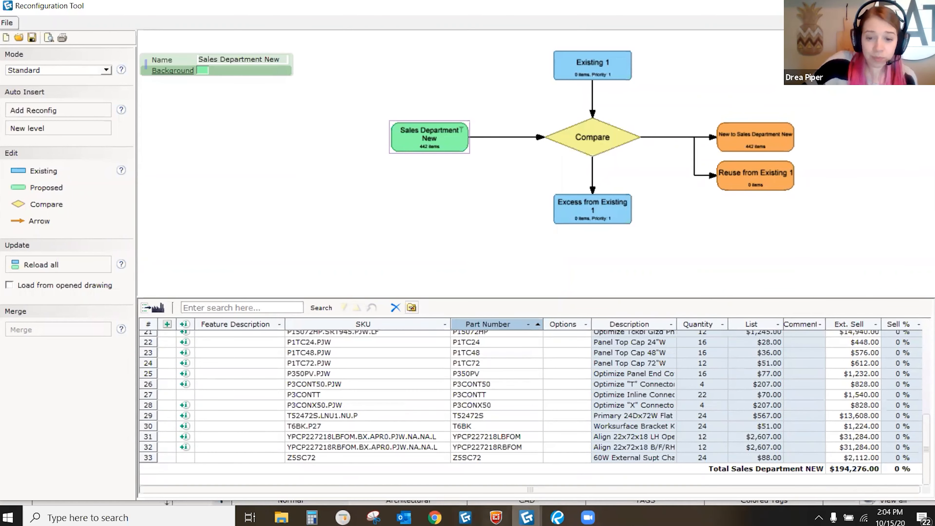
# Step: Verify the $194,276.00 Sales Department NEW total in CET Designer's Calculation window, then return
pyautogui.moveTo(526, 516)
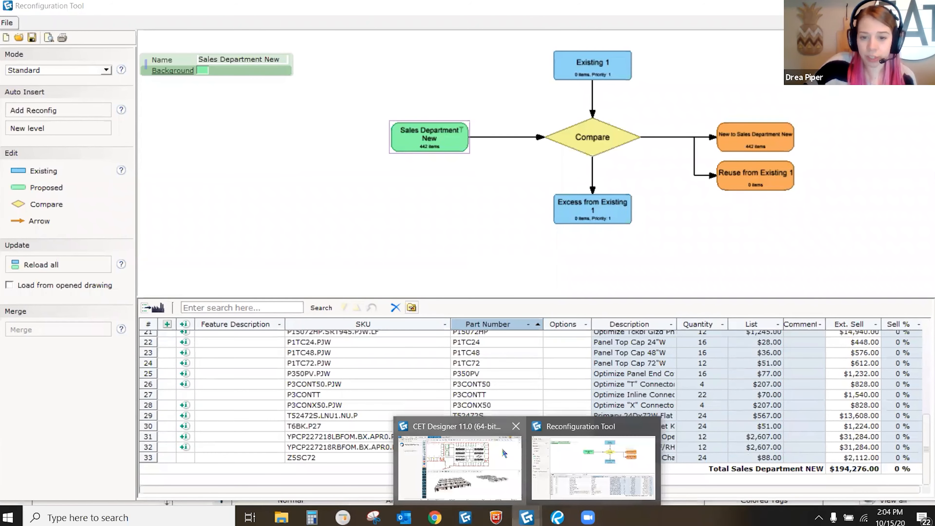
pyautogui.click(514, 467)
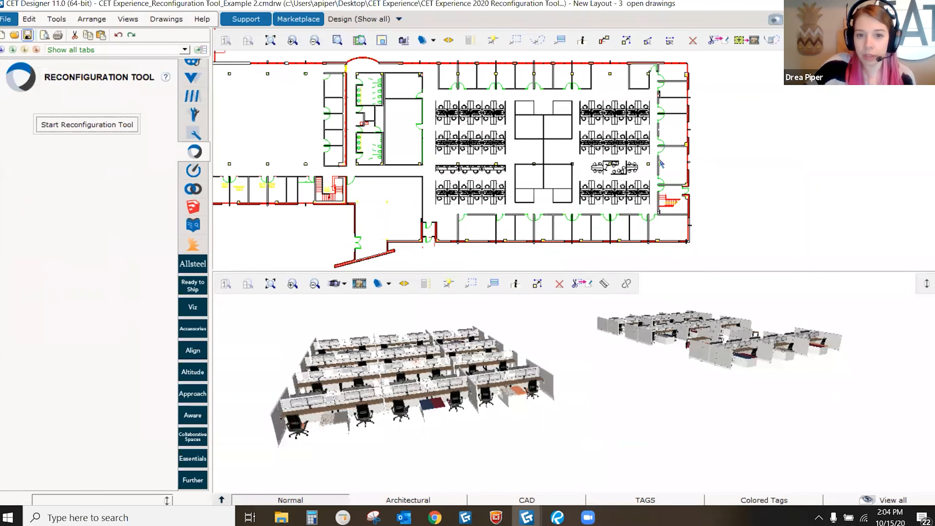
pyautogui.hotkey('ctrl', 'k')
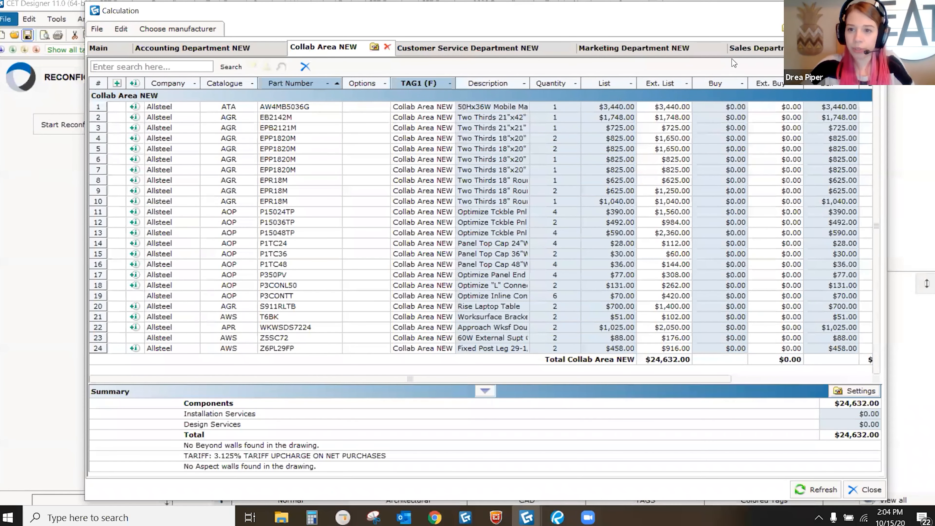
pyautogui.click(743, 51)
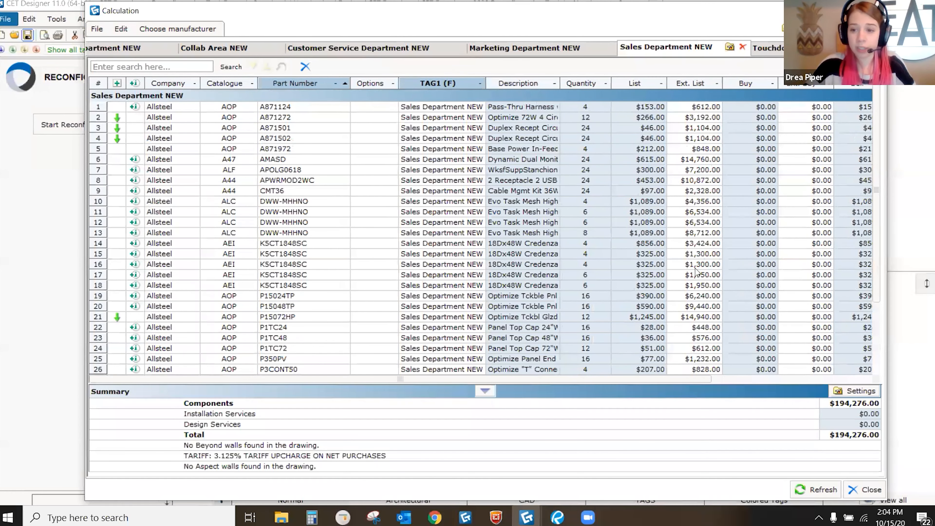
pyautogui.scroll(-3, 696, 271)
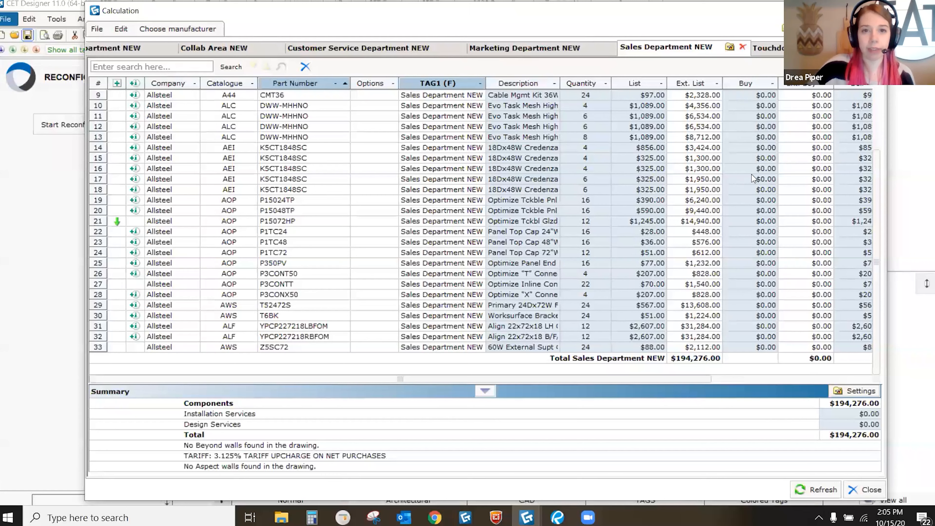
pyautogui.click(526, 517)
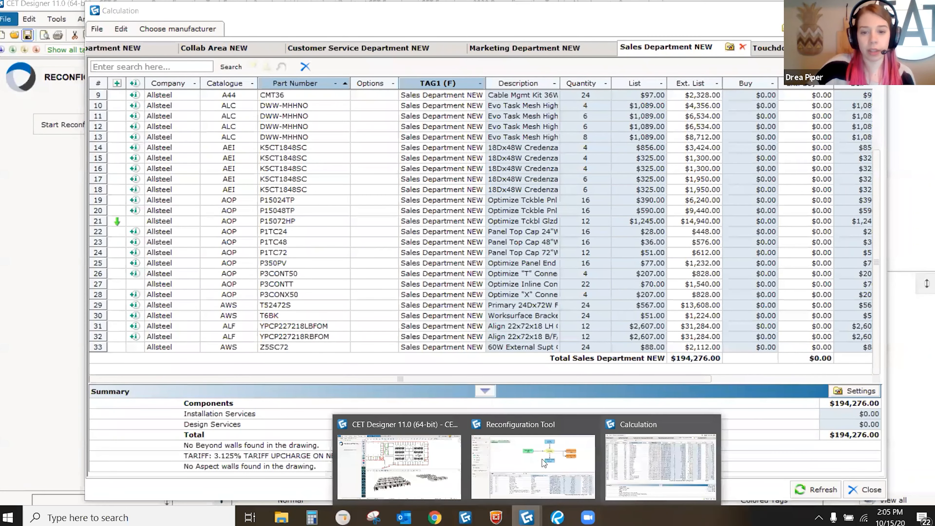
pyautogui.click(538, 449)
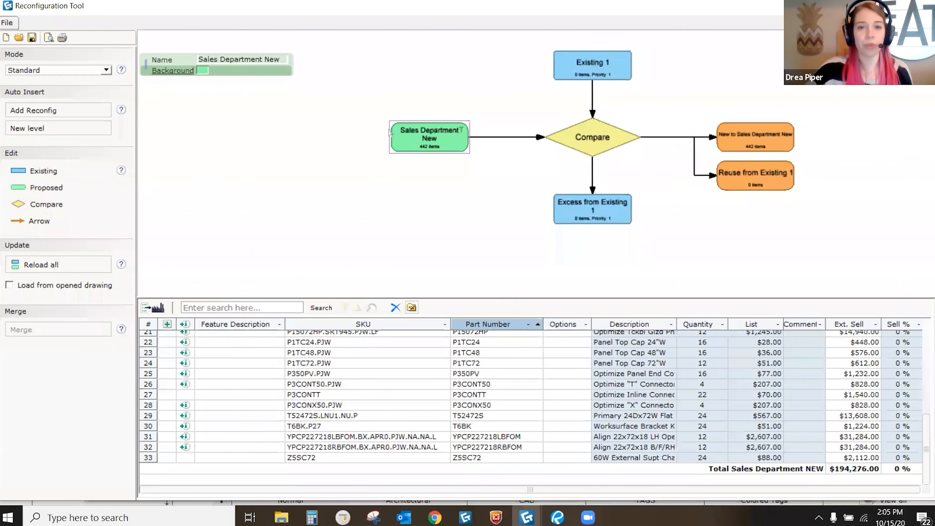
# Step: Choose the Example 2 drawing as the source file for Existing 1
pyautogui.scroll(3, 403, 134)
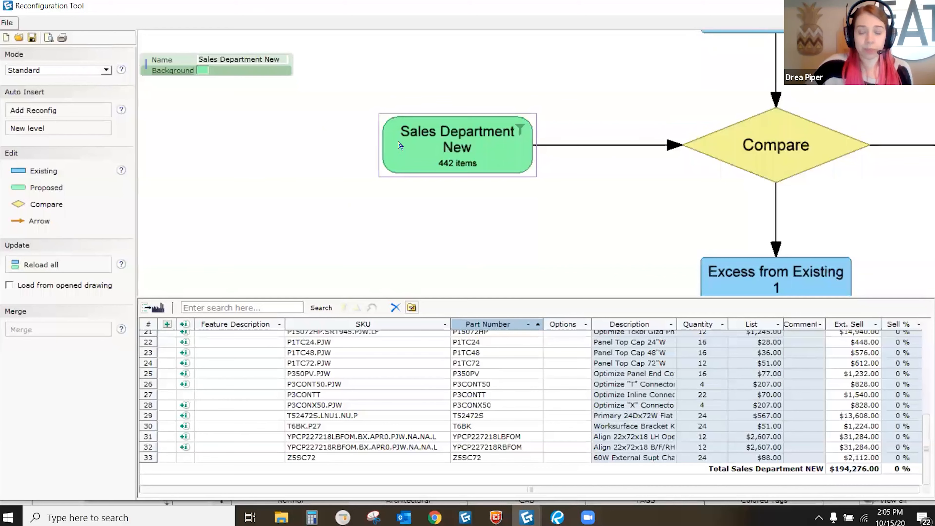
pyautogui.scroll(-3, 400, 145)
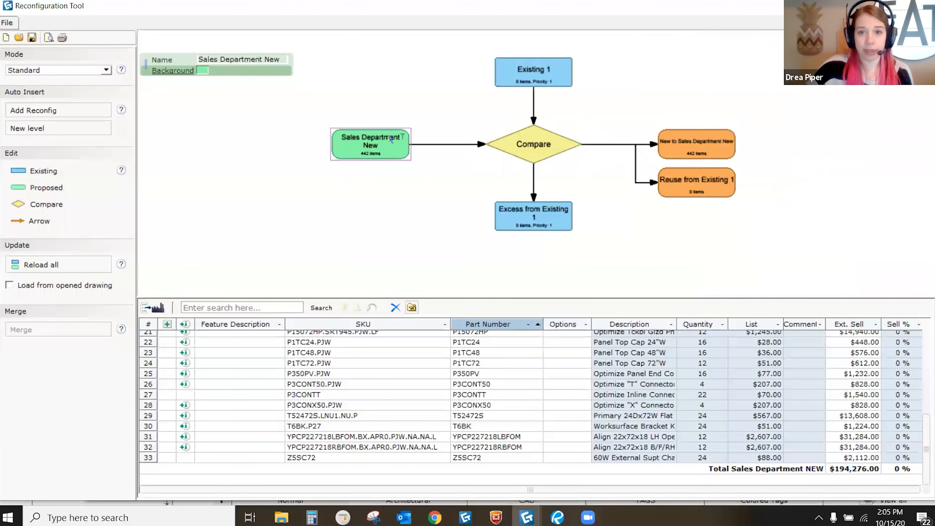
pyautogui.moveTo(390, 136); pyautogui.dragTo(376, 151, button='middle')
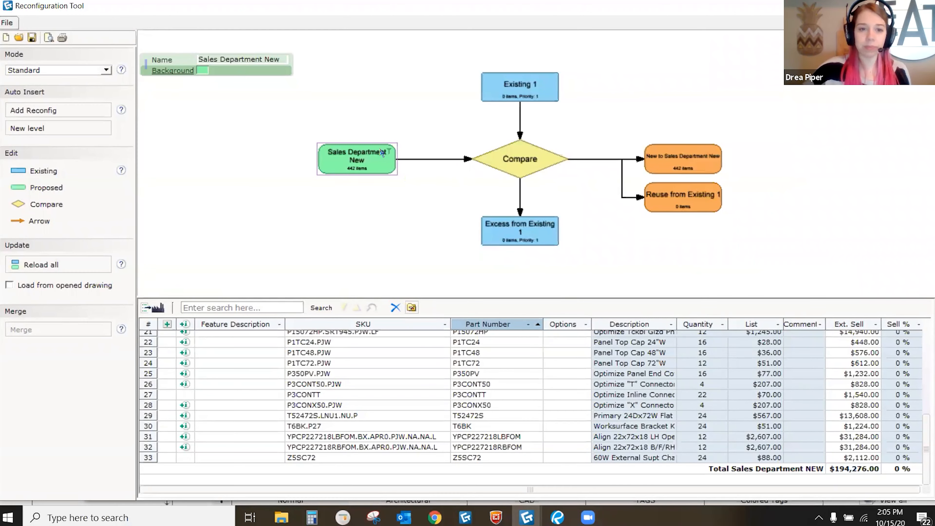
pyautogui.scroll(1, 333, 172)
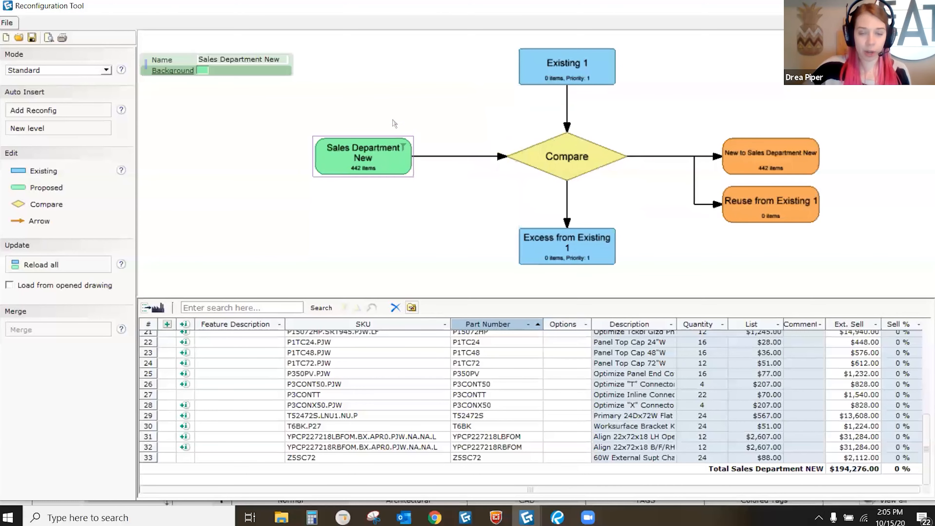
pyautogui.moveTo(441, 139); pyautogui.dragTo(407, 168, button='middle')
pyautogui.scroll(2, 559, 69)
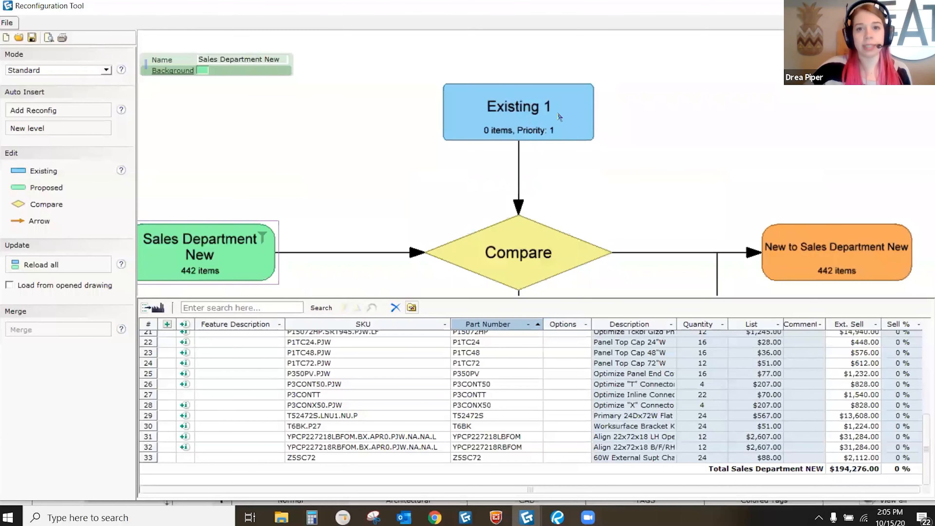
pyautogui.doubleClick(534, 106)
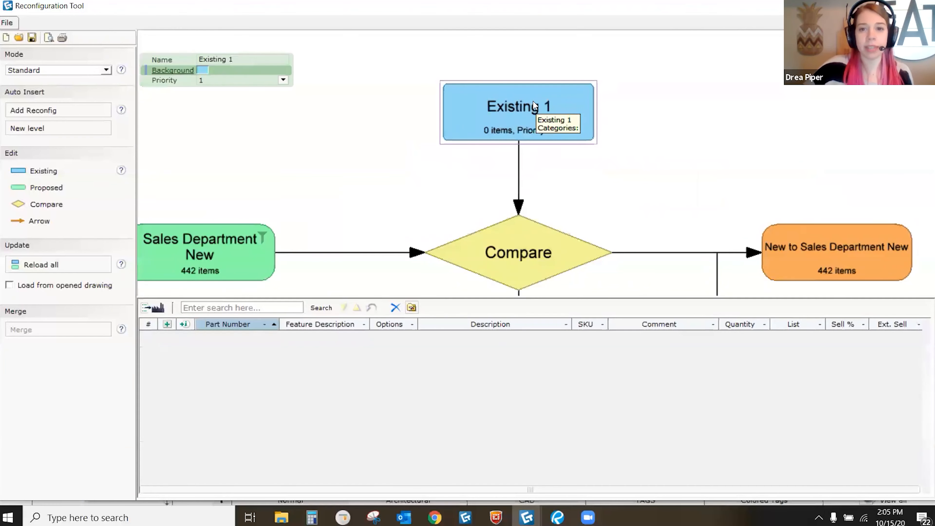
pyautogui.click(506, 208)
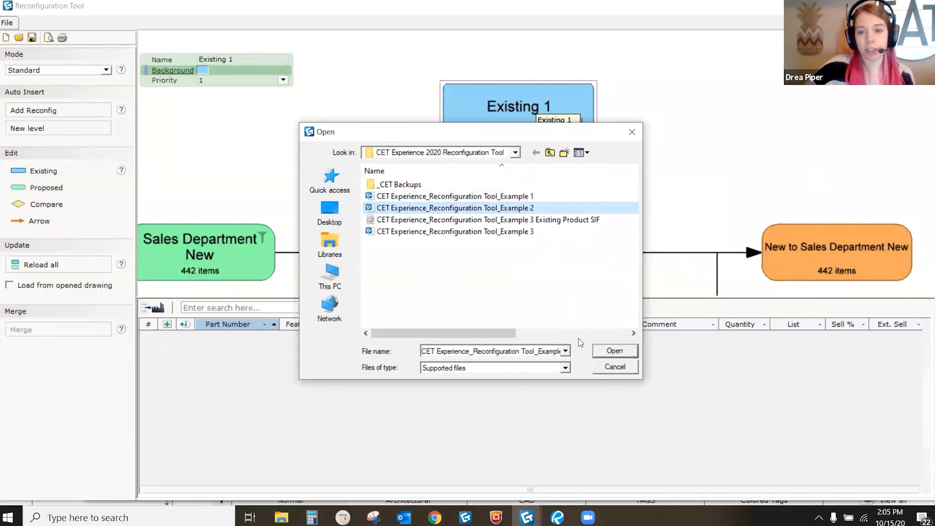
pyautogui.click(614, 351)
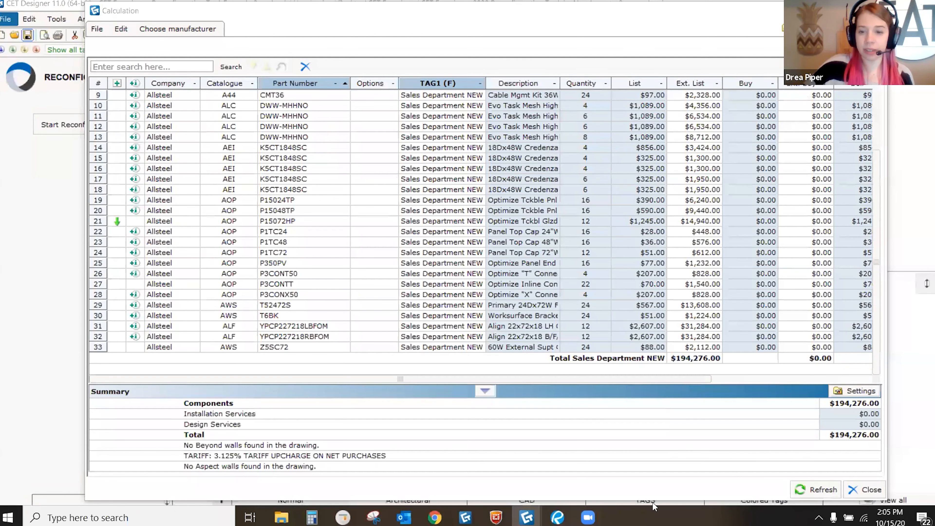
# Step: Close the Calculation window, then keep Existing Layout and pick the Sales Department view
pyautogui.moveTo(527, 517)
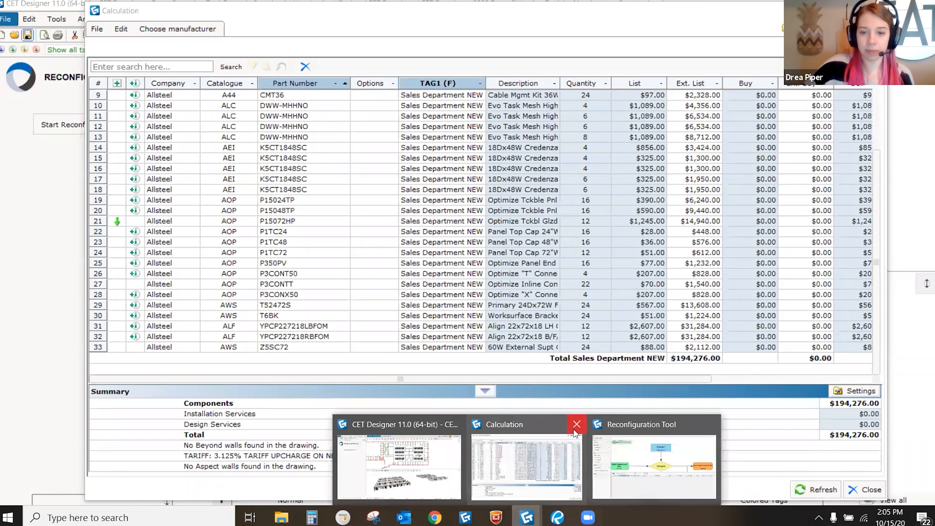
pyautogui.click(645, 447)
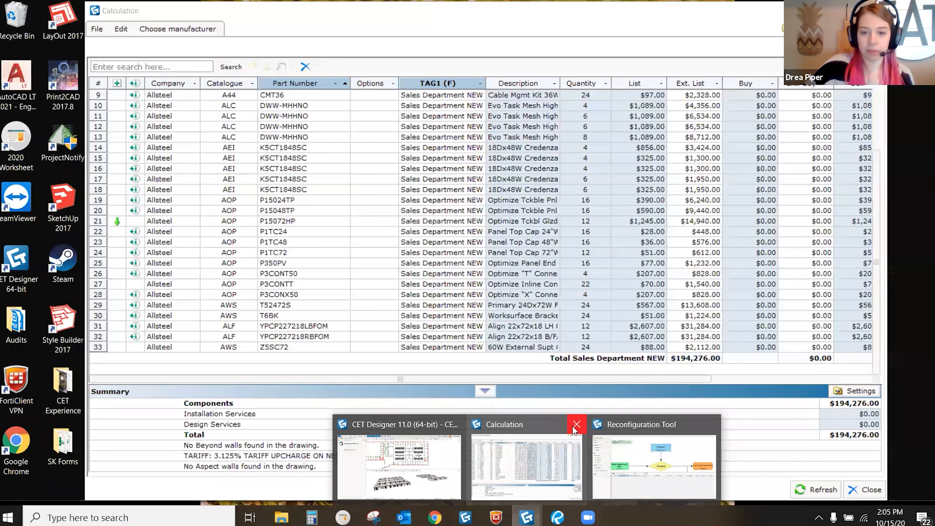
pyautogui.click(575, 428)
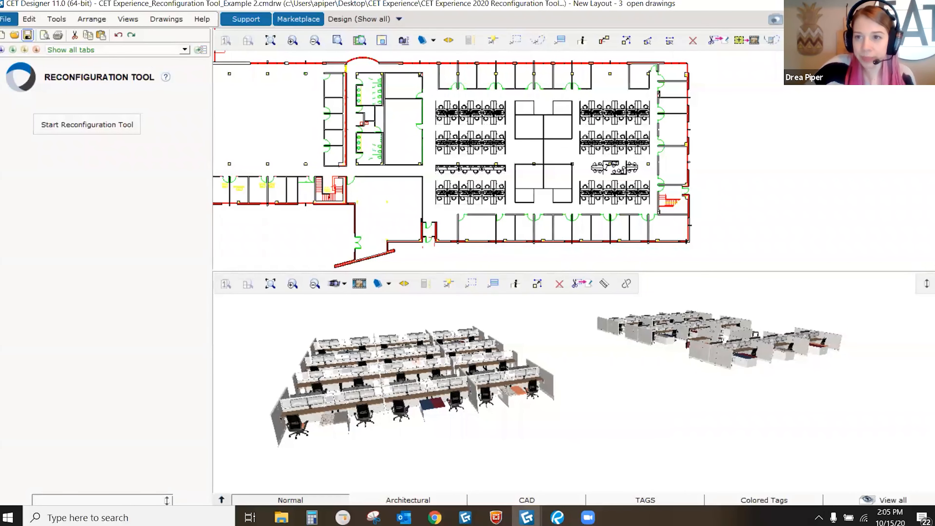
pyautogui.click(868, 3)
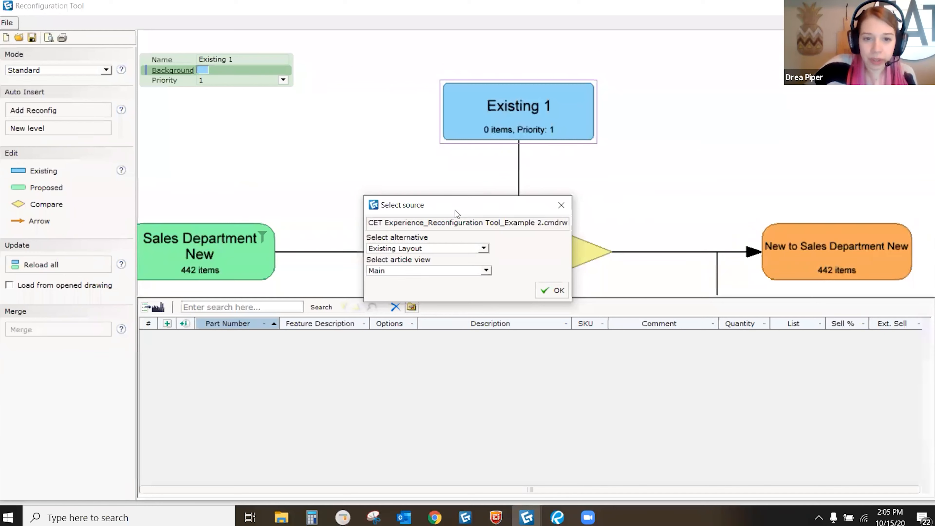
pyautogui.click(432, 196)
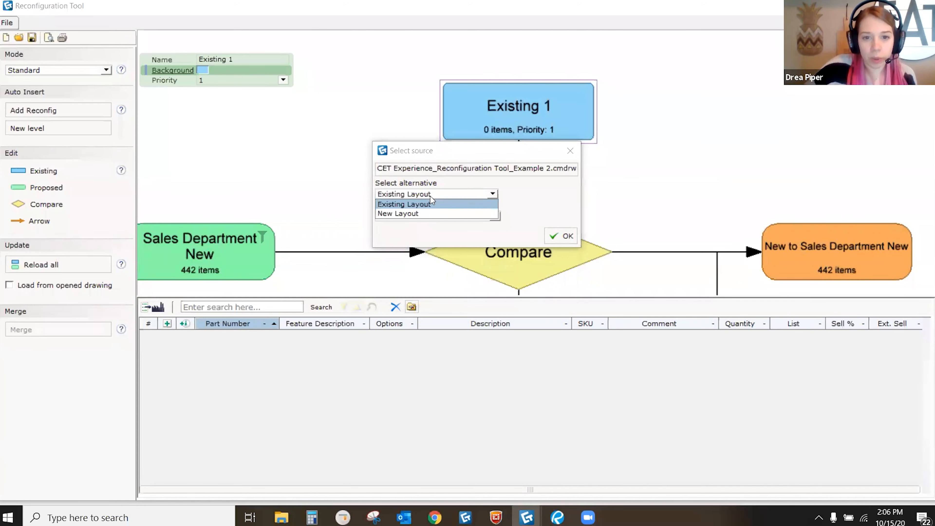
pyautogui.click(415, 205)
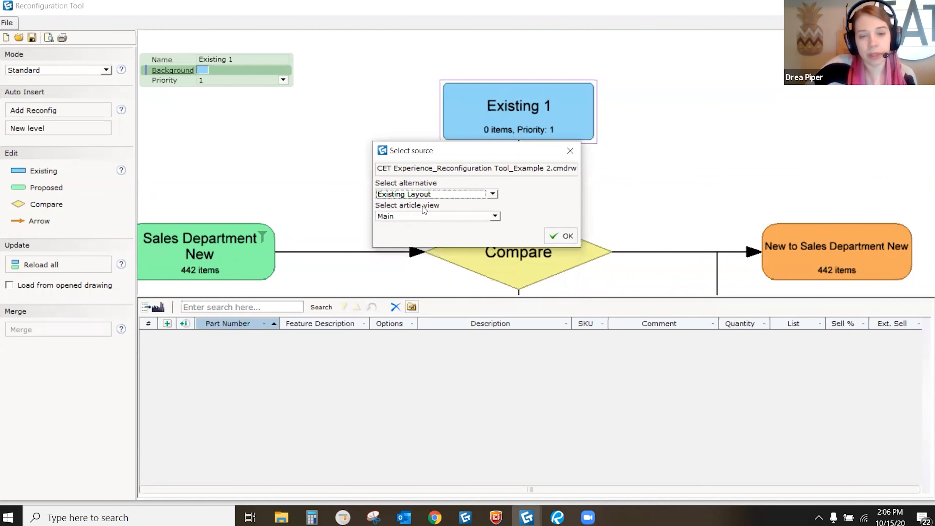
pyautogui.click(419, 217)
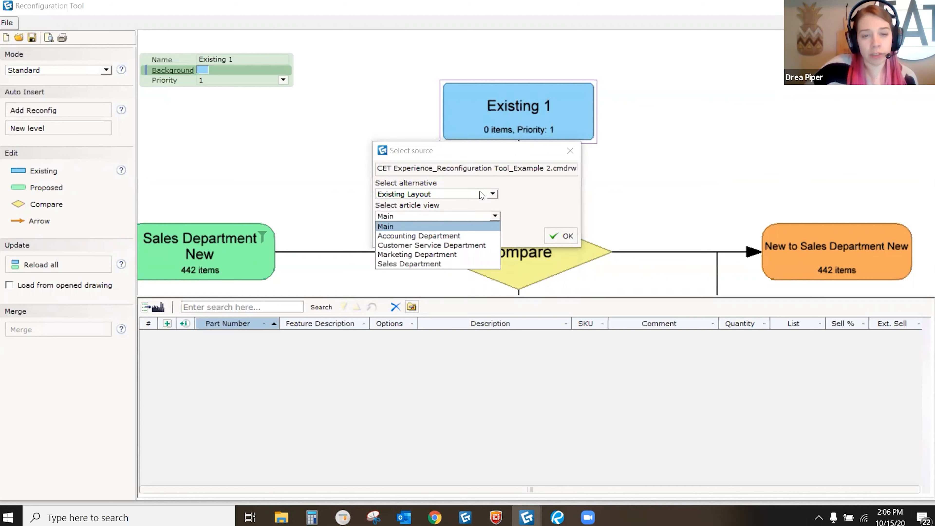
pyautogui.click(427, 264)
pyautogui.click(560, 235)
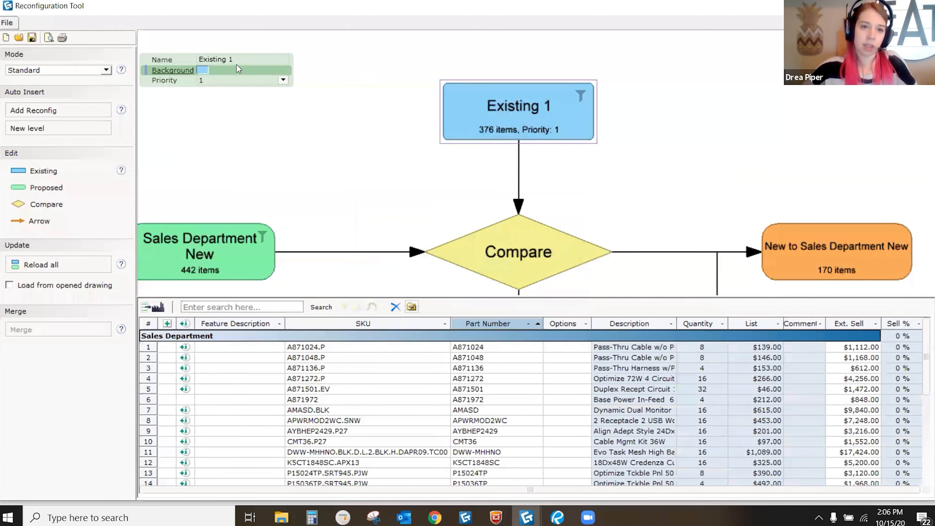
# Step: Rename Existing 1 to 'Existing Sales Department', yielding 170 new, 272 reused, 104 excess items
pyautogui.click(235, 60)
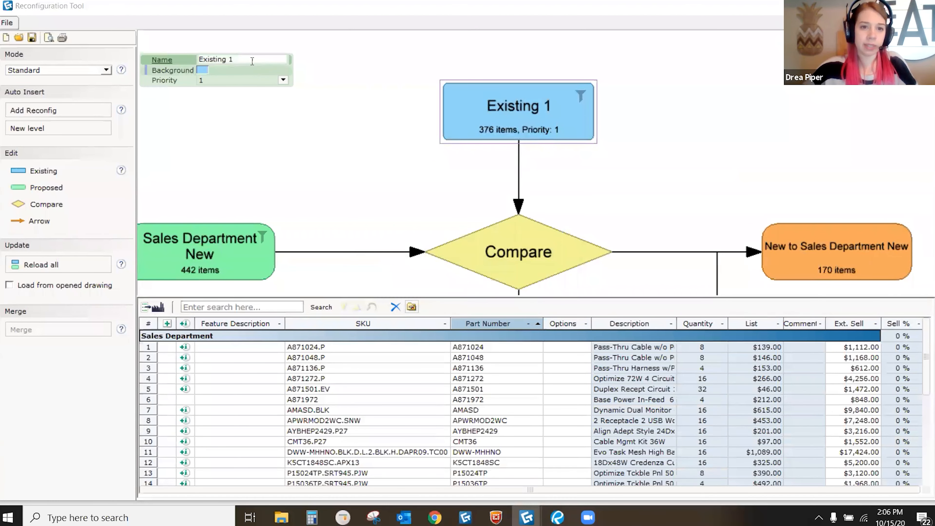
pyautogui.write('Sales Depa')
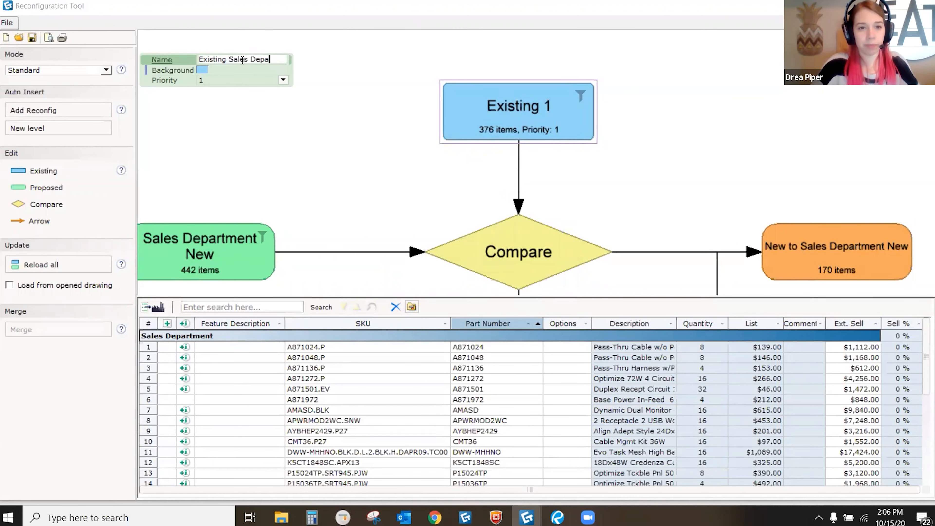
pyautogui.write('rtment')
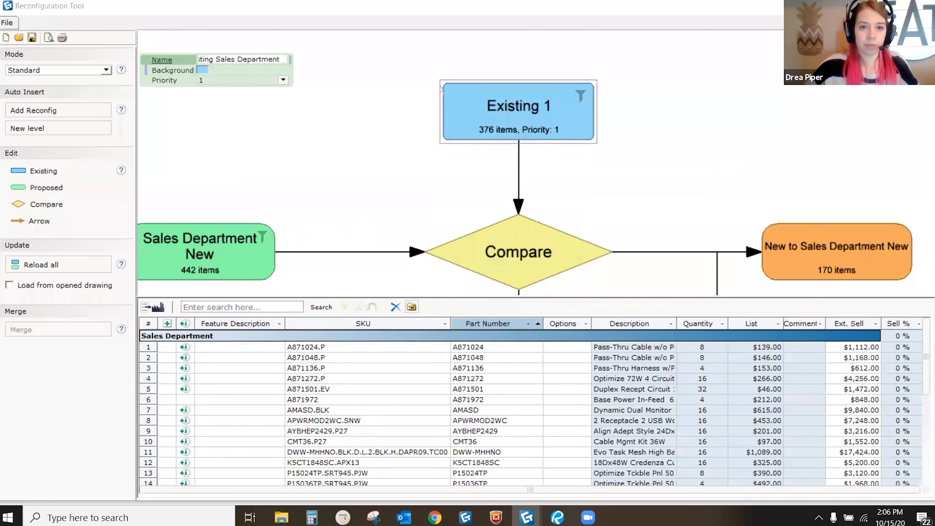
pyautogui.press('Tab')
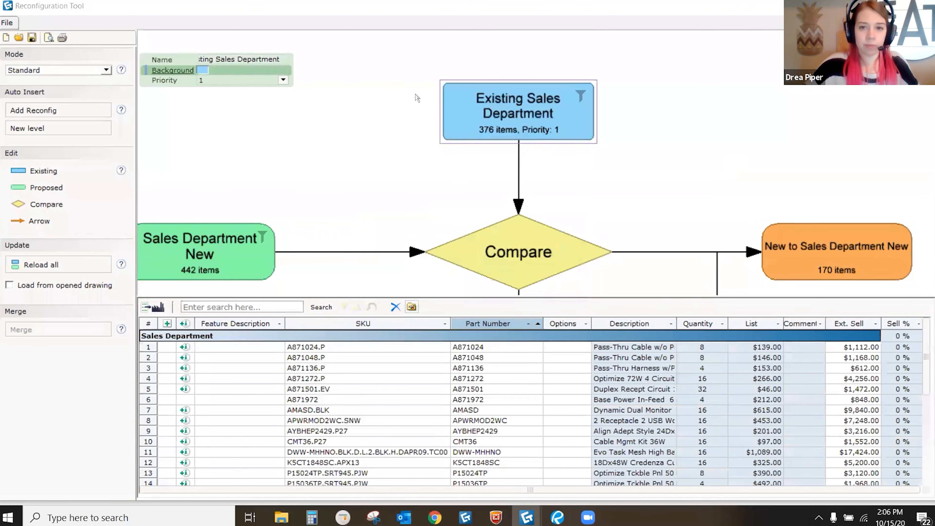
pyautogui.scroll(-3, 411, 89)
pyautogui.moveTo(442, 168); pyautogui.dragTo(455, 153, button='middle')
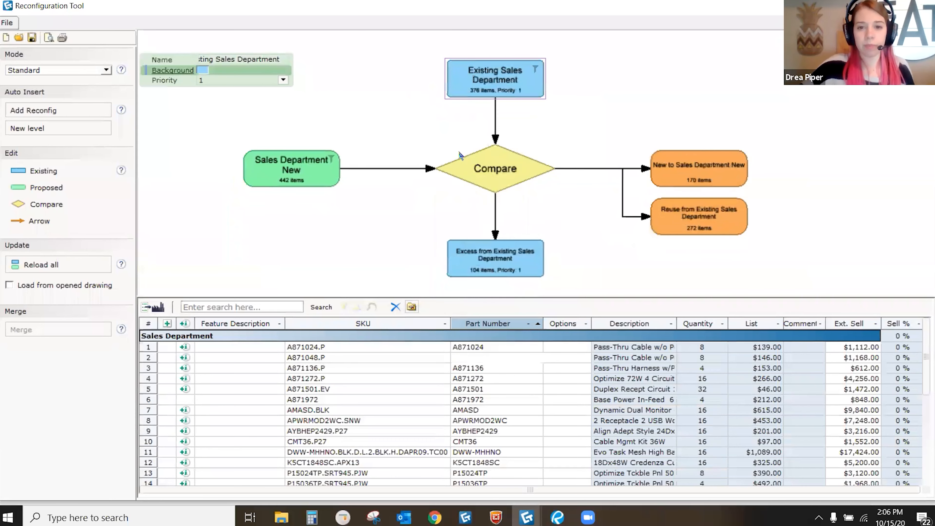
pyautogui.moveTo(455, 117); pyautogui.dragTo(463, 134, button='middle')
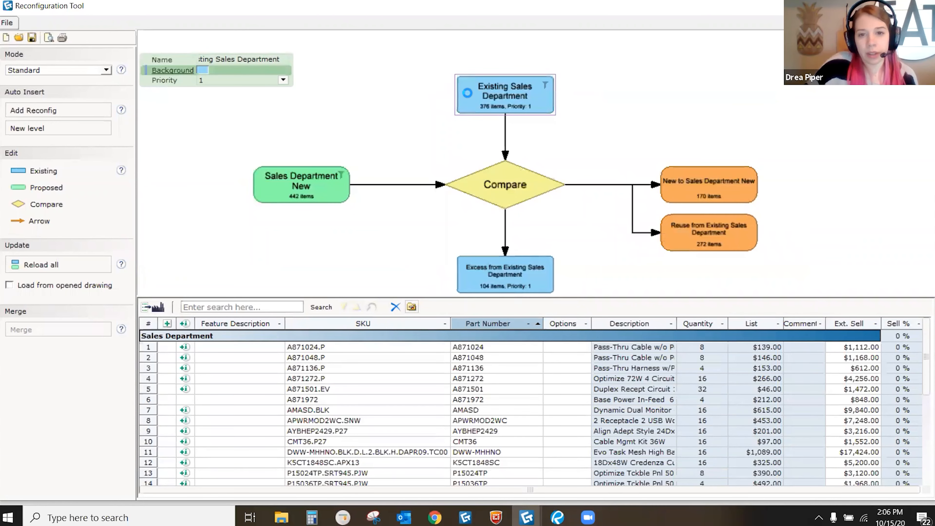
pyautogui.scroll(1, 469, 103)
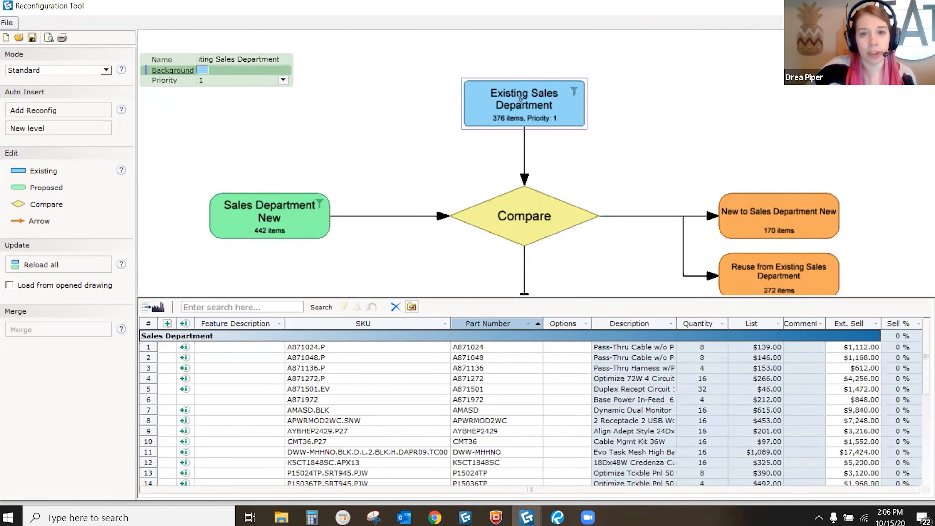
pyautogui.moveTo(516, 157); pyautogui.dragTo(510, 138, button='middle')
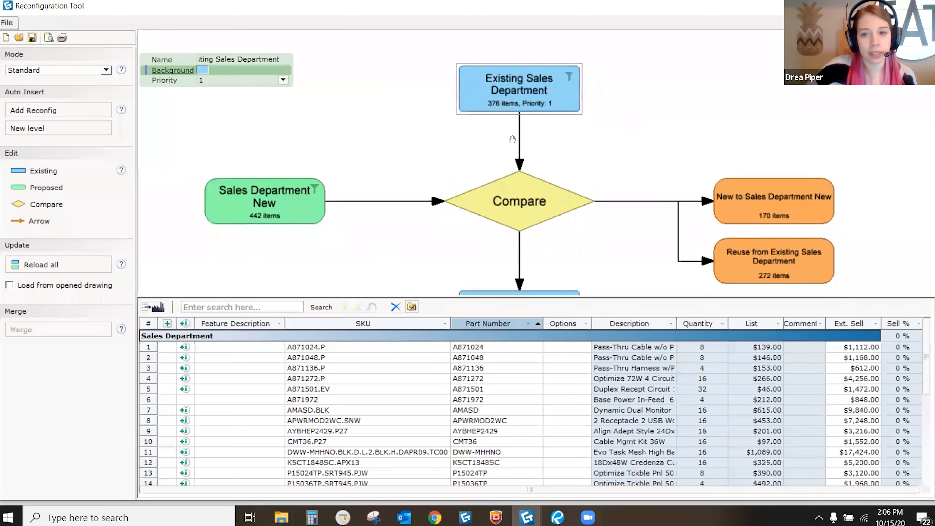
pyautogui.scroll(-2, 509, 138)
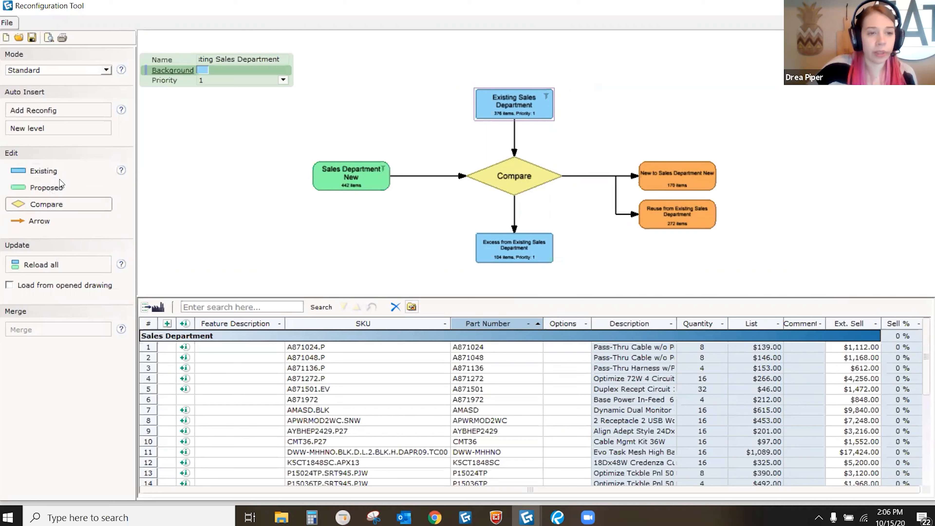
# Step: Place a new Existing 2 box on the canvas and draw an arrow into Compare
pyautogui.moveTo(54, 173); pyautogui.dragTo(435, 108)
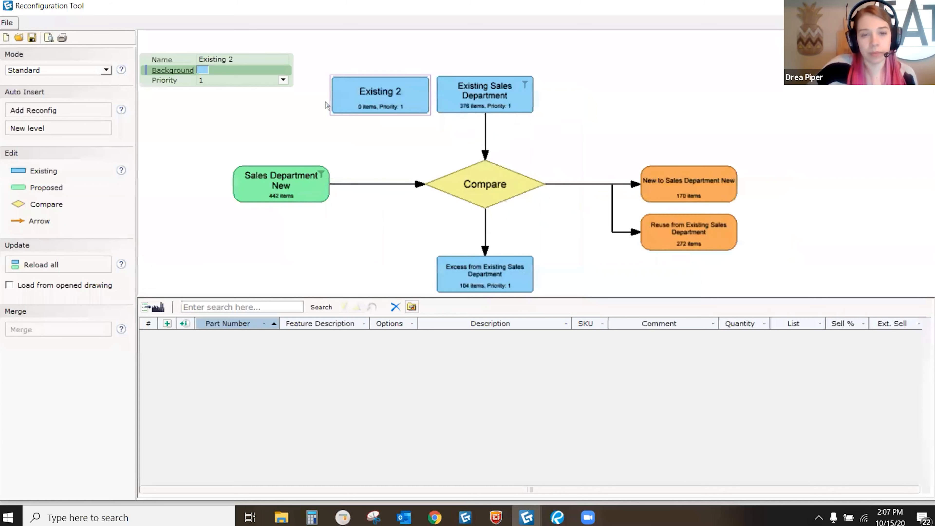
pyautogui.click(44, 223)
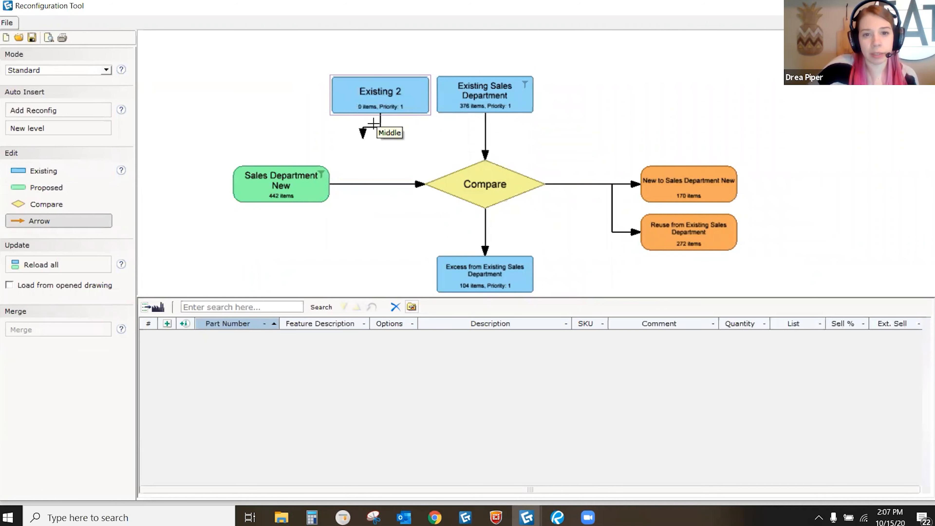
pyautogui.moveTo(380, 114); pyautogui.dragTo(484, 166)
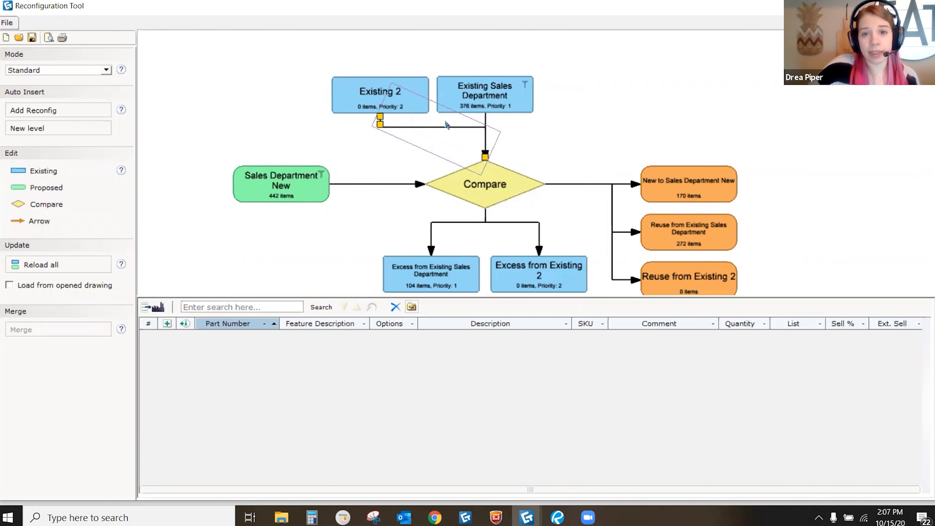
pyautogui.scroll(-3, 516, 202)
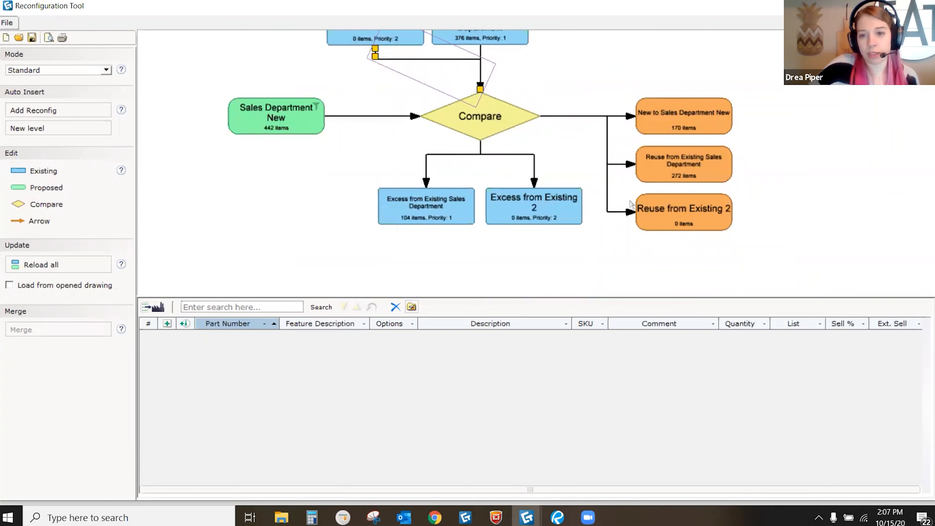
pyautogui.keyDown('ctrl'); pyautogui.scroll(1, 651, 193); pyautogui.keyUp('ctrl')
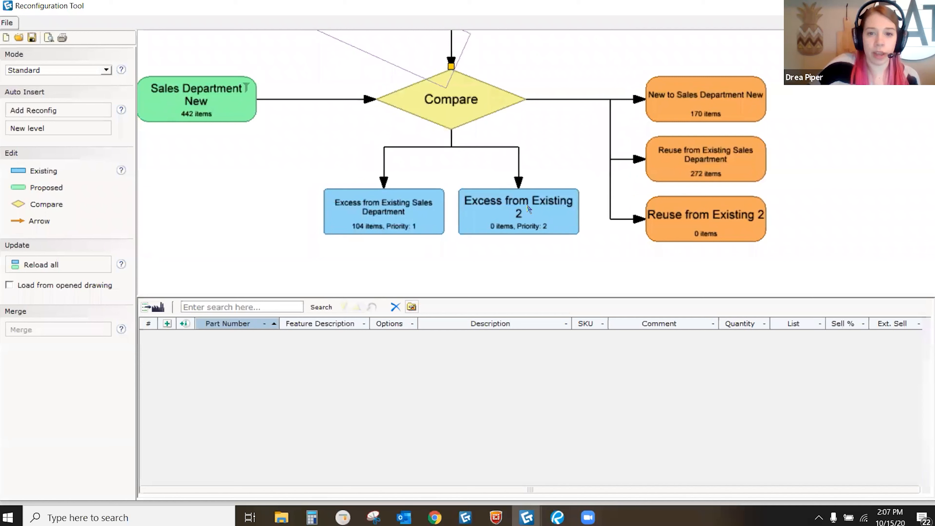
pyautogui.keyDown('ctrl'); pyautogui.scroll(1, 530, 212); pyautogui.keyUp('ctrl')
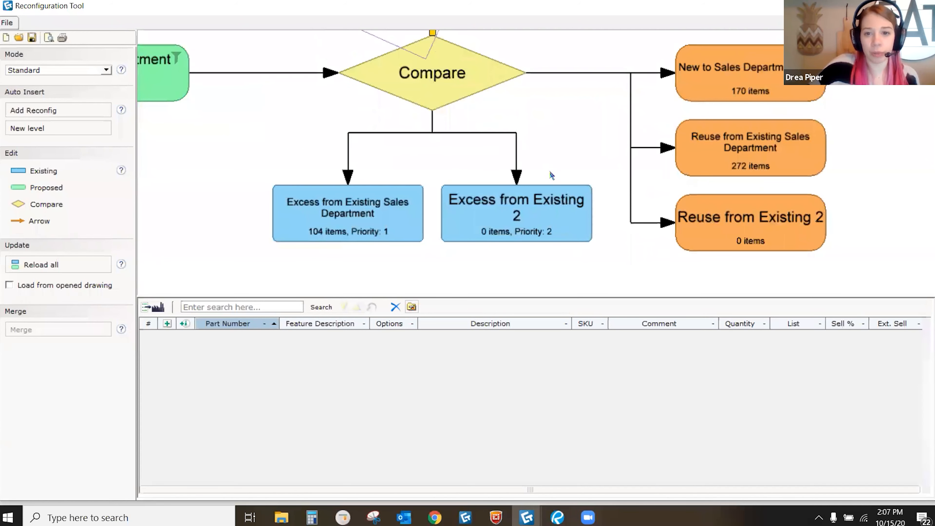
pyautogui.keyDown('ctrl'); pyautogui.scroll(-3, 549, 199); pyautogui.keyUp('ctrl')
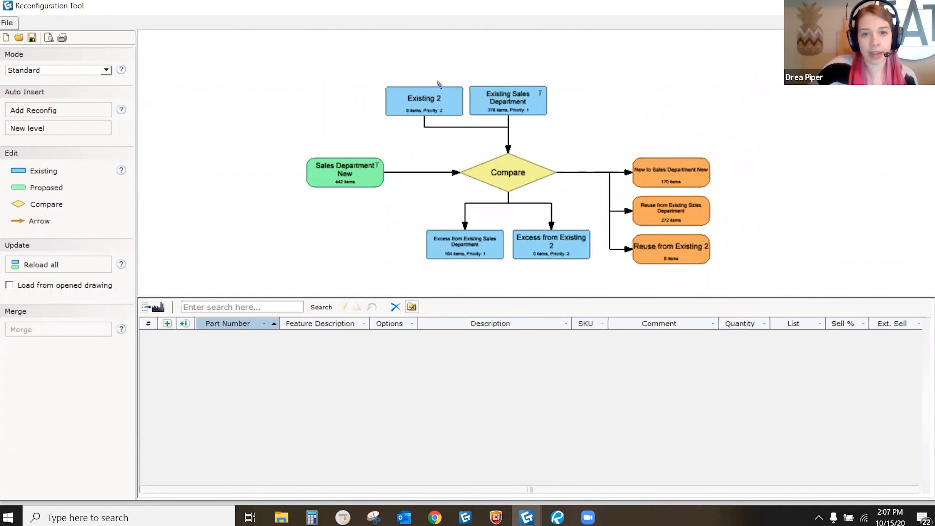
pyautogui.keyDown('ctrl'); pyautogui.scroll(2, 433, 100); pyautogui.keyUp('ctrl')
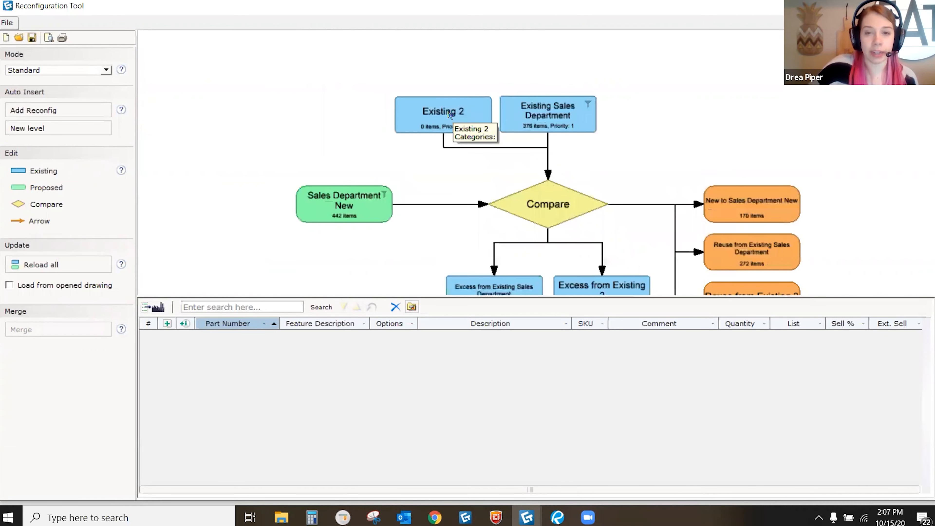
# Step: Source Existing 2 from Example 2's Customer Service Department view, cutting New to 98 items
pyautogui.doubleClick(448, 114)
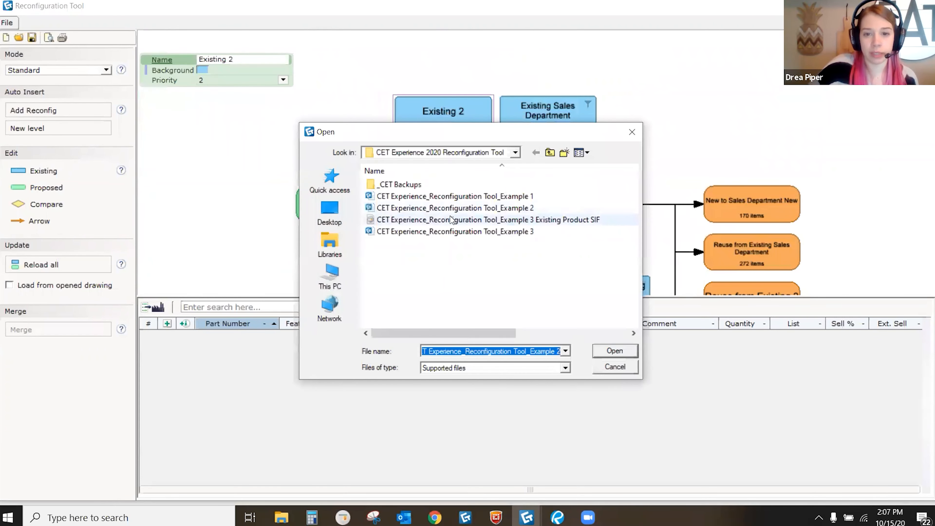
pyautogui.click(457, 209)
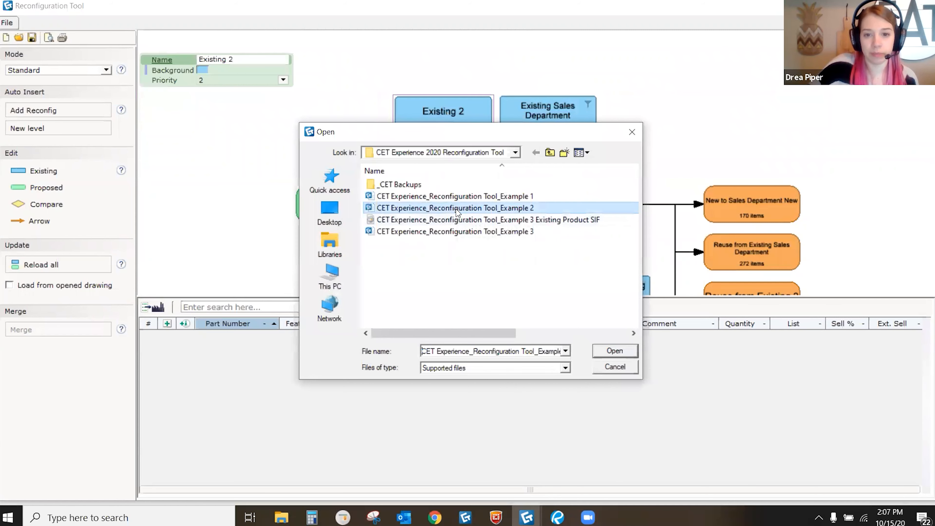
pyautogui.click(619, 352)
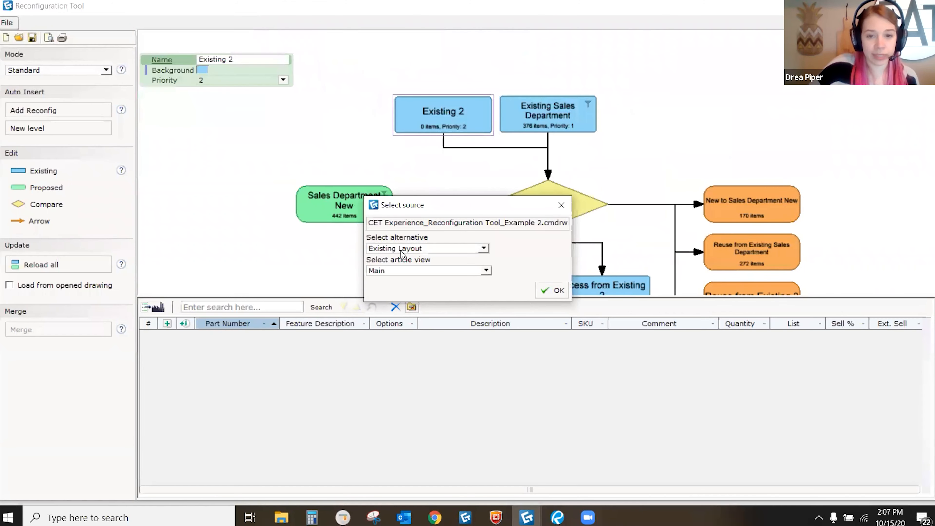
pyautogui.click(402, 270)
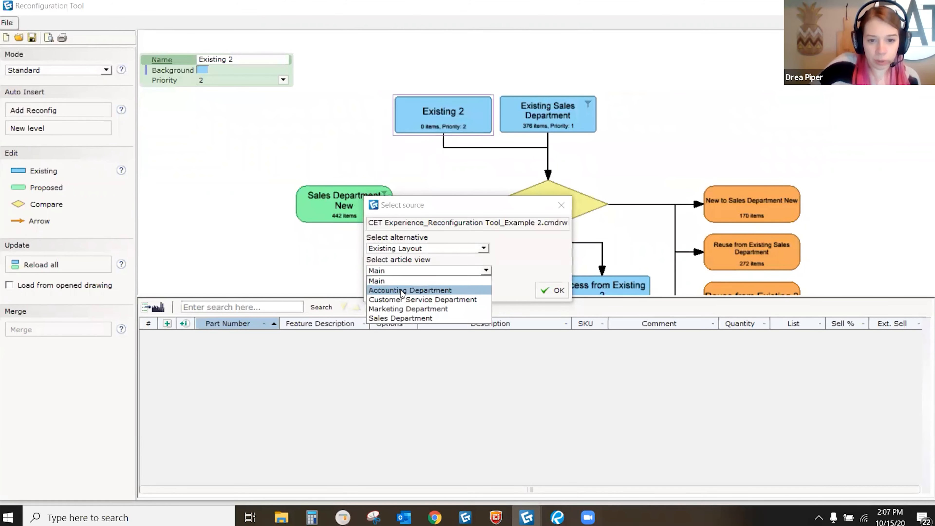
pyautogui.click(404, 302)
pyautogui.click(552, 290)
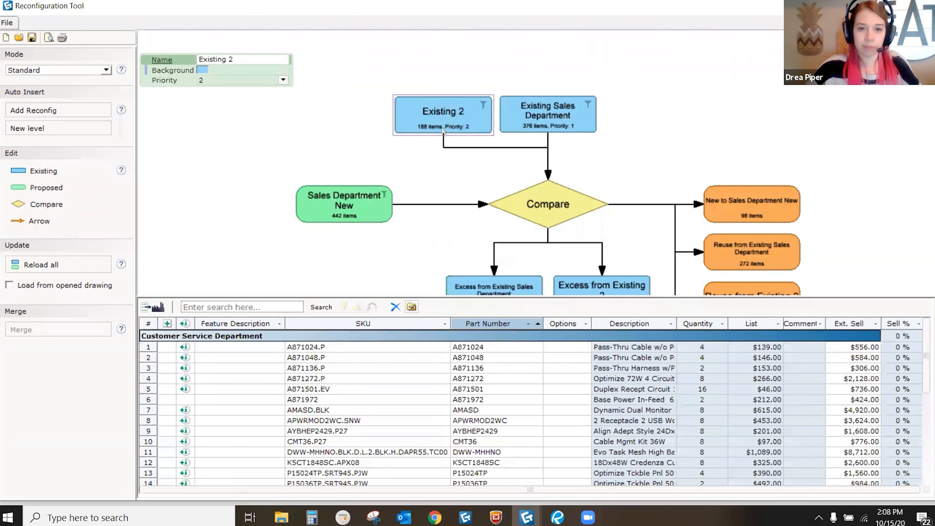
pyautogui.scroll(4, 443, 129)
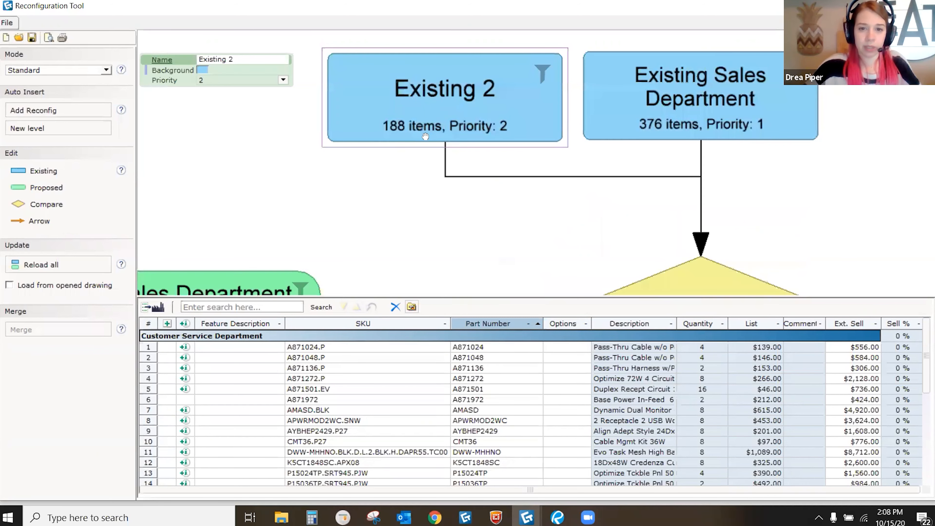
pyautogui.moveTo(425, 136); pyautogui.dragTo(431, 149, button='middle')
# Step: Rename Existing 2 to 'Existing Customer Service Department'
pyautogui.click(235, 60)
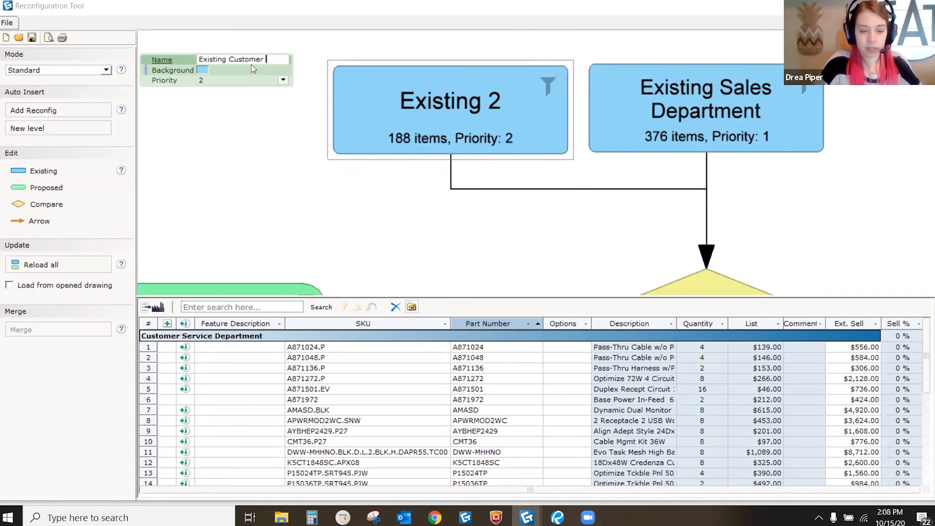
pyautogui.write('Customer Service ')
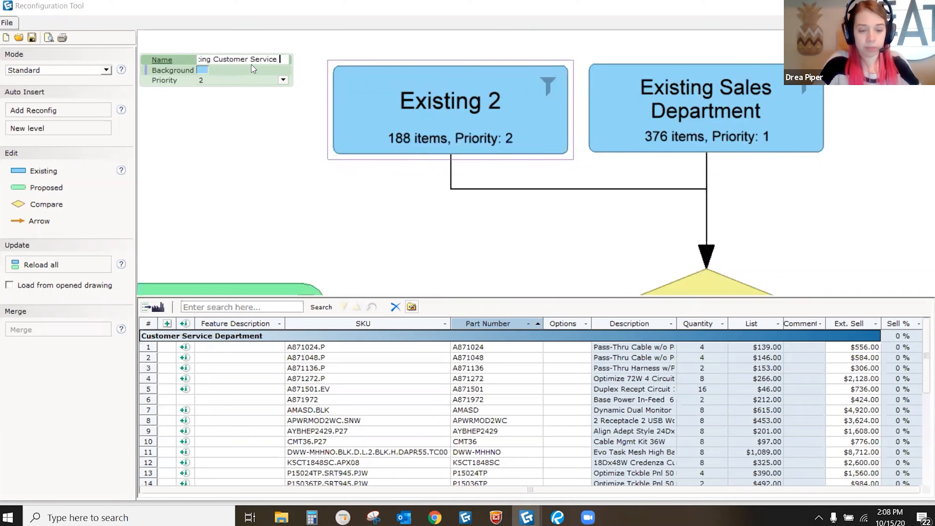
pyautogui.write('Department')
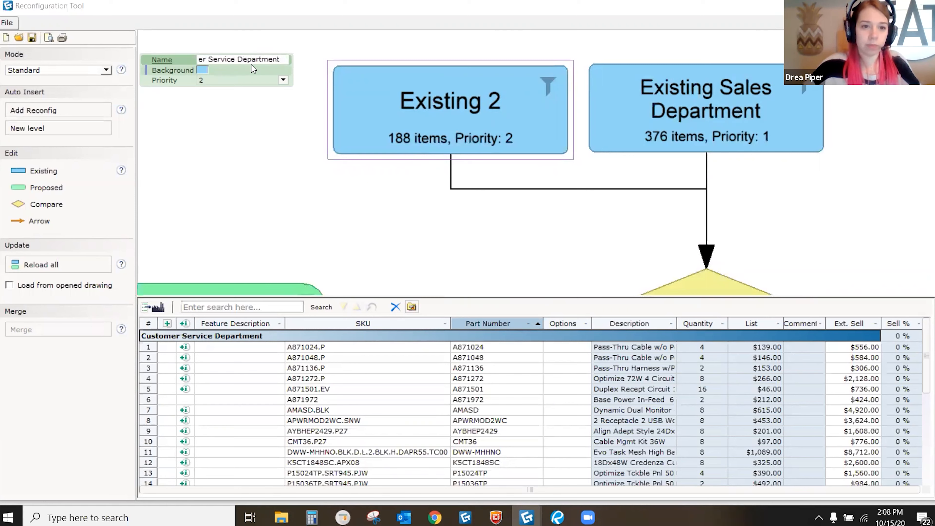
pyautogui.press('Return')
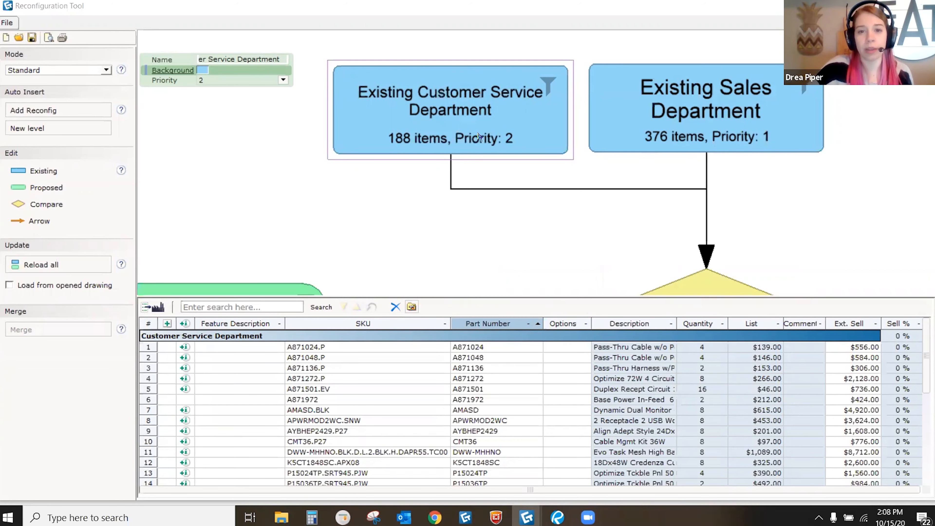
pyautogui.scroll(-3, 533, 137)
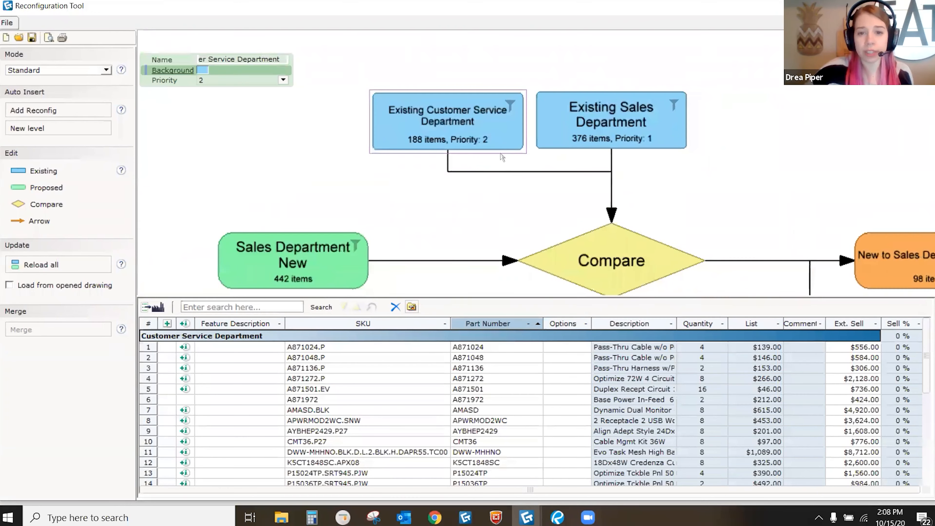
pyautogui.moveTo(553, 130); pyautogui.dragTo(523, 116, button='middle')
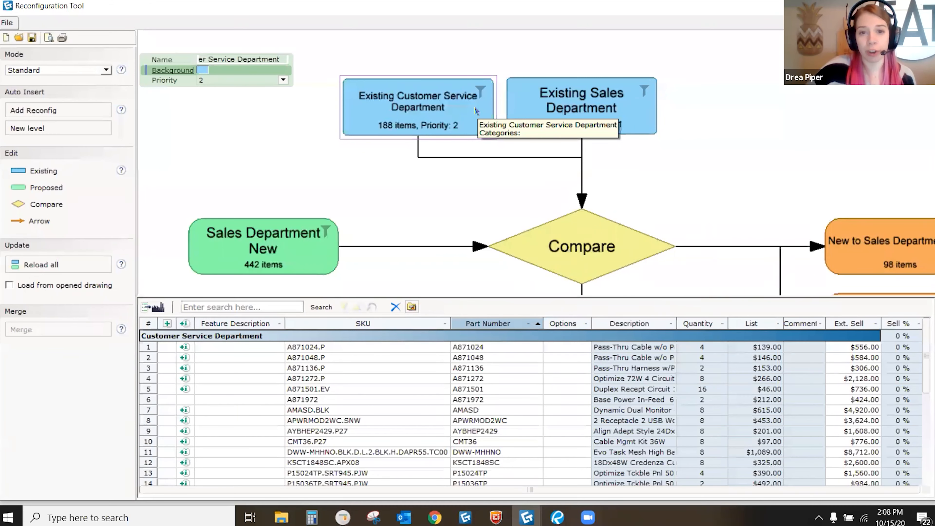
pyautogui.scroll(1, 599, 134)
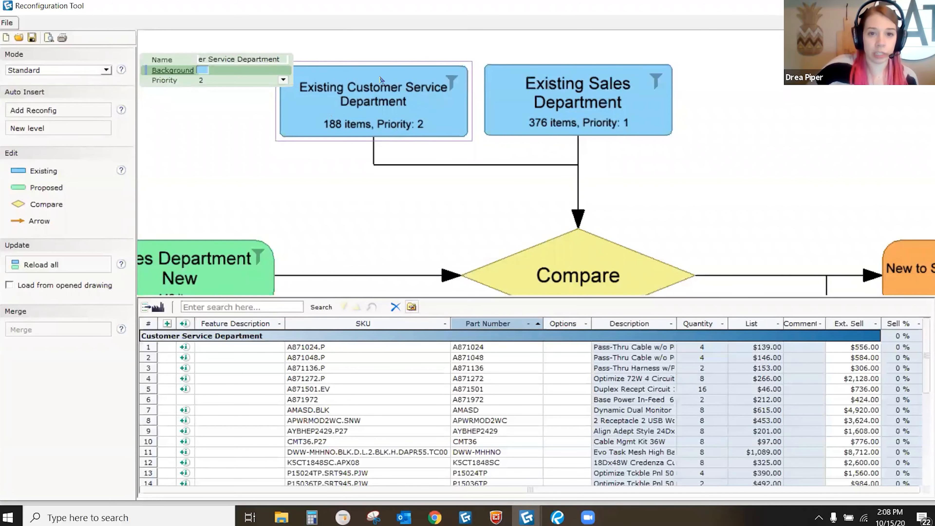
pyautogui.scroll(-1, 476, 123)
pyautogui.moveTo(467, 124); pyautogui.dragTo(517, 148, button='middle')
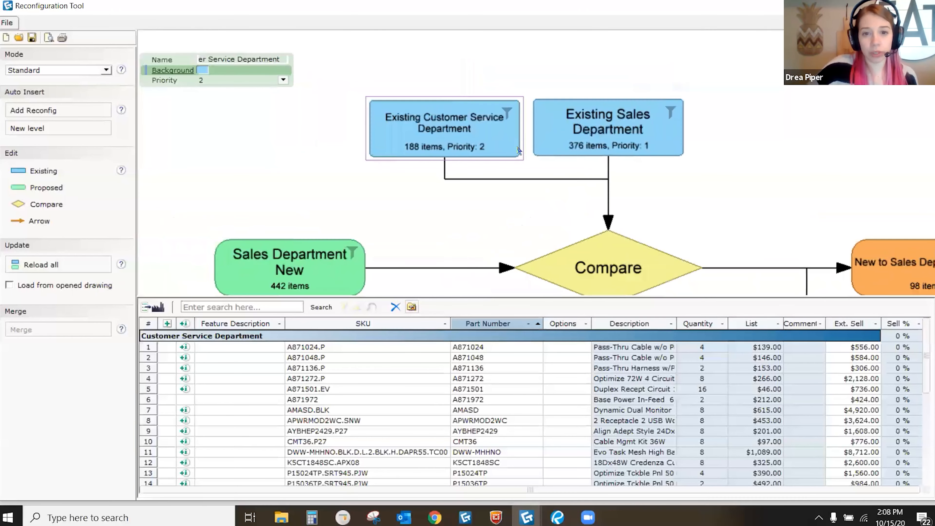
pyautogui.moveTo(333, 125); pyautogui.dragTo(388, 116, button='middle')
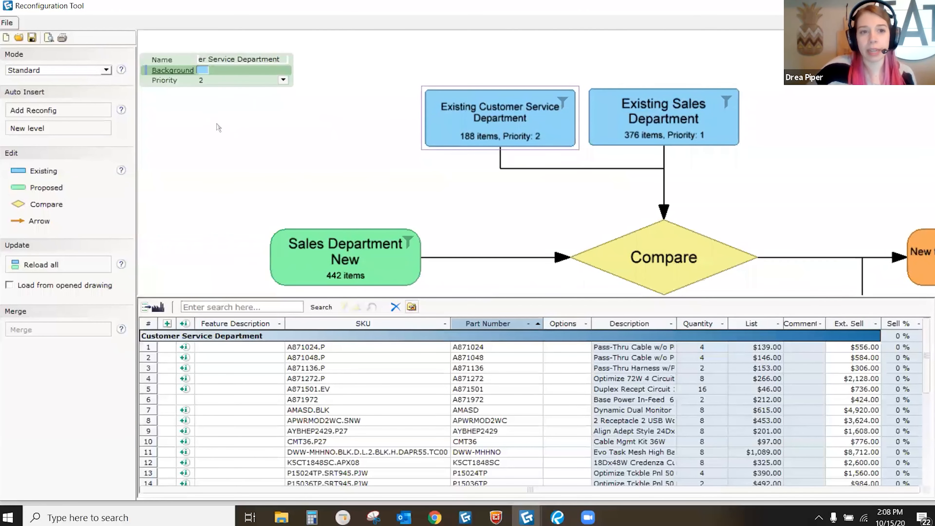
pyautogui.scroll(-2, 372, 101)
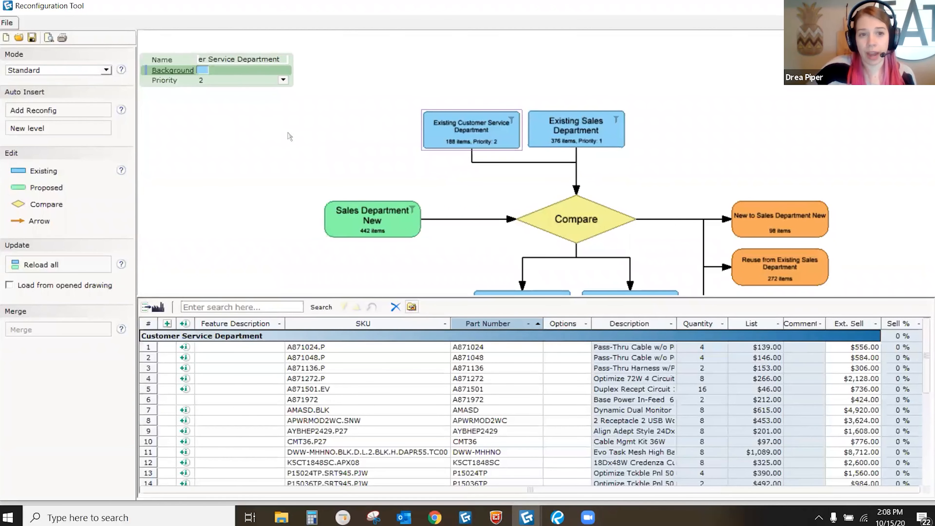
pyautogui.moveTo(499, 148); pyautogui.dragTo(483, 124, button='middle')
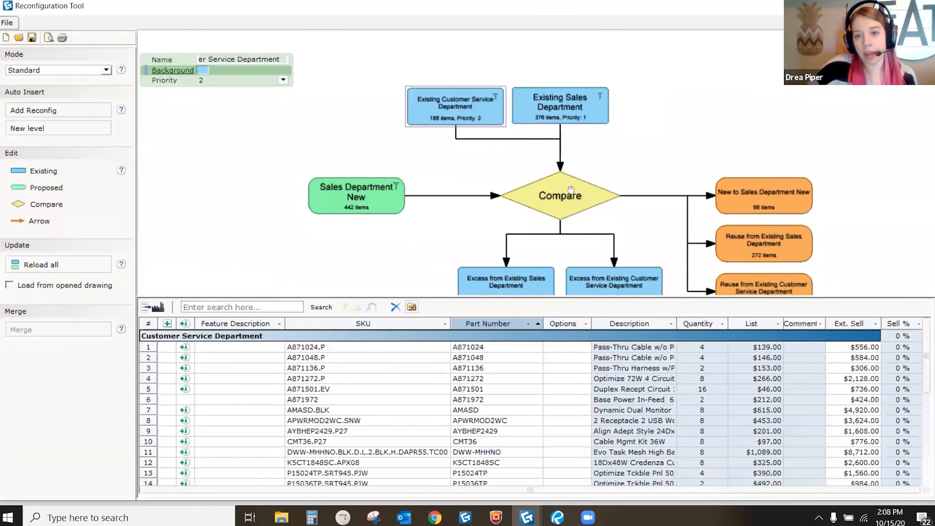
pyautogui.moveTo(568, 186); pyautogui.dragTo(549, 115, button='middle')
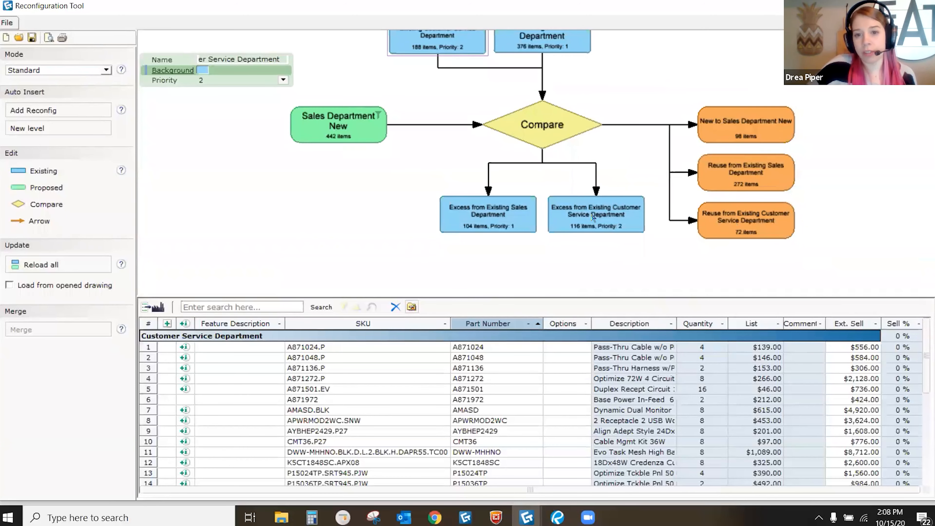
pyautogui.scroll(-4, 562, 152)
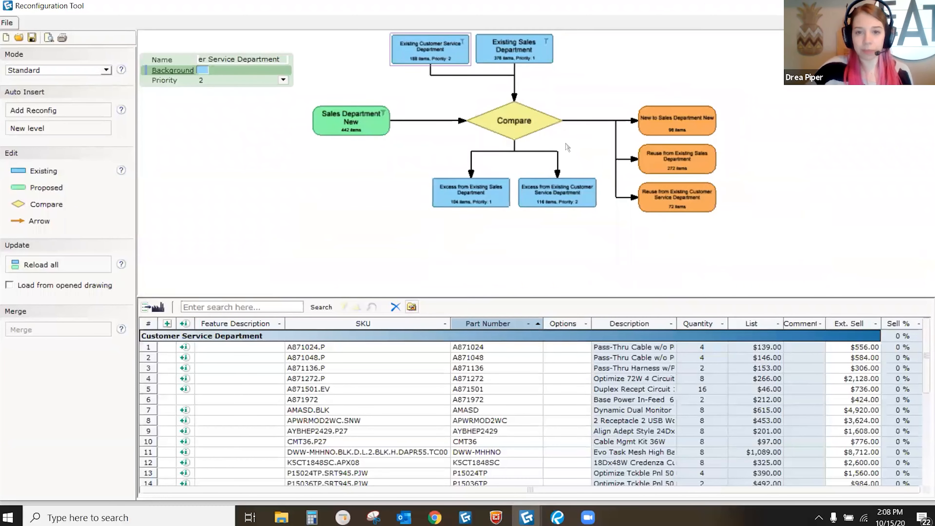
pyautogui.moveTo(543, 181); pyautogui.dragTo(534, 174, button='middle')
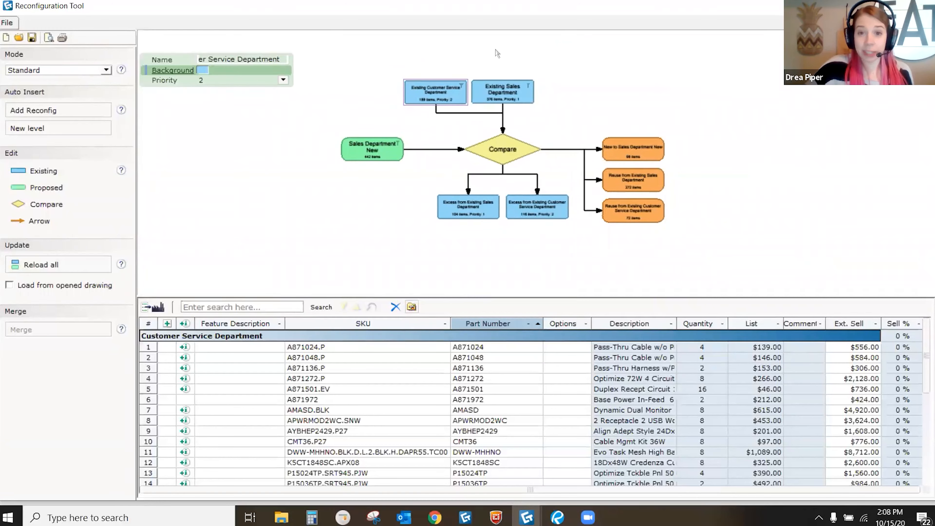
pyautogui.moveTo(545, 216); pyautogui.dragTo(544, 184, button='middle')
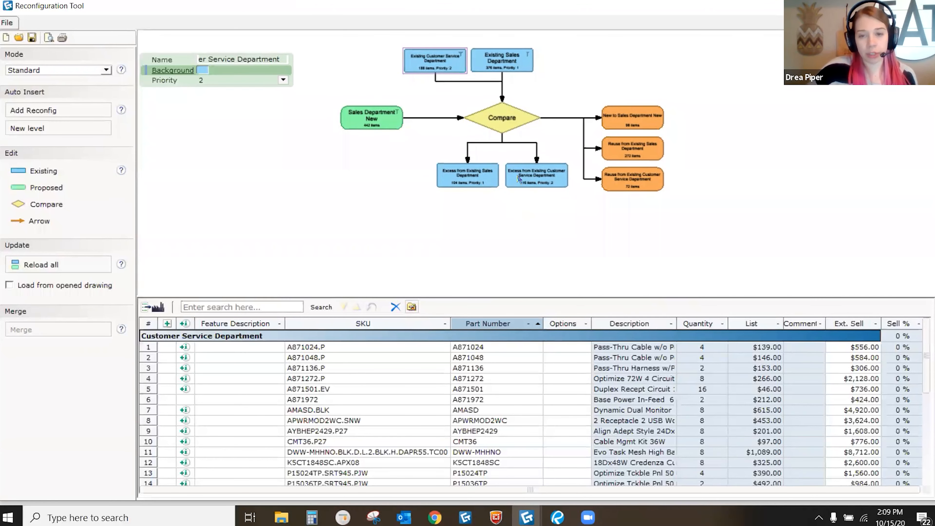
pyautogui.scroll(-2, 515, 178)
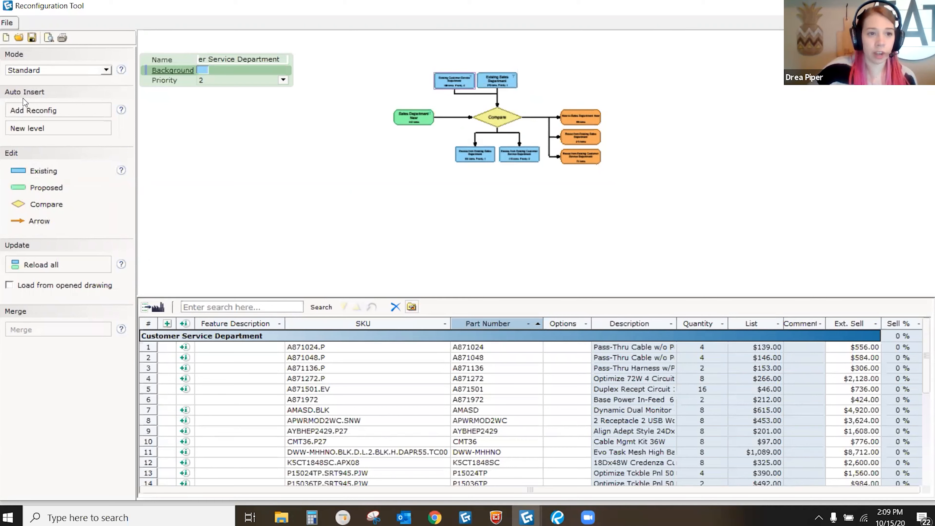
# Step: Insert a new level adding Proposed 2 and a second Compare fed by both Excess outputs
pyautogui.click(38, 129)
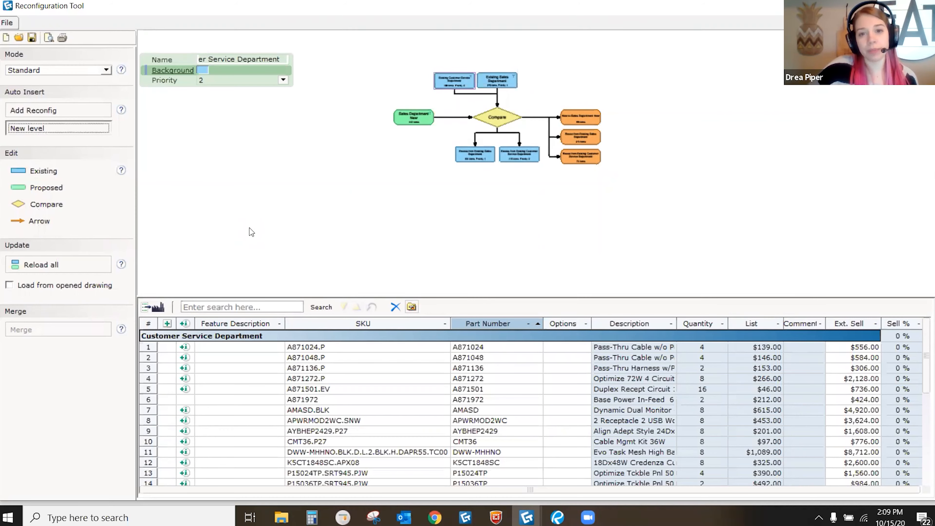
pyautogui.moveTo(554, 213); pyautogui.dragTo(532, 175, button='middle')
pyautogui.scroll(1, 584, 169)
pyautogui.moveTo(590, 159); pyautogui.dragTo(592, 140, button='middle')
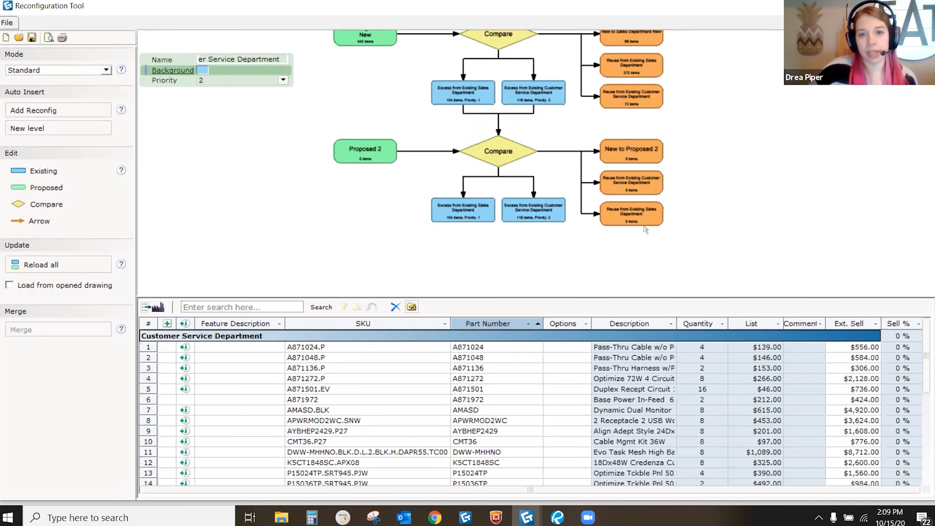
pyautogui.scroll(5, 511, 109)
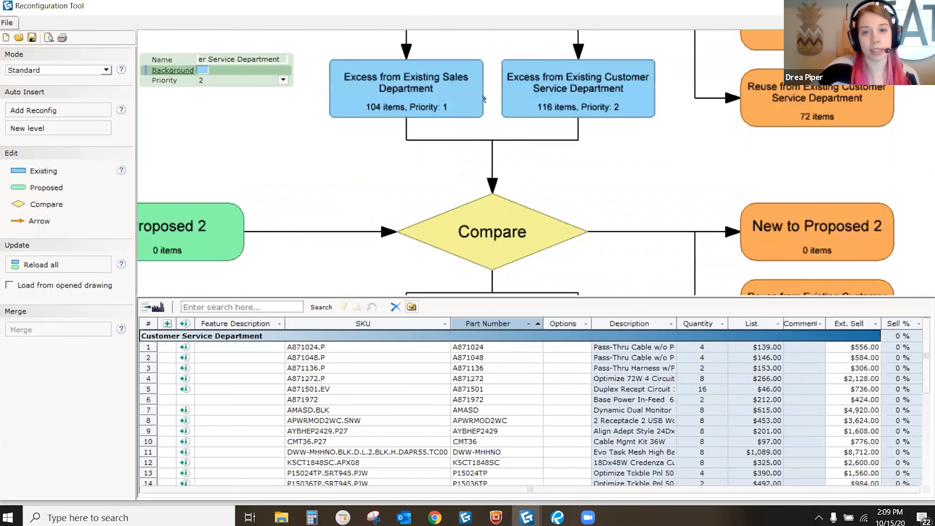
pyautogui.scroll(1, 508, 133)
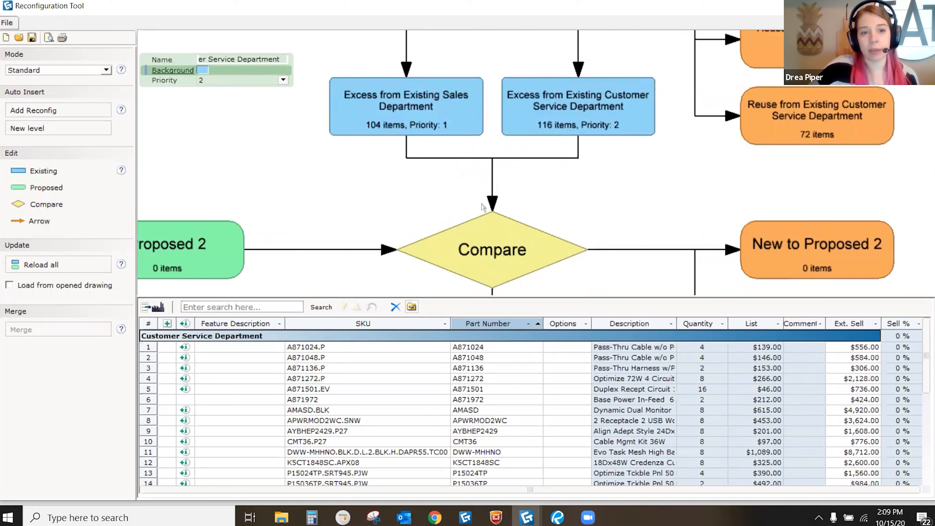
pyautogui.scroll(-4, 519, 153)
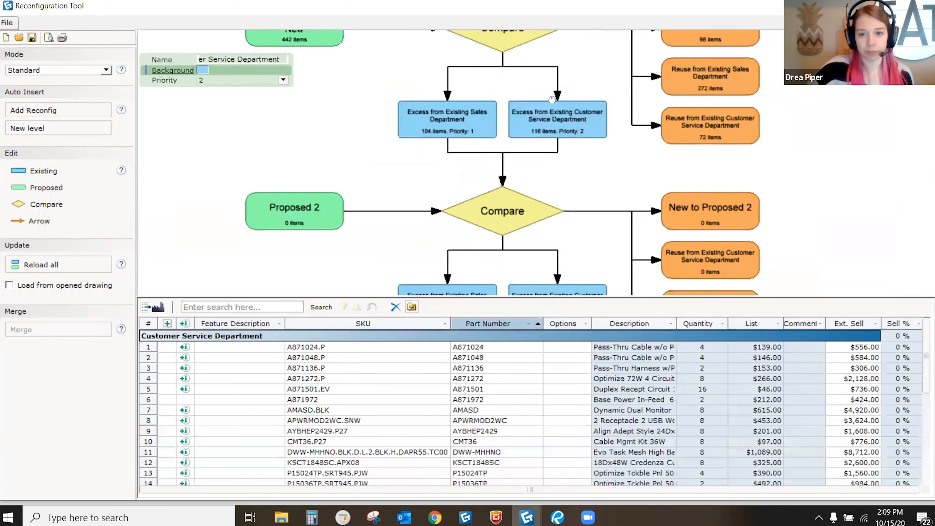
pyautogui.moveTo(554, 129); pyautogui.dragTo(576, 156, button='middle')
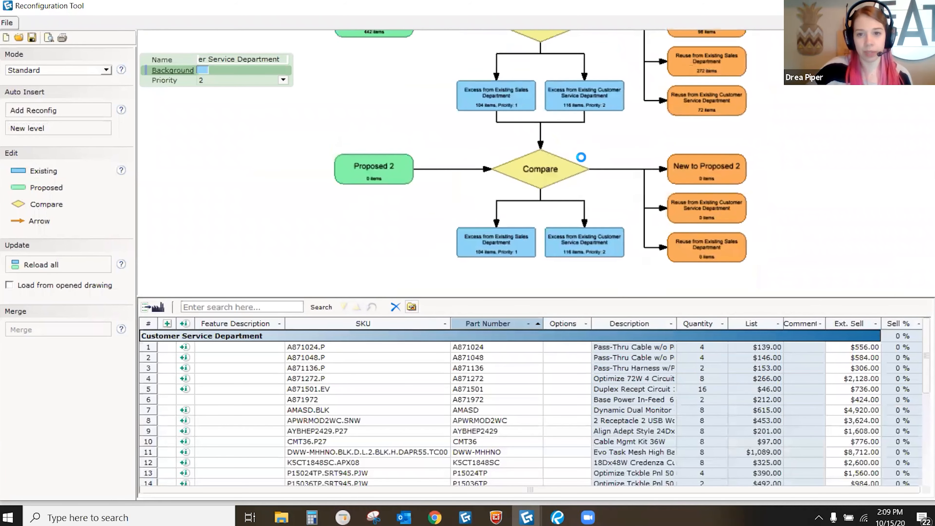
pyautogui.scroll(4, 566, 77)
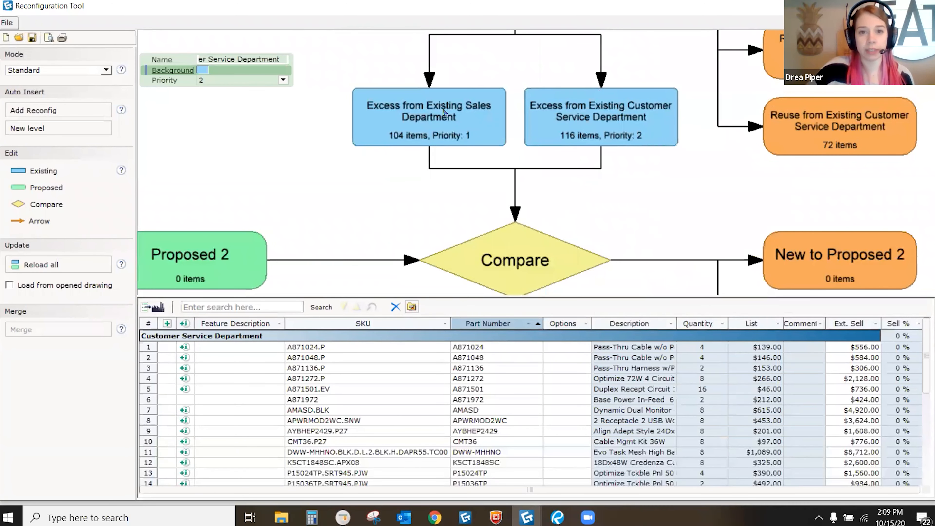
pyautogui.click(438, 171)
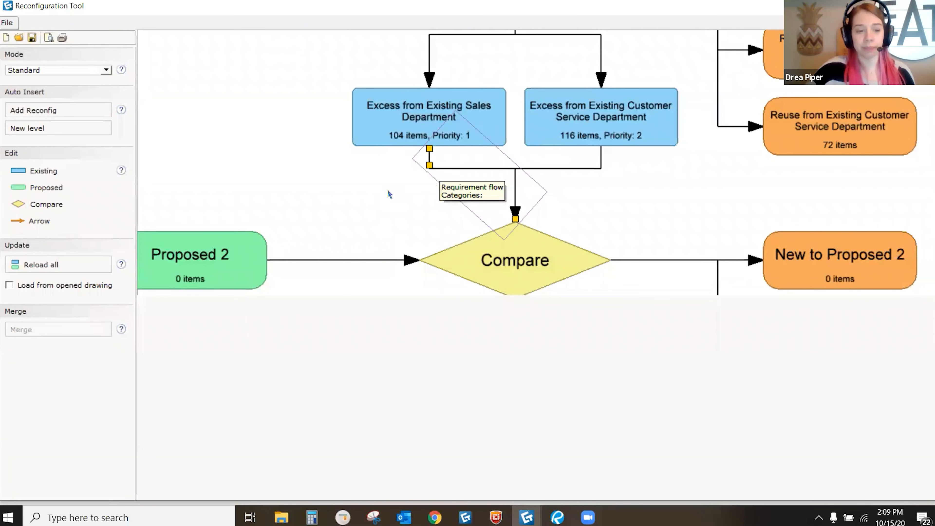
pyautogui.scroll(-4, 426, 176)
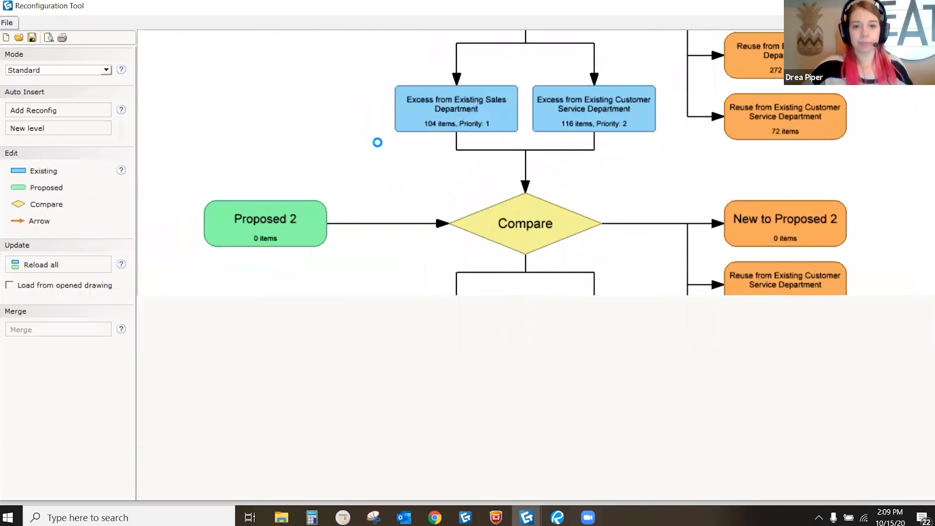
pyautogui.moveTo(494, 147); pyautogui.dragTo(511, 128, button='middle')
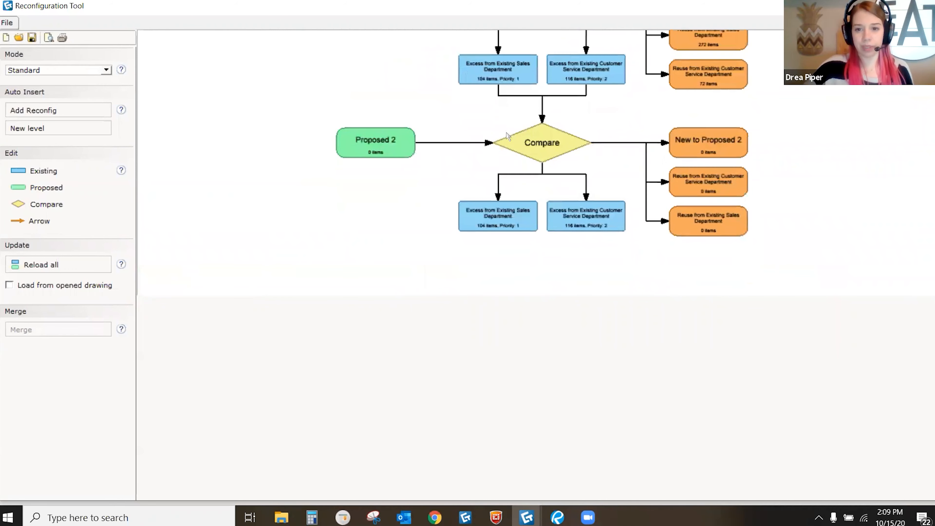
pyautogui.scroll(4, 408, 153)
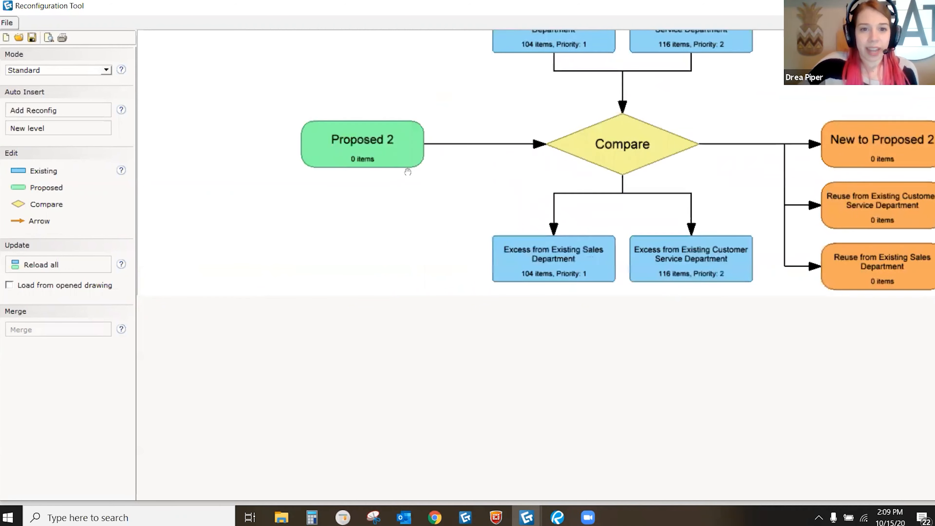
pyautogui.scroll(1, 390, 159)
# Step: Load the CET Experience_Reconfiguration Tool_Example 2 drawing as the Proposed 2 node's source
pyautogui.doubleClick(396, 164)
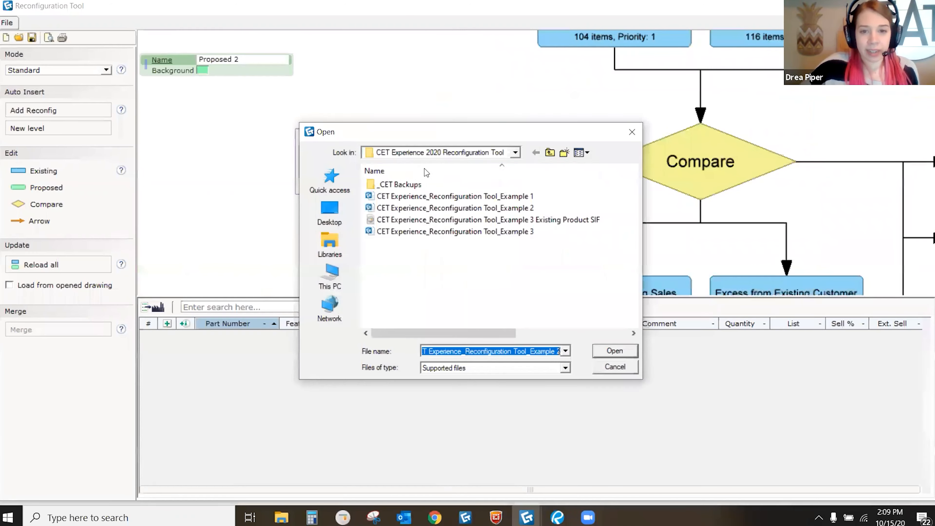
pyautogui.click(463, 209)
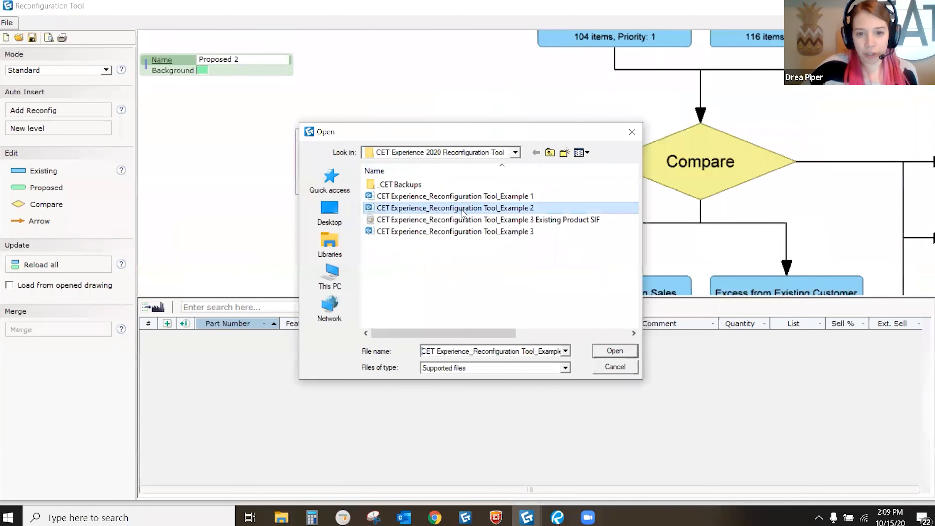
pyautogui.click(614, 352)
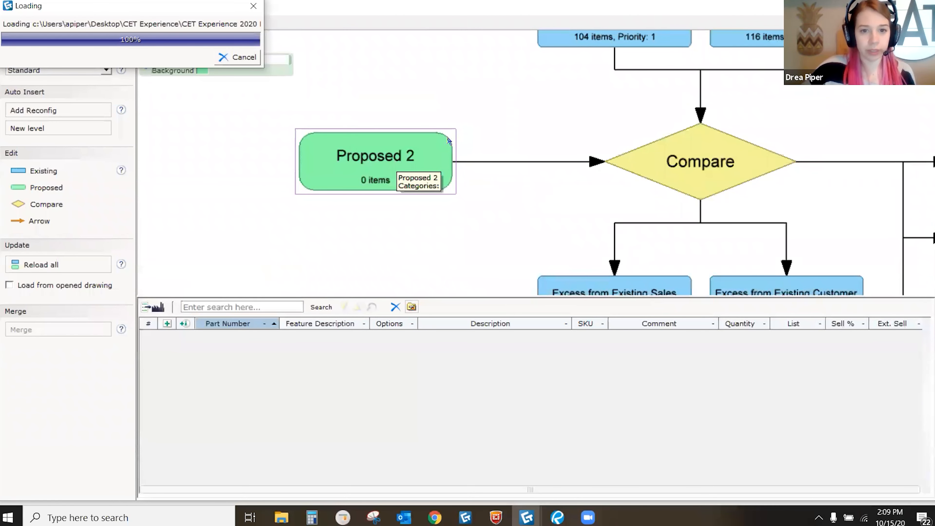
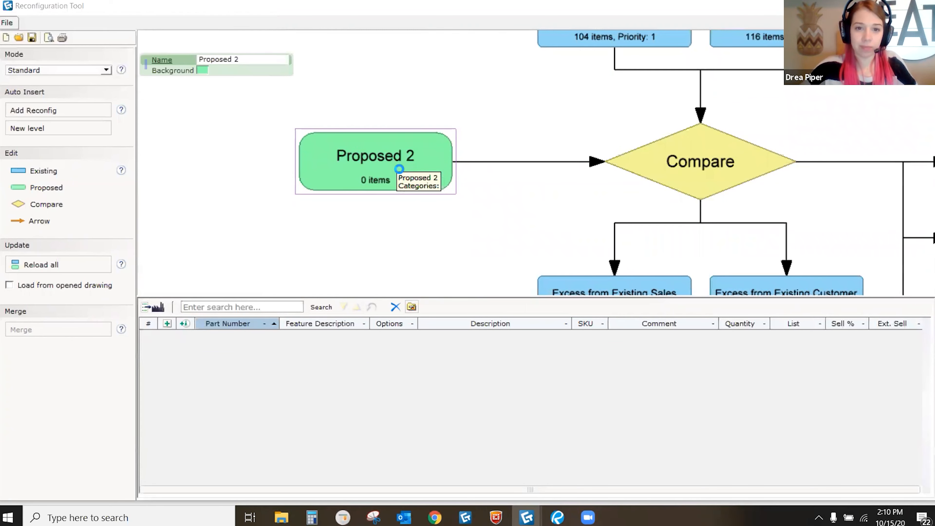
# Step: Load New Layout's Customer Service Department NEW view (221 items) into Proposed 2 and rename it 'Customer Service New'
pyautogui.click(434, 249)
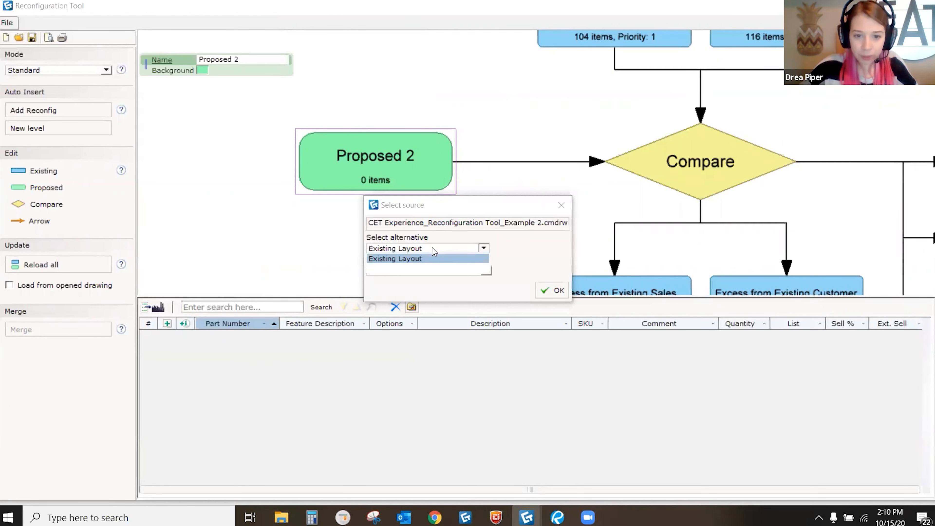
pyautogui.click(407, 270)
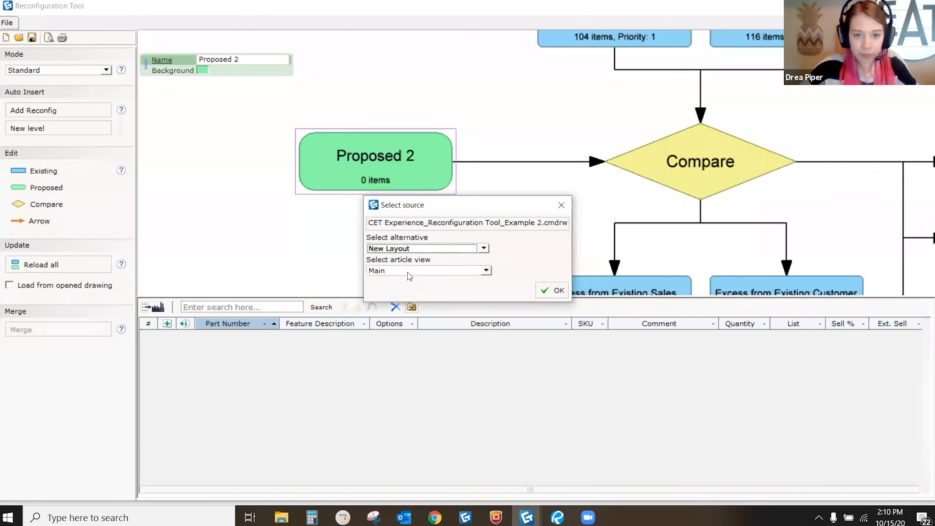
pyautogui.click(409, 272)
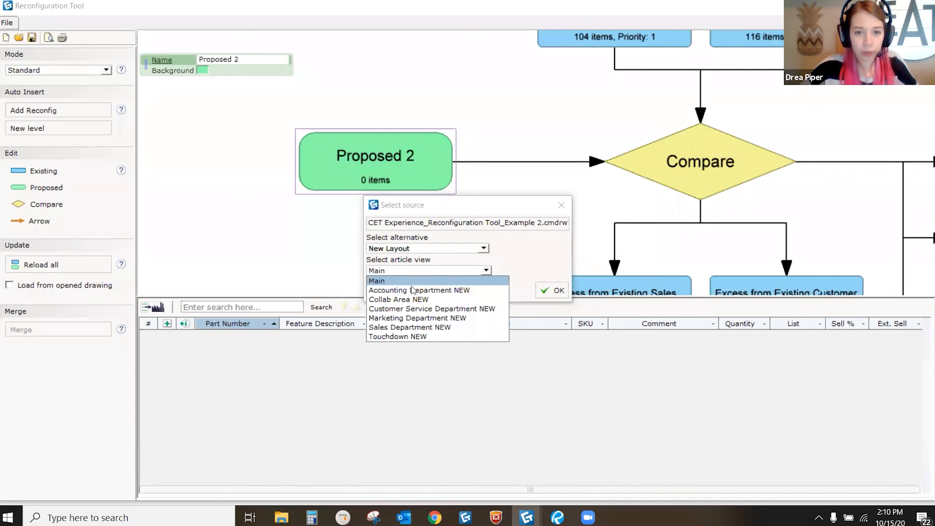
pyautogui.click(414, 309)
pyautogui.click(558, 290)
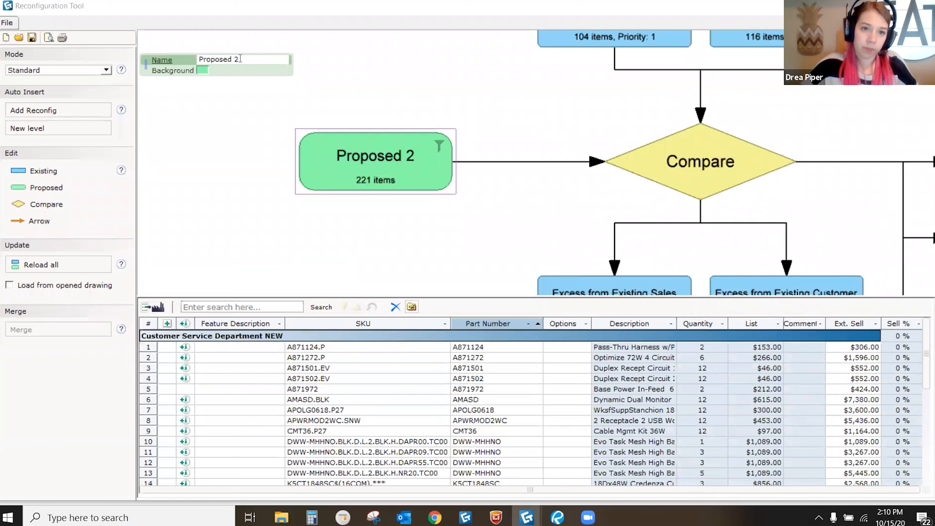
pyautogui.moveTo(240, 59); pyautogui.dragTo(193, 62)
pyautogui.write('Cus')
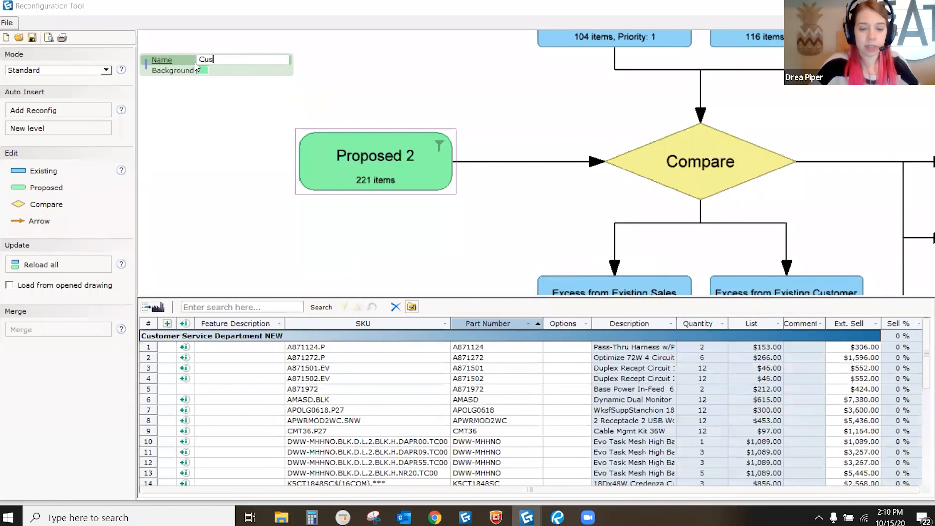
pyautogui.write('tomer Service')
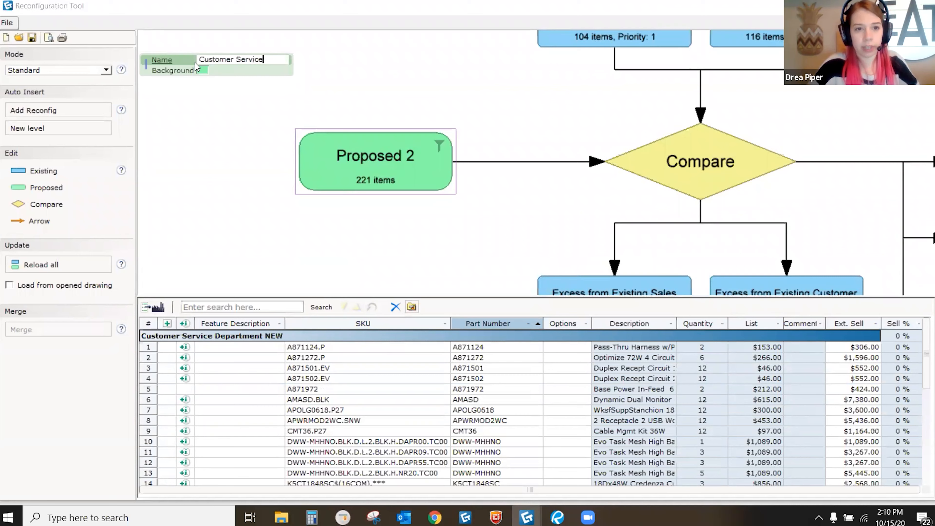
pyautogui.write(' New')
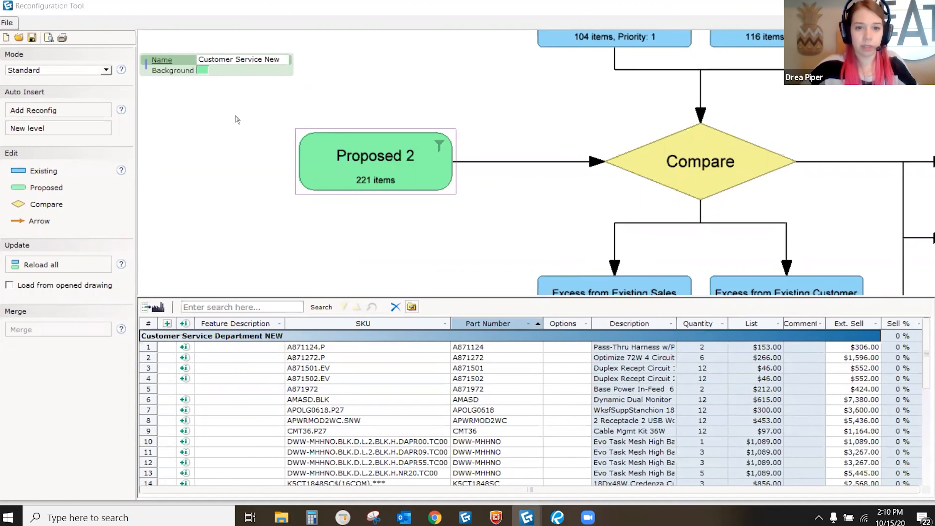
# Step: Commit the name 'Customer Service New' for the proposed box
pyautogui.press('Return')
pyautogui.click(396, 210)
pyautogui.moveTo(399, 208); pyautogui.dragTo(423, 177, button='middle')
pyautogui.scroll(-1, 448, 148)
# Step: Place an empty Existing 3 box left of the top boxes above Compare
pyautogui.moveTo(447, 146); pyautogui.dragTo(474, 166, button='middle')
pyautogui.scroll(-1, 424, 166)
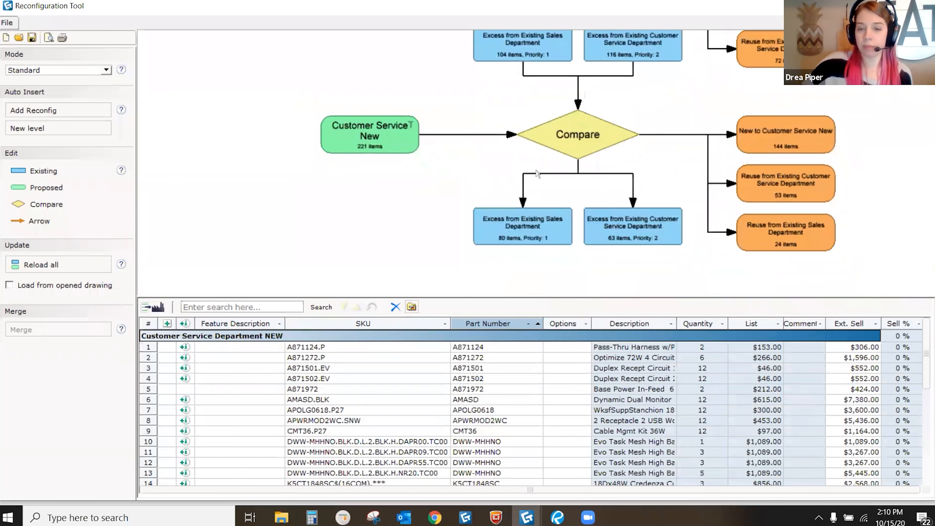
pyautogui.scroll(1, 702, 187)
pyautogui.moveTo(701, 185); pyautogui.dragTo(677, 171, button='middle')
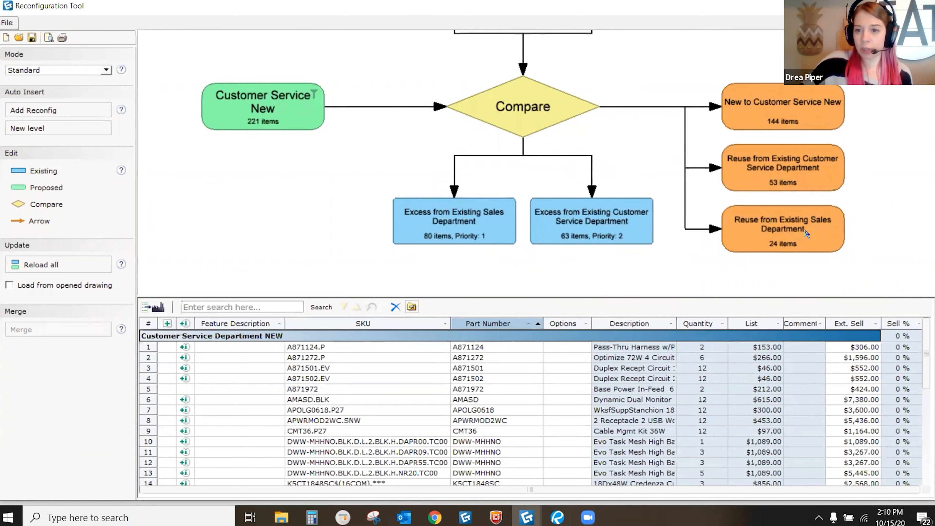
pyautogui.scroll(1, 807, 111)
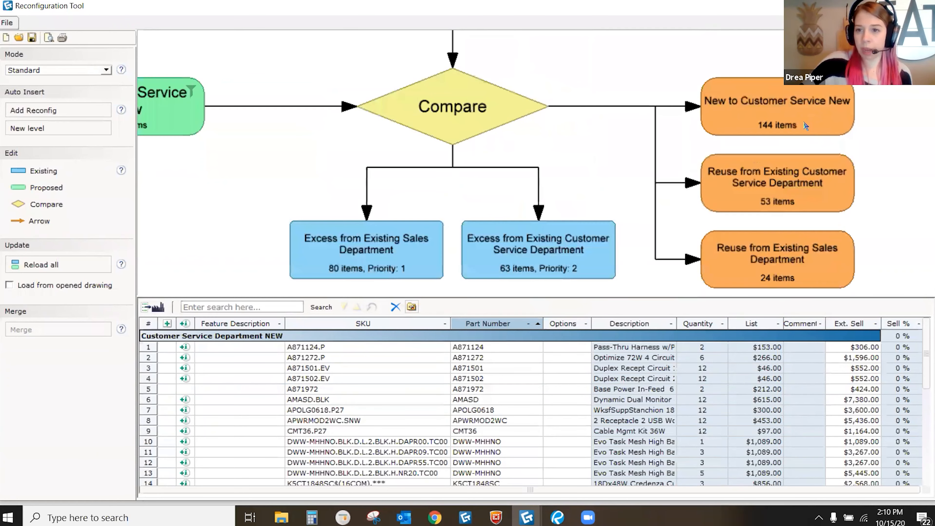
pyautogui.scroll(-2, 800, 183)
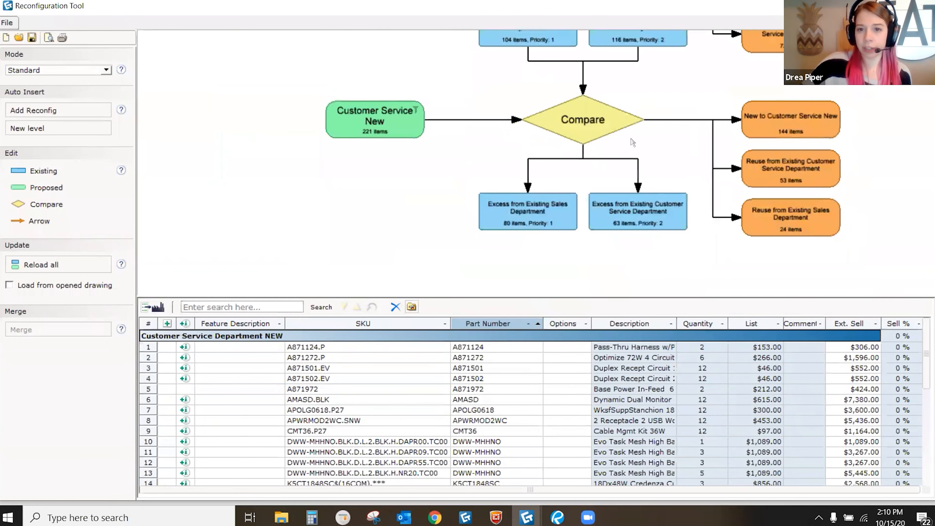
pyautogui.moveTo(552, 111); pyautogui.dragTo(478, 158, button='middle')
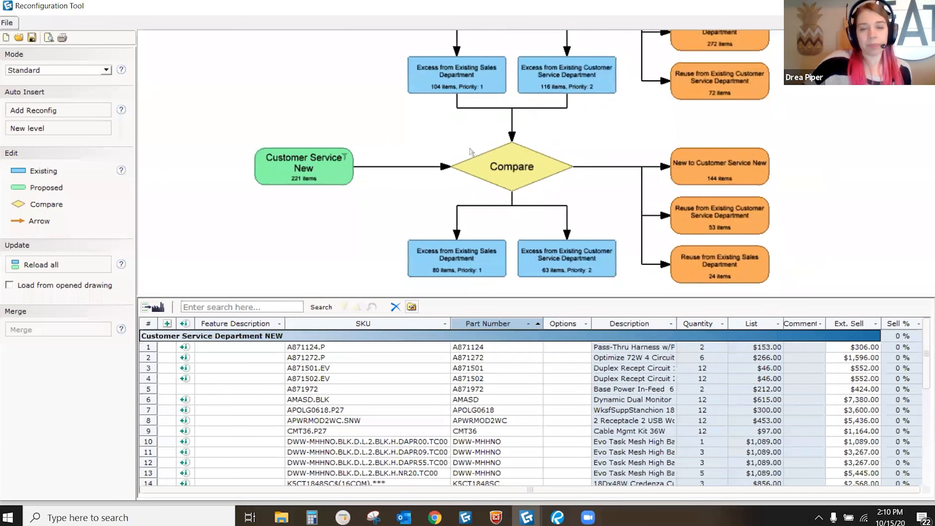
pyautogui.scroll(-1, 471, 151)
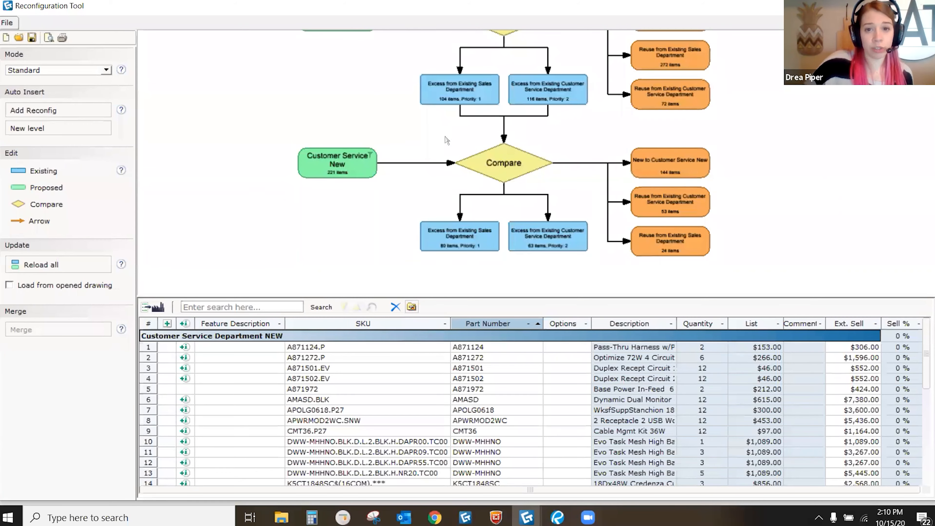
pyautogui.moveTo(55, 176); pyautogui.dragTo(373, 99)
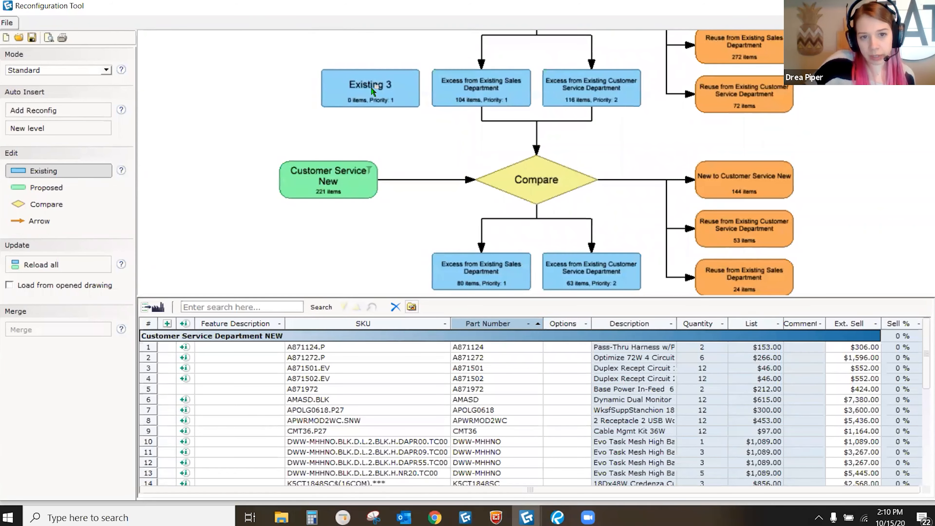
# Step: Load Example 2's Existing Layout Accounting Department view (260 items) into Existing 3
pyautogui.click(372, 90)
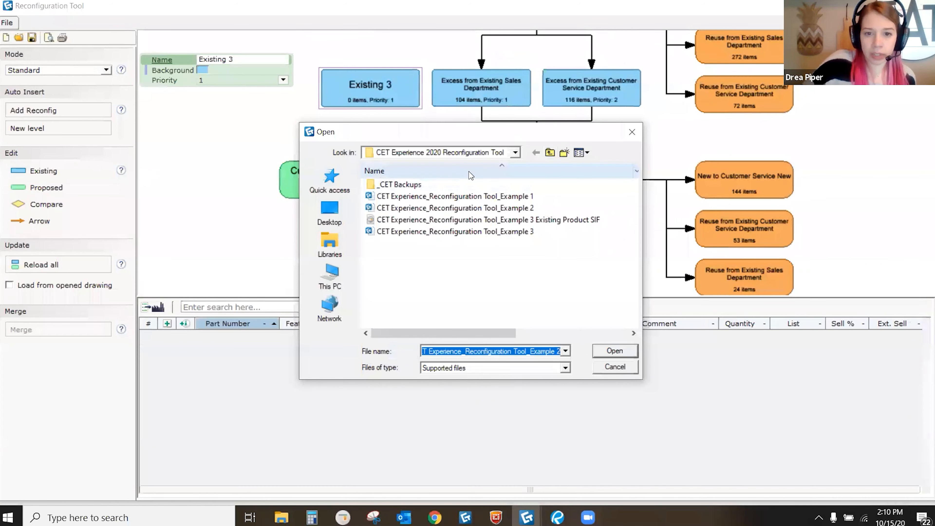
pyautogui.click(522, 208)
pyautogui.click(608, 353)
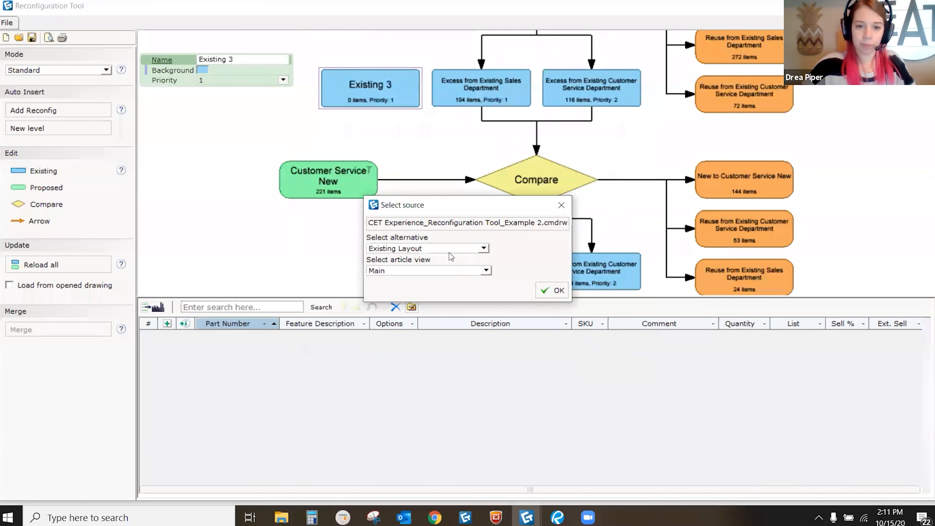
pyautogui.click(387, 271)
pyautogui.click(391, 291)
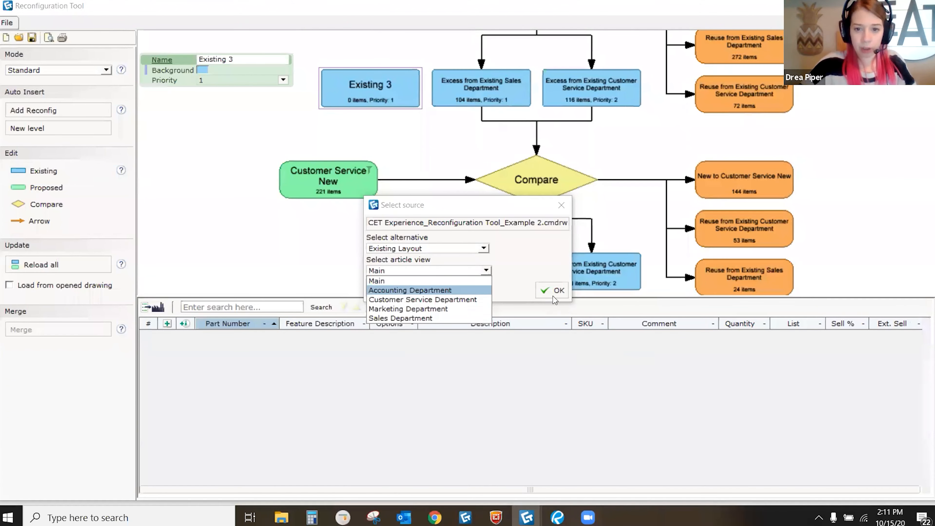
pyautogui.click(559, 291)
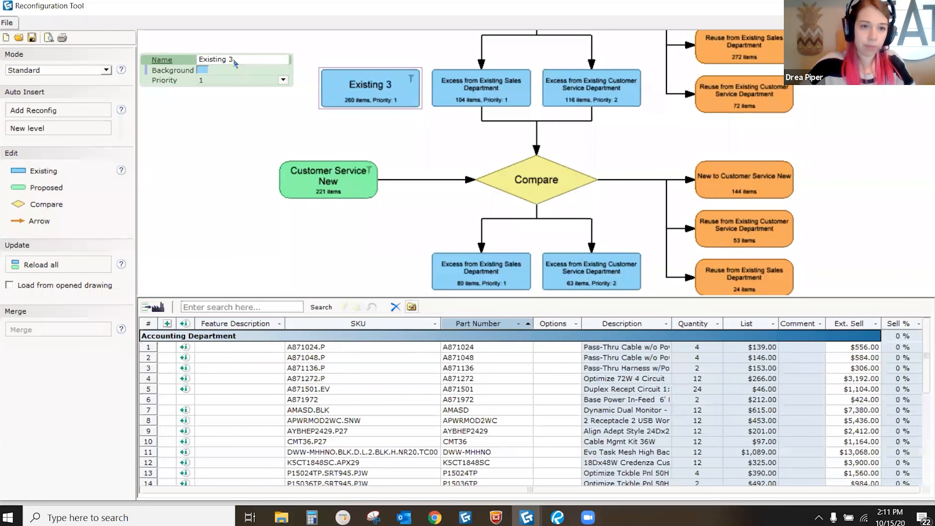
# Step: Rename the box 'Existing Accounting Departent' and set its priority to 3
pyautogui.press('BackSpace')
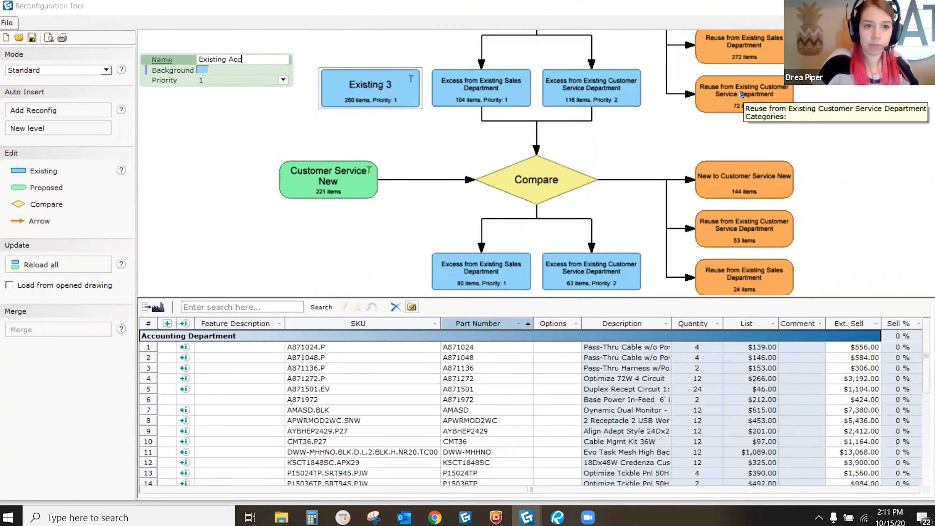
pyautogui.write('Accounting Departent')
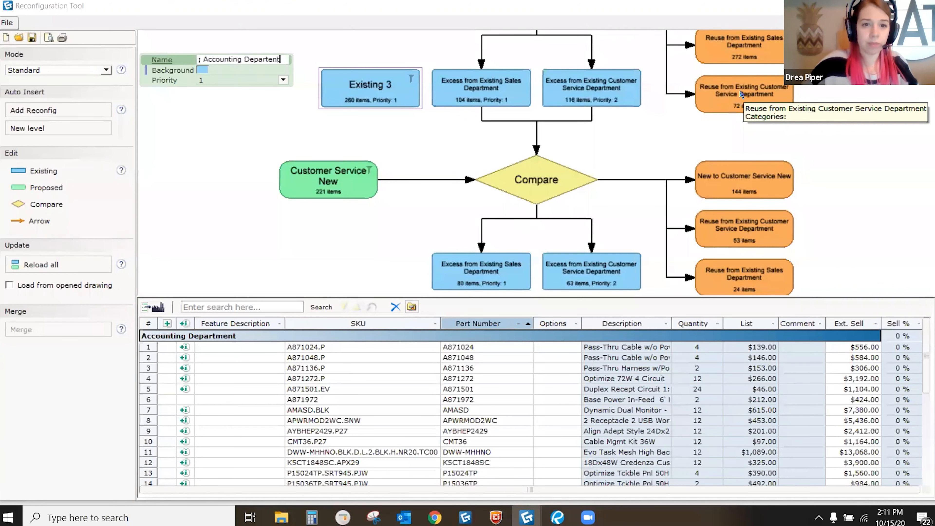
pyautogui.press('Tab')
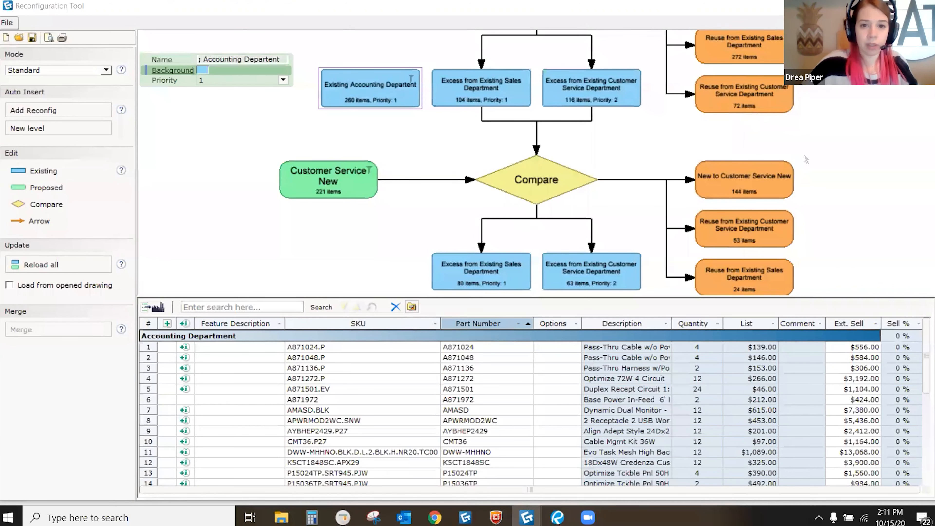
pyautogui.scroll(1, 330, 87)
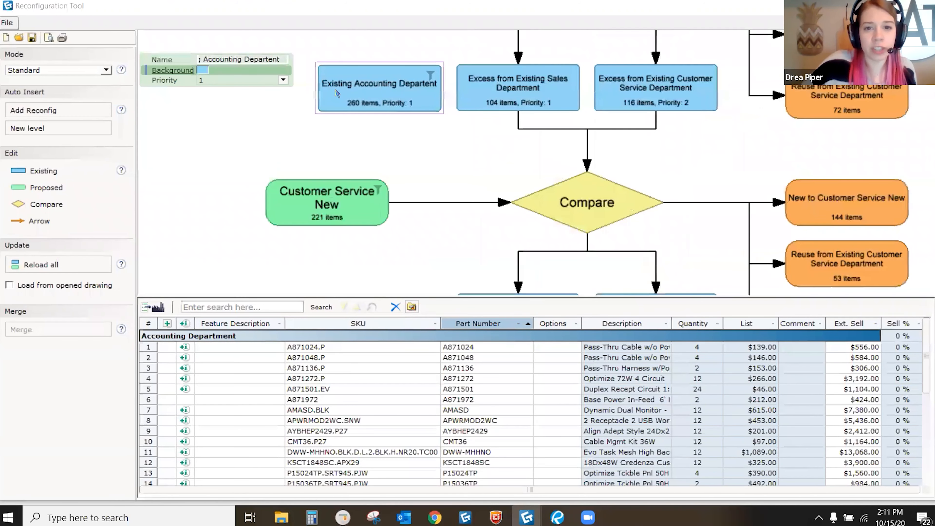
pyautogui.scroll(1, 252, 107)
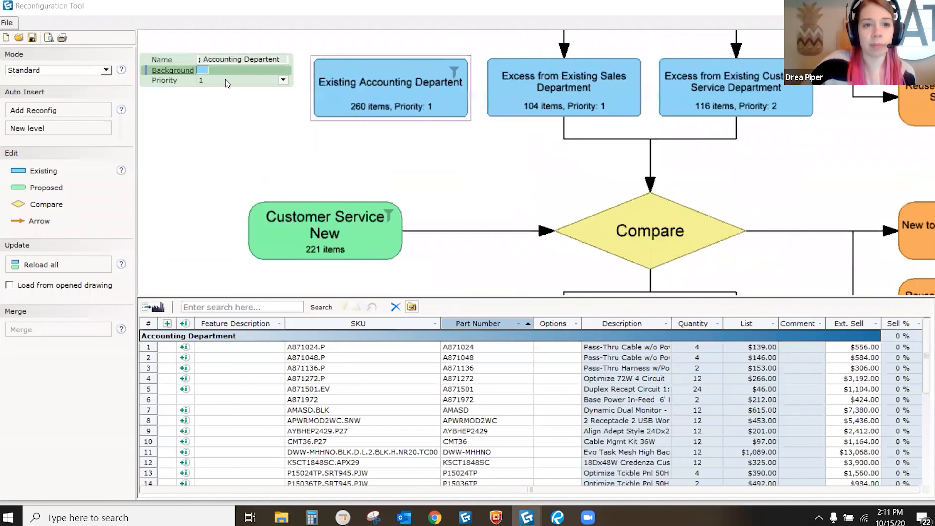
pyautogui.click(228, 80)
pyautogui.click(225, 109)
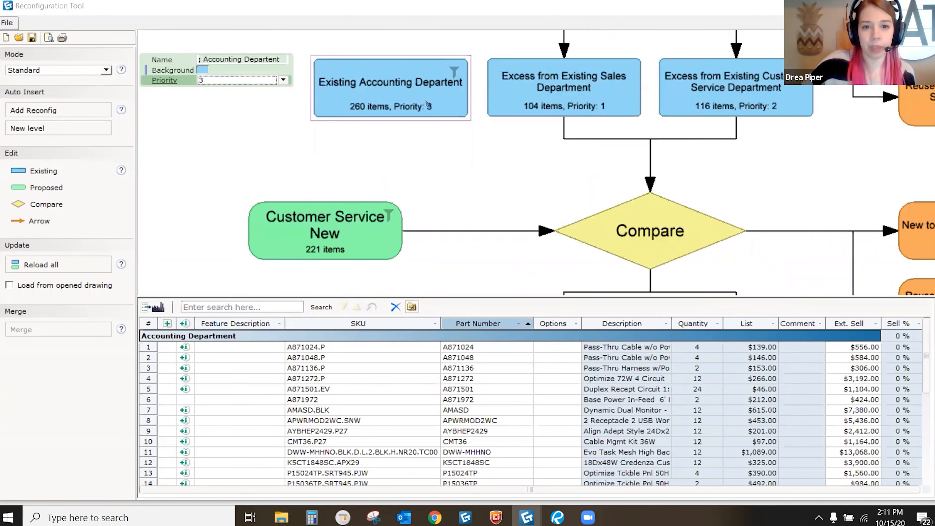
pyautogui.scroll(3, 423, 107)
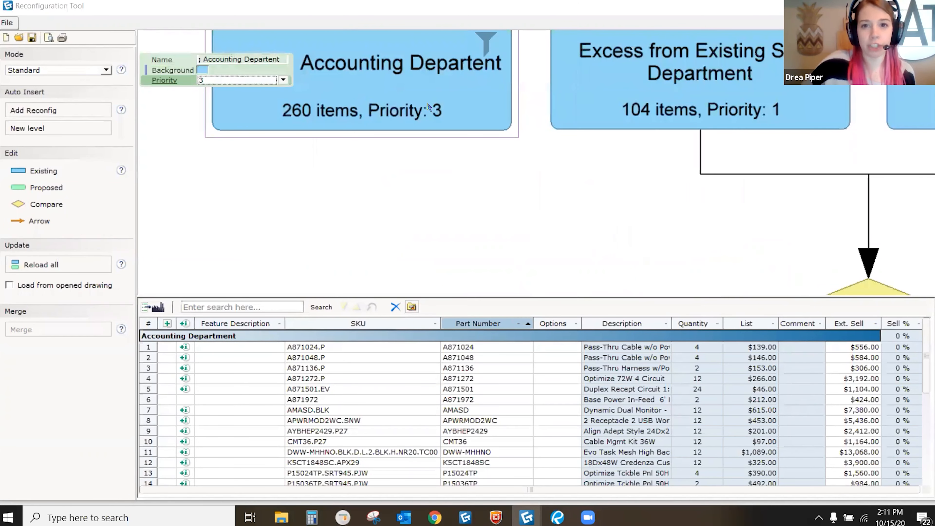
pyautogui.scroll(-4, 387, 139)
pyautogui.click(387, 139)
pyautogui.click(37, 224)
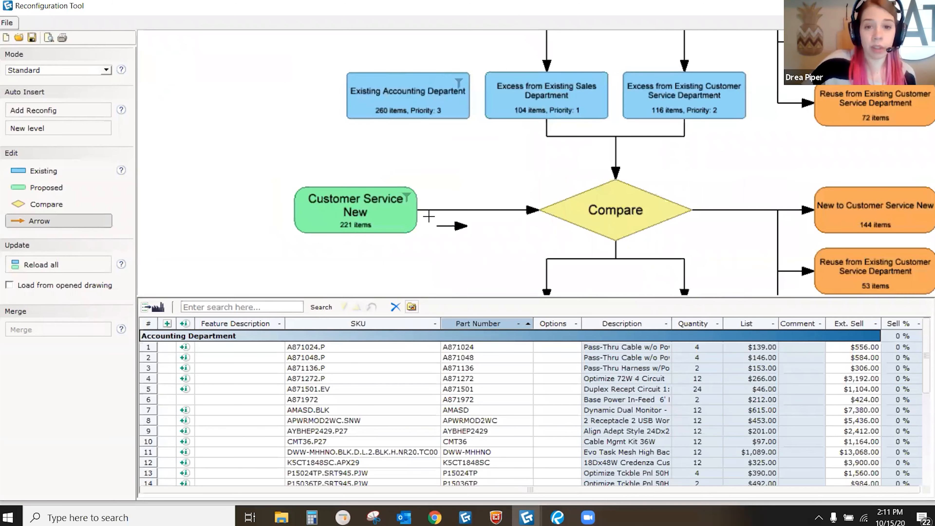
pyautogui.click(615, 187)
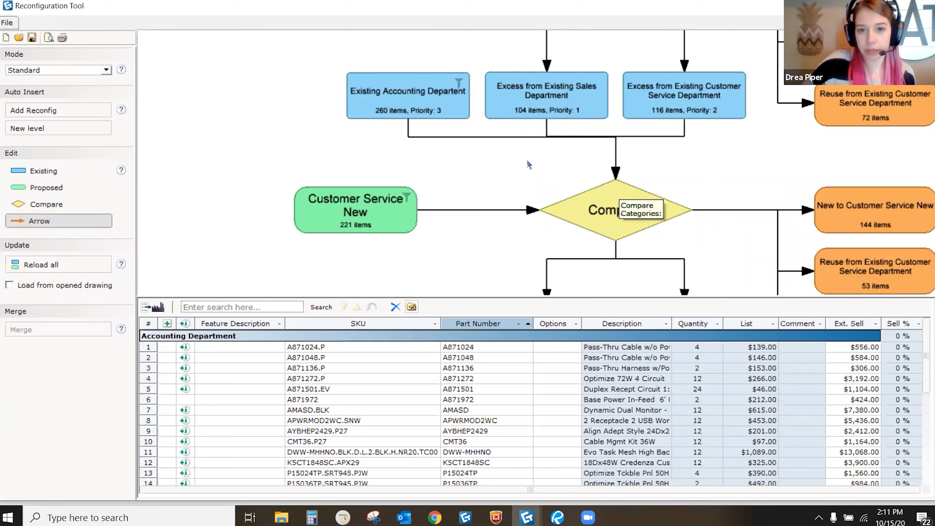
pyautogui.scroll(-3, 268, 142)
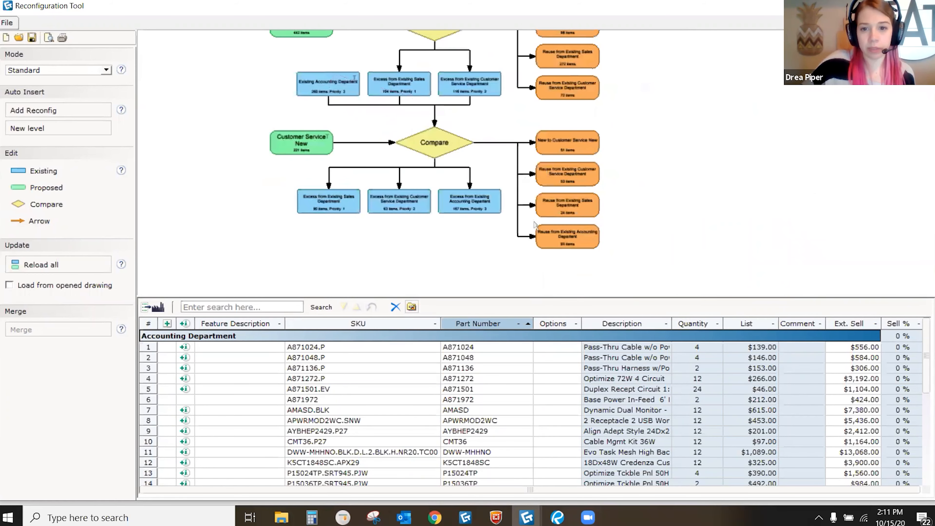
pyautogui.scroll(1, 534, 222)
pyautogui.moveTo(558, 237); pyautogui.dragTo(622, 231, button='middle')
pyautogui.scroll(2, 659, 193)
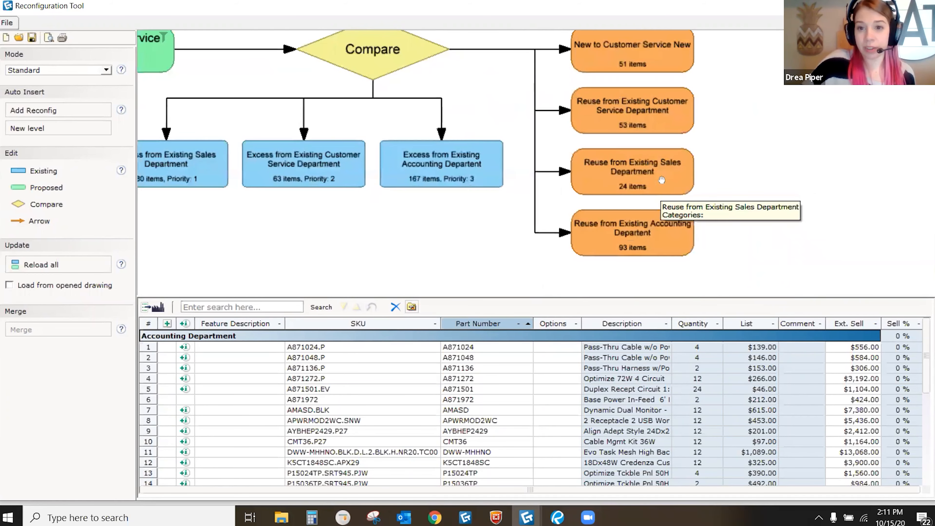
pyautogui.scroll(2, 638, 114)
pyautogui.scroll(-2, 615, 101)
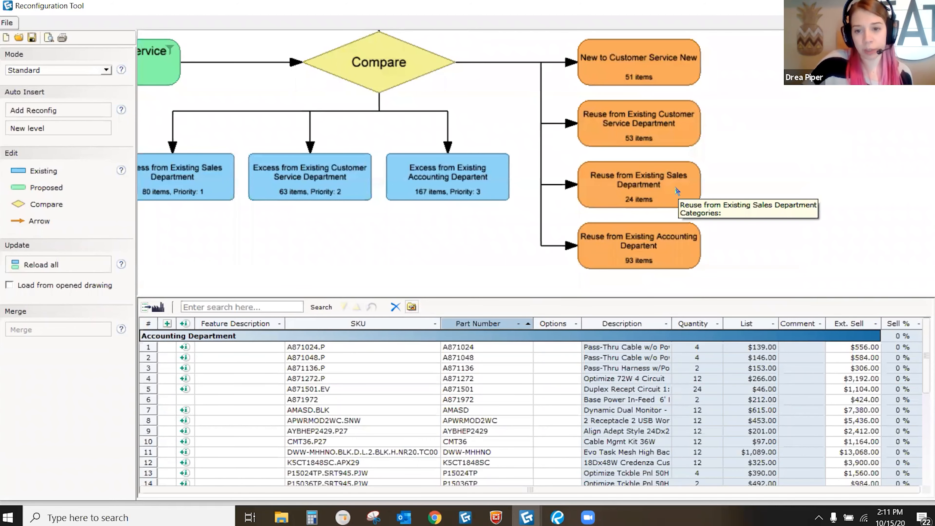
pyautogui.scroll(1, 666, 258)
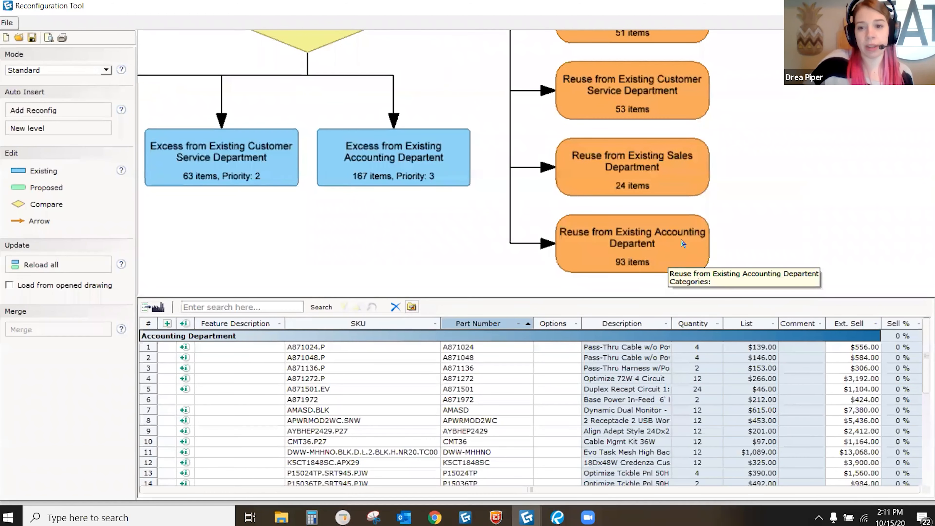
pyautogui.scroll(-1, 683, 244)
pyautogui.moveTo(641, 207); pyautogui.dragTo(741, 188)
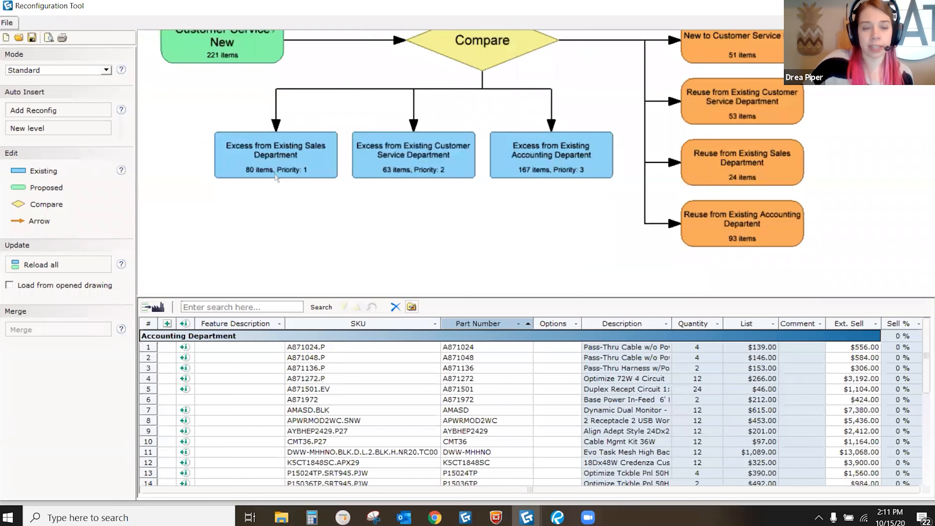
pyautogui.scroll(-4, 539, 225)
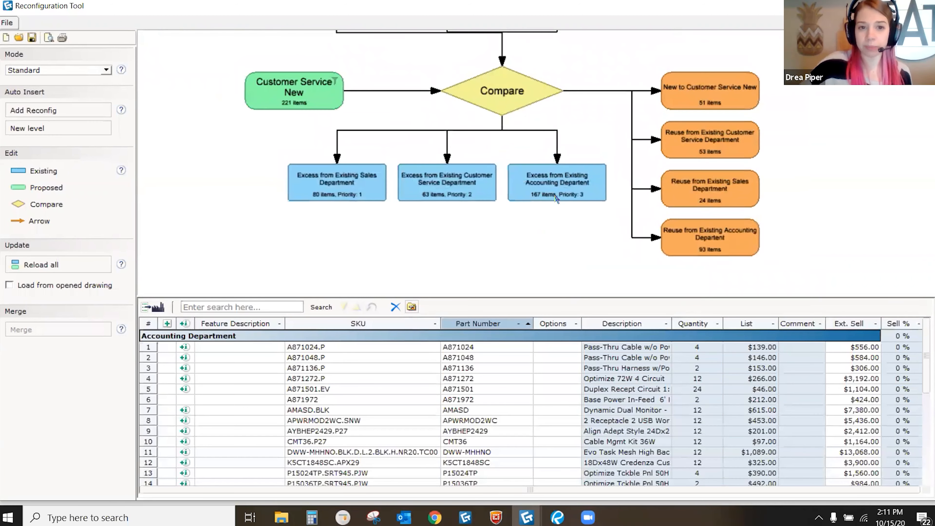
pyautogui.moveTo(545, 190)
pyautogui.mouseDown()
pyautogui.moveTo(543, 206)
pyautogui.moveTo(541, 178)
pyautogui.mouseUp()
pyautogui.scroll(1, 601, 202)
pyautogui.scroll(-2, 541, 178)
pyautogui.moveTo(541, 178); pyautogui.dragTo(542, 179, button='middle')
pyautogui.moveTo(521, 225); pyautogui.dragTo(515, 203)
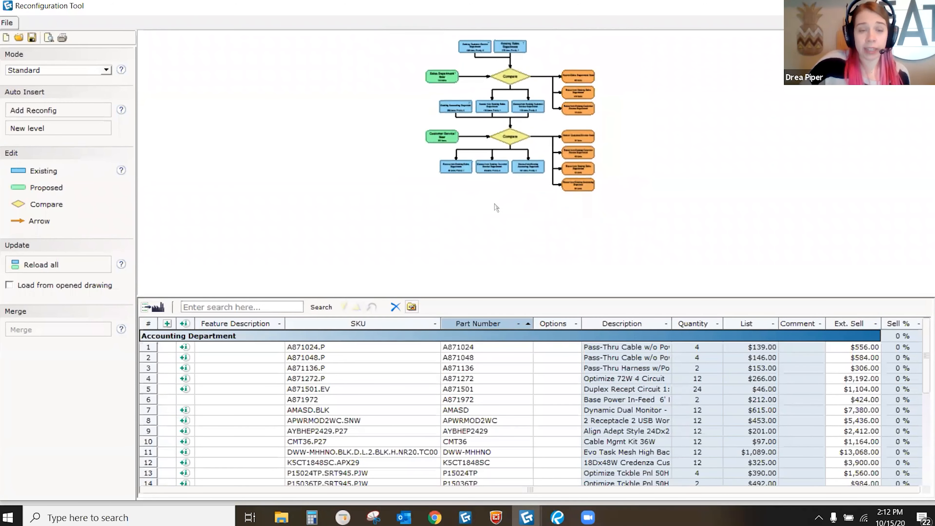
# Step: Insert a new level with Proposed 3 compared against the 80, 167 and 63 excess items
pyautogui.click(55, 129)
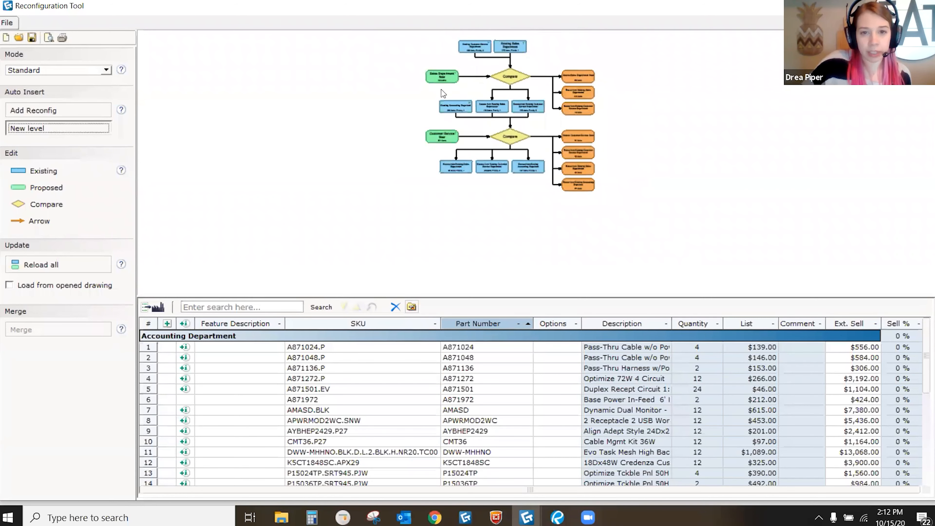
pyautogui.scroll(2, 474, 91)
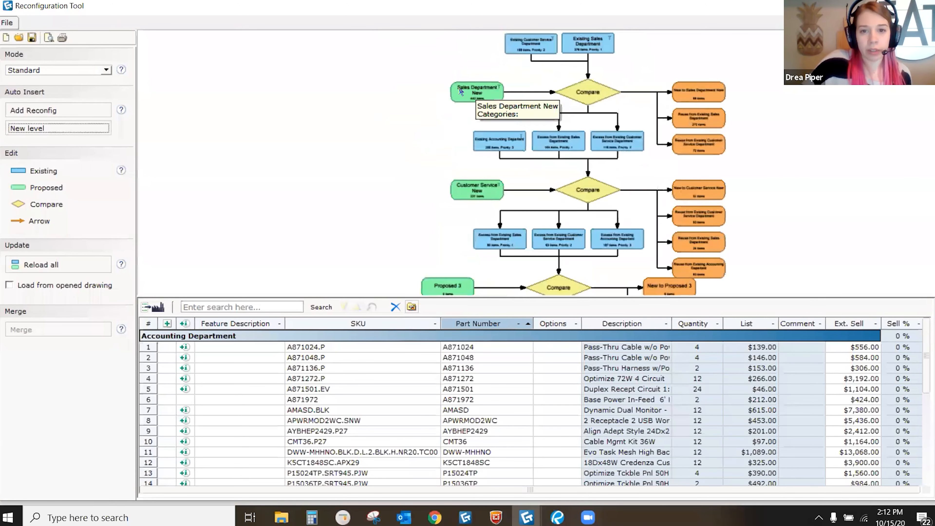
pyautogui.scroll(2, 474, 92)
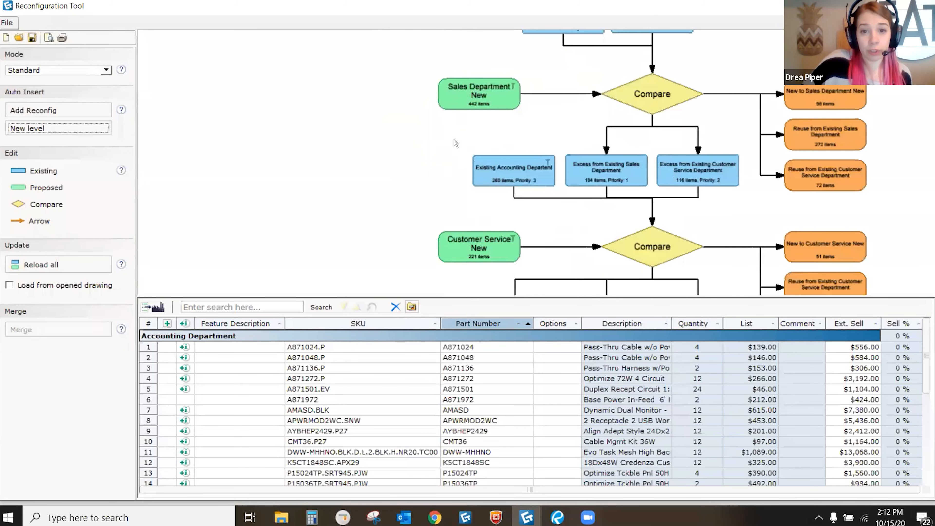
pyautogui.scroll(-4, 453, 148)
pyautogui.scroll(3, 460, 191)
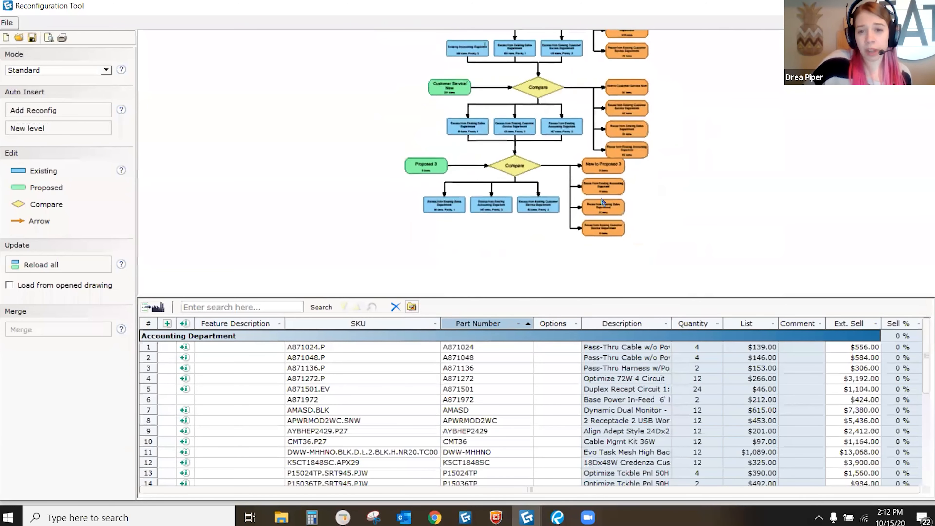
pyautogui.scroll(5, 616, 183)
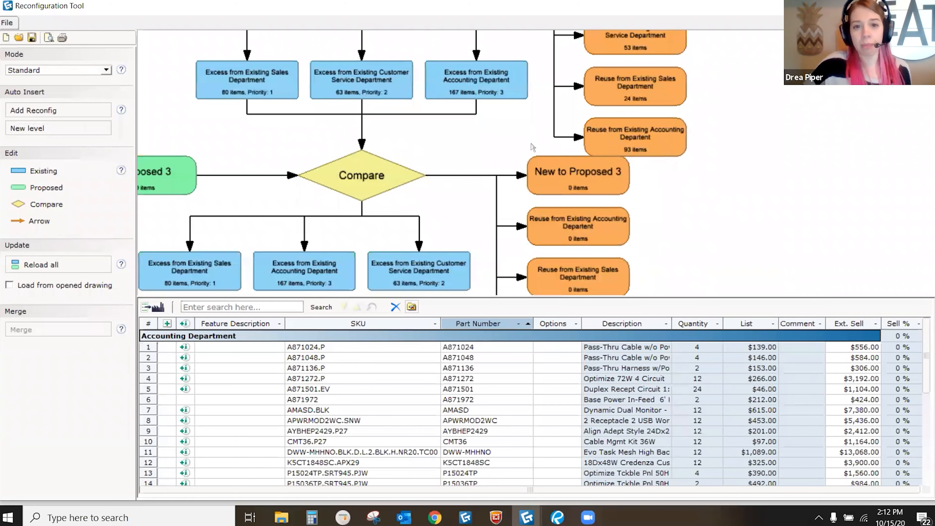
pyautogui.scroll(-2, 532, 148)
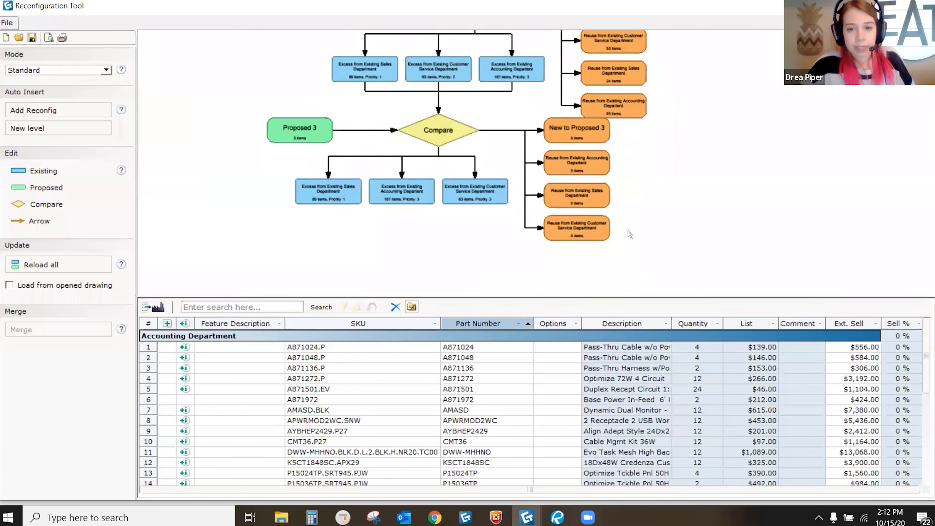
pyautogui.moveTo(628, 231); pyautogui.dragTo(648, 241, button='middle')
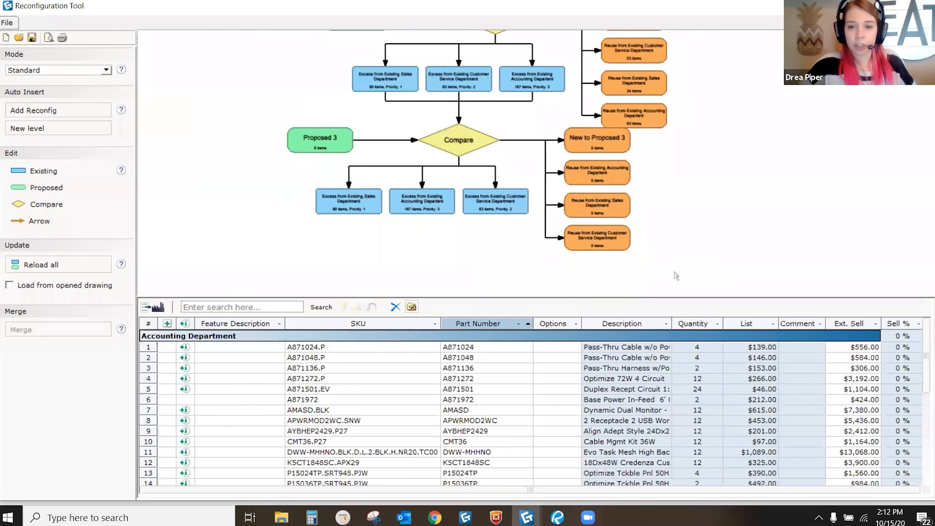
# Step: Show the third level's comparison table and reposition its nodes in the diagram
pyautogui.moveTo(665, 264); pyautogui.dragTo(267, 146)
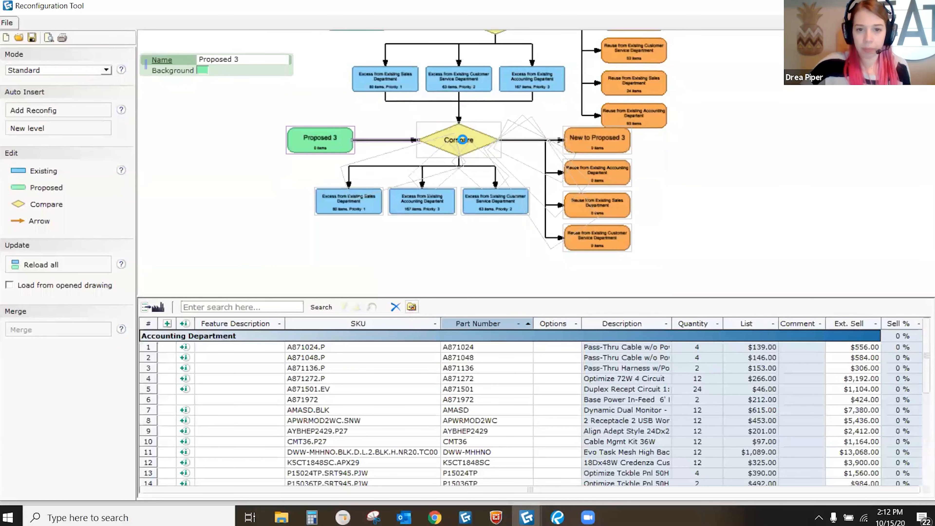
pyautogui.scroll(1, 466, 143)
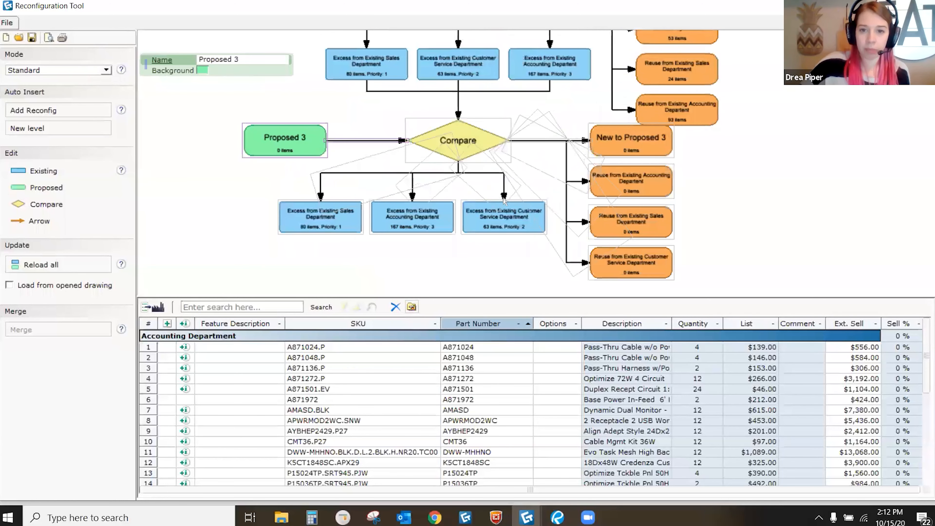
pyautogui.click(475, 157)
pyautogui.moveTo(466, 187); pyautogui.dragTo(503, 180)
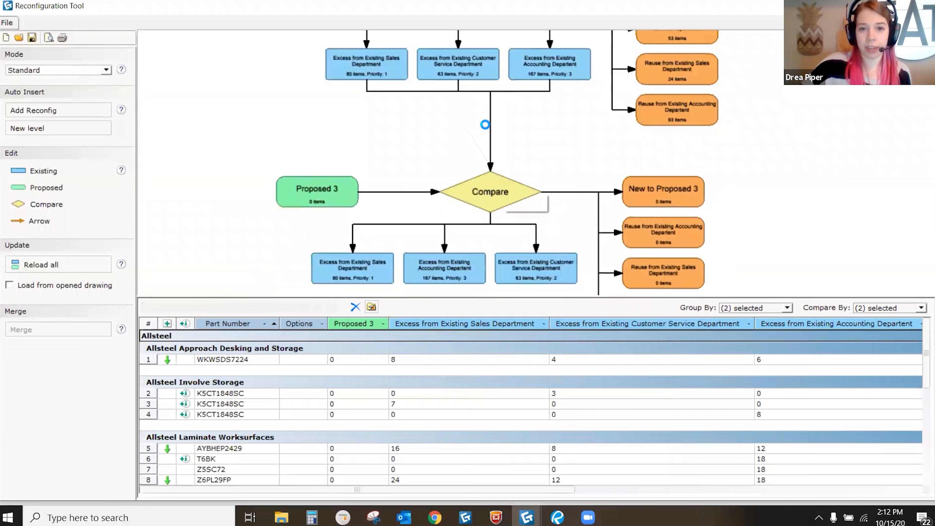
pyautogui.moveTo(576, 131)
pyautogui.mouseDown()
pyautogui.moveTo(583, 143)
pyautogui.moveTo(584, 130)
pyautogui.mouseUp()
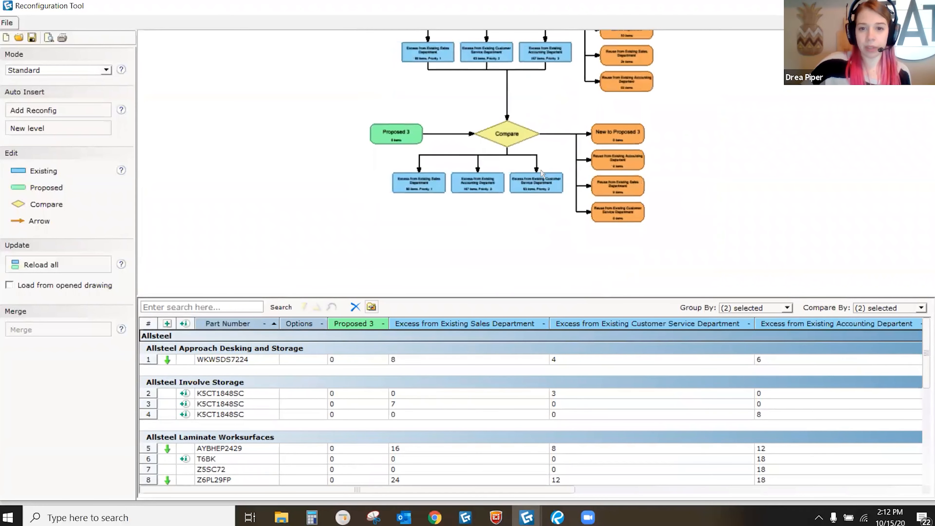
pyautogui.scroll(1, 496, 143)
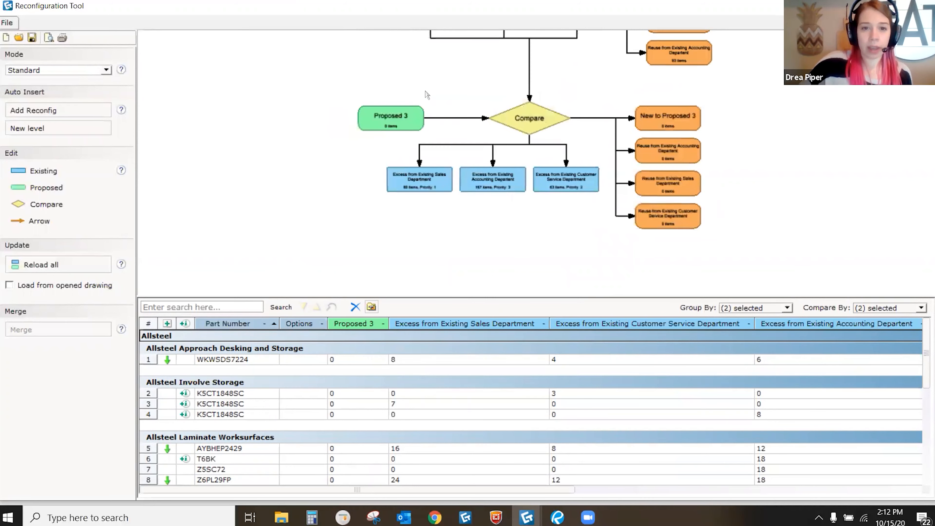
pyautogui.scroll(1, 397, 112)
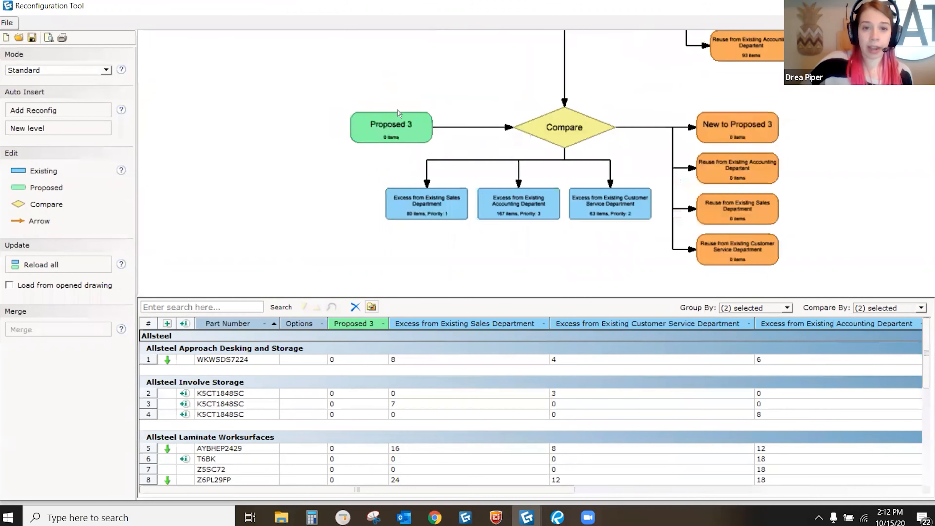
# Step: Load Example 2's New Layout Marketing Department NEW view (442 items) into Proposed 3
pyautogui.doubleClick(394, 128)
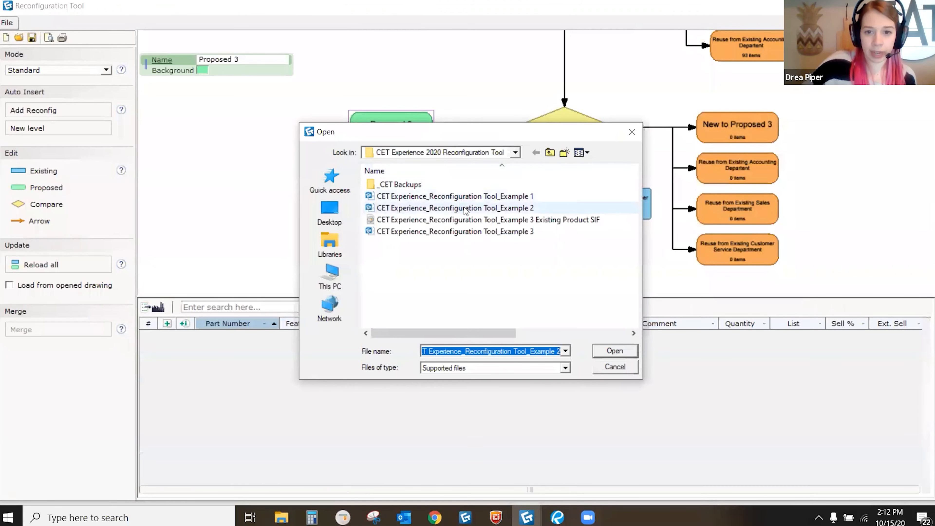
pyautogui.click(464, 209)
pyautogui.click(629, 354)
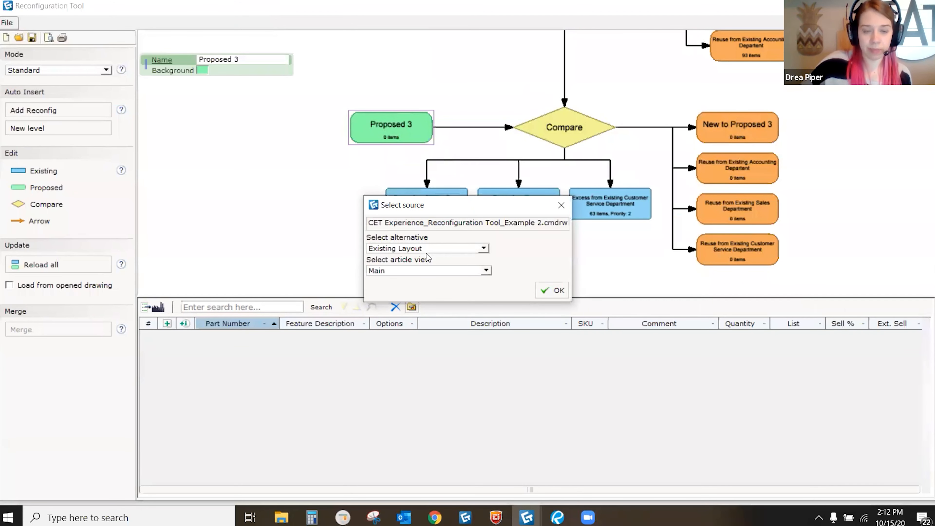
pyautogui.click(426, 249)
pyautogui.click(420, 267)
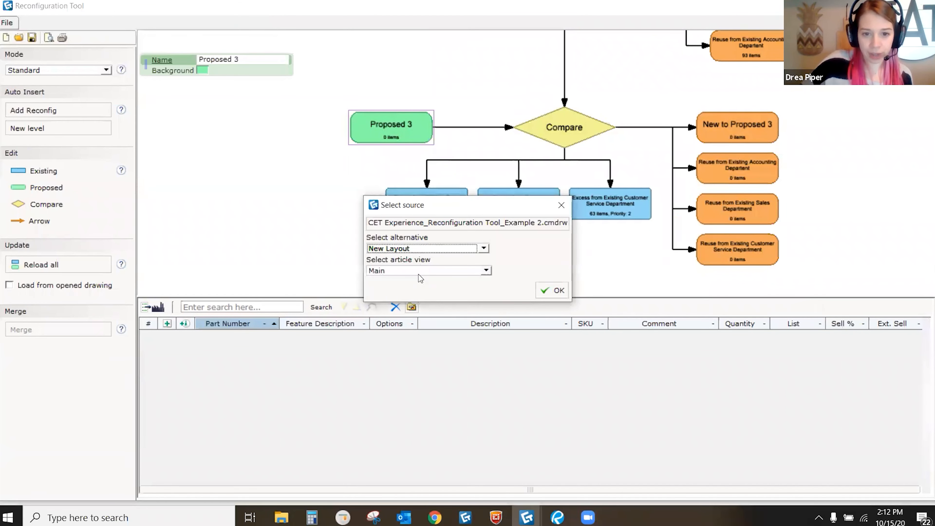
pyautogui.click(420, 271)
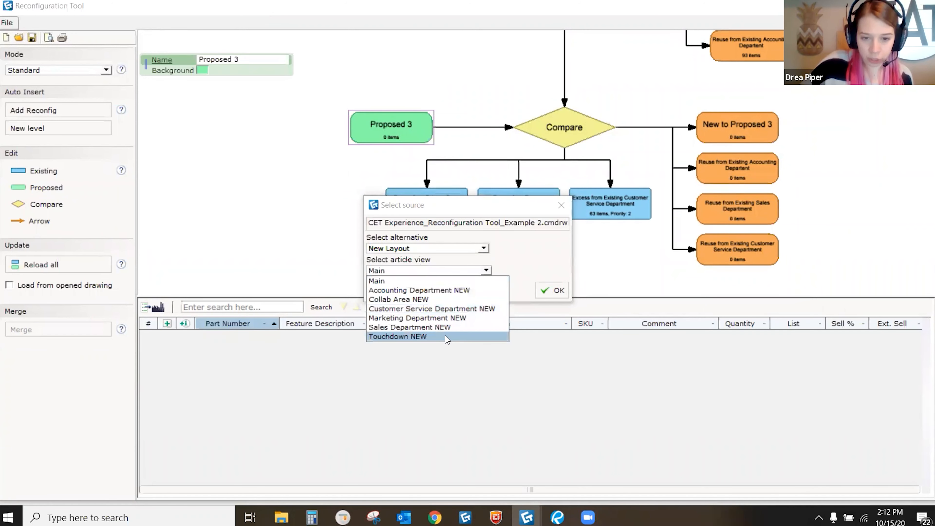
pyautogui.click(433, 317)
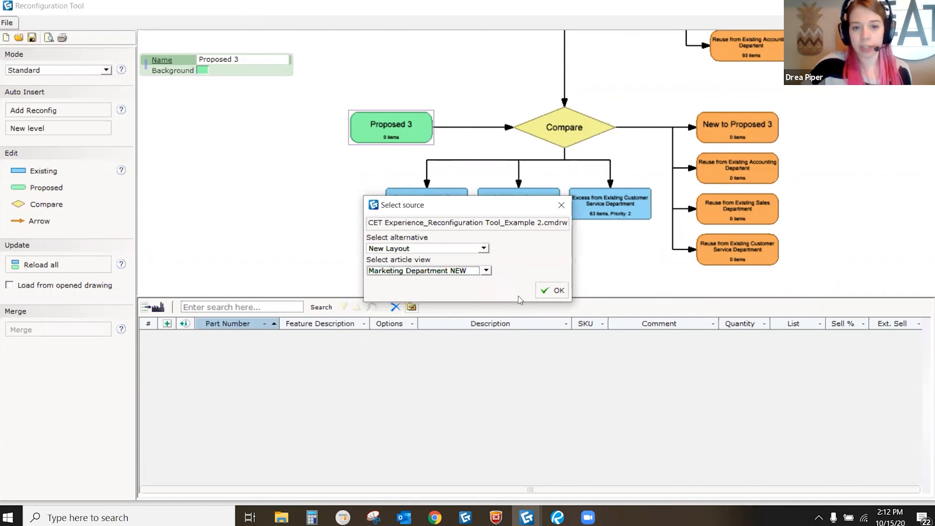
pyautogui.click(551, 290)
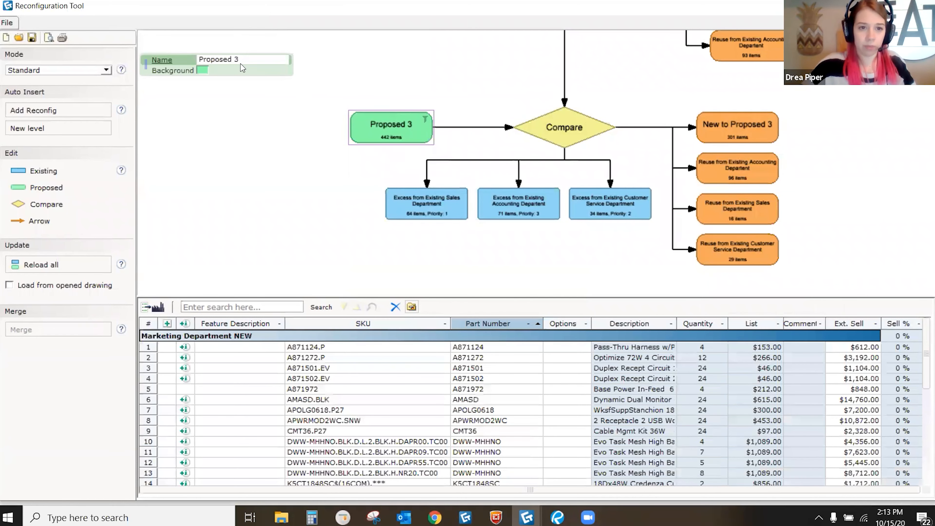
# Step: Rename the third proposed node 'Marketing Department'
pyautogui.moveTo(240, 60); pyautogui.dragTo(197, 68)
pyautogui.write('Marketing Department')
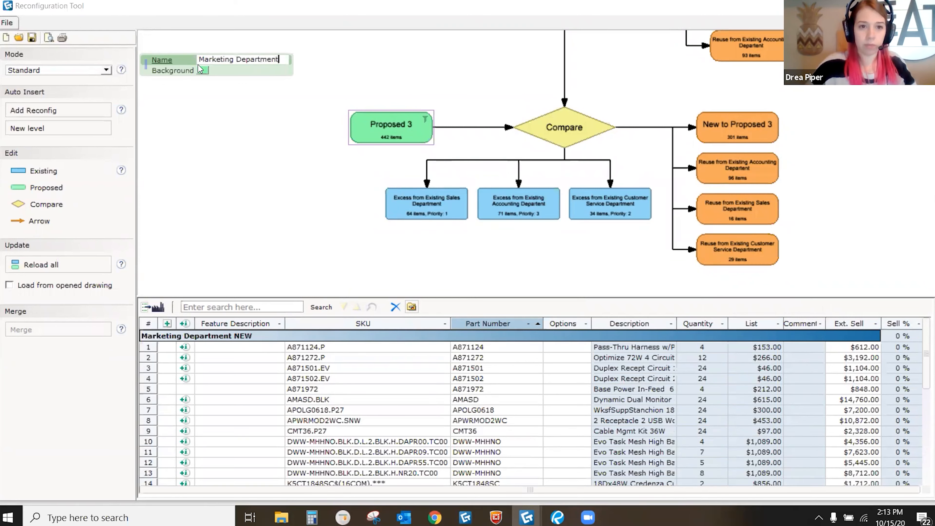
pyautogui.press('Return')
pyautogui.scroll(-2, 432, 125)
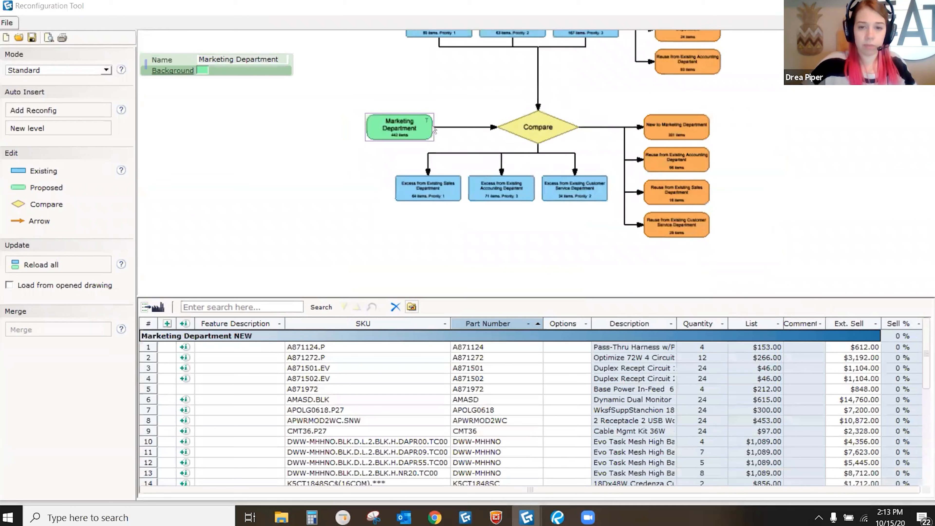
pyautogui.scroll(2, 427, 138)
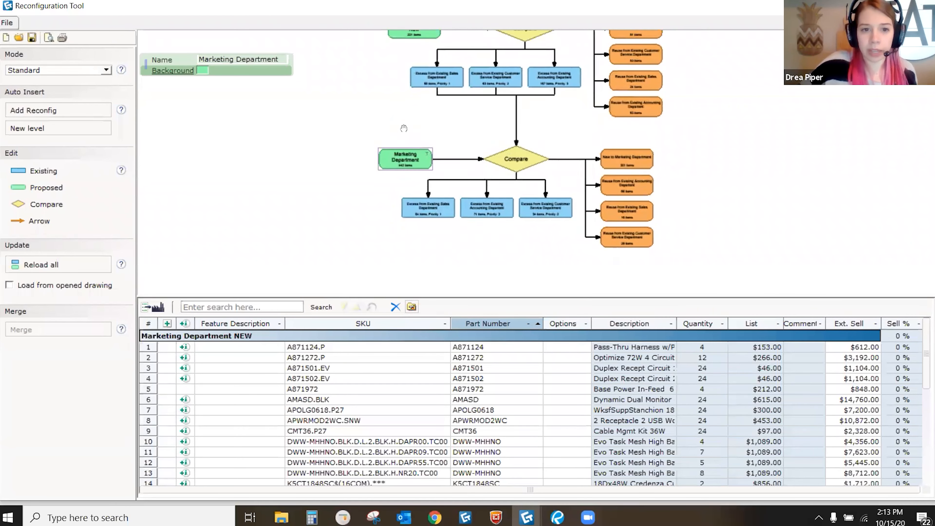
pyautogui.moveTo(403, 128); pyautogui.dragTo(418, 151)
# Step: Add a new Existing 4 node left of the excess boxes
pyautogui.click(30, 171)
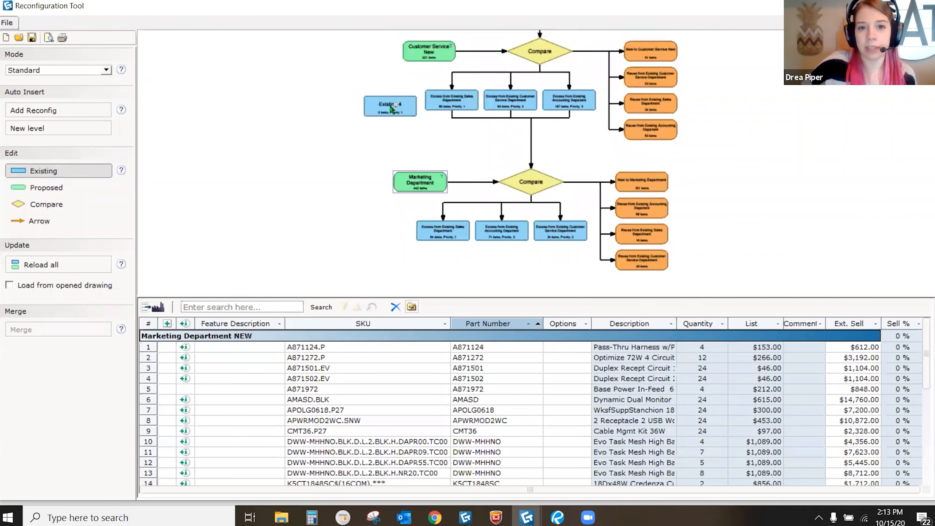
pyautogui.scroll(2, 391, 107)
pyautogui.click(394, 113)
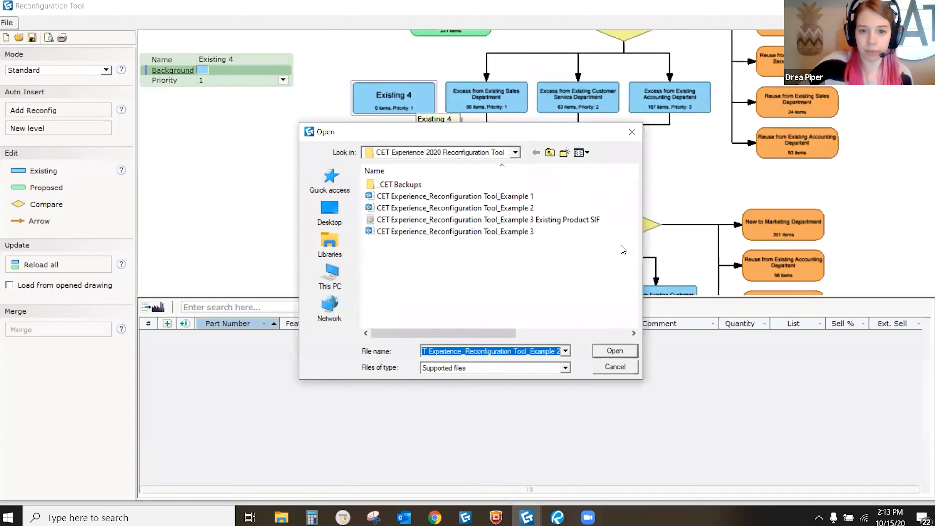
# Step: Load Example 2's Existing Layout Marketing Department view (304 items) into Existing 4
pyautogui.click(539, 209)
pyautogui.click(614, 350)
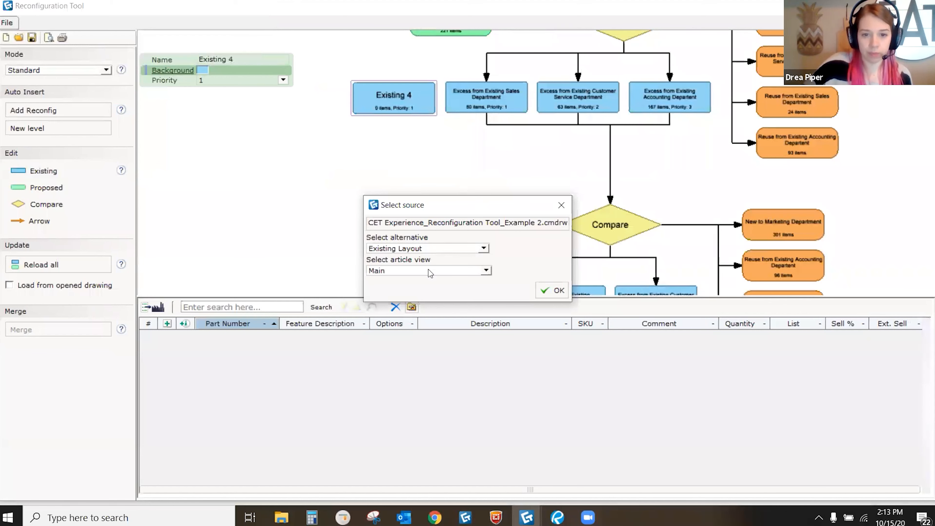
pyautogui.click(430, 272)
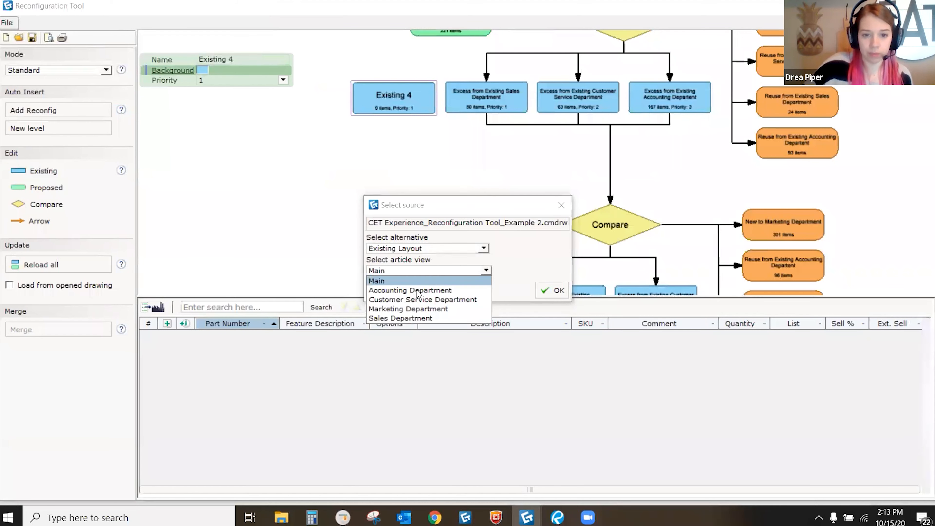
pyautogui.click(423, 310)
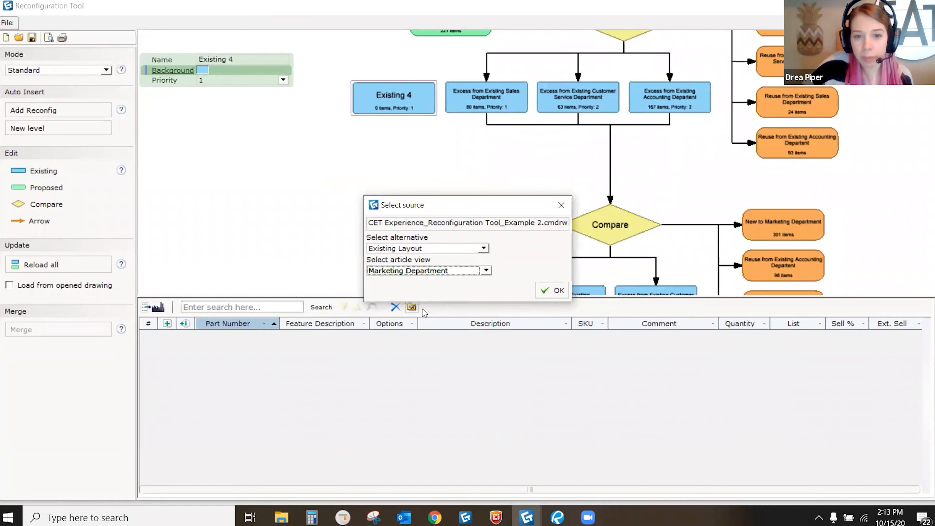
pyautogui.click(558, 291)
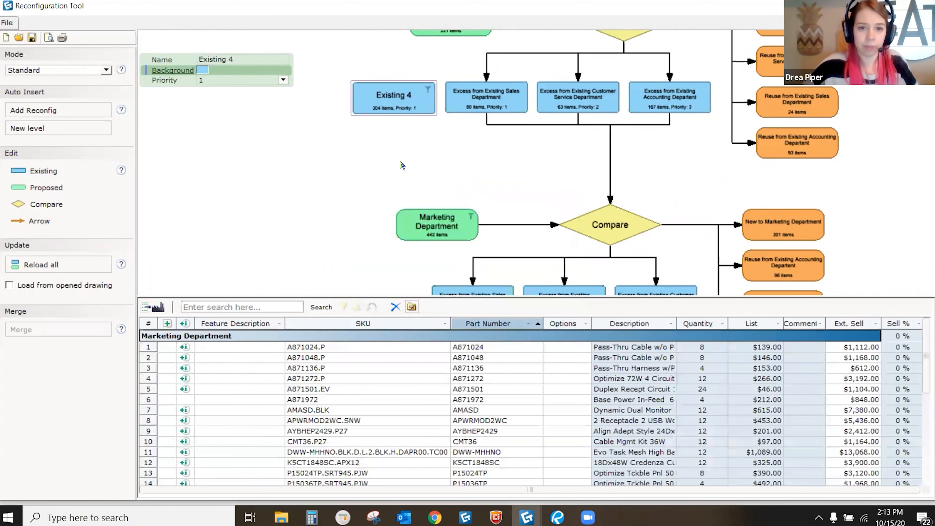
# Step: Edit the box's name toward 'Existing Marketing Department'
pyautogui.click(227, 59)
pyautogui.press('BackSpace')
pyautogui.write('Marketin')
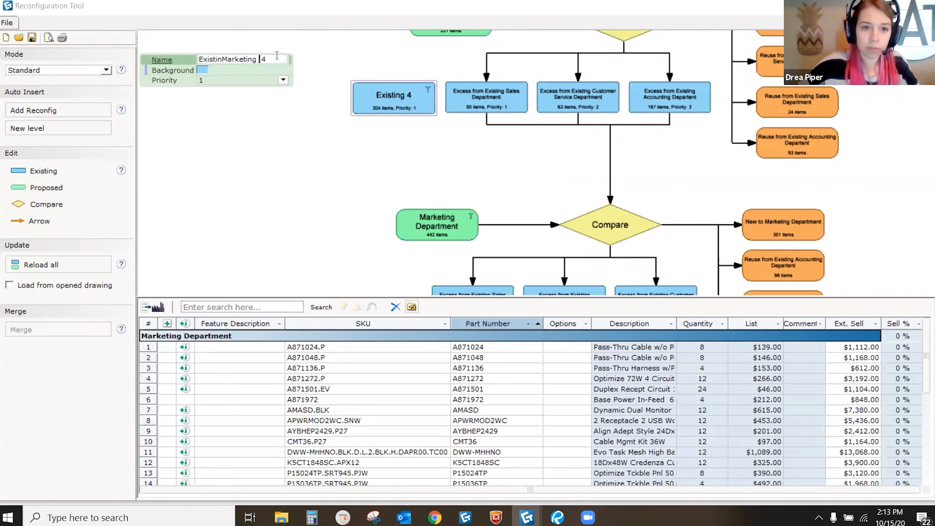
pyautogui.press('Return')
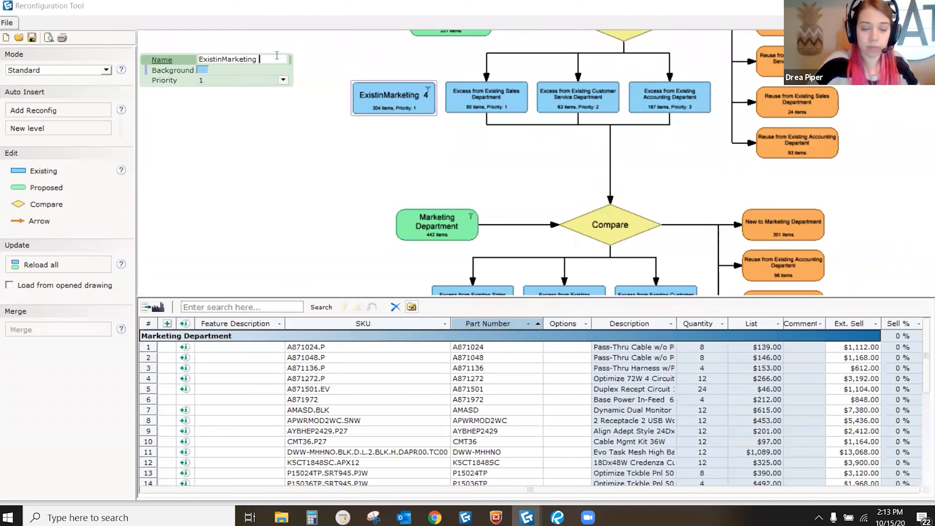
pyautogui.write('epartment')
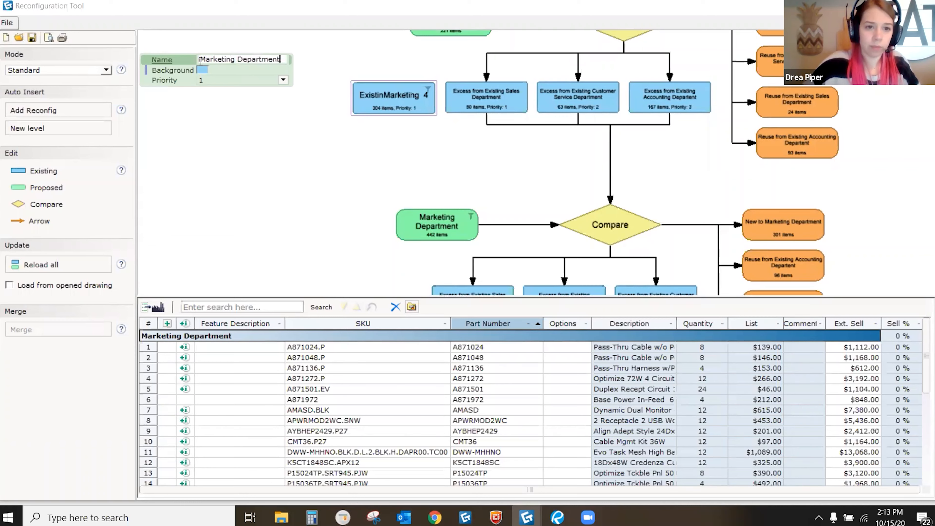
pyautogui.press('Return')
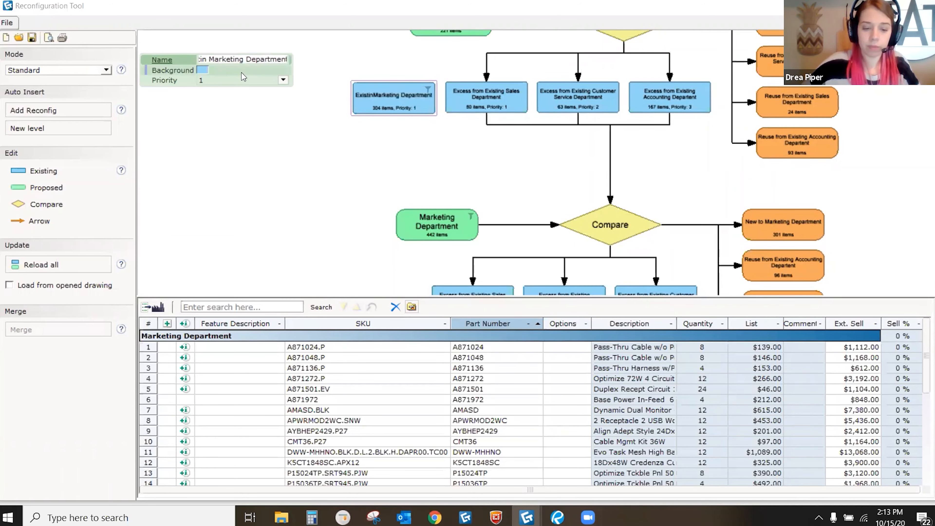
# Step: Rename the proposed box 'Marketing Department New'
pyautogui.click(430, 227)
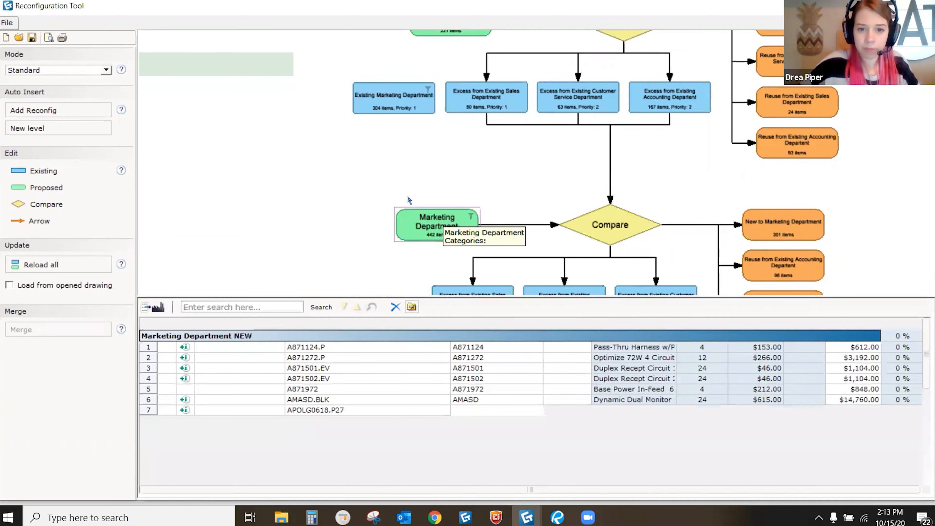
pyautogui.click(280, 61)
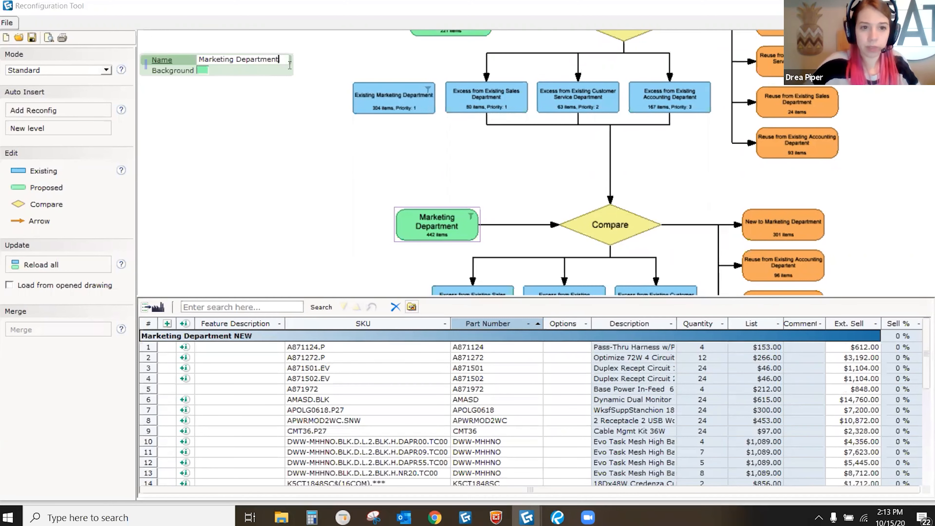
pyautogui.write('New w')
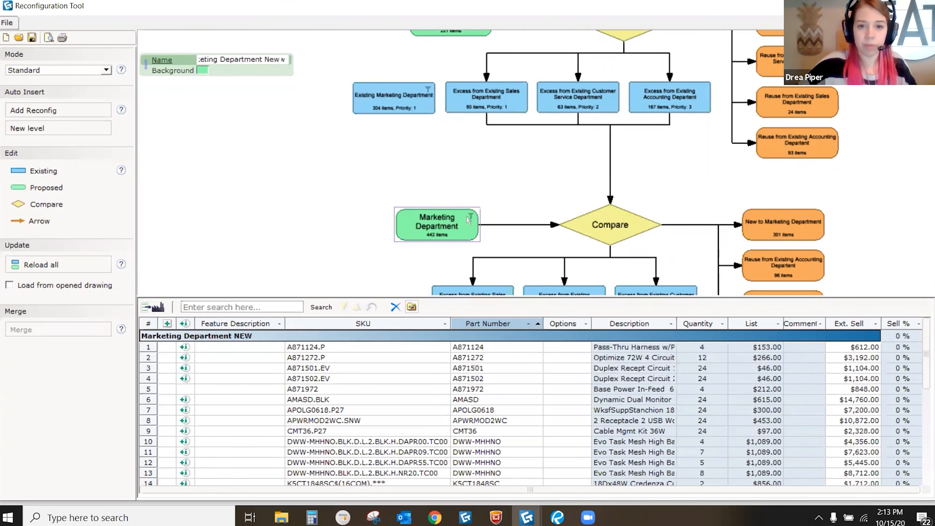
pyautogui.press('Return')
# Step: Connect Existing Marketing Department to the third Compare: 138 reused, 166 excess, 163 new
pyautogui.click(63, 223)
pyautogui.moveTo(420, 109); pyautogui.dragTo(569, 192)
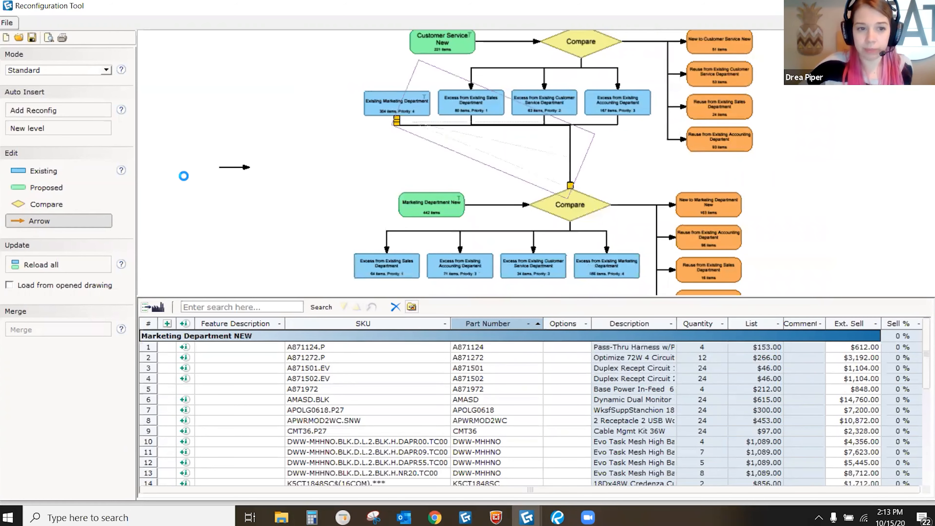
pyautogui.press('Escape')
pyautogui.scroll(-2, 368, 136)
pyautogui.moveTo(344, 147); pyautogui.dragTo(338, 103, button='middle')
pyautogui.scroll(1, 499, 201)
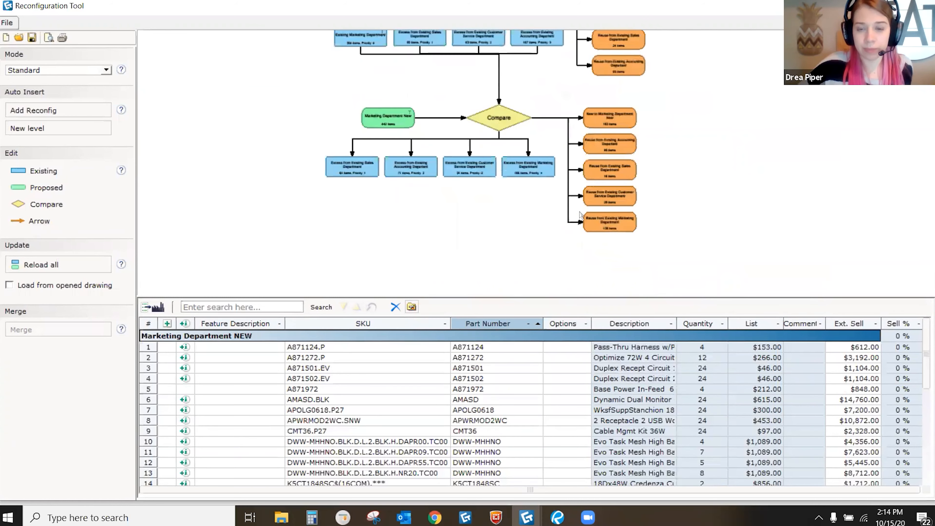
pyautogui.scroll(1, 584, 200)
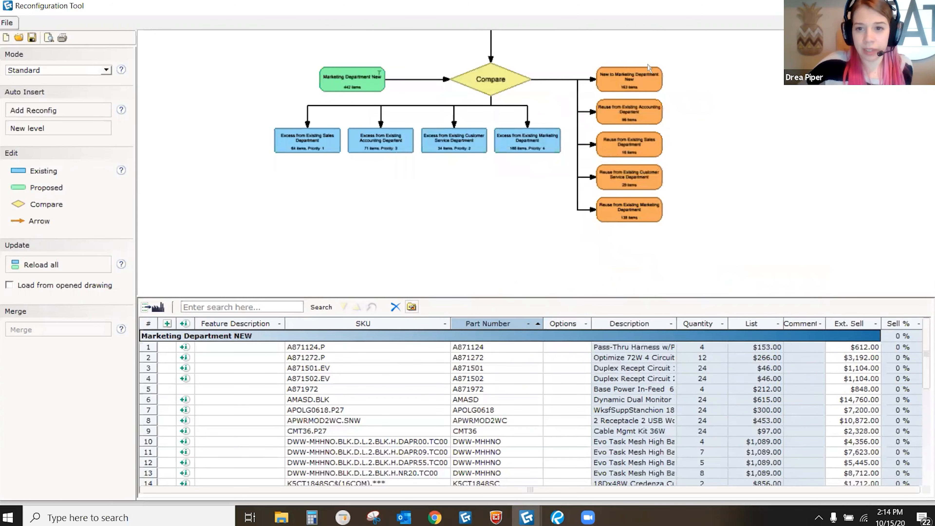
pyautogui.scroll(2, 616, 205)
pyautogui.scroll(-1, 628, 187)
pyautogui.moveTo(637, 190); pyautogui.dragTo(659, 214, button='middle')
pyautogui.scroll(2, 638, 264)
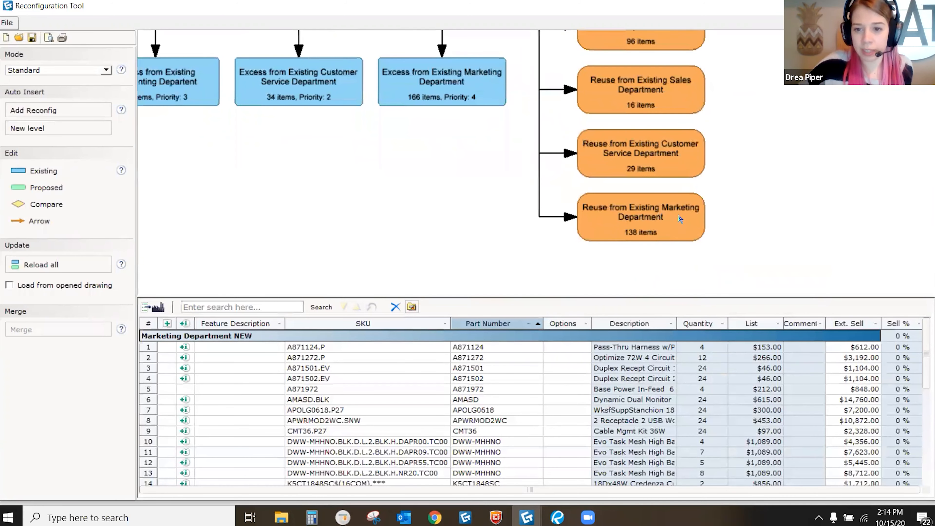
pyautogui.moveTo(522, 188); pyautogui.dragTo(621, 196, button='middle')
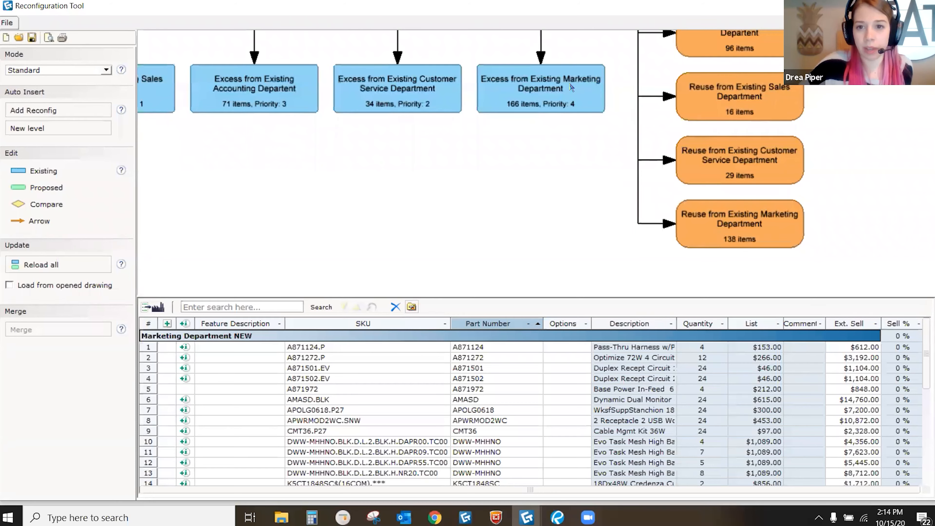
pyautogui.scroll(-6, 616, 265)
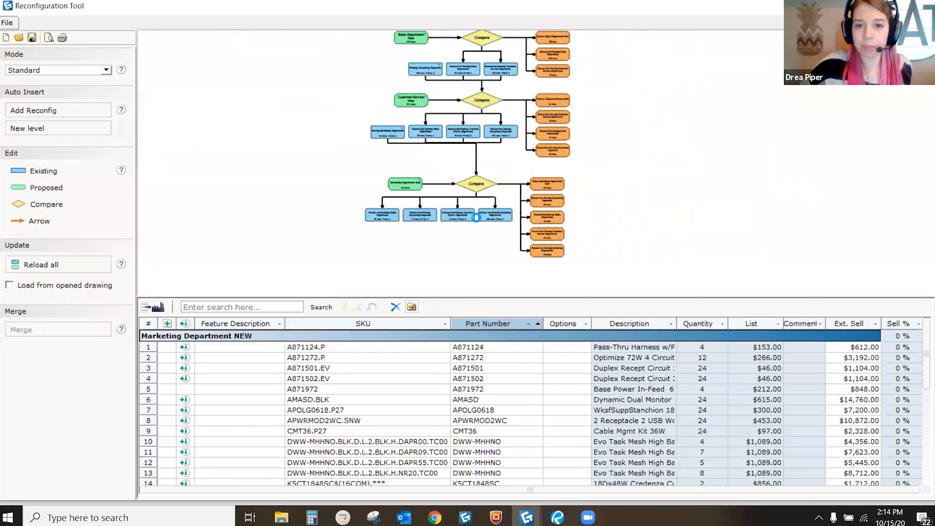
pyautogui.moveTo(469, 200); pyautogui.dragTo(463, 186, button='middle')
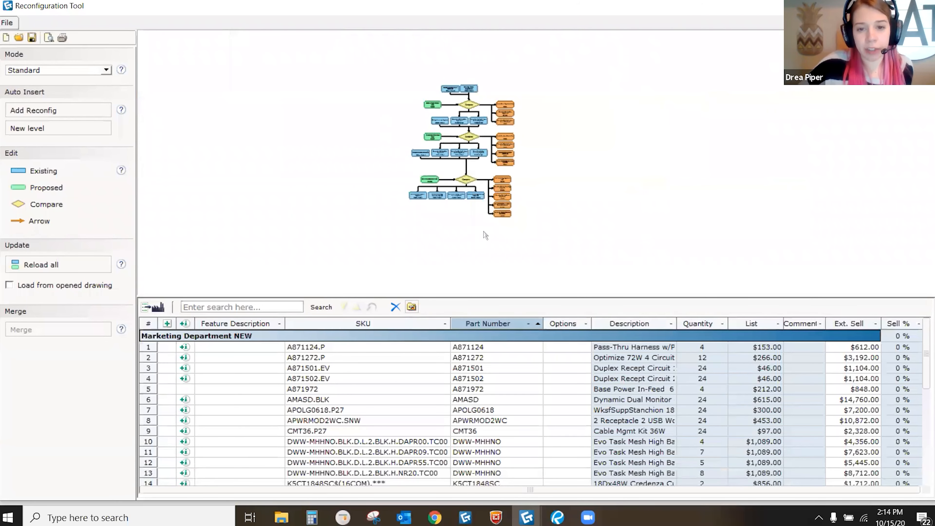
pyautogui.moveTo(447, 243); pyautogui.dragTo(463, 225, button='middle')
pyautogui.scroll(3, 432, 98)
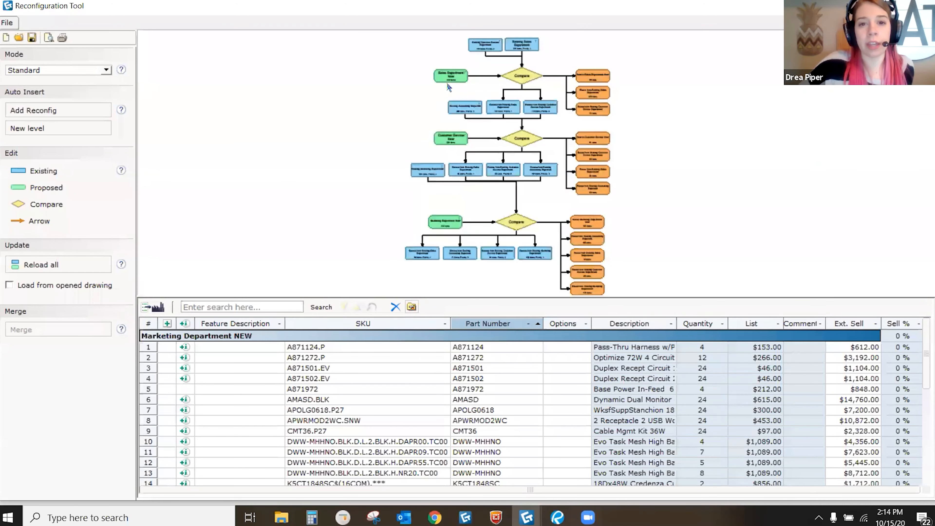
pyautogui.scroll(4, 463, 80)
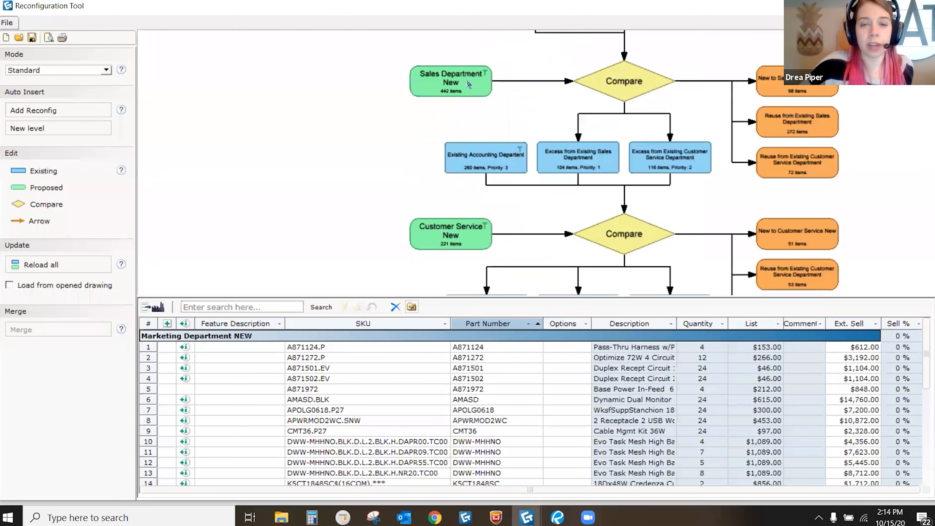
pyautogui.scroll(-4, 459, 85)
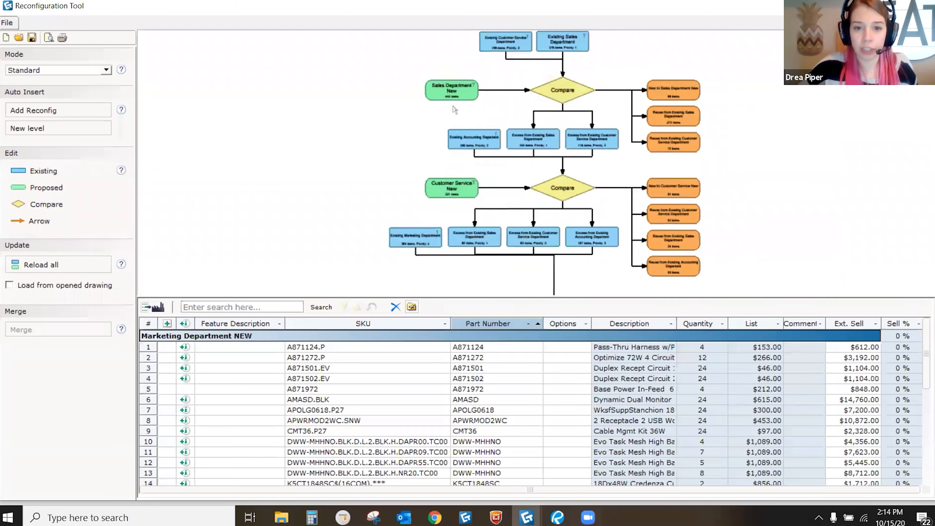
pyautogui.scroll(4, 435, 155)
pyautogui.scroll(-5, 435, 154)
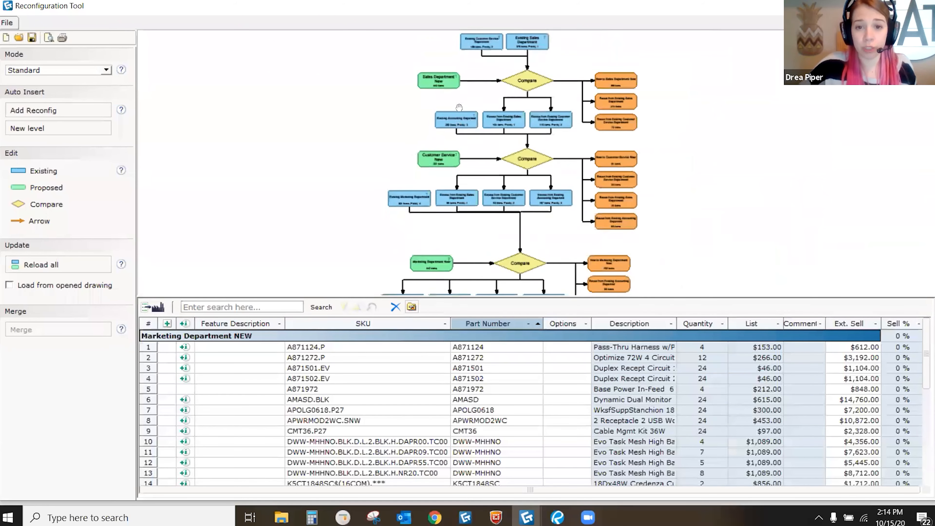
pyautogui.moveTo(502, 173); pyautogui.dragTo(443, 213)
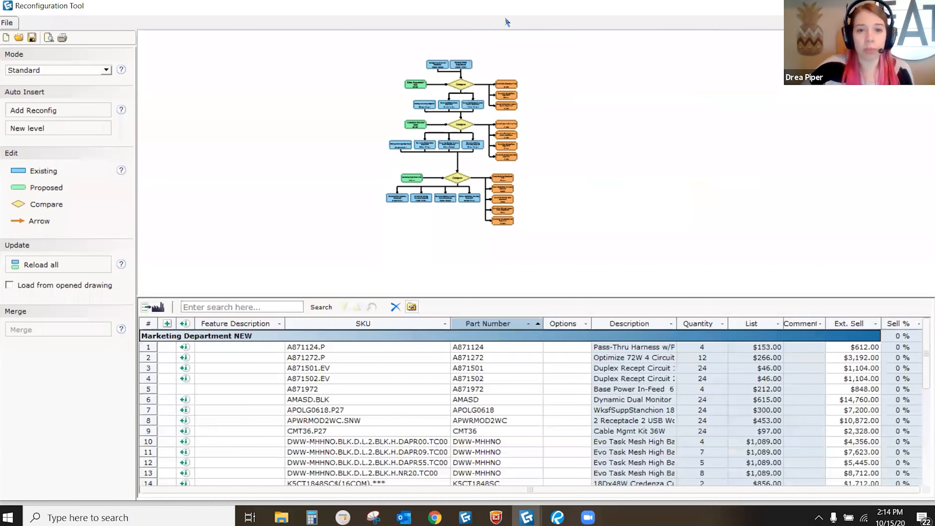
pyautogui.scroll(3, 456, 143)
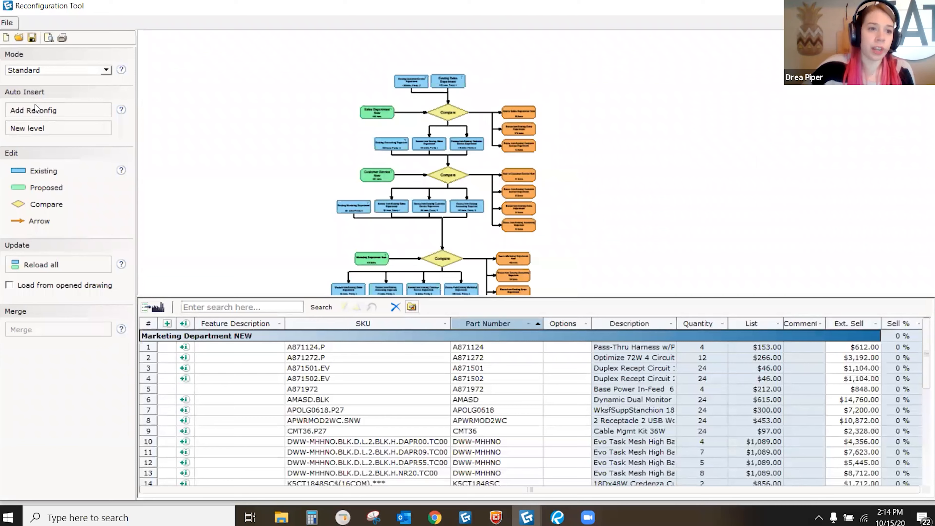
# Step: Add Reconfig to insert an empty Existing 5 versus Proposed 4 comparison beside the department flow
pyautogui.click(35, 112)
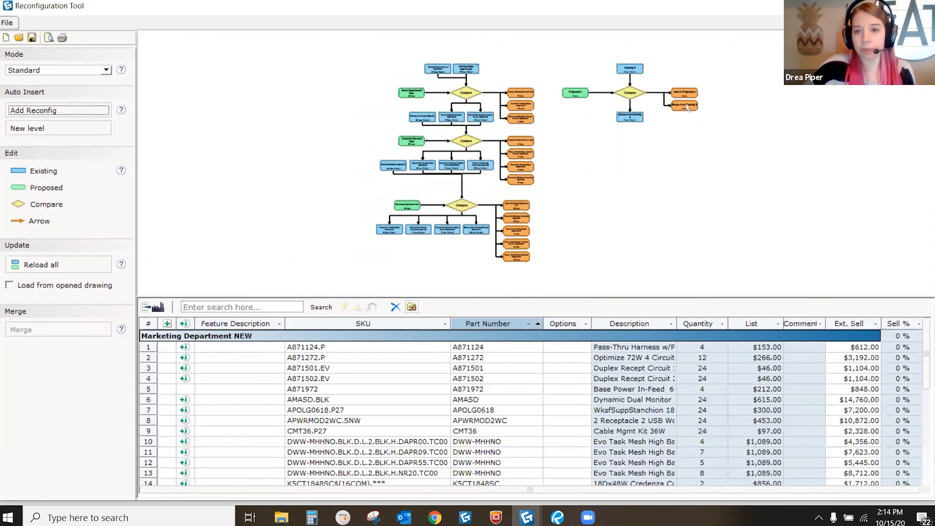
pyautogui.scroll(2, 699, 89)
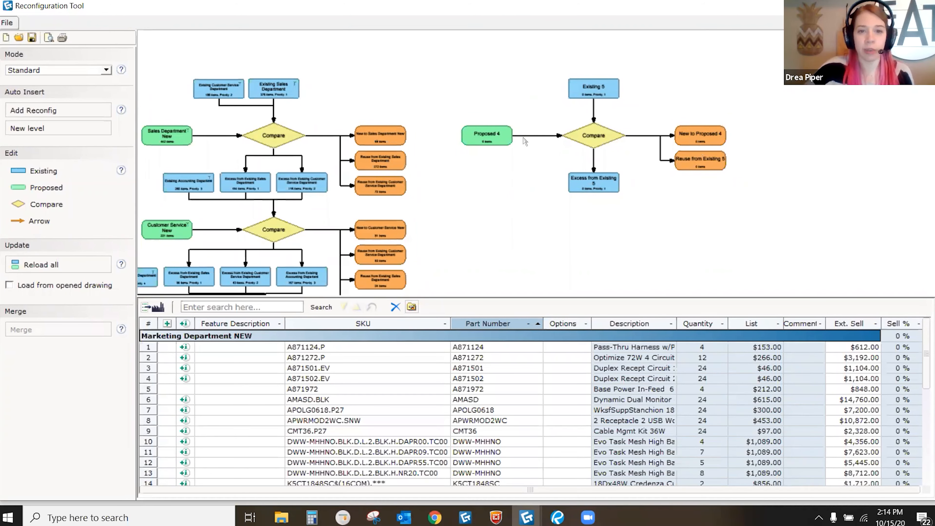
pyautogui.moveTo(490, 196); pyautogui.dragTo(547, 183, button='middle')
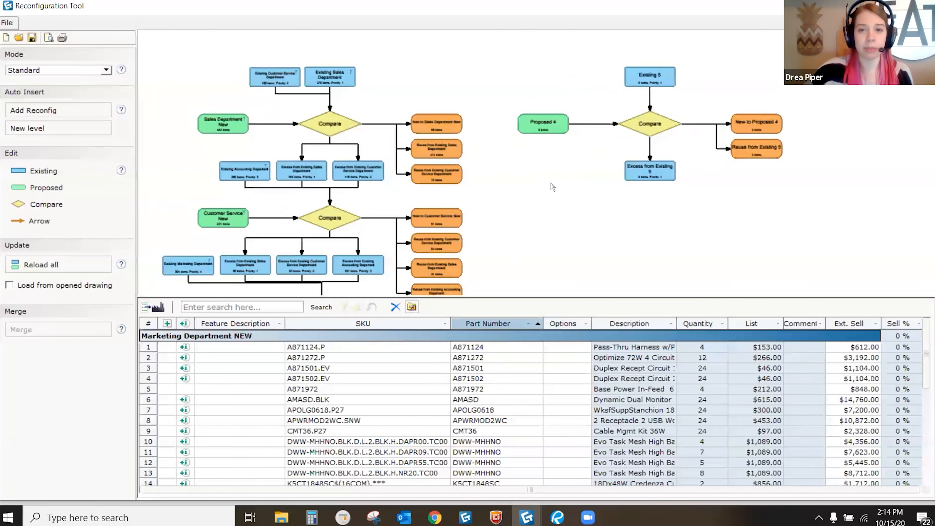
pyautogui.scroll(-5, 532, 148)
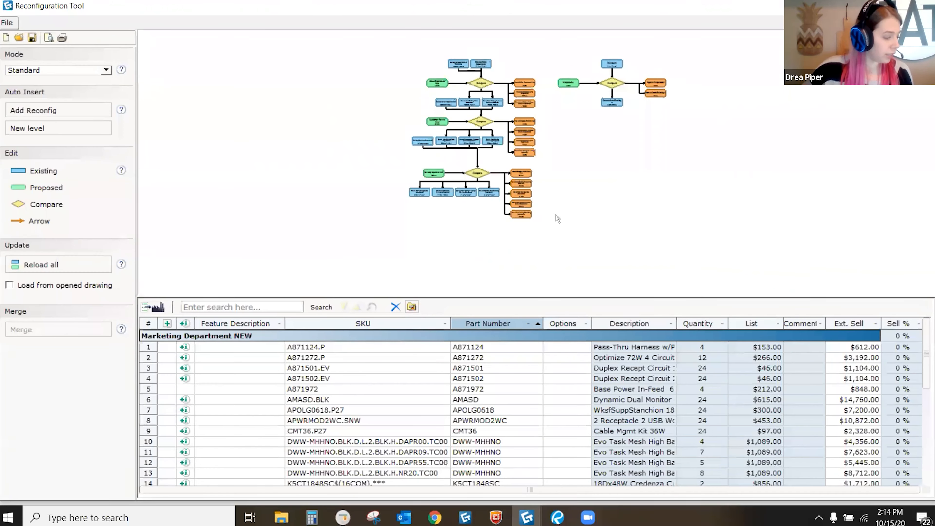
pyautogui.moveTo(503, 126); pyautogui.dragTo(474, 140)
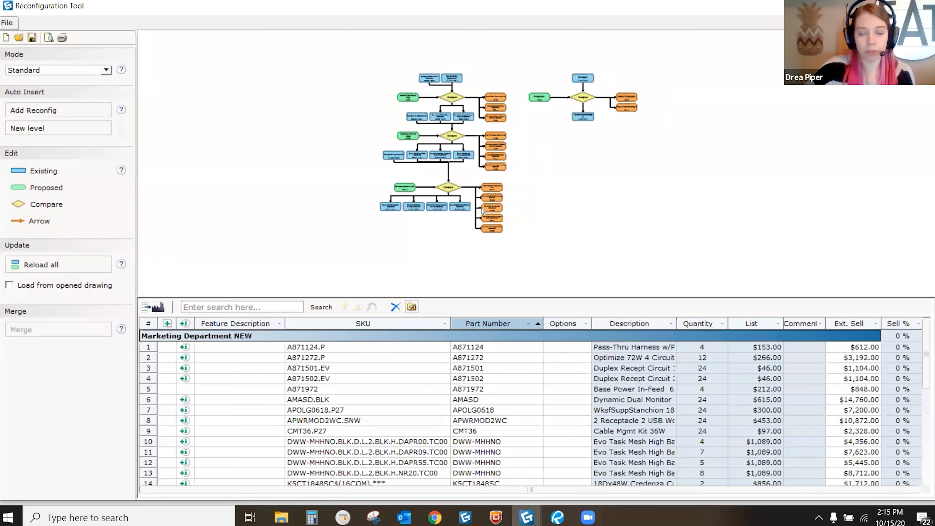
pyautogui.moveTo(475, 247); pyautogui.dragTo(468, 206)
pyautogui.scroll(1, 500, 92)
pyautogui.moveTo(493, 107); pyautogui.dragTo(499, 152)
pyautogui.scroll(4, 499, 93)
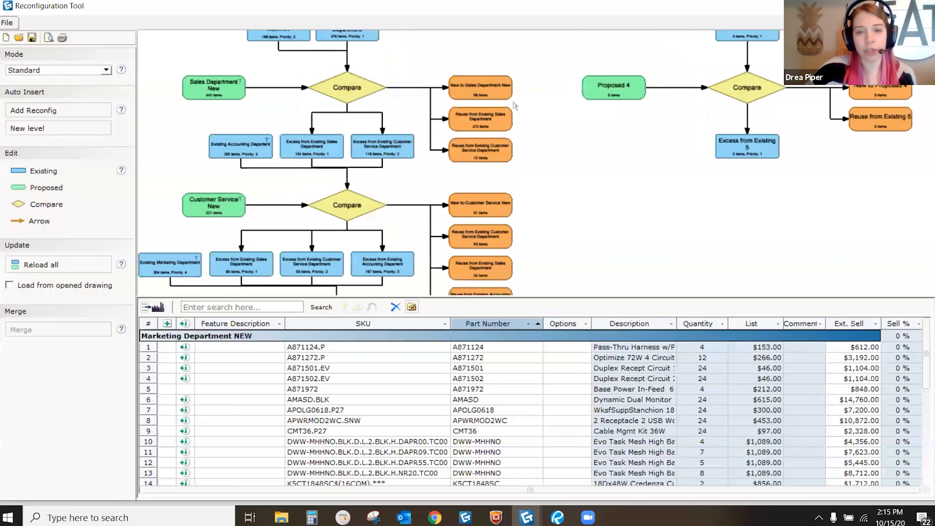
# Step: Select the New to Sales, Customer Service and Marketing Department New nodes
pyautogui.scroll(2, 500, 101)
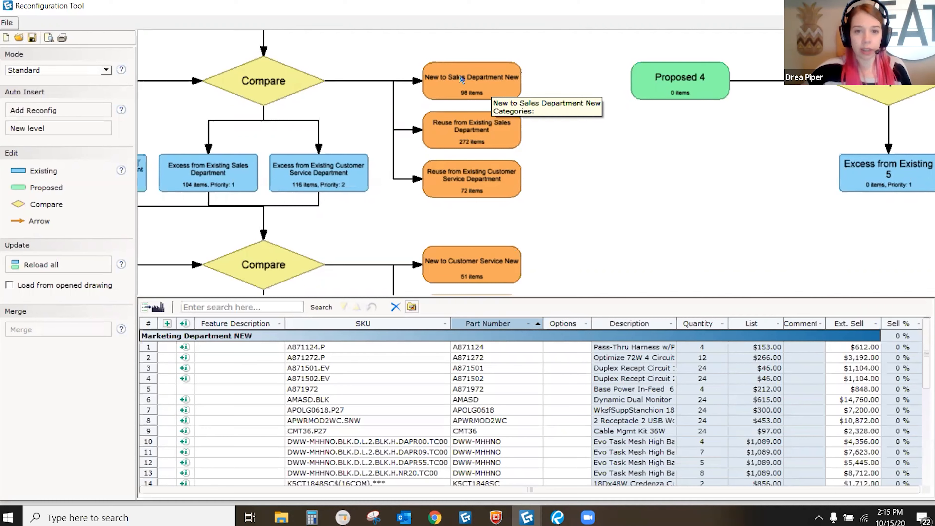
pyautogui.click(481, 76)
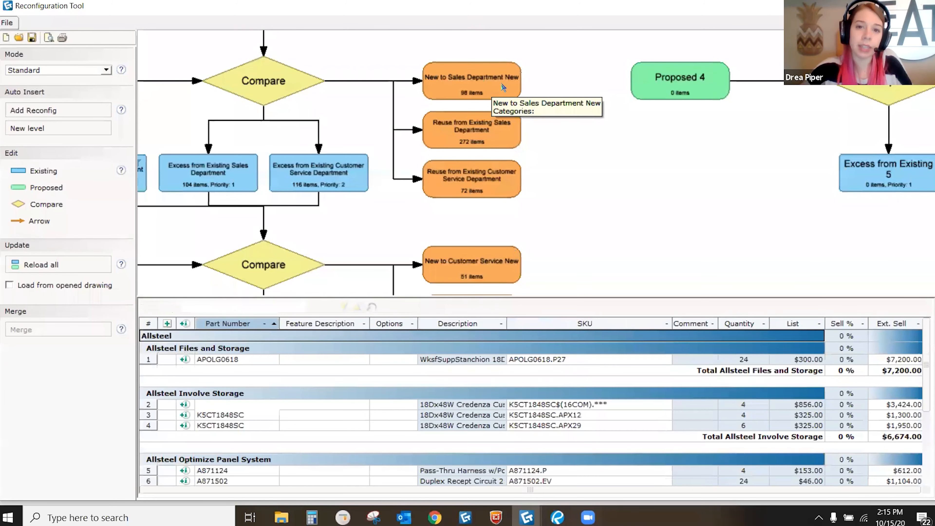
pyautogui.click(493, 263)
pyautogui.scroll(-5, 499, 127)
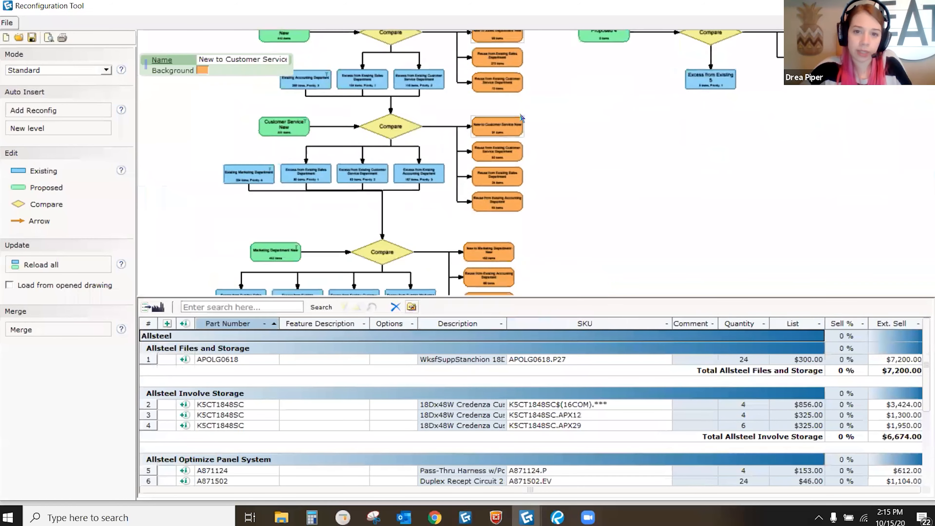
pyautogui.scroll(5, 505, 189)
pyautogui.click(442, 184)
pyautogui.scroll(-4, 441, 177)
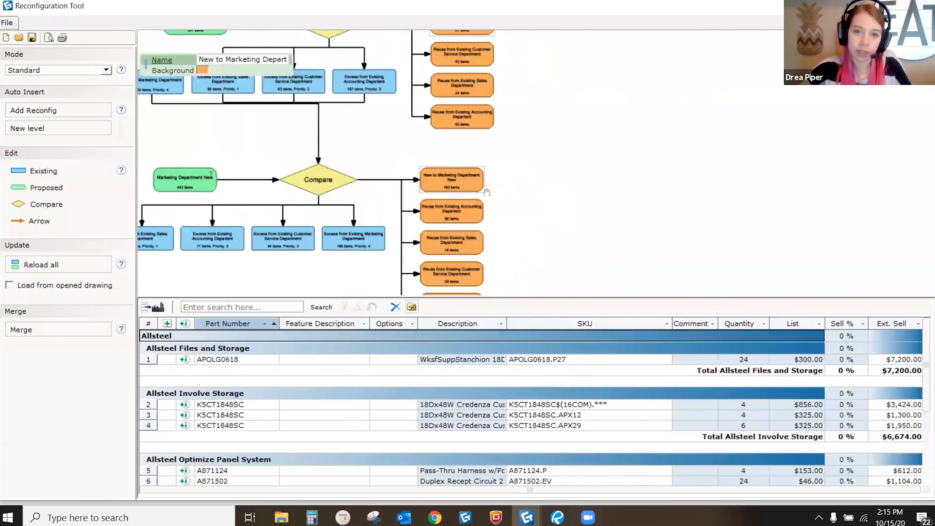
pyautogui.moveTo(487, 193); pyautogui.dragTo(499, 233)
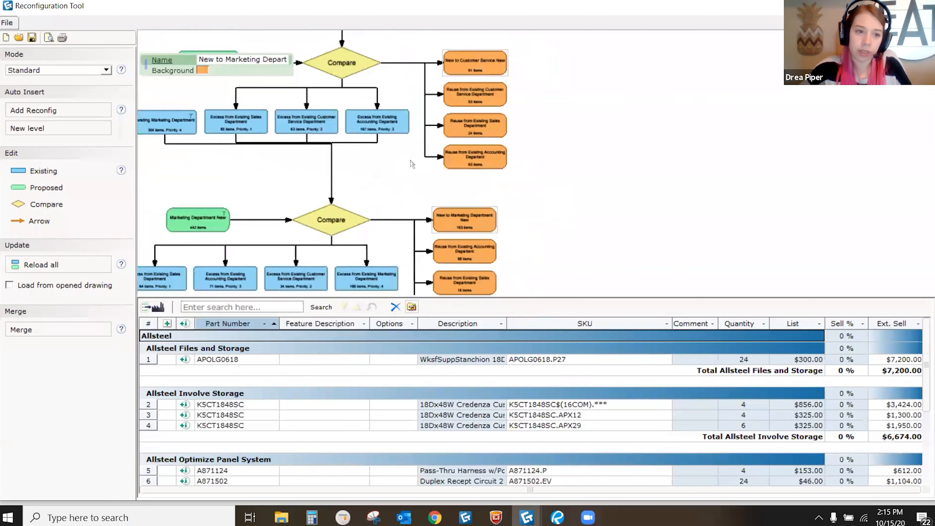
# Step: Merge them into a 312-item Merged node and display its parts list
pyautogui.click(42, 332)
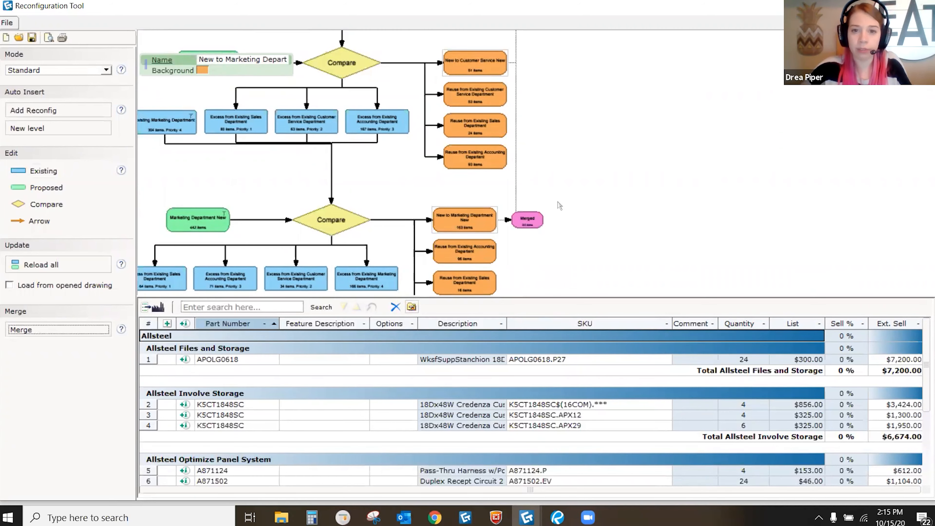
pyautogui.scroll(3, 533, 237)
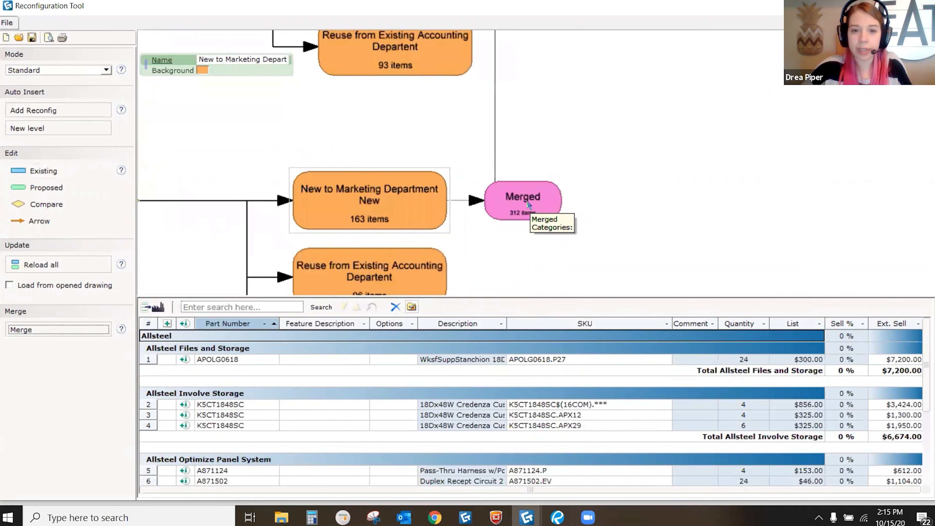
pyautogui.click(528, 205)
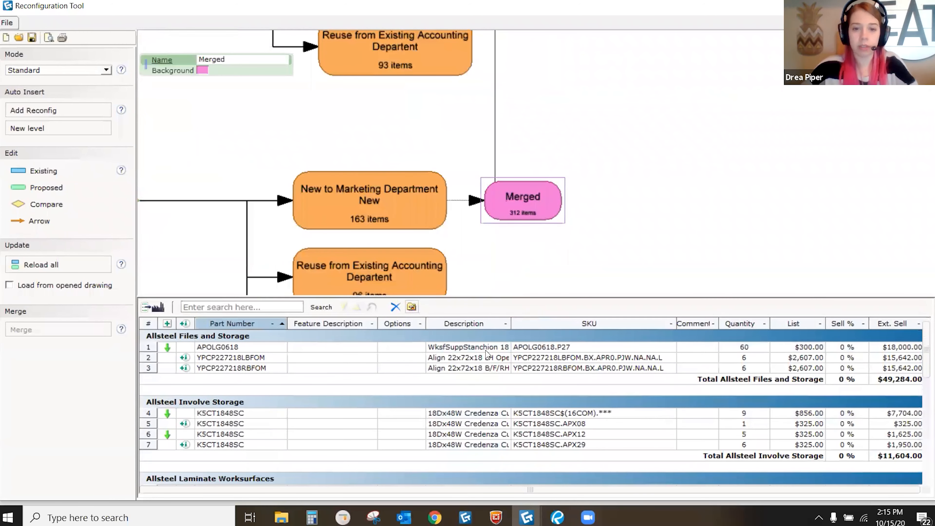
pyautogui.scroll(-3, 486, 353)
pyautogui.scroll(4, 487, 351)
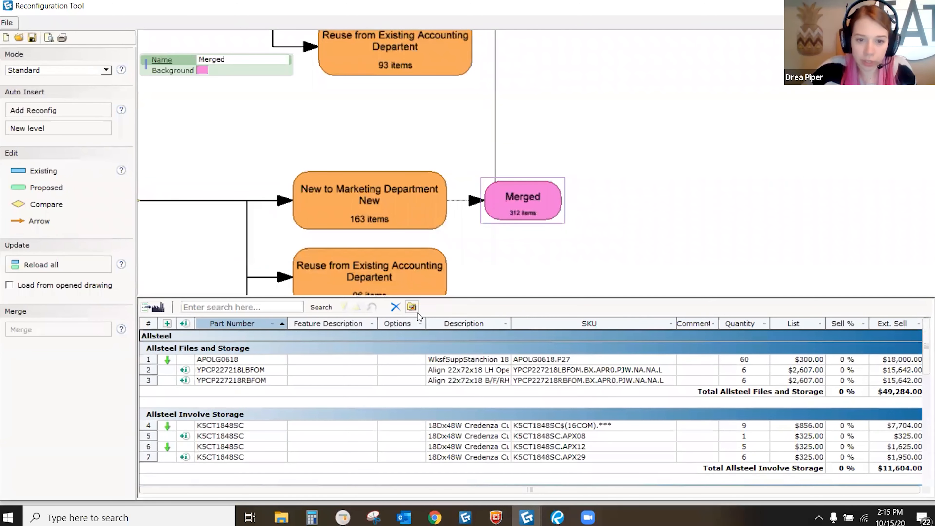
# Step: Apply the Company Template.cmclc view settings so the Merged list groups items by TAG1 department
pyautogui.click(411, 306)
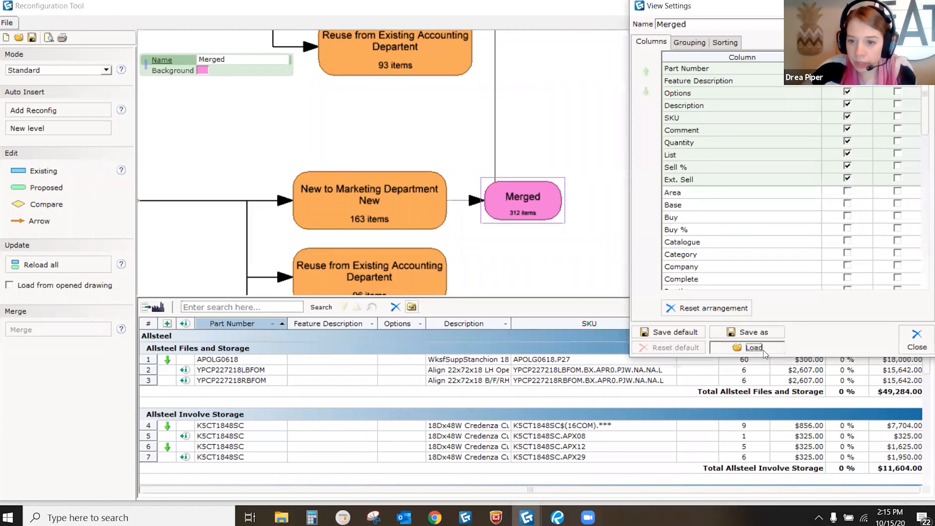
pyautogui.click(762, 351)
pyautogui.click(419, 220)
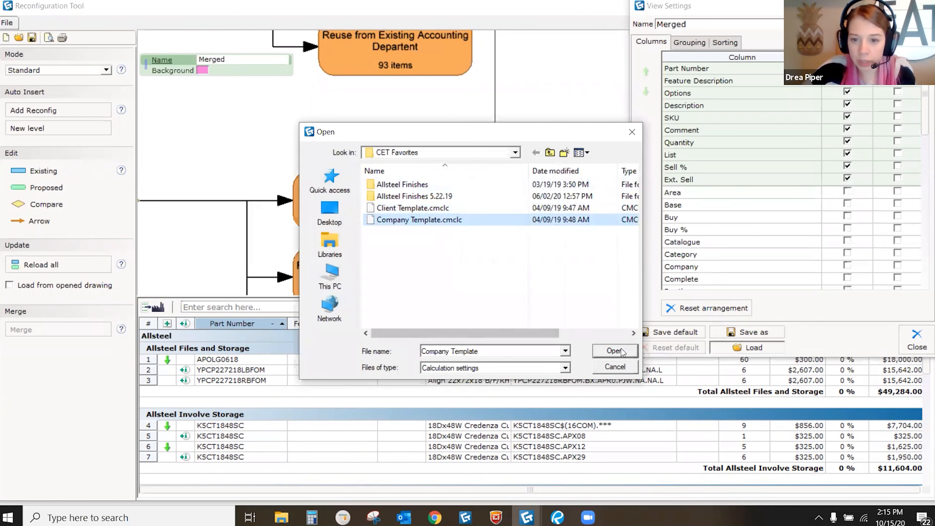
pyautogui.click(614, 351)
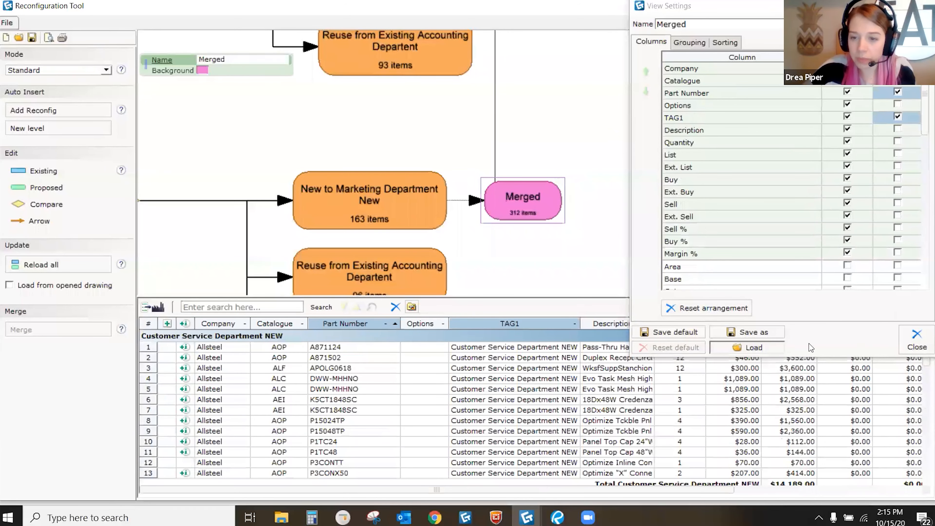
pyautogui.click(603, 347)
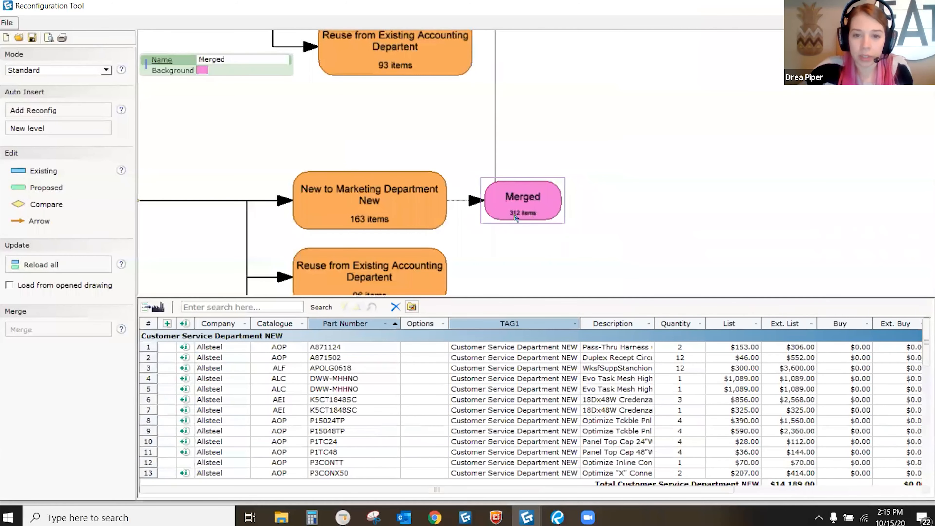
pyautogui.scroll(-6, 507, 373)
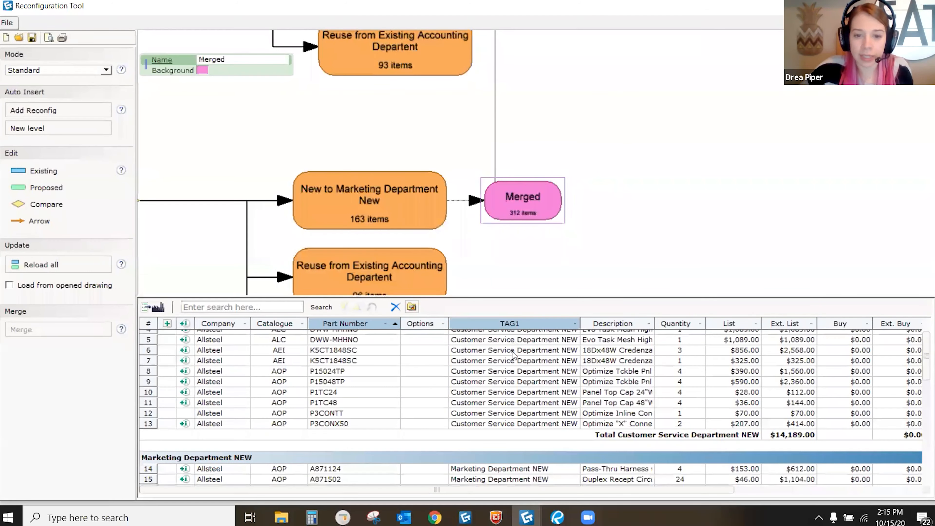
pyautogui.scroll(-6, 513, 371)
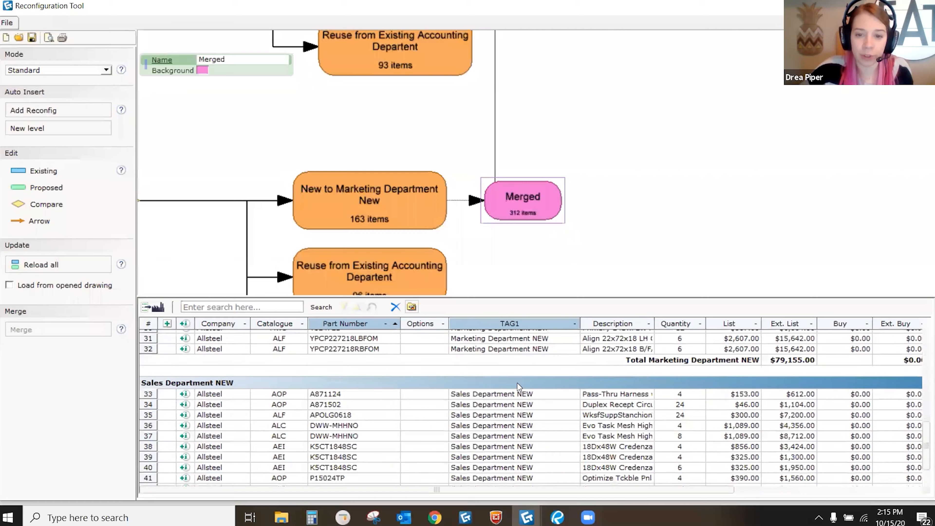
pyautogui.scroll(5, 497, 400)
pyautogui.scroll(6, 497, 399)
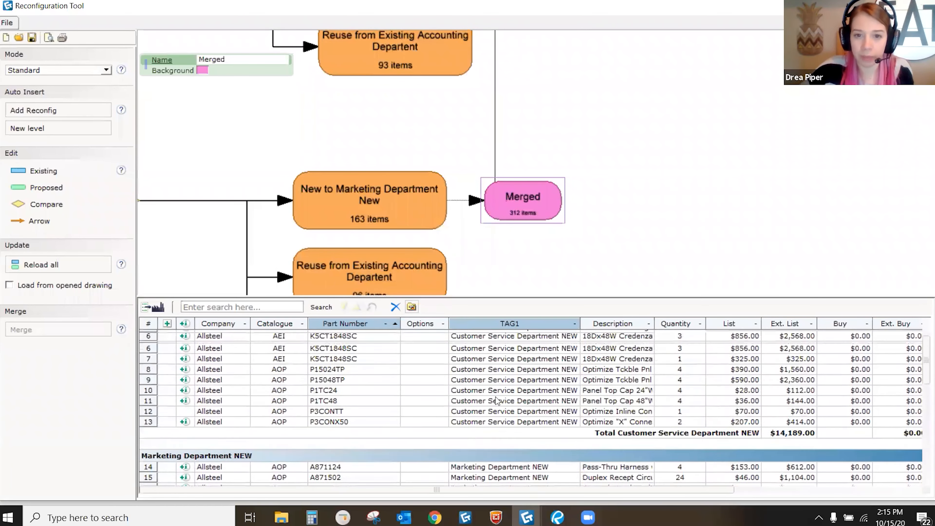
# Step: Rename the first Merged node to 'Merged New Product'
pyautogui.click(541, 196)
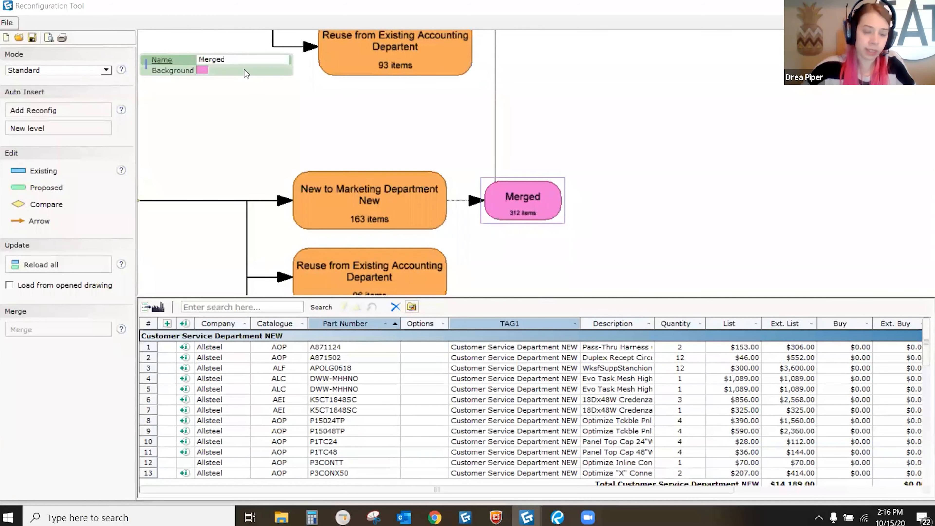
pyautogui.write('New Product')
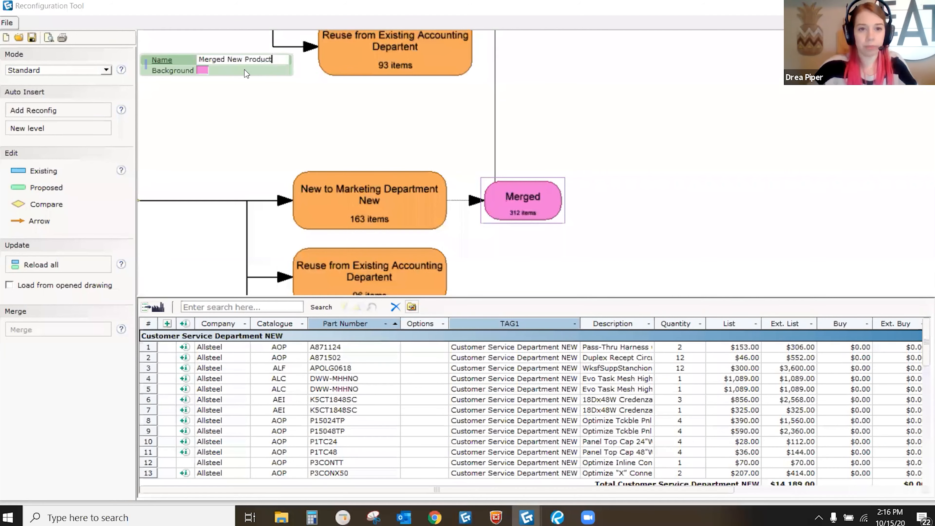
pyautogui.click(454, 117)
# Step: Merge the Sales, Accounting, Customer Service and Marketing Excess from Existing nodes into one node
pyautogui.scroll(-1, 537, 168)
pyautogui.moveTo(528, 157); pyautogui.dragTo(618, 129, button='middle')
pyautogui.scroll(-1, 617, 128)
pyautogui.moveTo(536, 217); pyautogui.dragTo(627, 174, button='middle')
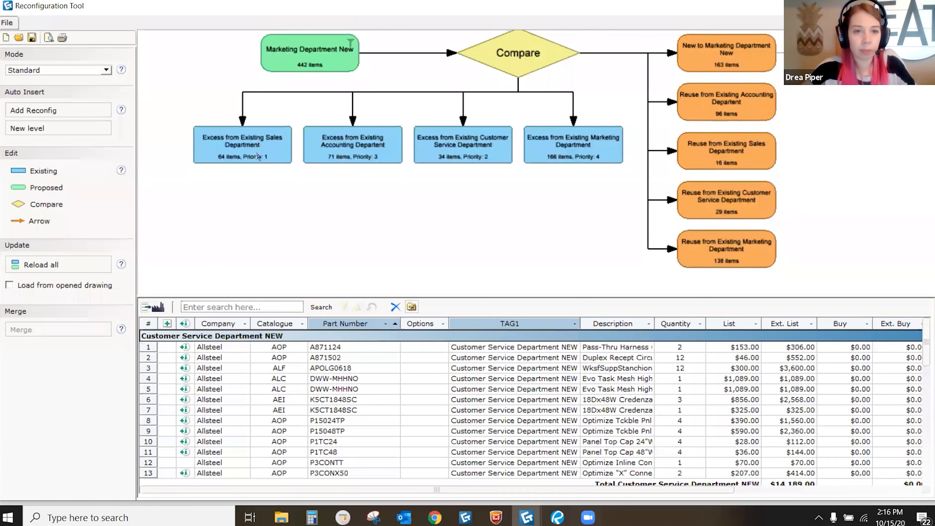
pyautogui.click(258, 157)
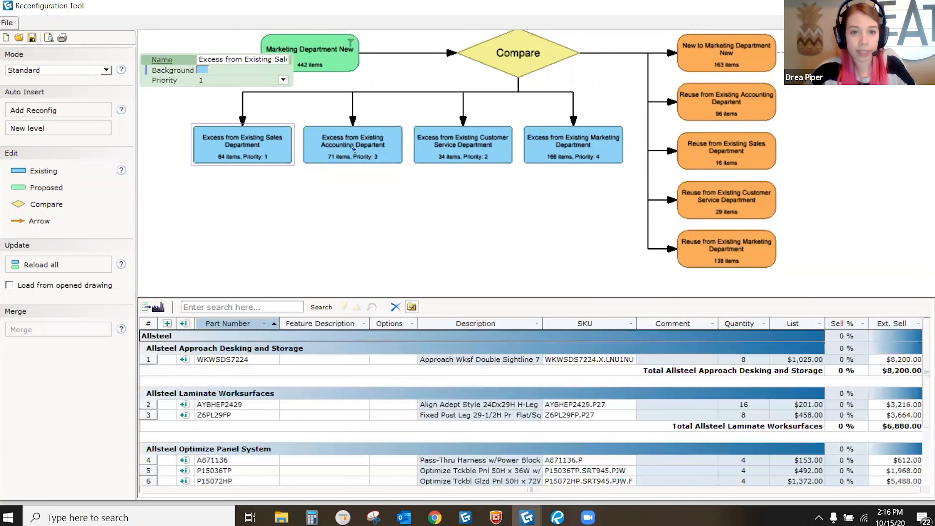
pyautogui.click(356, 145)
pyautogui.click(460, 157)
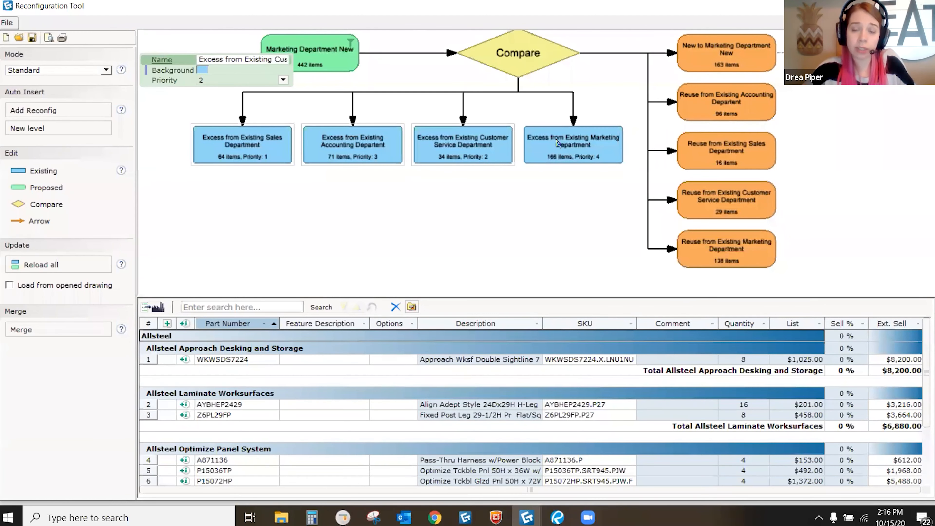
pyautogui.click(556, 142)
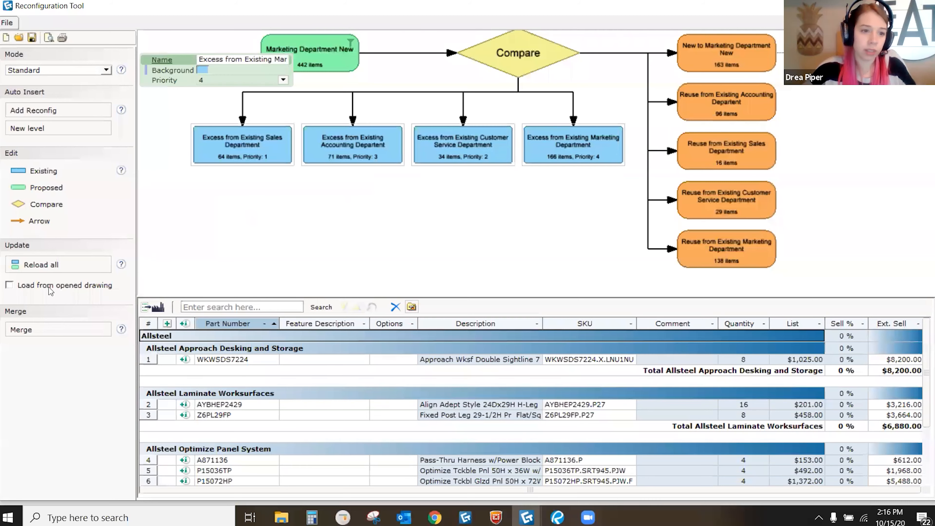
pyautogui.click(56, 329)
# Step: Place the new merged node below the excess nodes and name it 'Merged Excess'
pyautogui.moveTo(169, 153); pyautogui.dragTo(396, 207)
pyautogui.scroll(2, 384, 209)
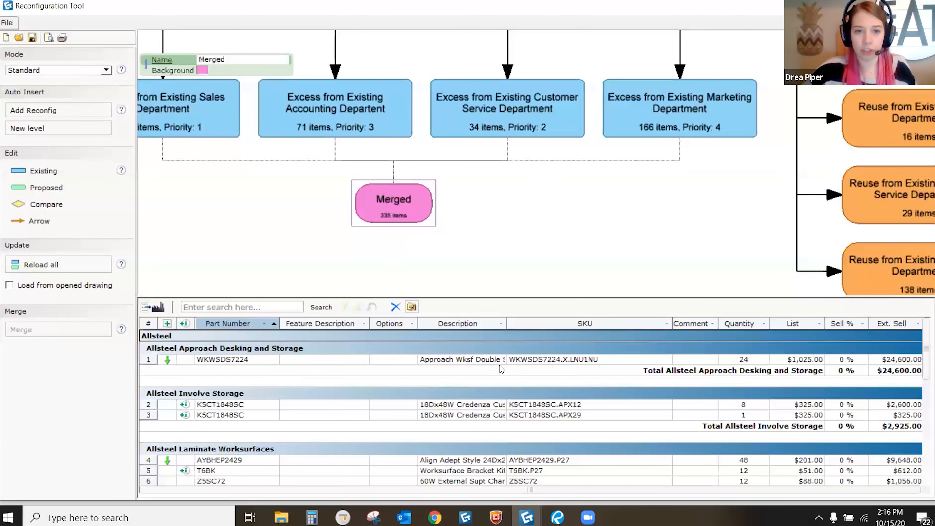
pyautogui.click(230, 60)
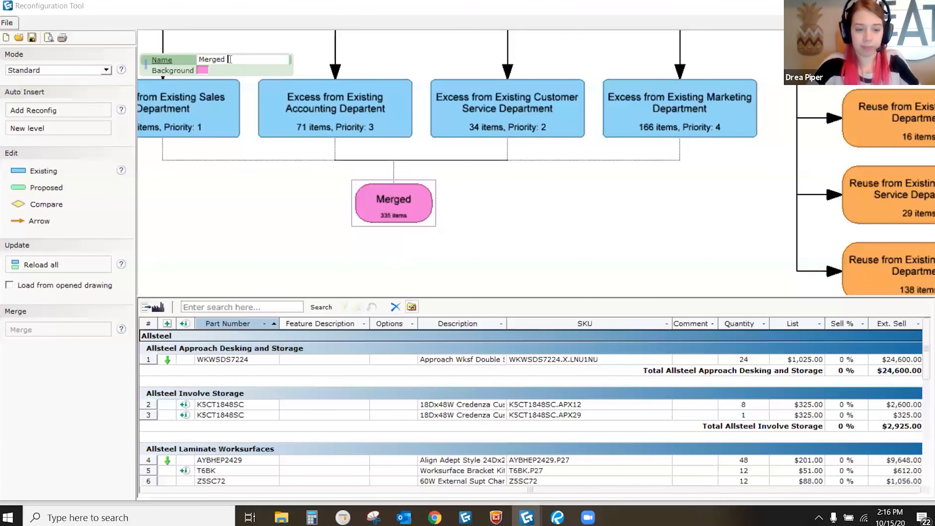
pyautogui.write('Excess')
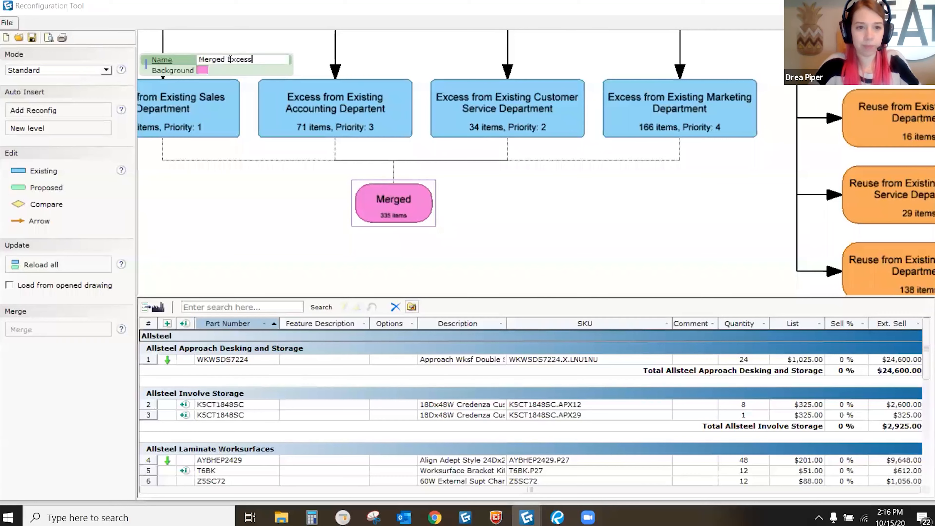
pyautogui.click(500, 234)
# Step: Reposition the flowchart on the canvas and close the reconfiguration diagram
pyautogui.scroll(-4, 508, 387)
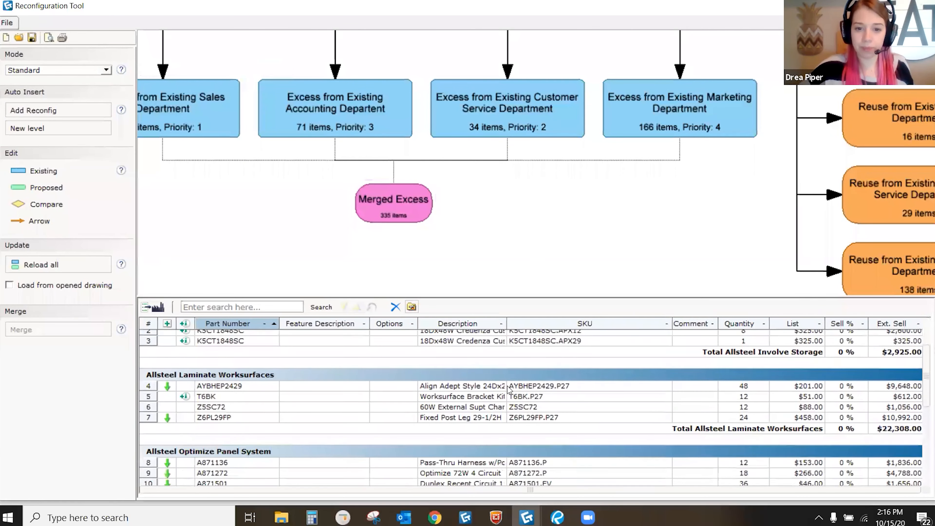
pyautogui.scroll(3, 510, 211)
pyautogui.scroll(-5, 485, 222)
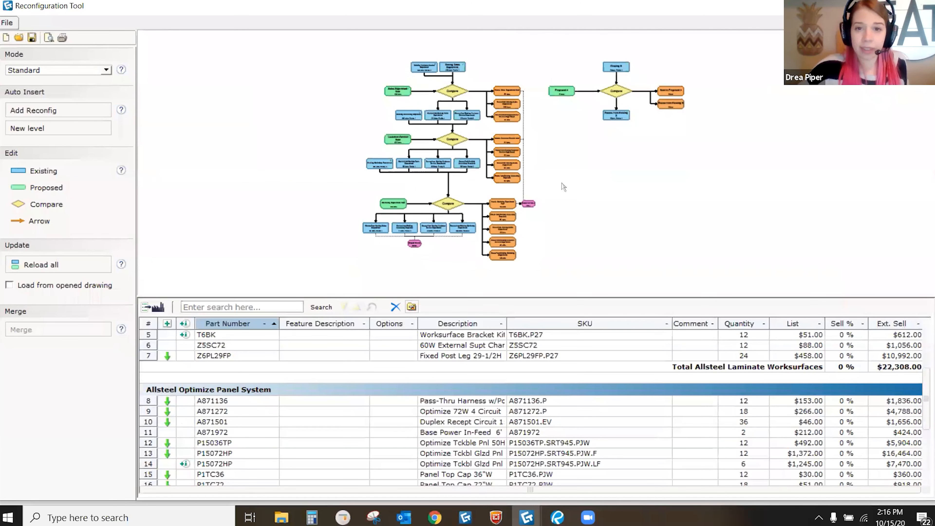
pyautogui.moveTo(562, 184); pyautogui.dragTo(562, 187)
pyautogui.moveTo(572, 242); pyautogui.dragTo(581, 233)
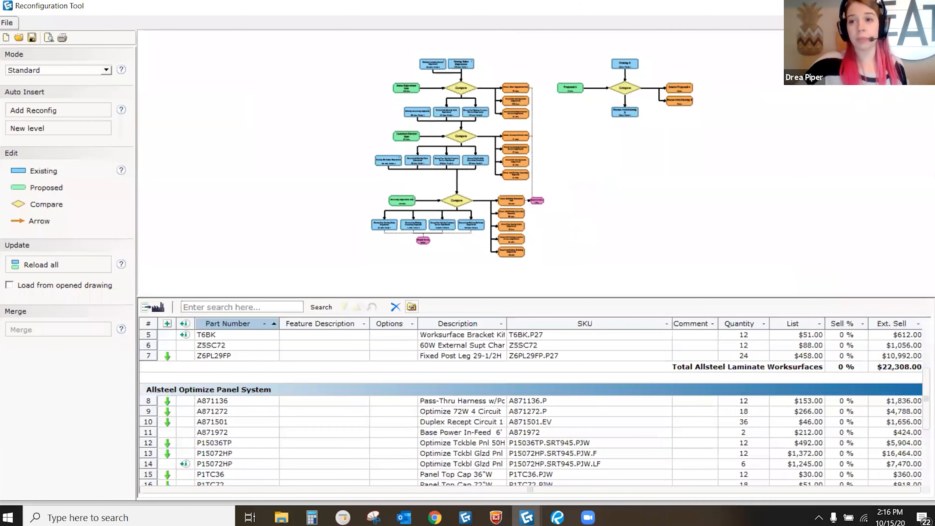
pyautogui.hotkey('alt', 'F4')
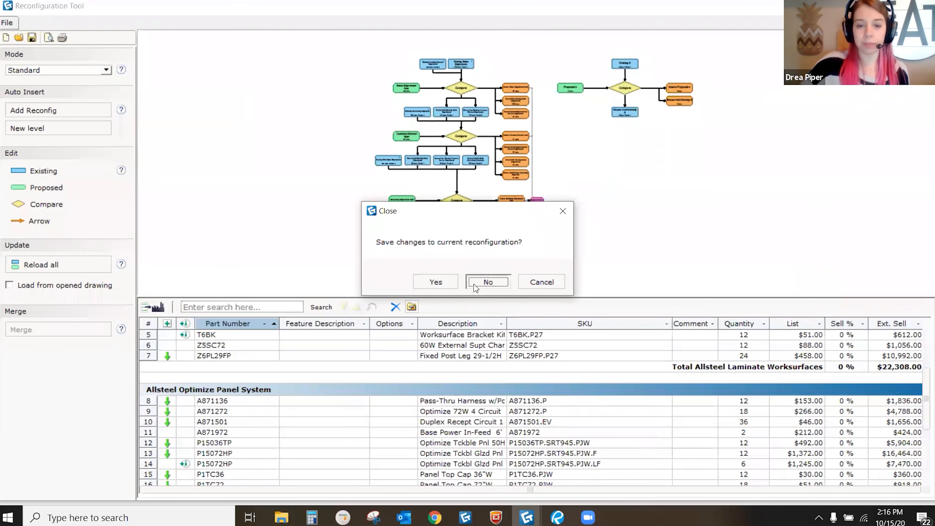
# Step: Discard the reconfiguration changes and switch to the Example 3.cmdrw drawing
pyautogui.click(485, 282)
pyautogui.click(527, 517)
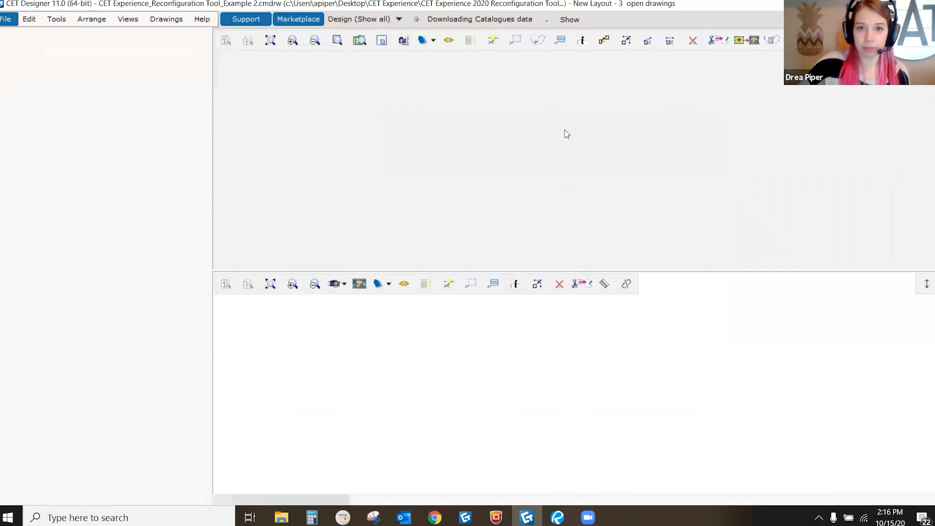
pyautogui.click(175, 22)
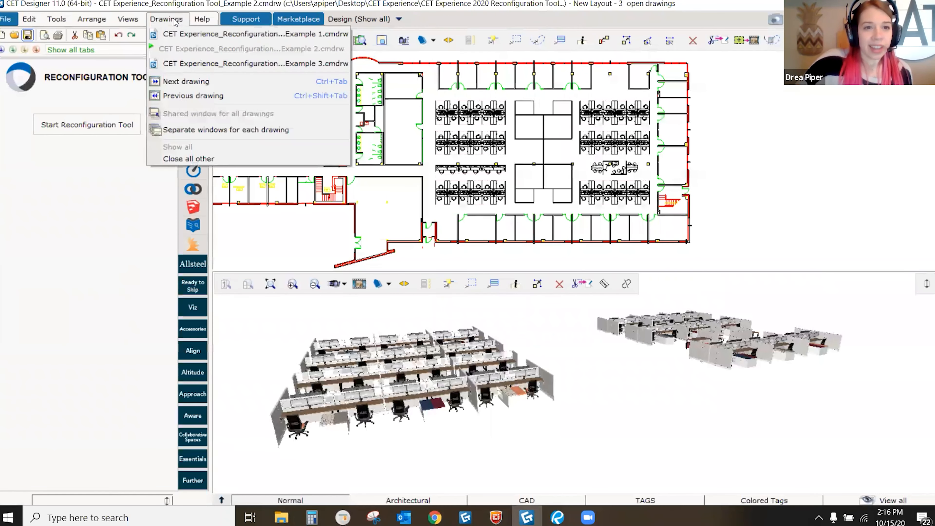
pyautogui.click(190, 65)
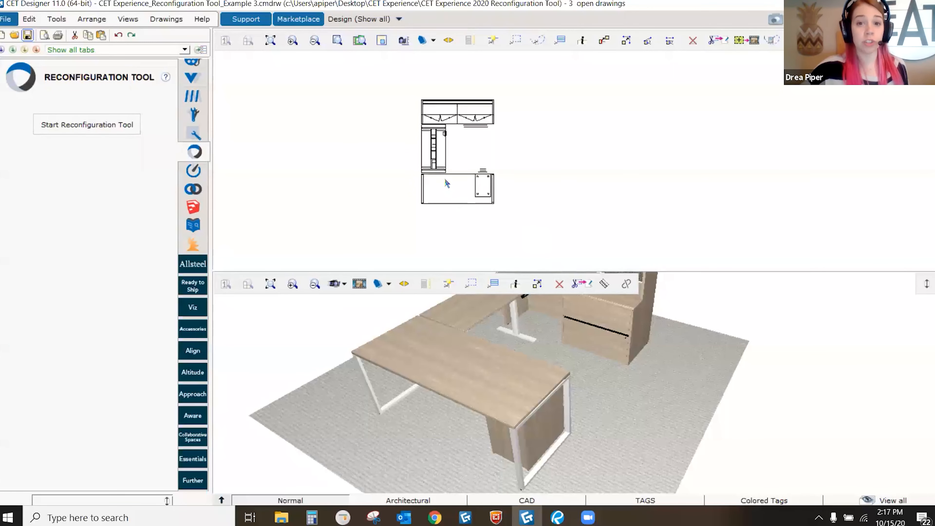
# Step: Orbit to view the whole desk and start a fresh default Reconfiguration Tool diagram
pyautogui.scroll(-2, 535, 401)
pyautogui.moveTo(550, 423); pyautogui.dragTo(480, 448, button='middle')
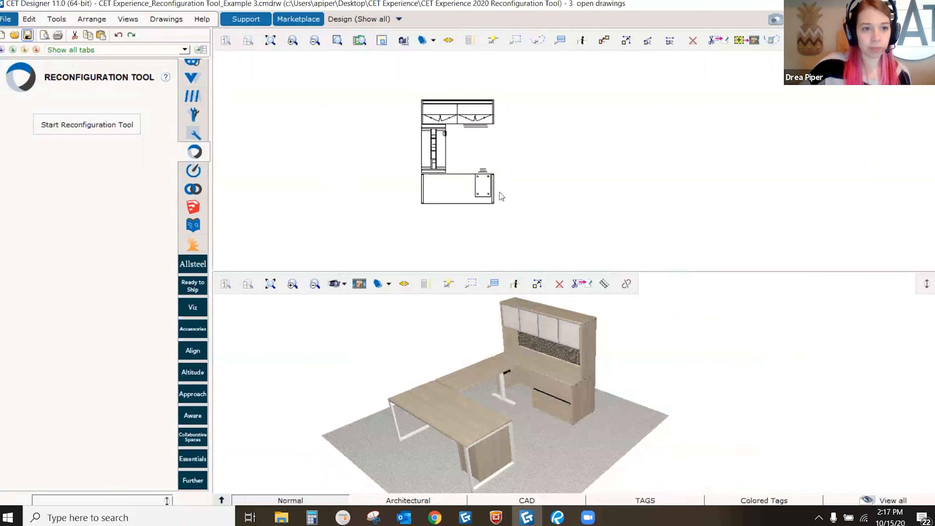
pyautogui.click(91, 125)
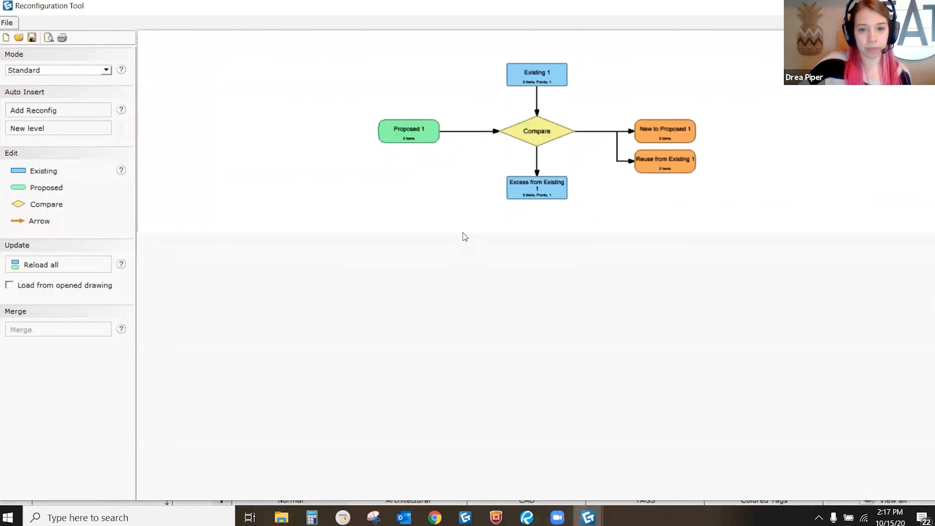
# Step: Enlarge and zoom the diagram canvas, then open the file chooser for Existing 1
pyautogui.moveTo(464, 234); pyautogui.dragTo(463, 308)
pyautogui.moveTo(525, 183); pyautogui.dragTo(458, 130, button='middle')
pyautogui.scroll(1, 473, 147)
pyautogui.scroll(1, 459, 130)
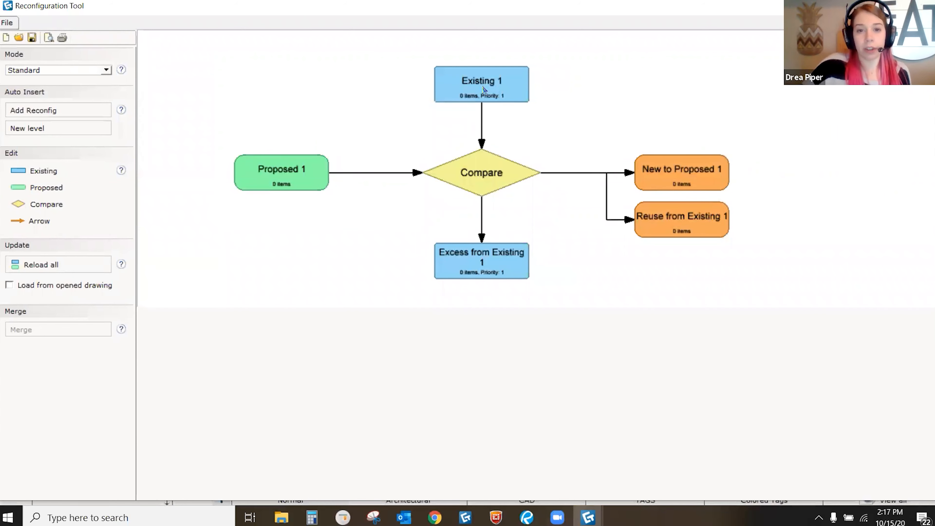
pyautogui.doubleClick(480, 79)
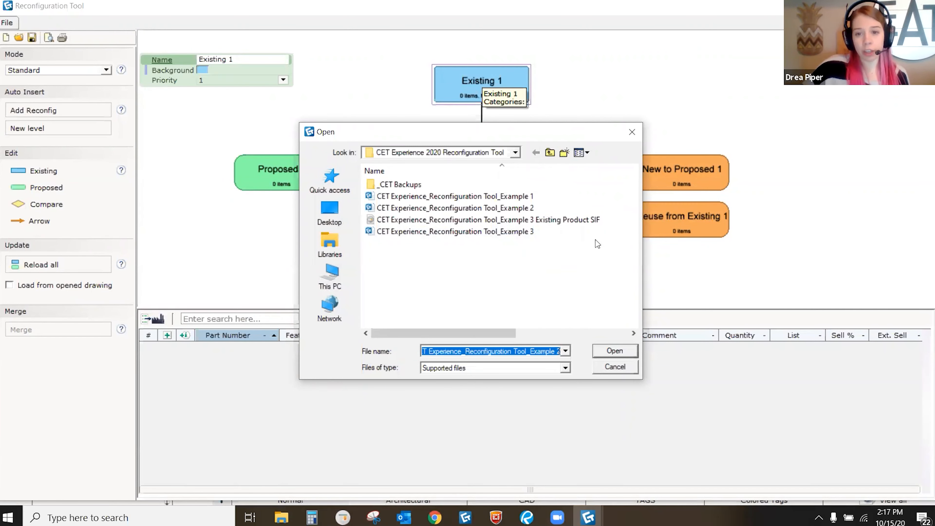
# Step: Import the Example 3 Existing Product SIF as ProjectMatrix SIF Files without updating catalog prices
pyautogui.click(599, 222)
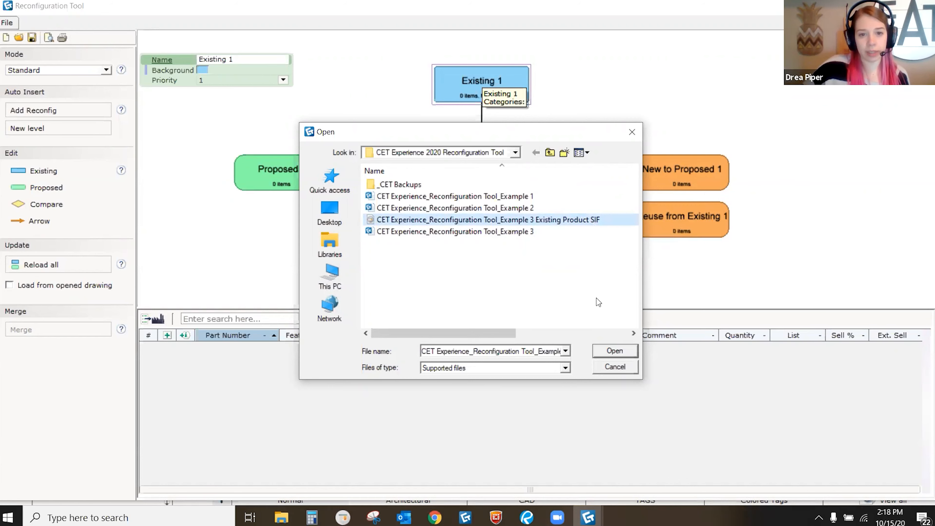
pyautogui.click(604, 354)
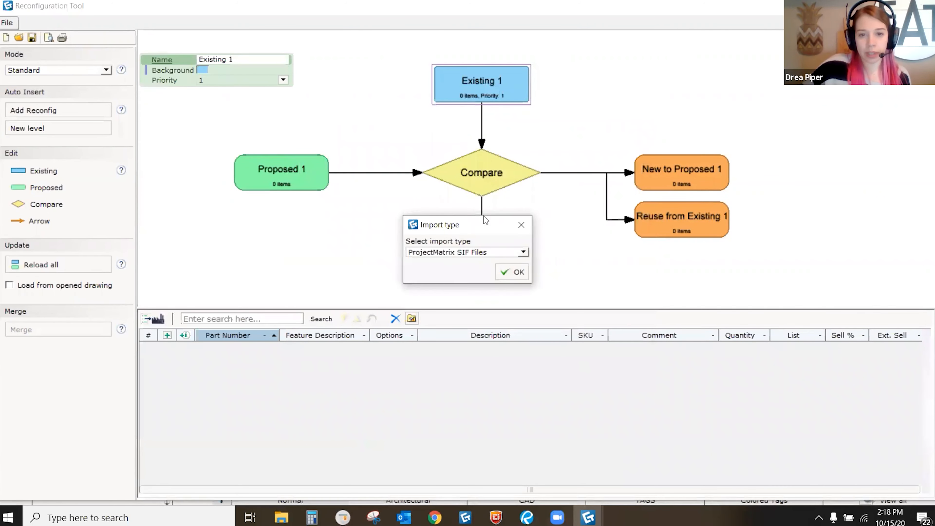
pyautogui.moveTo(485, 220); pyautogui.dragTo(488, 132)
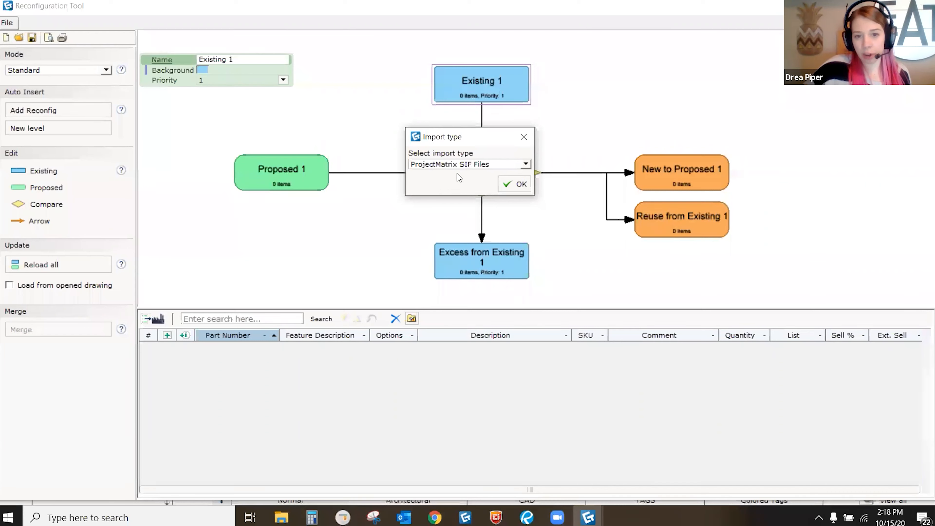
pyautogui.click(520, 184)
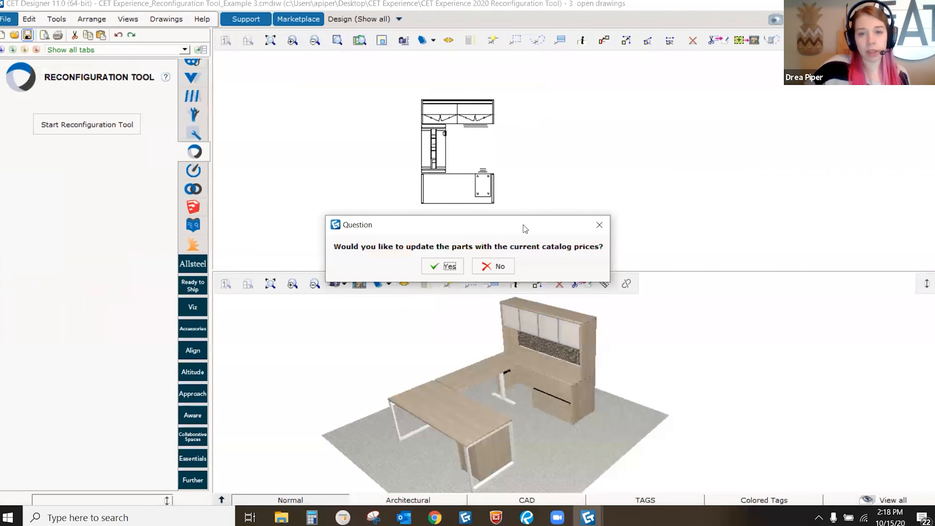
pyautogui.moveTo(520, 221); pyautogui.dragTo(494, 120)
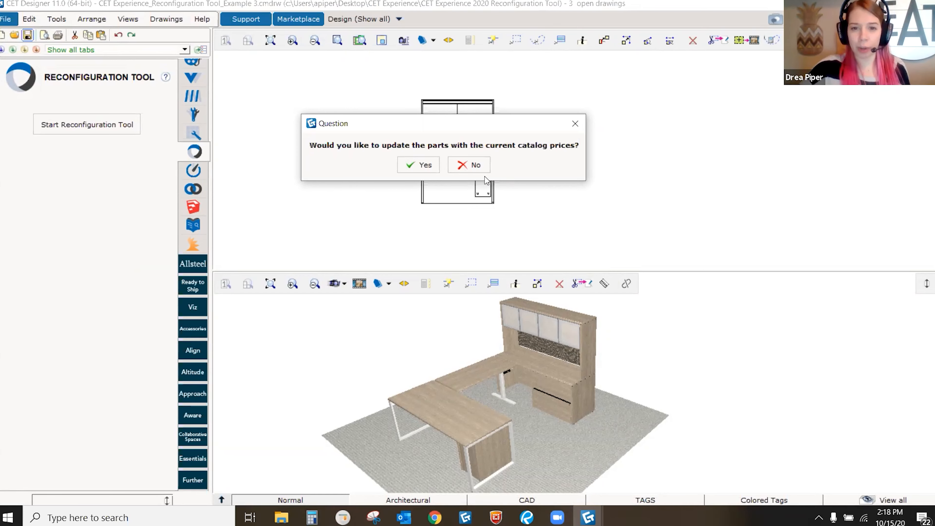
pyautogui.click(475, 169)
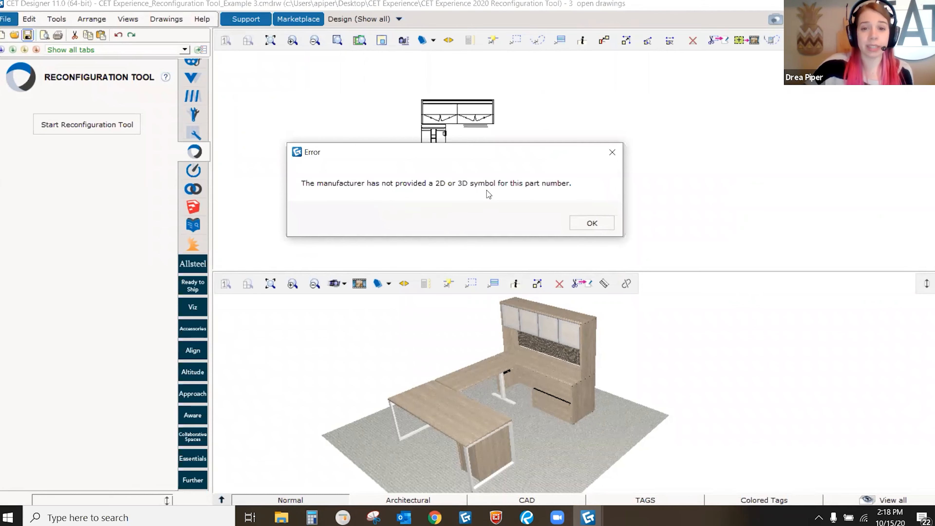
# Step: Dismiss the five missing-symbol errors and return to the Reconfiguration Tool
pyautogui.click(602, 227)
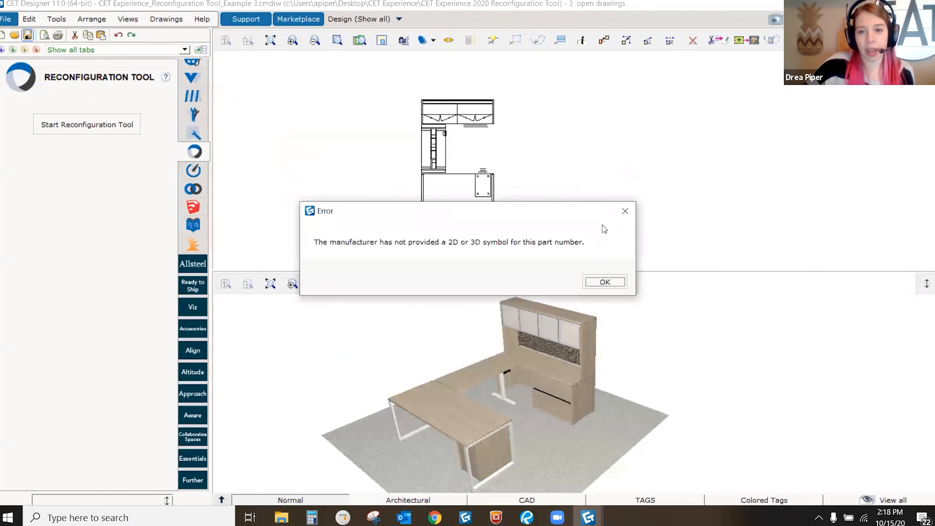
pyautogui.click(600, 277)
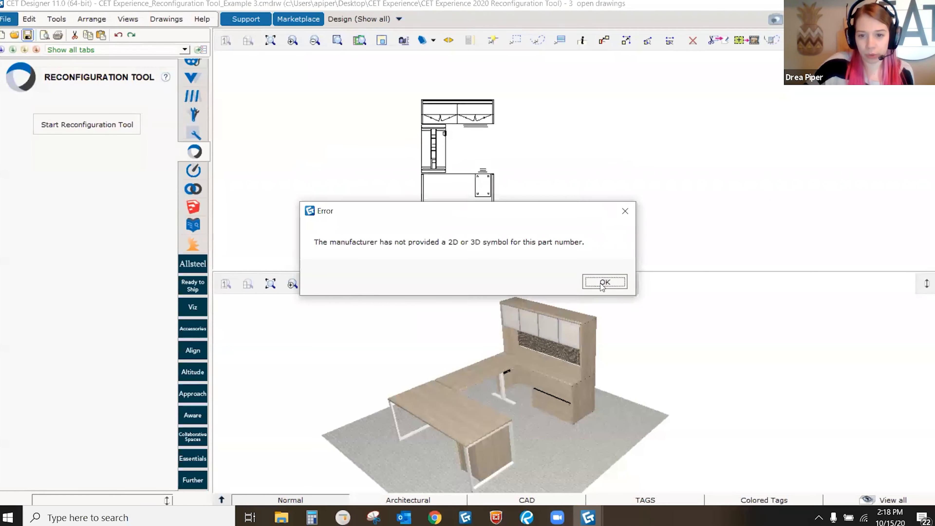
pyautogui.click(601, 282)
pyautogui.click(601, 283)
pyautogui.click(602, 283)
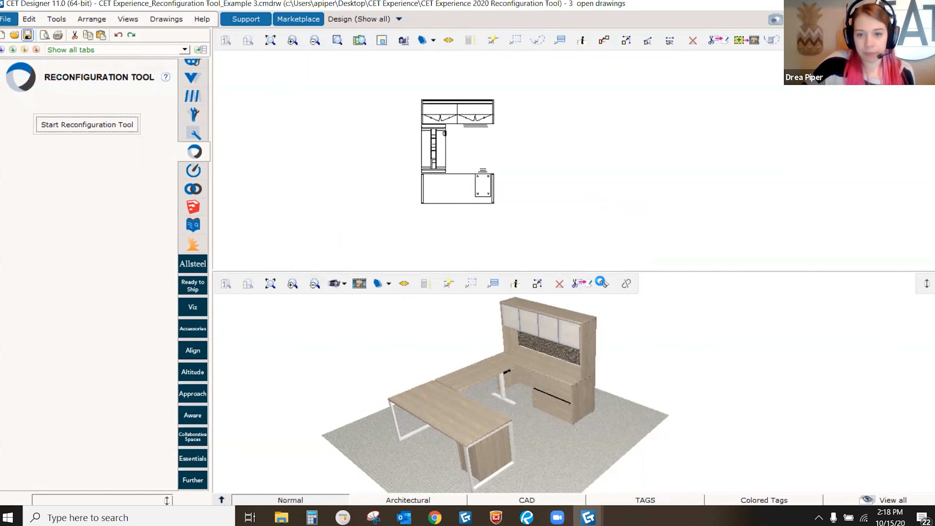
pyautogui.moveTo(587, 516)
pyautogui.click(629, 454)
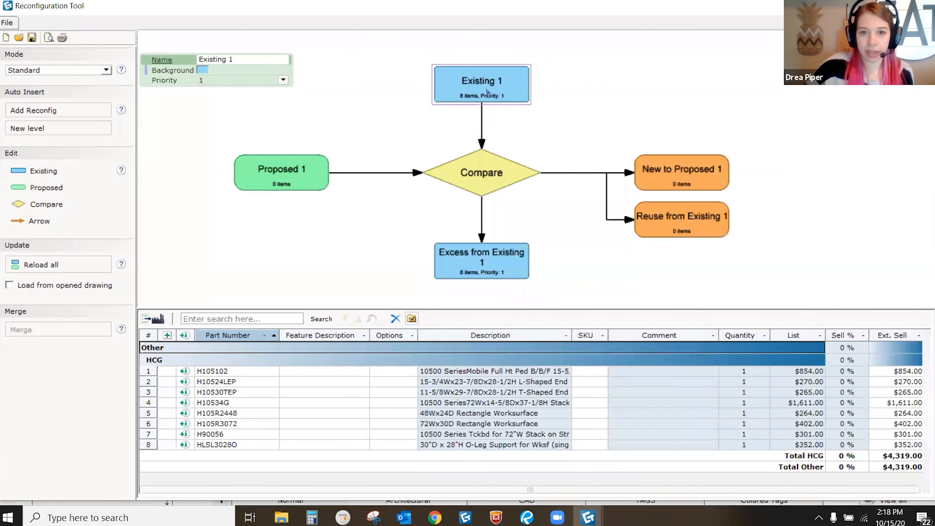
pyautogui.scroll(1, 481, 88)
pyautogui.scroll(1, 475, 105)
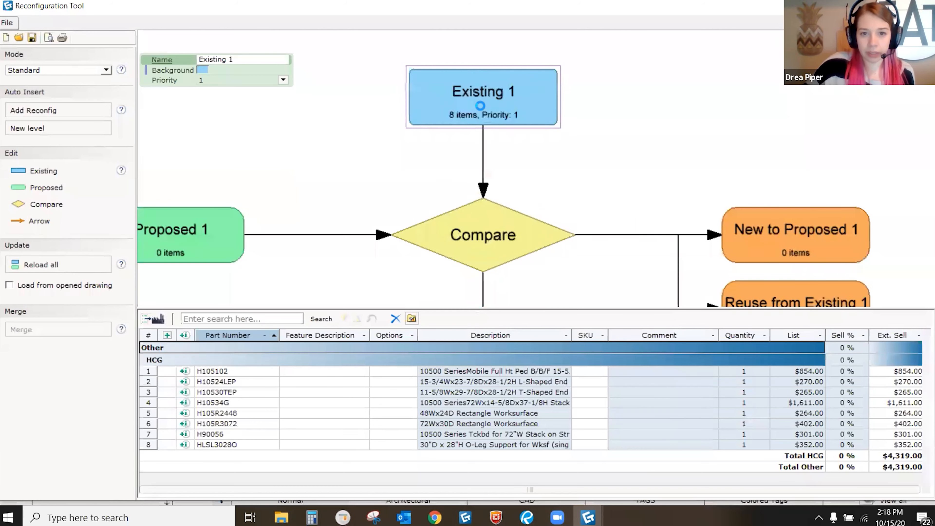
pyautogui.scroll(1, 428, 119)
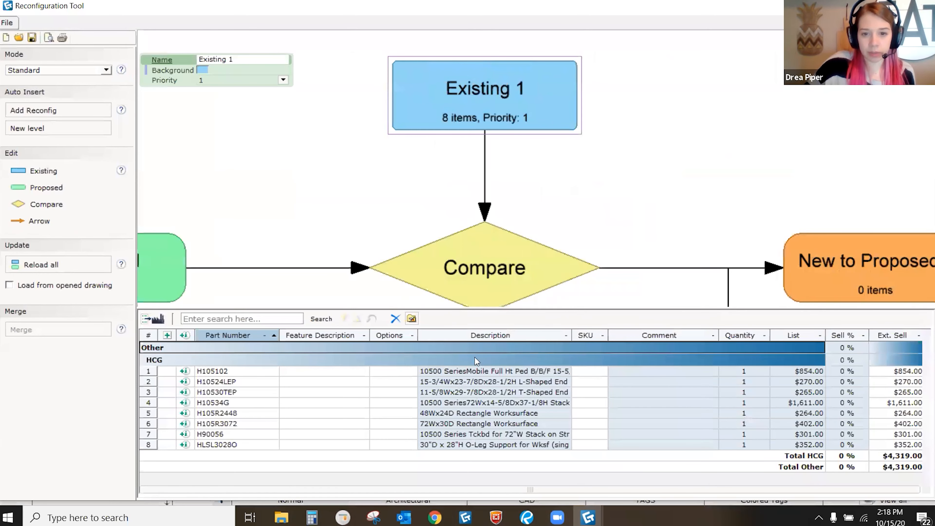
pyautogui.scroll(-1, 466, 225)
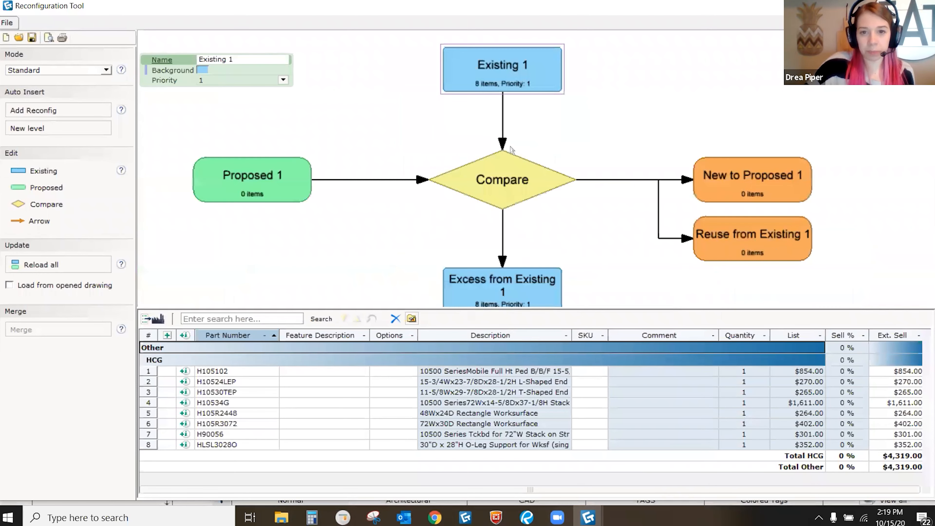
# Step: Load Example 3's Main article view into Proposed 1 and show the Compare results
pyautogui.doubleClick(250, 166)
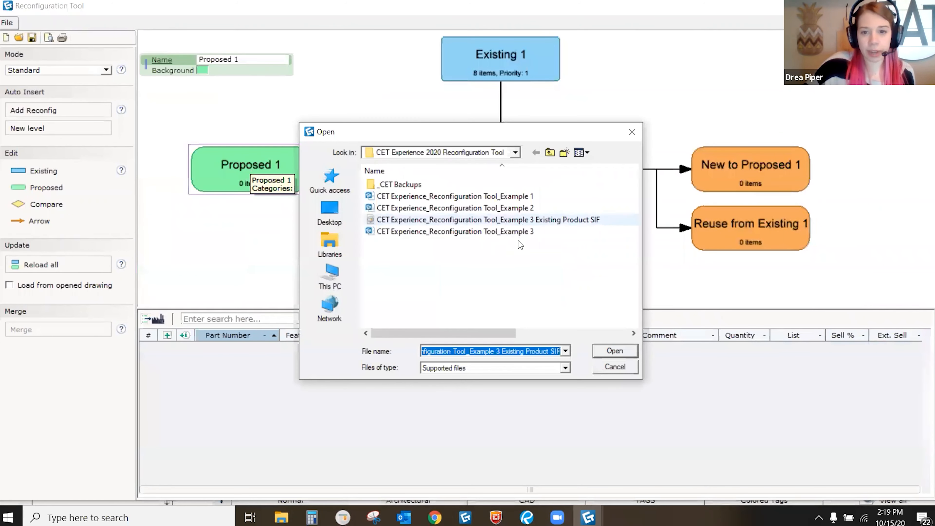
pyautogui.click(449, 232)
pyautogui.click(599, 350)
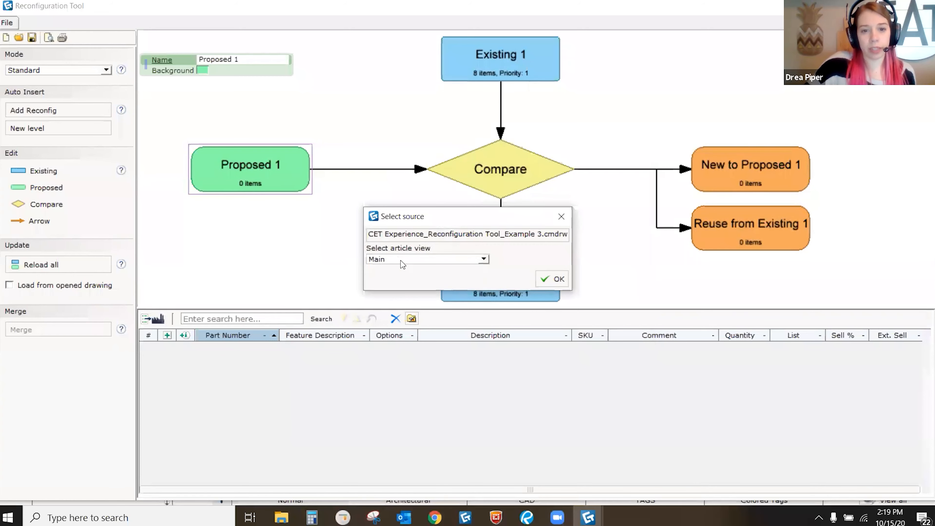
pyautogui.click(558, 281)
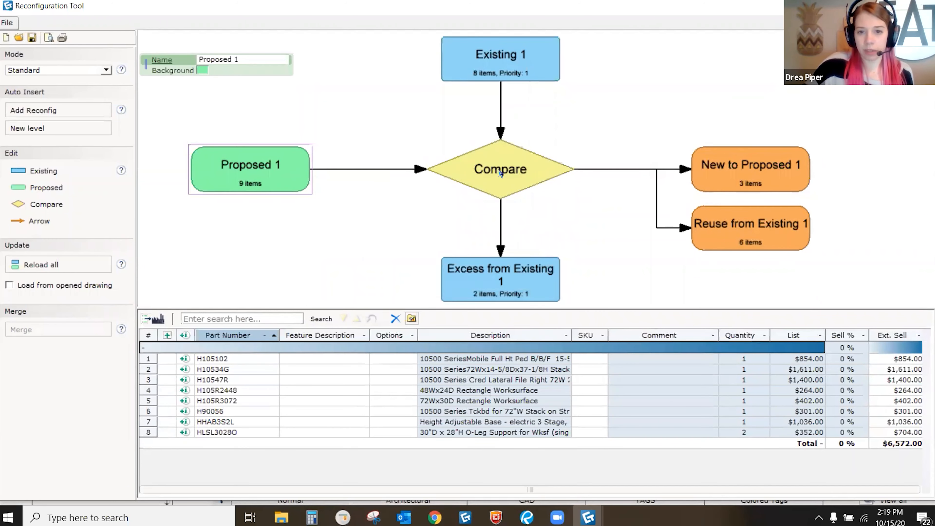
pyautogui.click(547, 177)
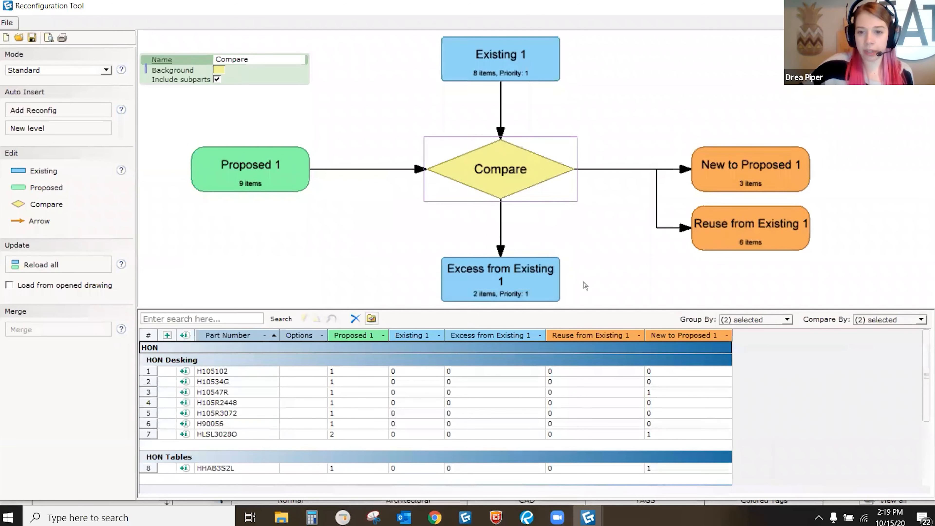
# Step: Check the Compare By properties and zoom out to see all nodes
pyautogui.click(886, 320)
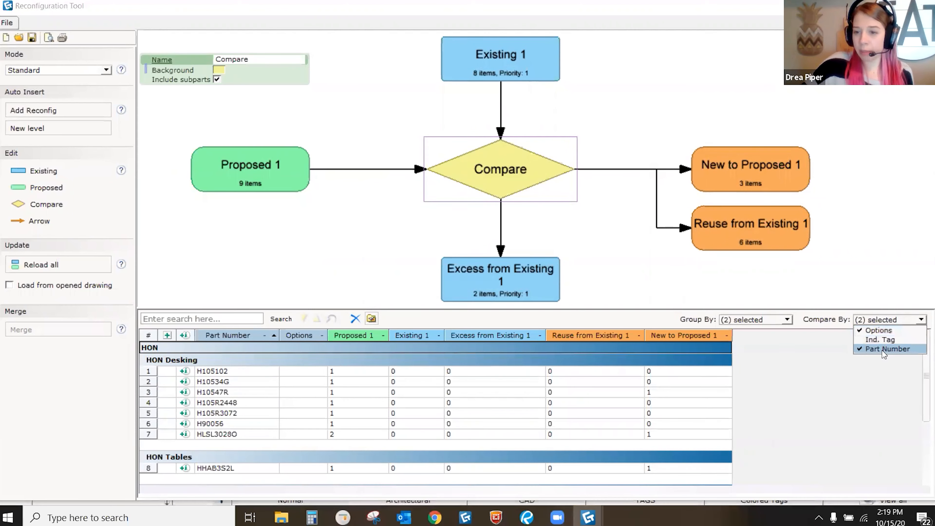
pyautogui.click(844, 193)
pyautogui.scroll(-2, 528, 182)
pyautogui.moveTo(554, 192); pyautogui.dragTo(538, 181, button='middle')
pyautogui.scroll(1, 655, 168)
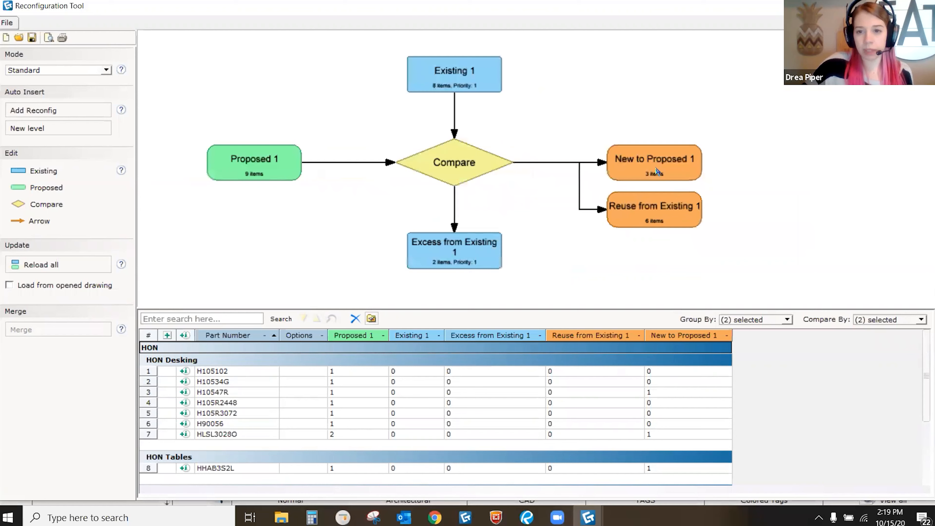
# Step: Review the new items, then list excess parts H10524LEP and H10530TEP totalling $535.00
pyautogui.click(655, 173)
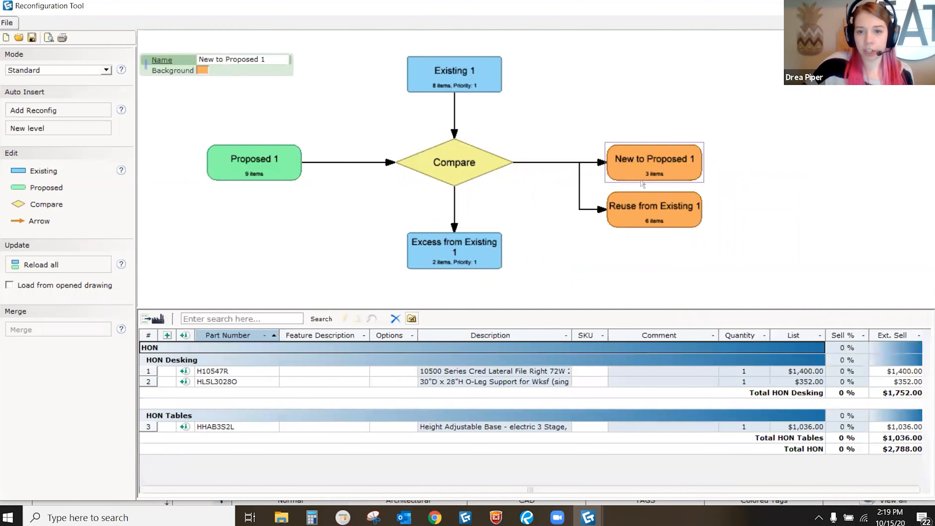
pyautogui.scroll(1, 648, 171)
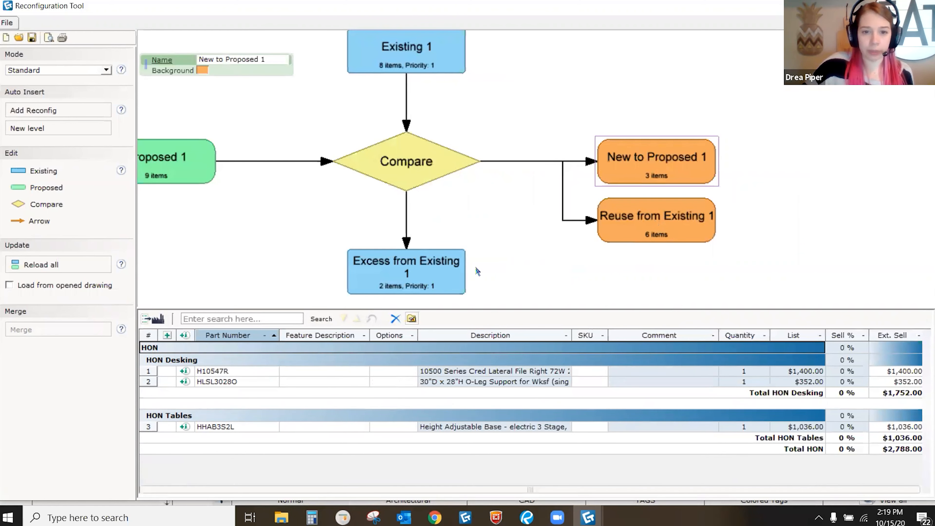
pyautogui.click(436, 274)
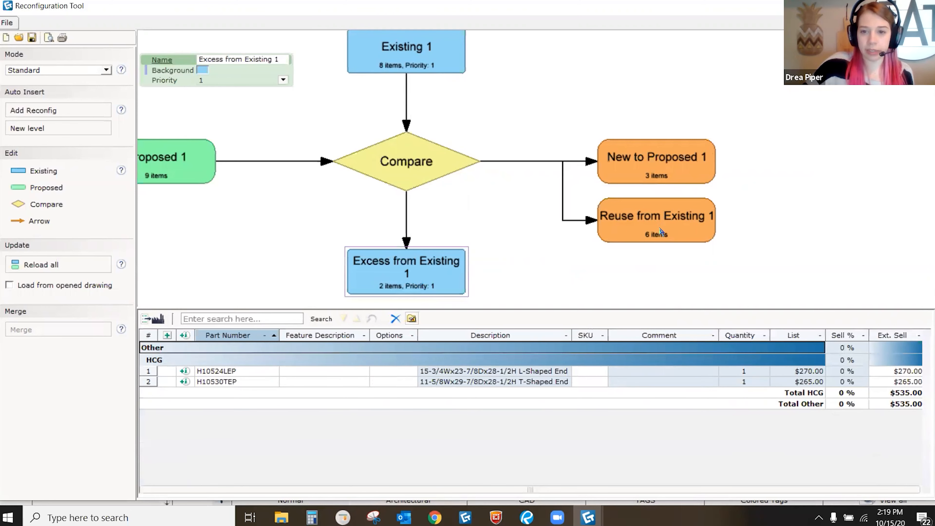
pyautogui.scroll(-1, 622, 172)
pyautogui.moveTo(575, 187); pyautogui.dragTo(622, 191, button='middle')
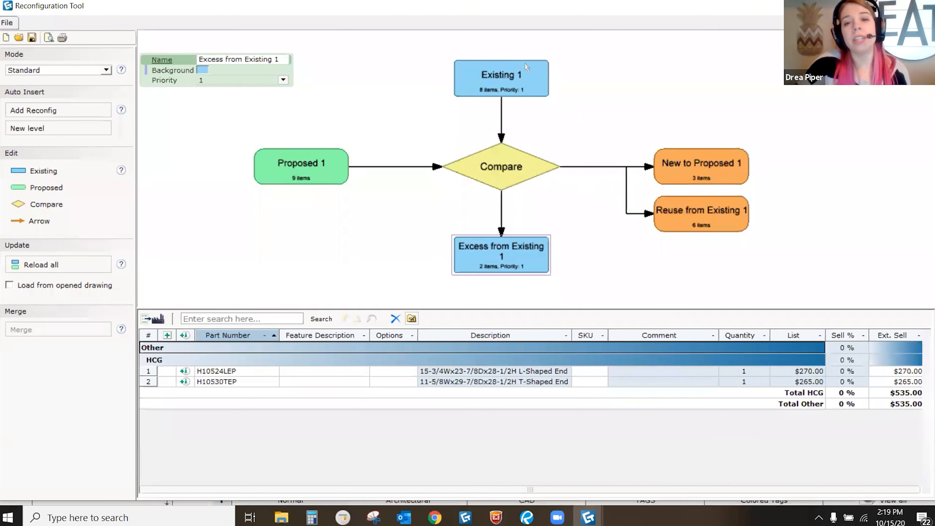
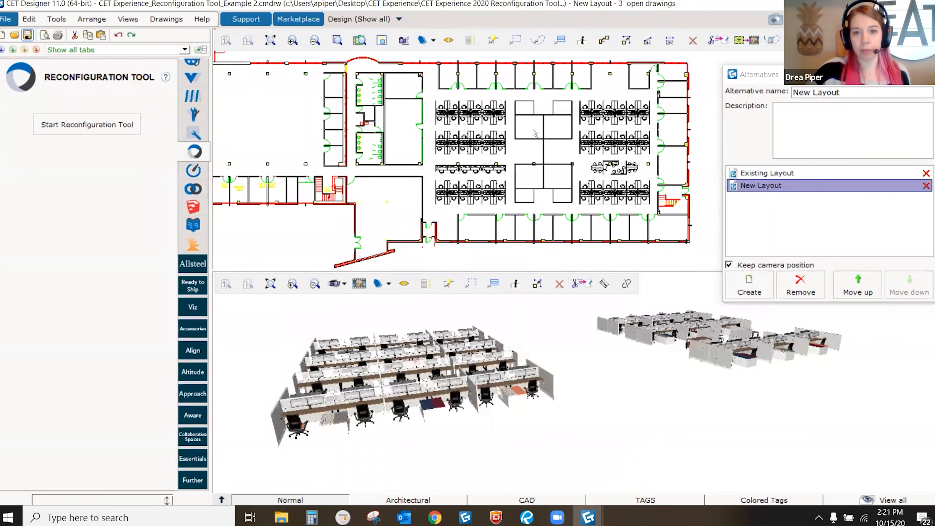
# Step: Pan the floor plan, show the Thank You slide, then bring back the Reconfiguration Tool
pyautogui.moveTo(595, 161); pyautogui.dragTo(523, 164, button='middle')
pyautogui.scroll(2, 537, 184)
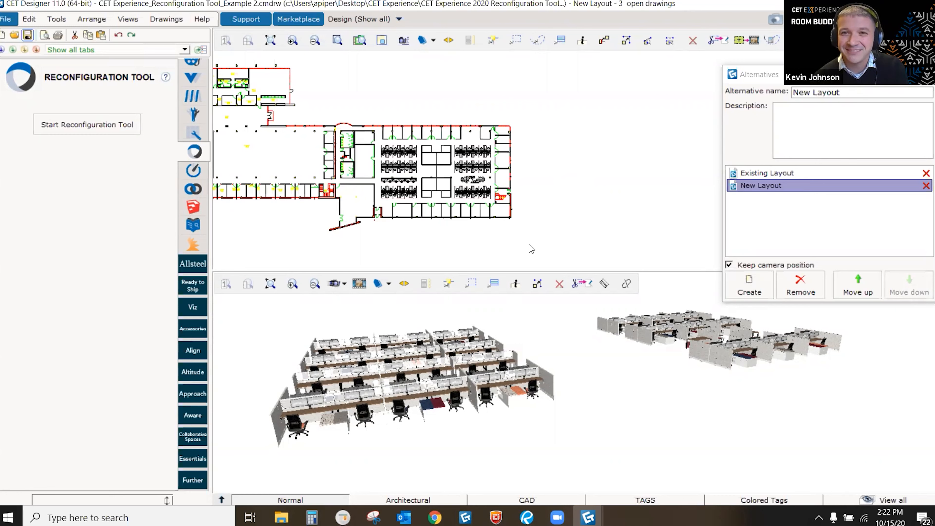
pyautogui.click(526, 517)
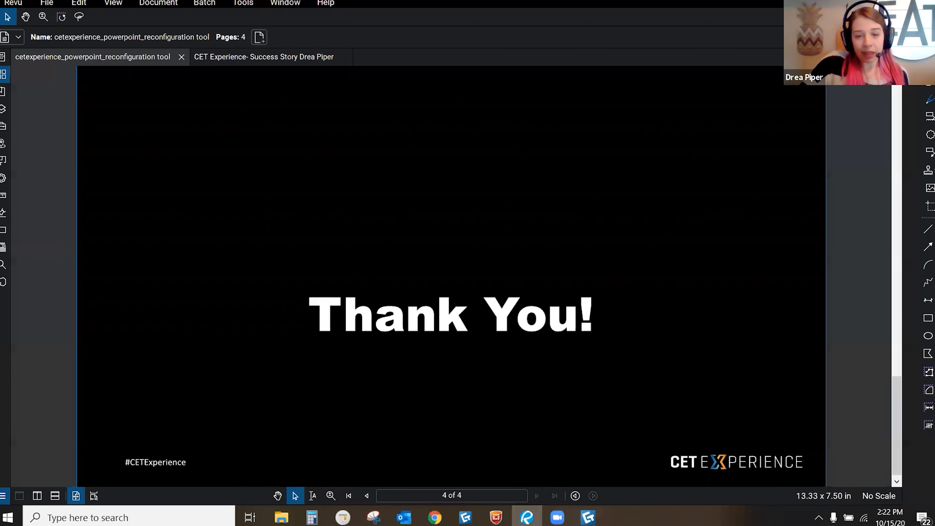
pyautogui.moveTo(588, 517)
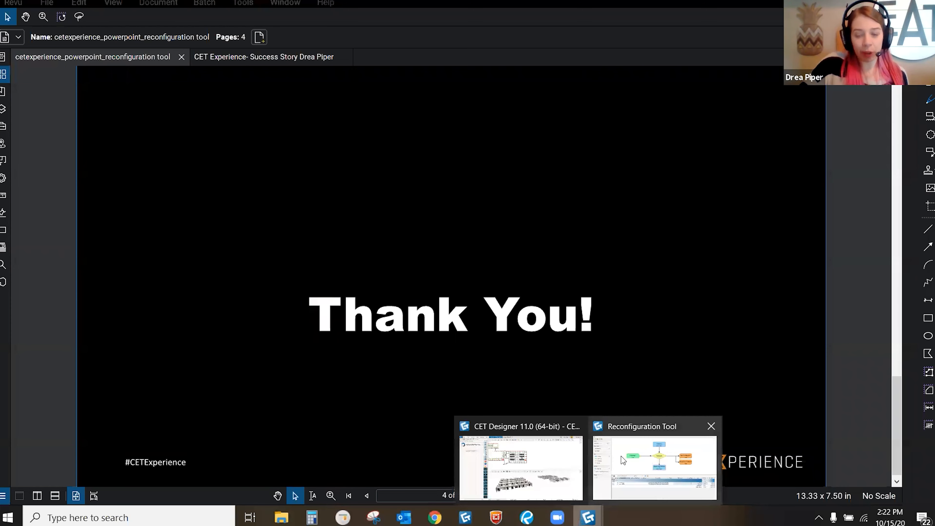
pyautogui.click(632, 447)
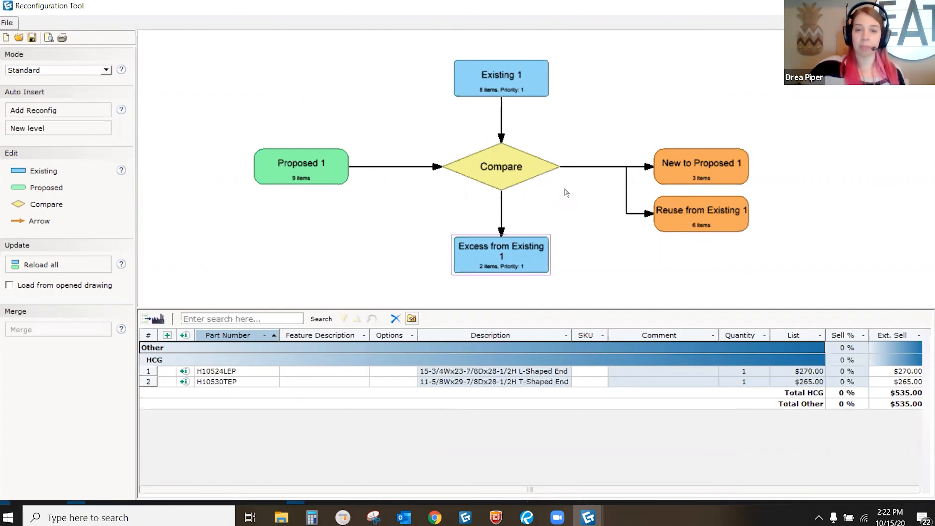
# Step: Show the Compare node's Proposed 1, Existing 1, Excess, Reuse and New quantities, then return to CET Designer
pyautogui.click(514, 168)
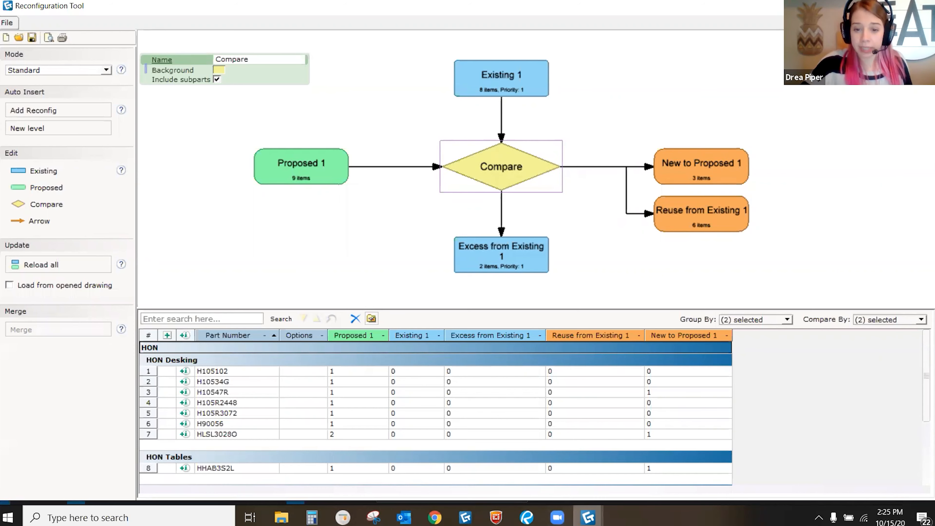
pyautogui.moveTo(588, 516)
pyautogui.click(562, 452)
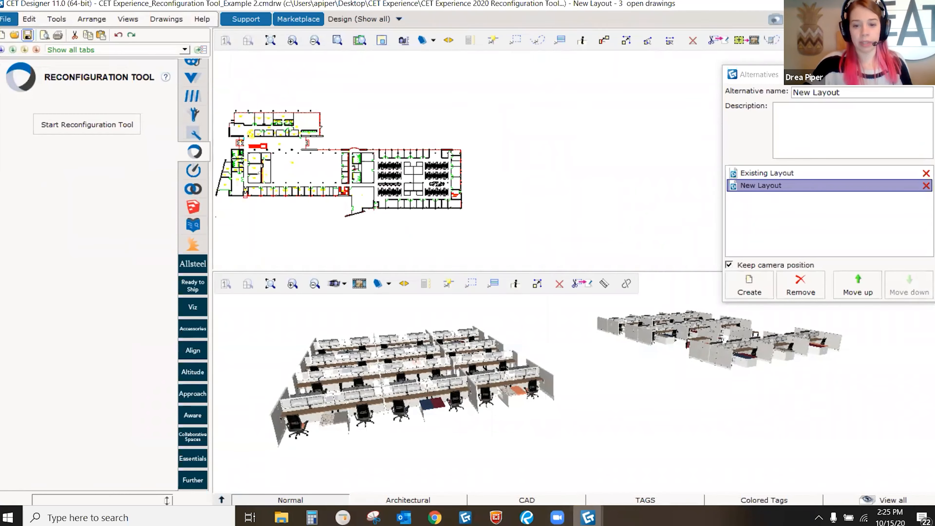
# Step: Switch from the CET drawing back to the Reconfiguration Tool's Compare part-quantity table
pyautogui.moveTo(594, 514)
pyautogui.click(619, 469)
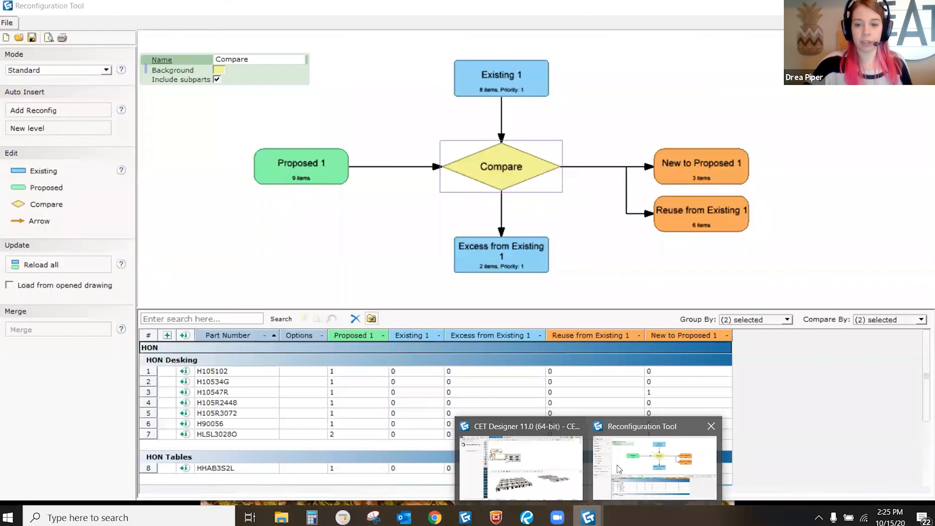
pyautogui.moveTo(560, 458)
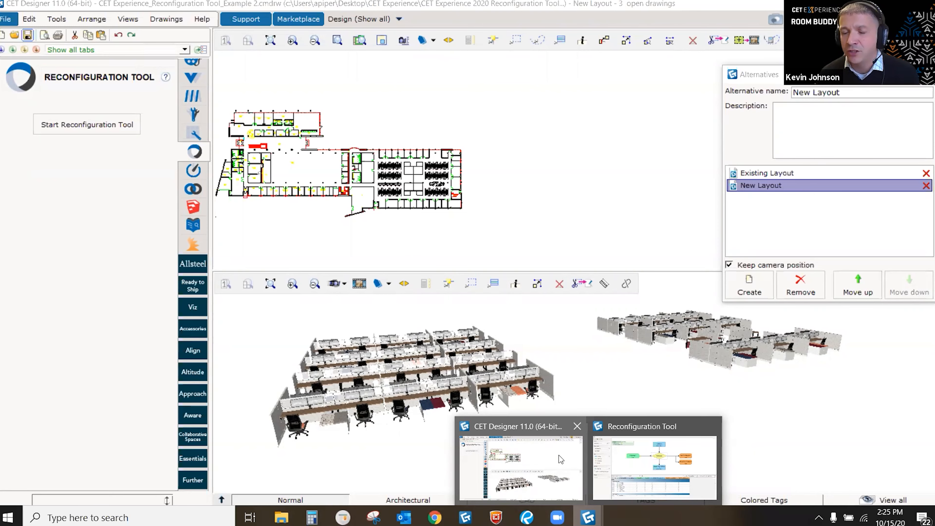
pyautogui.click(610, 465)
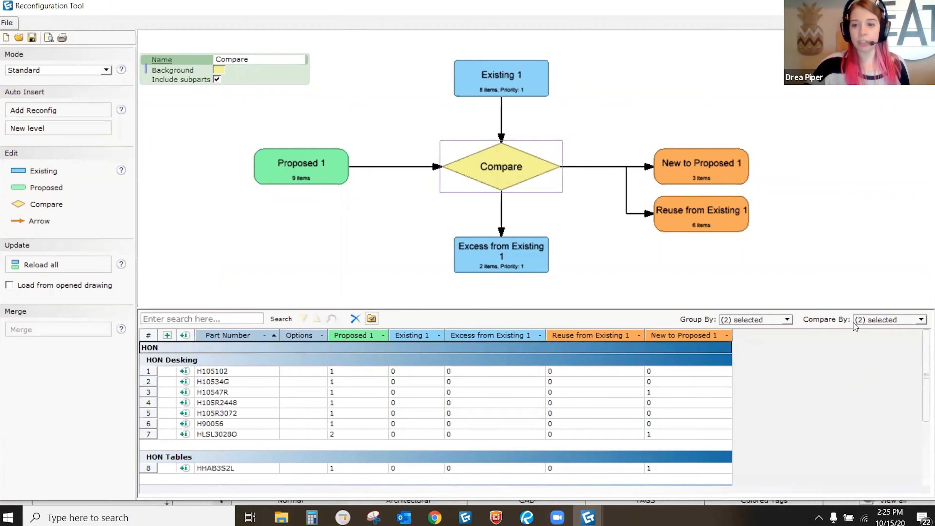
# Step: Review the comparison settings: grouped by Company then Category, compared by Options and Part Number
pyautogui.click(880, 320)
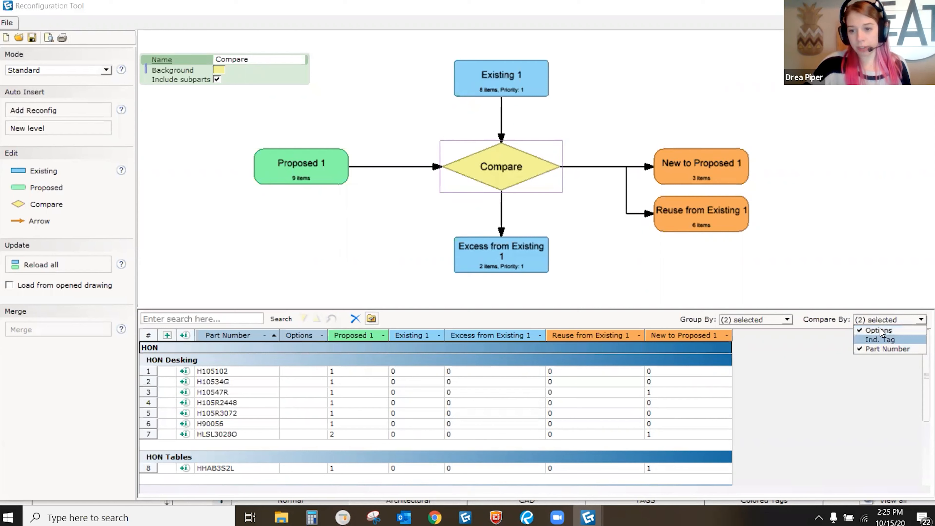
pyautogui.click(371, 319)
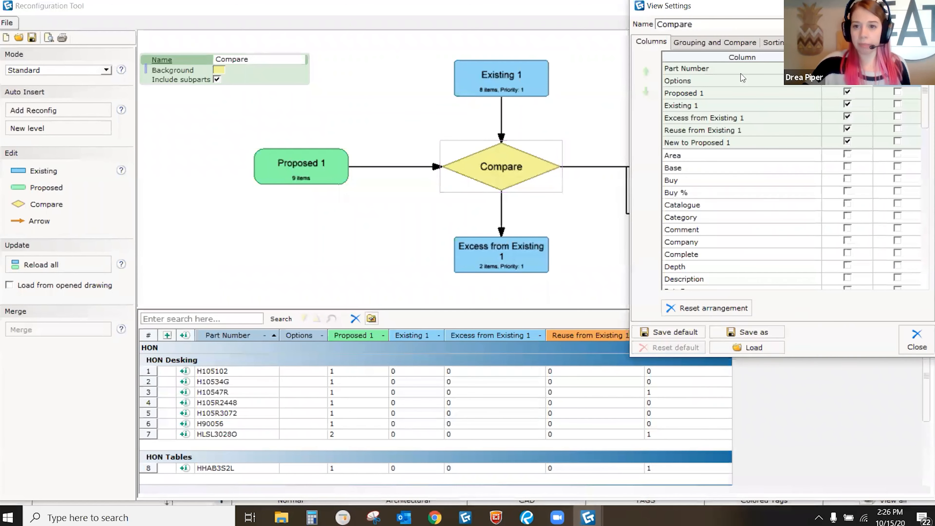
pyautogui.click(725, 44)
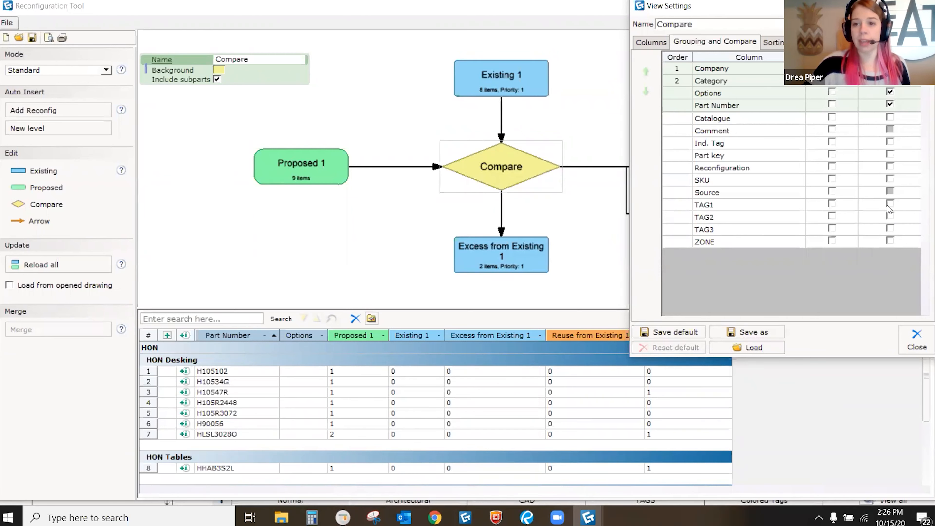
pyautogui.click(917, 341)
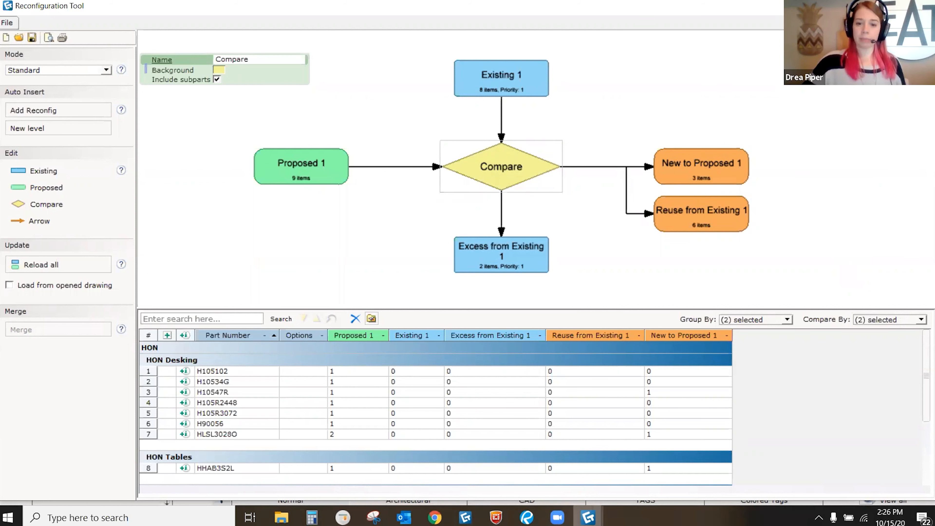
# Step: Return to the CET Designer drawing showing the New Layout floor plan and 3D workstations
pyautogui.moveTo(588, 517)
pyautogui.click(521, 457)
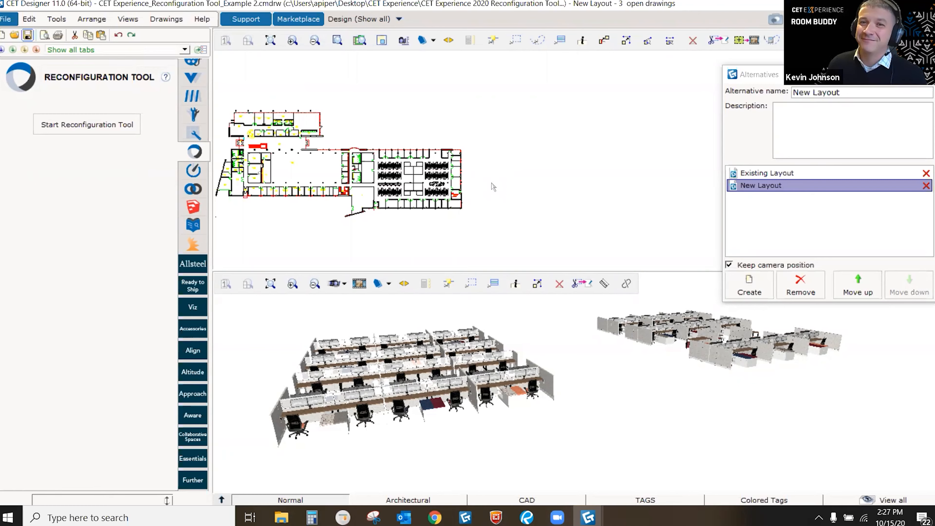
# Step: Zoom into the workstation rows and inspect the 50H x 48W tackable panel tagged Customer Service Department NEW
pyautogui.scroll(3, 447, 223)
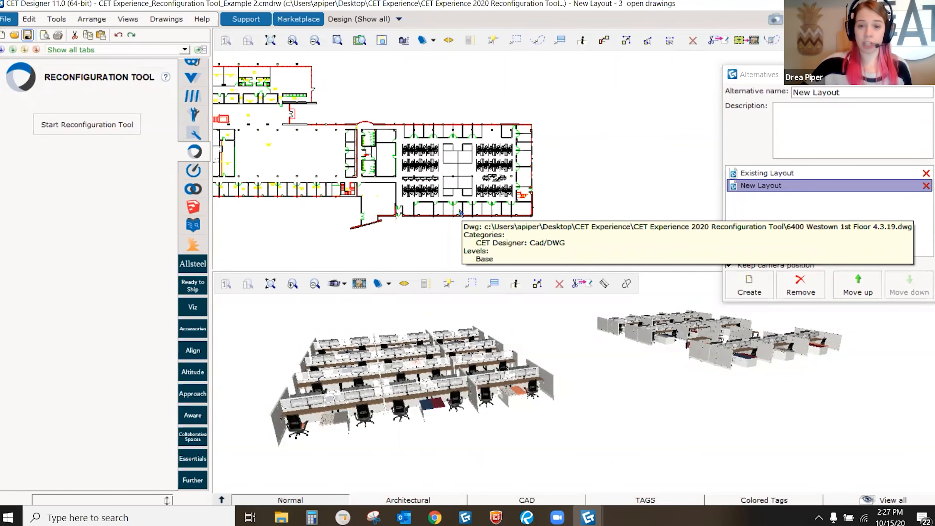
pyautogui.scroll(5, 537, 396)
pyautogui.scroll(3, 537, 396)
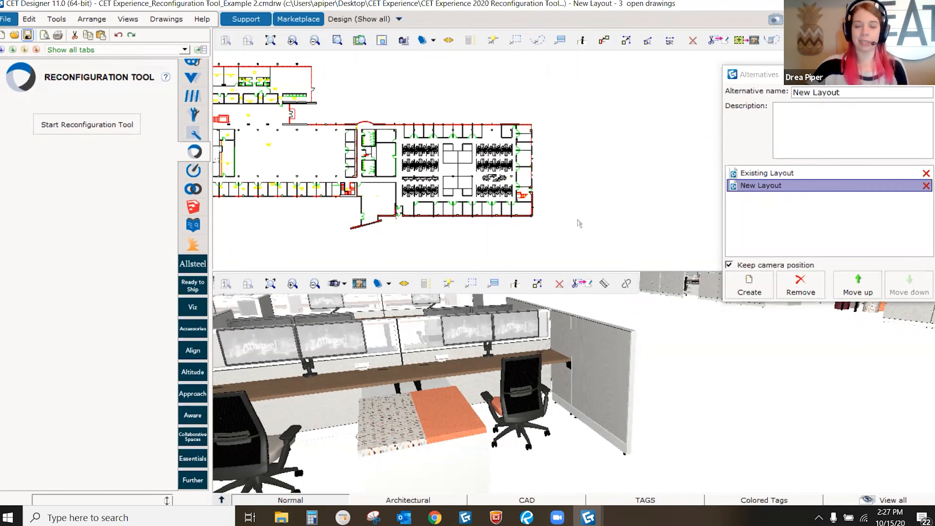
pyautogui.scroll(2, 436, 194)
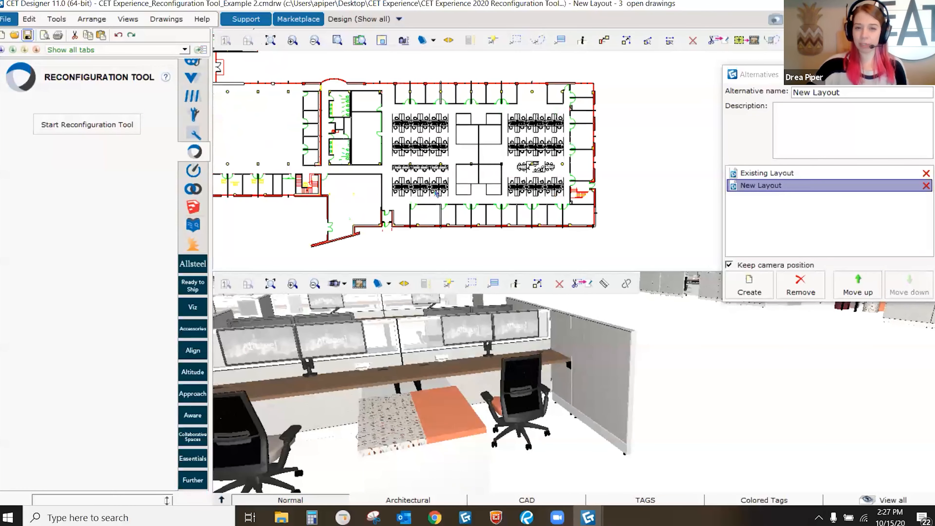
pyautogui.scroll(2, 436, 194)
pyautogui.scroll(1, 445, 187)
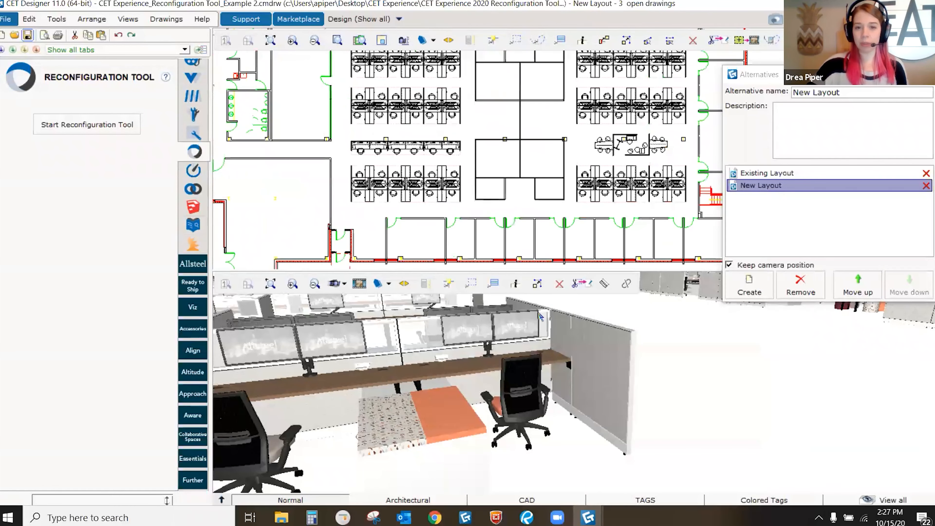
pyautogui.scroll(2, 607, 347)
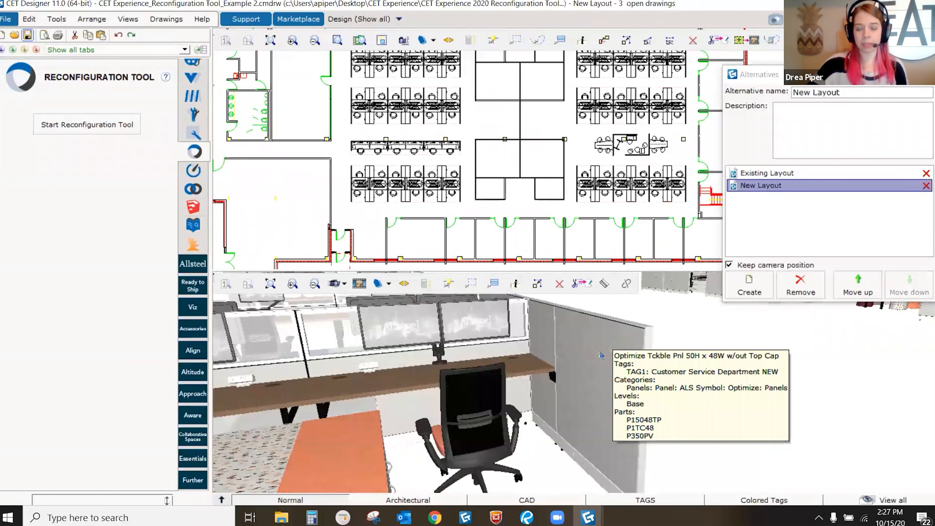
pyautogui.click(601, 355)
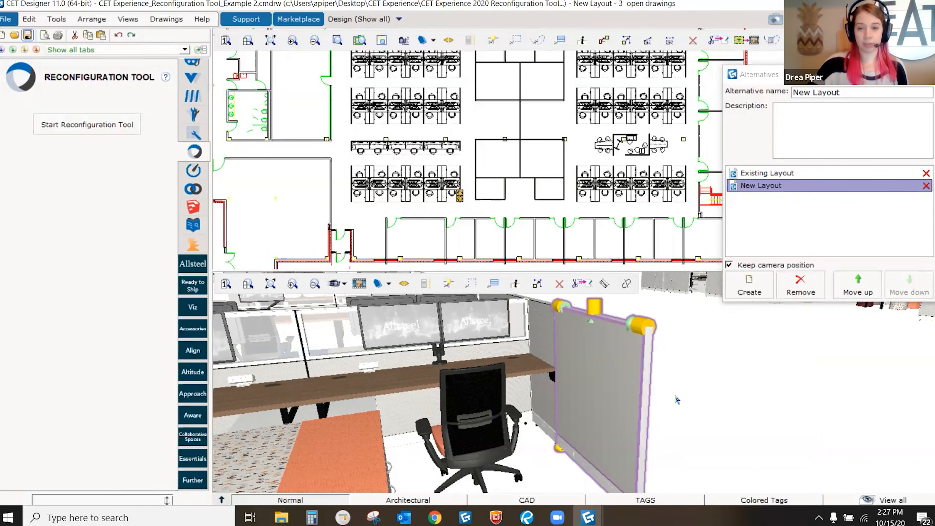
pyautogui.click(678, 410)
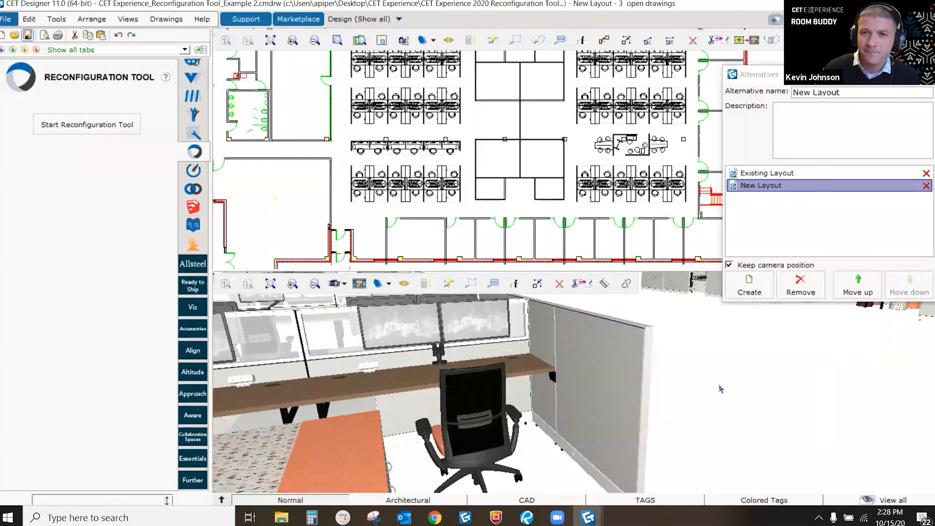
# Step: Check the New Station 4 block in 3D, zoom out, and bring the Reconfiguration Tool forward
pyautogui.scroll(-3, 648, 425)
pyautogui.moveTo(648, 425); pyautogui.dragTo(596, 413, button='middle')
pyautogui.scroll(3, 620, 407)
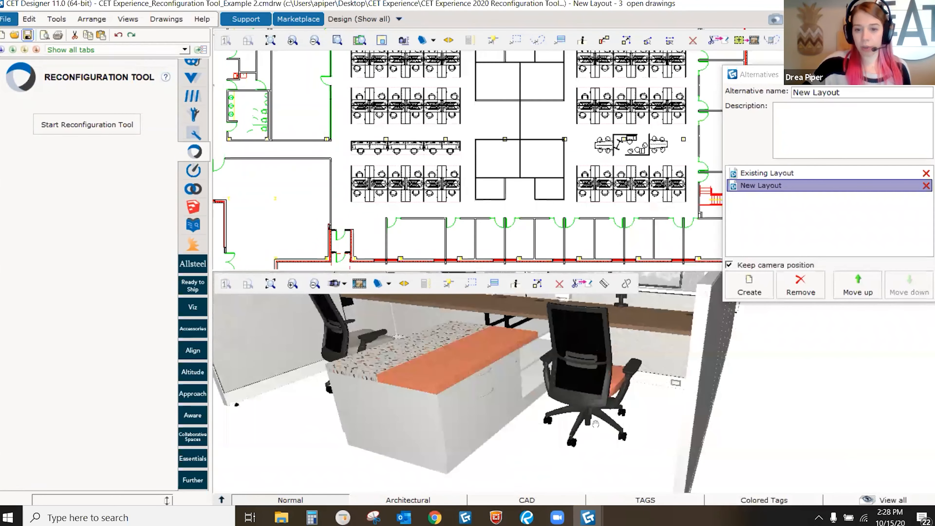
pyautogui.scroll(2, 595, 423)
pyautogui.click(586, 410)
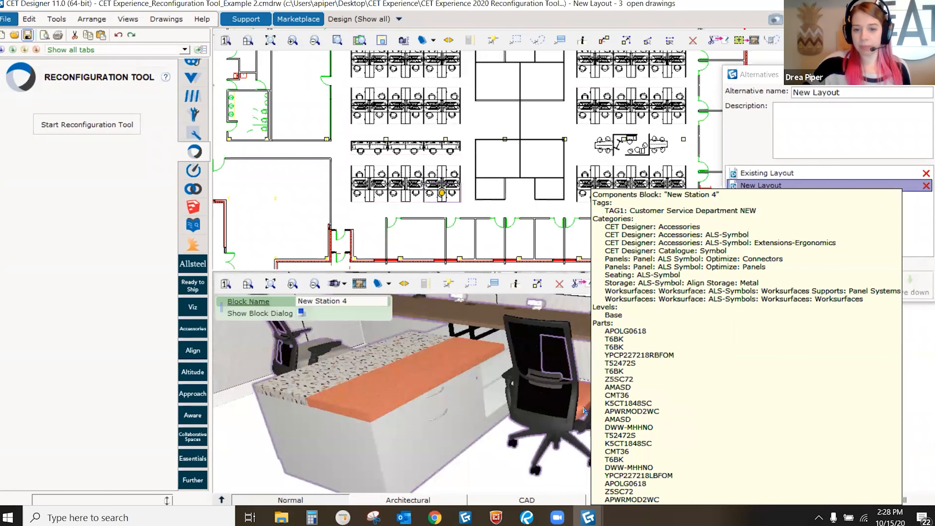
pyautogui.scroll(-5, 584, 410)
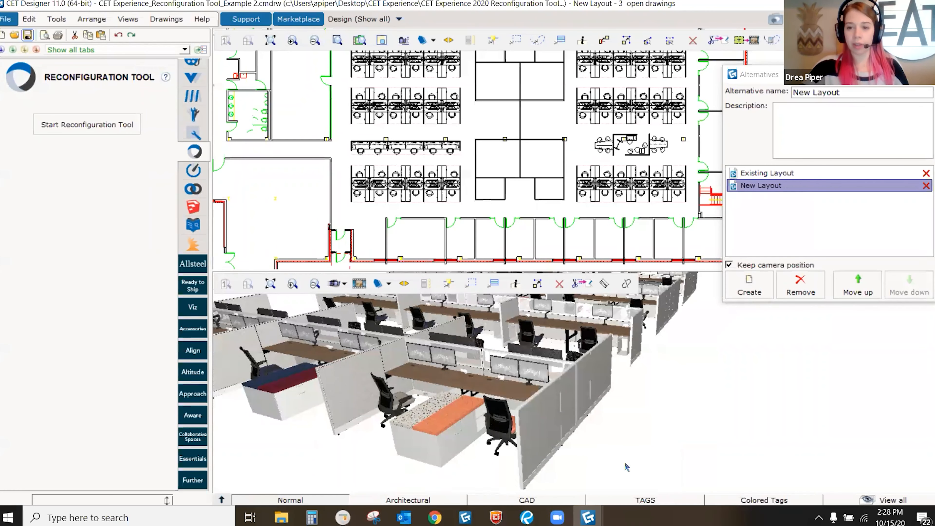
pyautogui.moveTo(588, 517)
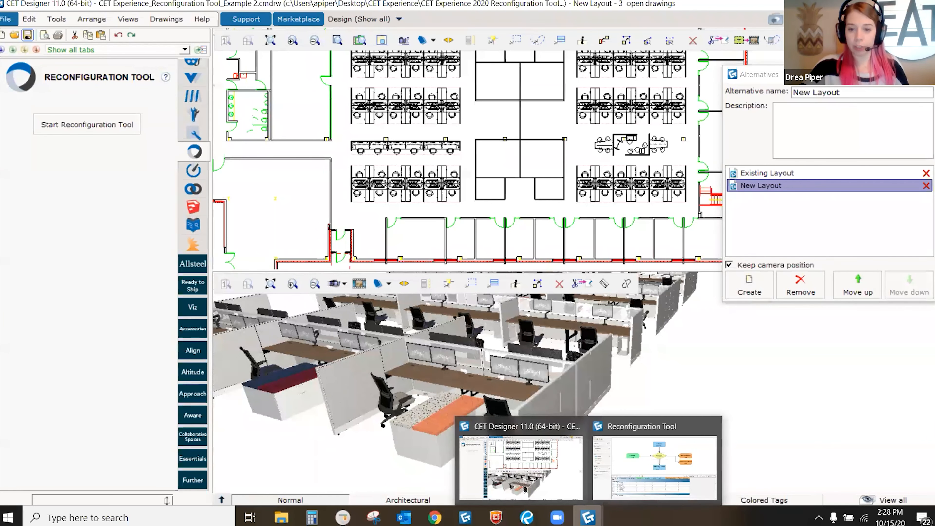
pyautogui.click(621, 459)
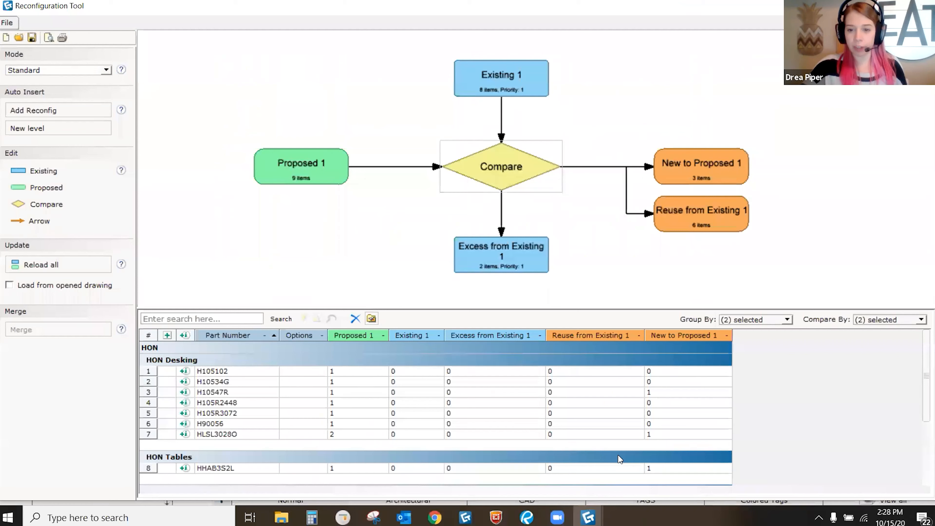
# Step: Confirm the Compare By criteria are Options and Part Number, leaving them unchanged
pyautogui.click(885, 320)
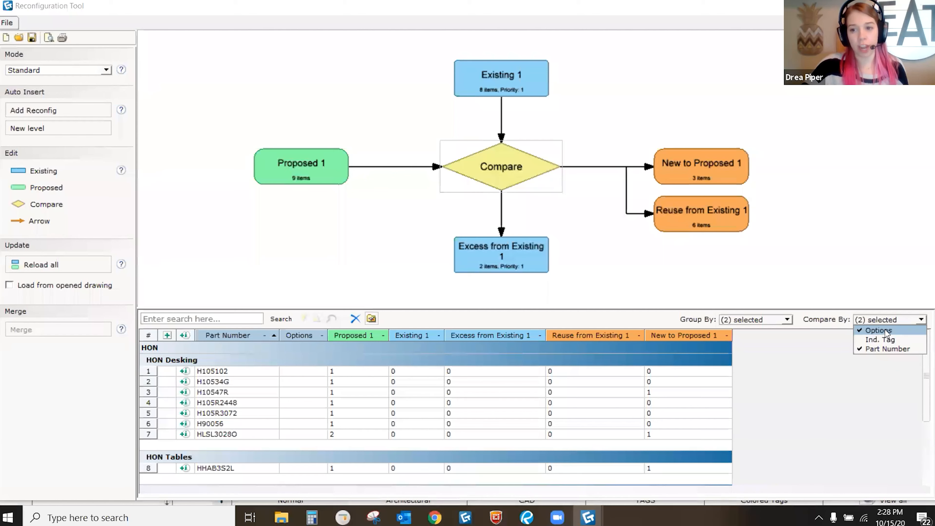
pyautogui.click(826, 220)
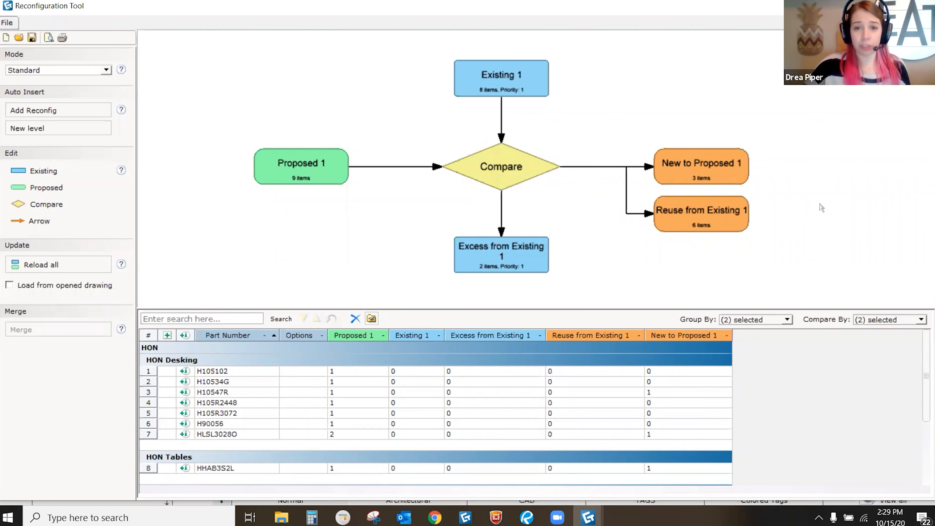
# Step: Shrink and reposition the flowchart, then return to CET Designer and zoom onto New Station 4's details
pyautogui.scroll(-3, 791, 194)
pyautogui.scroll(-2, 588, 247)
pyautogui.scroll(-1, 546, 250)
pyautogui.moveTo(545, 246); pyautogui.dragTo(556, 200, button='middle')
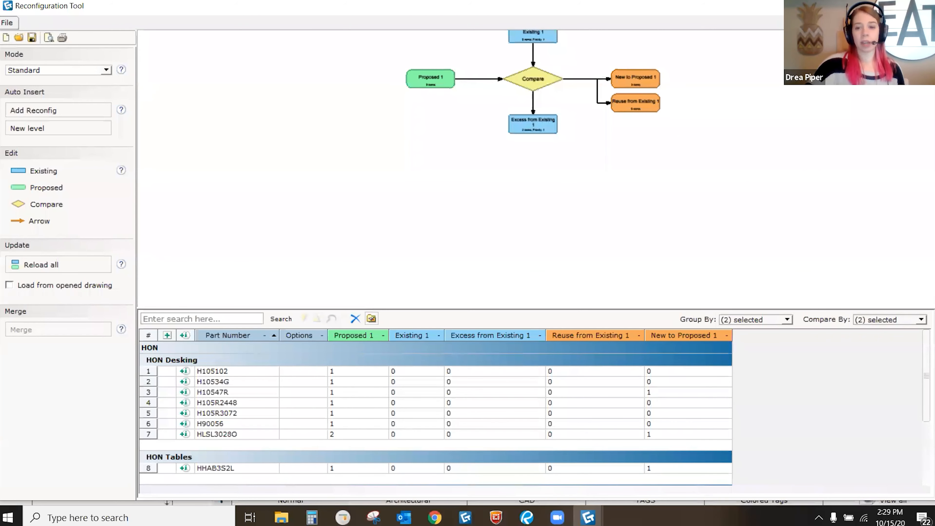
pyautogui.moveTo(589, 516)
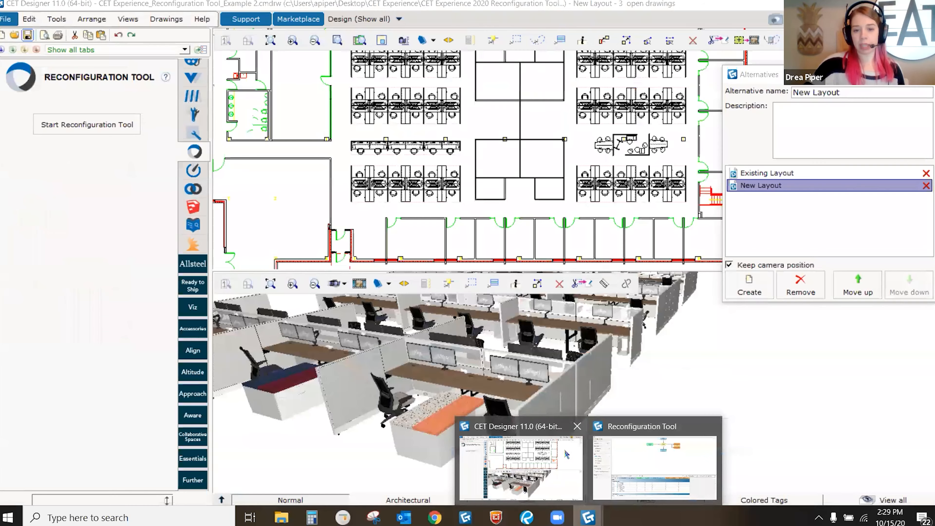
pyautogui.click(568, 457)
pyautogui.scroll(3, 520, 397)
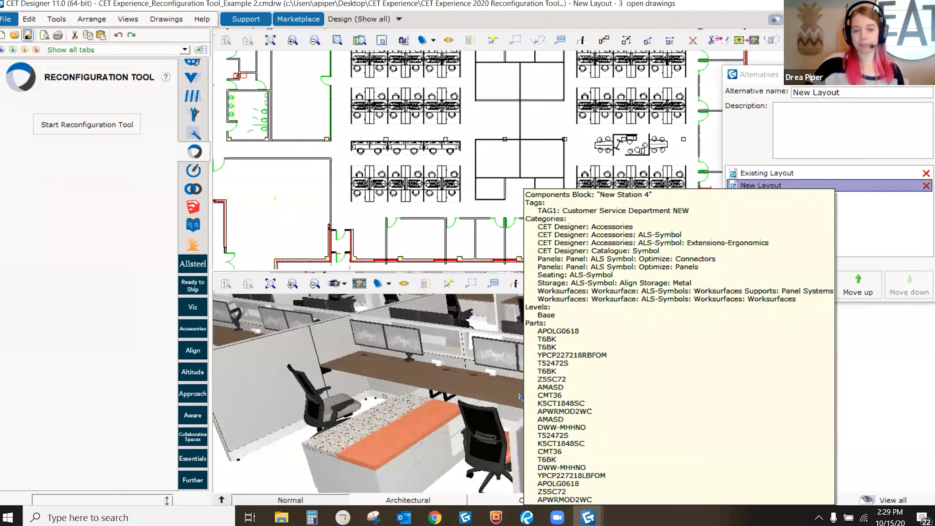